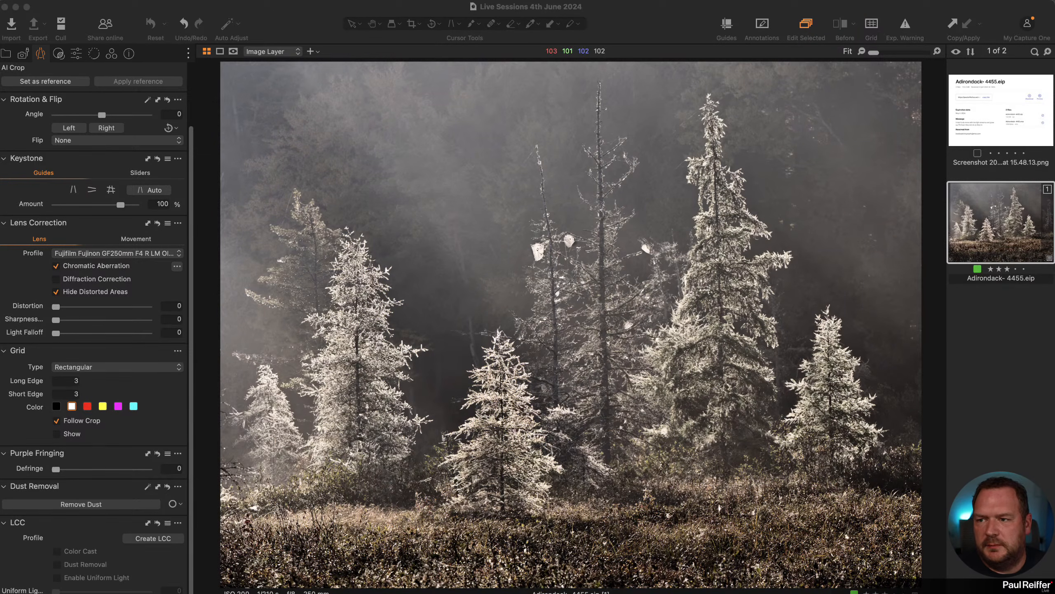
Step: Display the adjustment tools with the histogram, layers, white balance and exposure controls
click(9, 57)
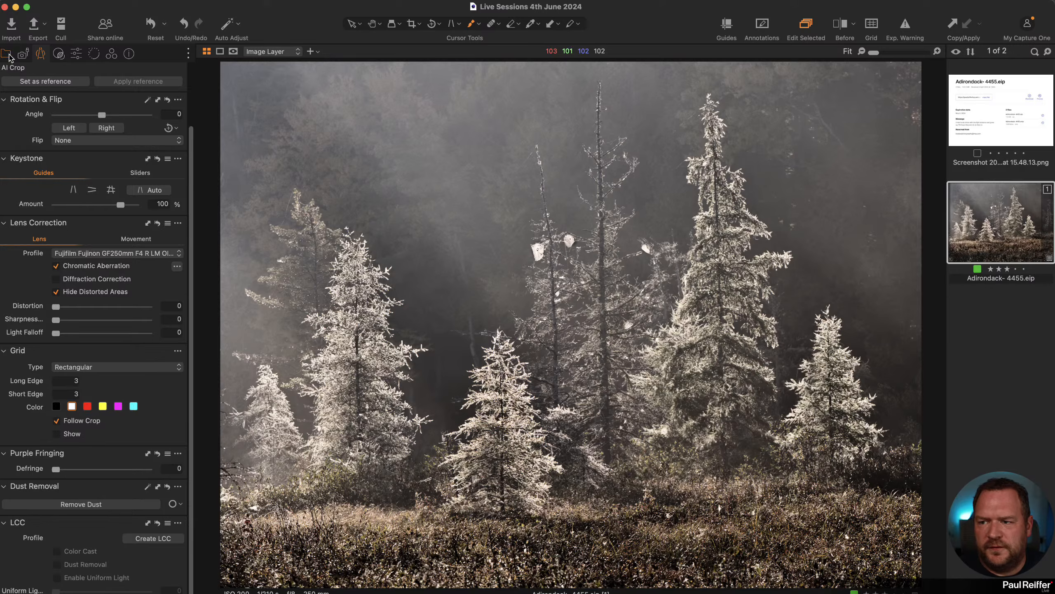
click(8, 54)
click(61, 55)
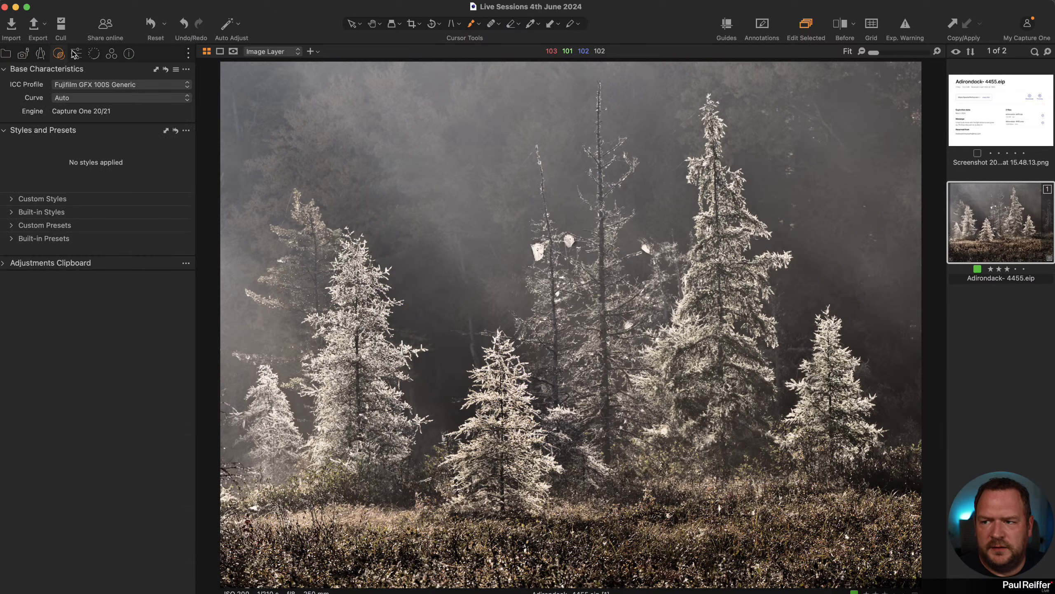
click(76, 54)
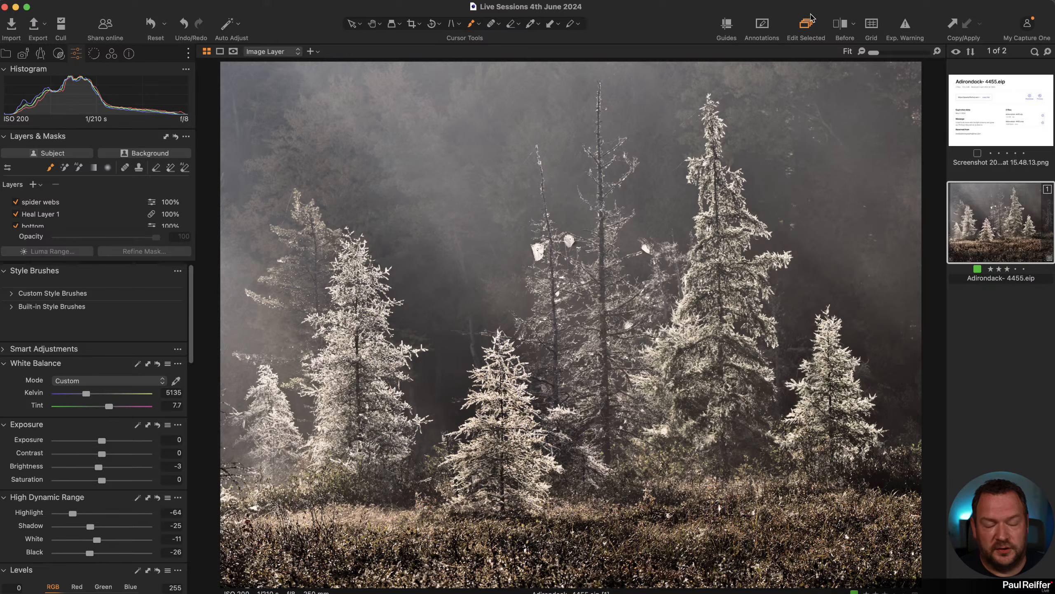
Step: Show the guides over the forest image and raise the horizontal guide to about 40% down from the image's upper edge
click(725, 26)
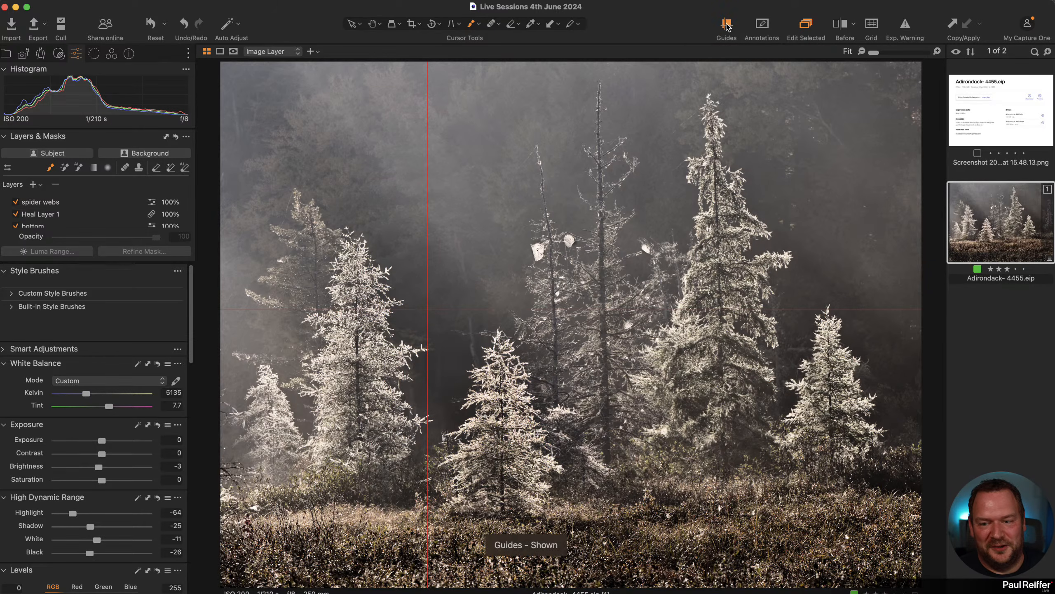
key(v)
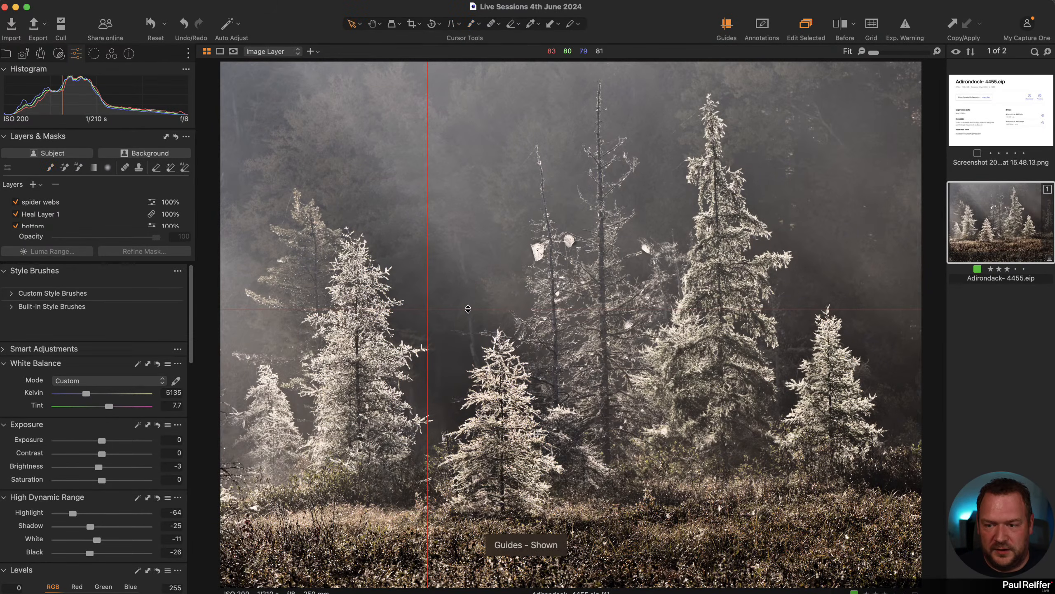
drag(469, 309, 469, 269)
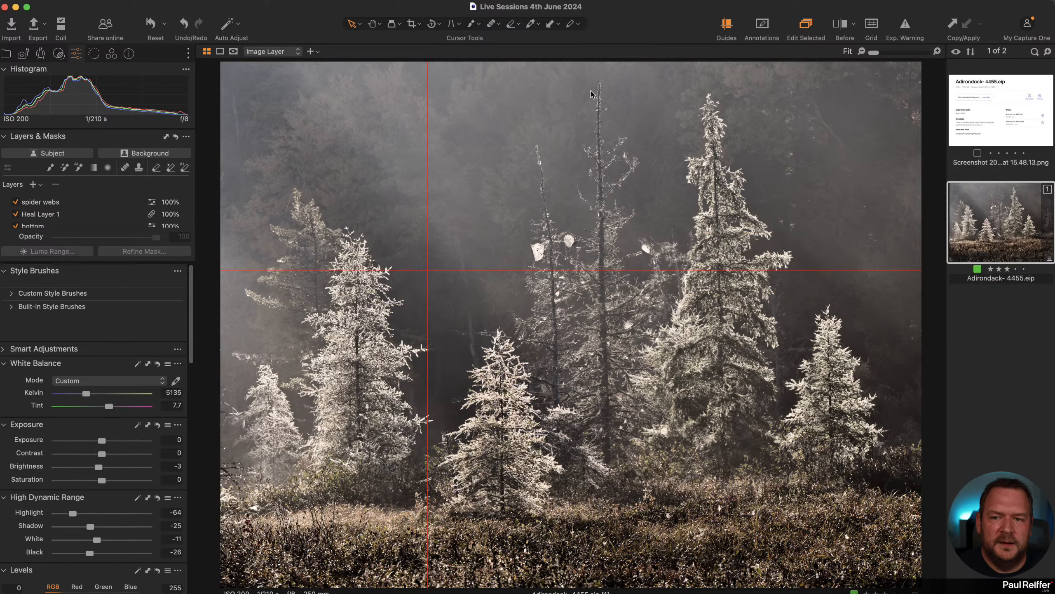
Step: Review the options for customizing guides, make no selection, and hide the guides
click(263, 7)
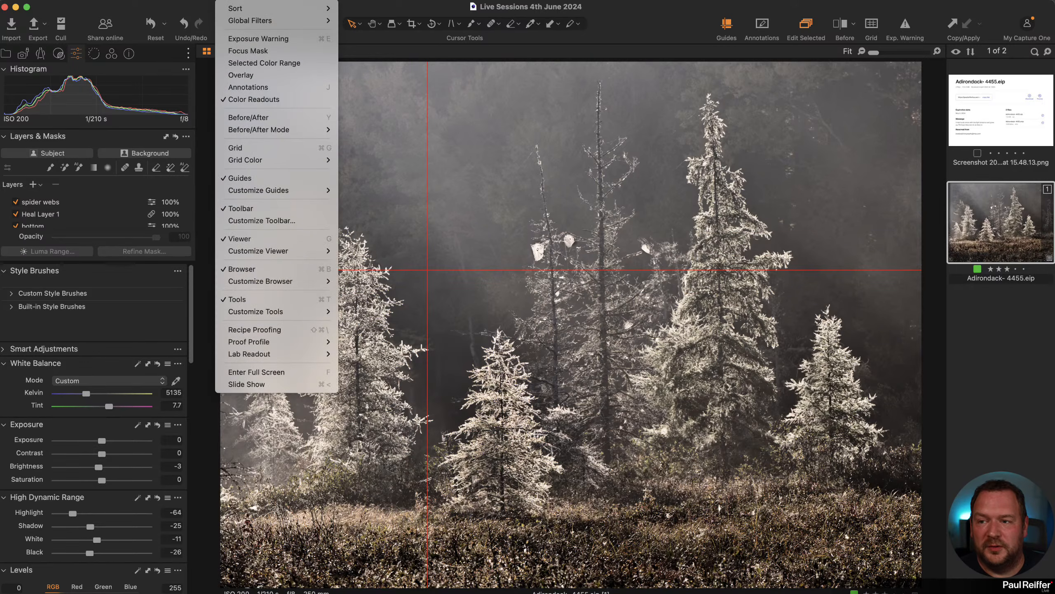
mouse_move(324, 190)
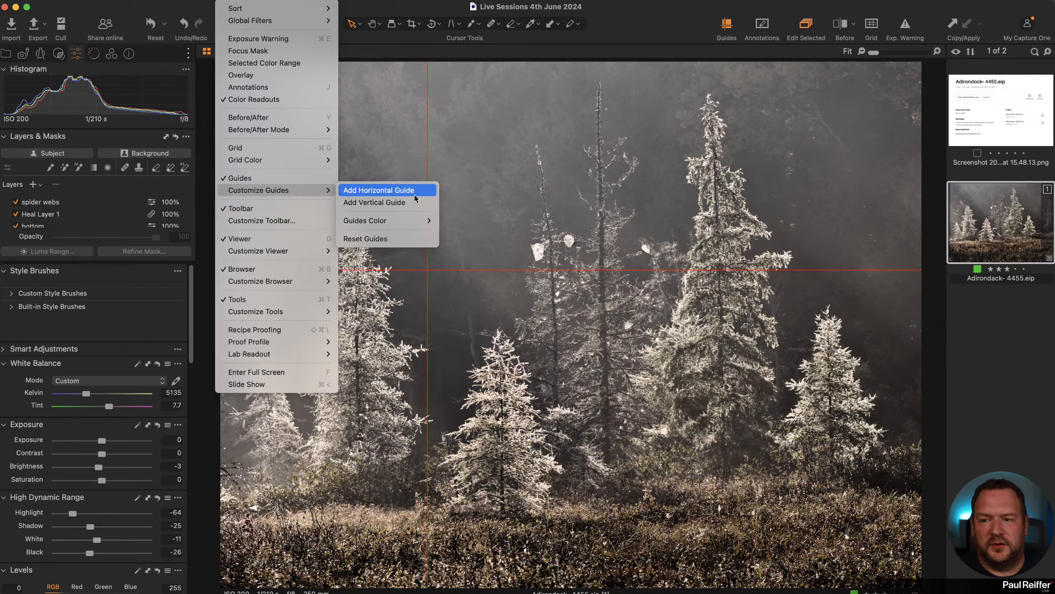
click(647, 31)
click(731, 26)
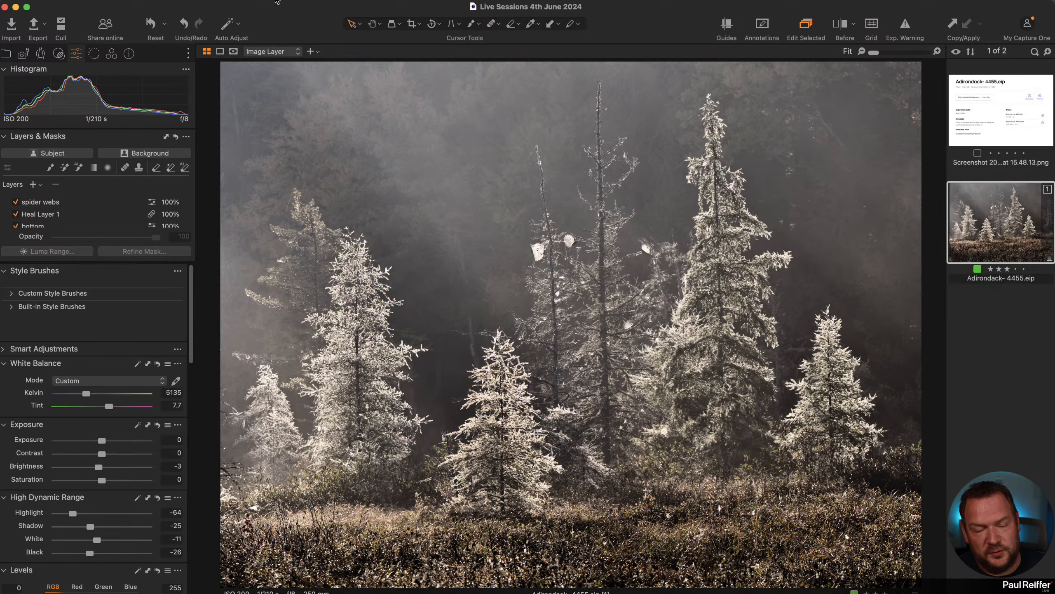
Step: Return to the lens and geometry tools, and inspect the workspace saving option and the list of saved workspaces without changing anything
click(41, 54)
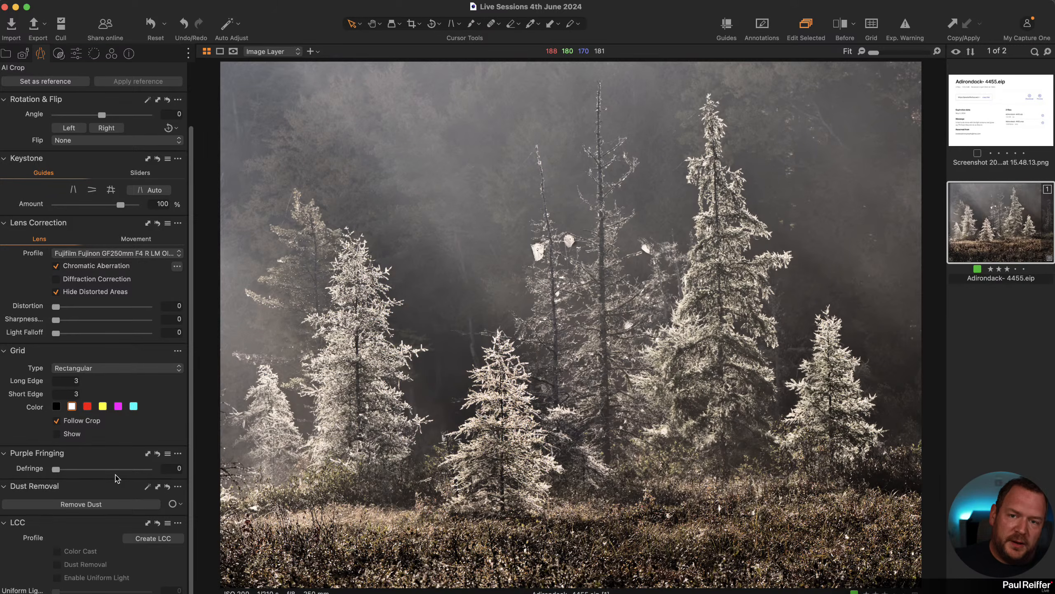
click(262, 5)
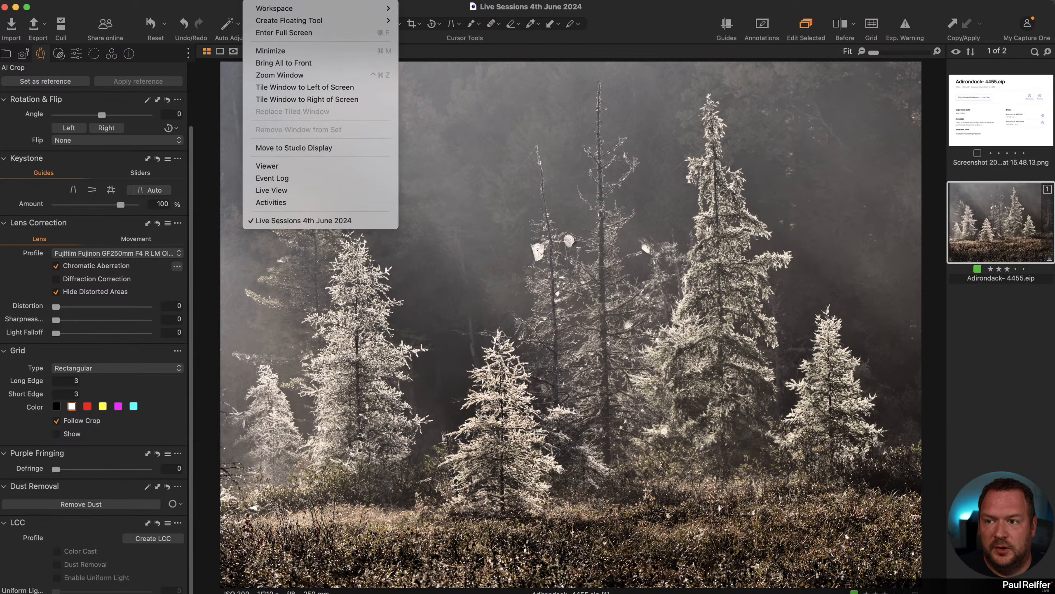
mouse_move(287, 9)
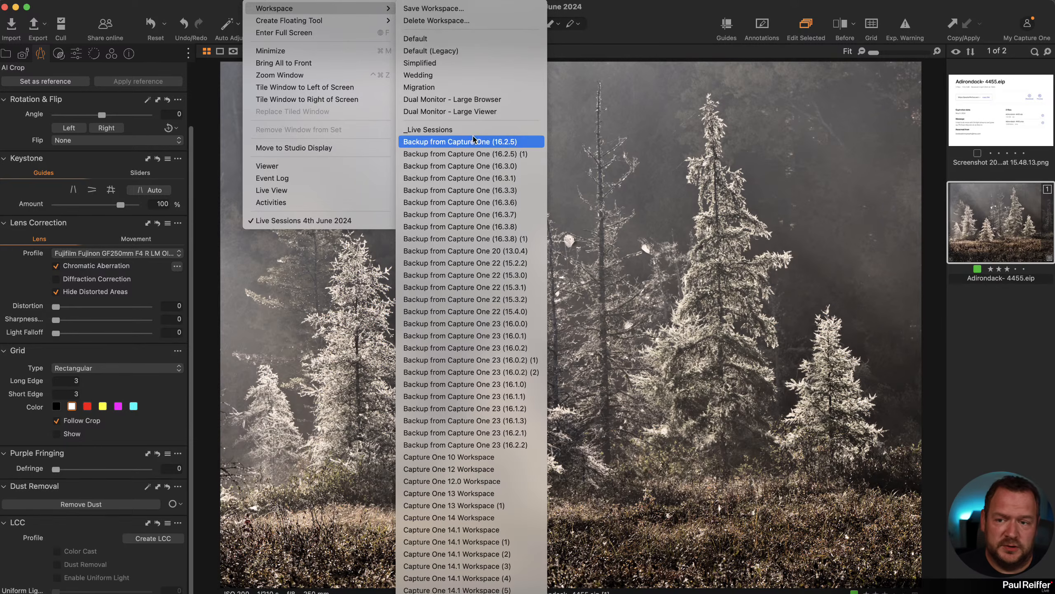
click(446, 14)
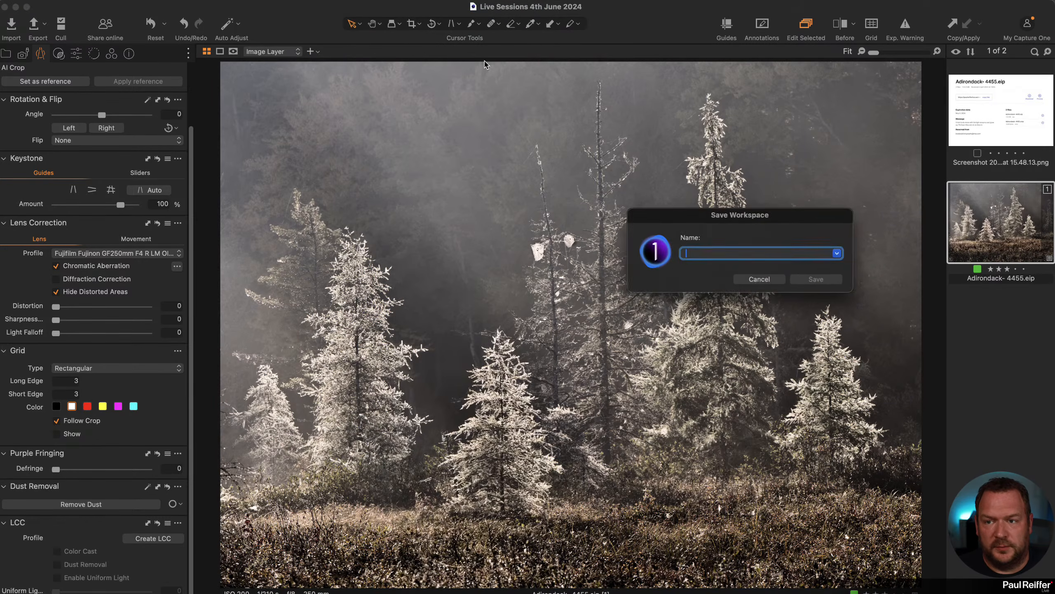
click(769, 282)
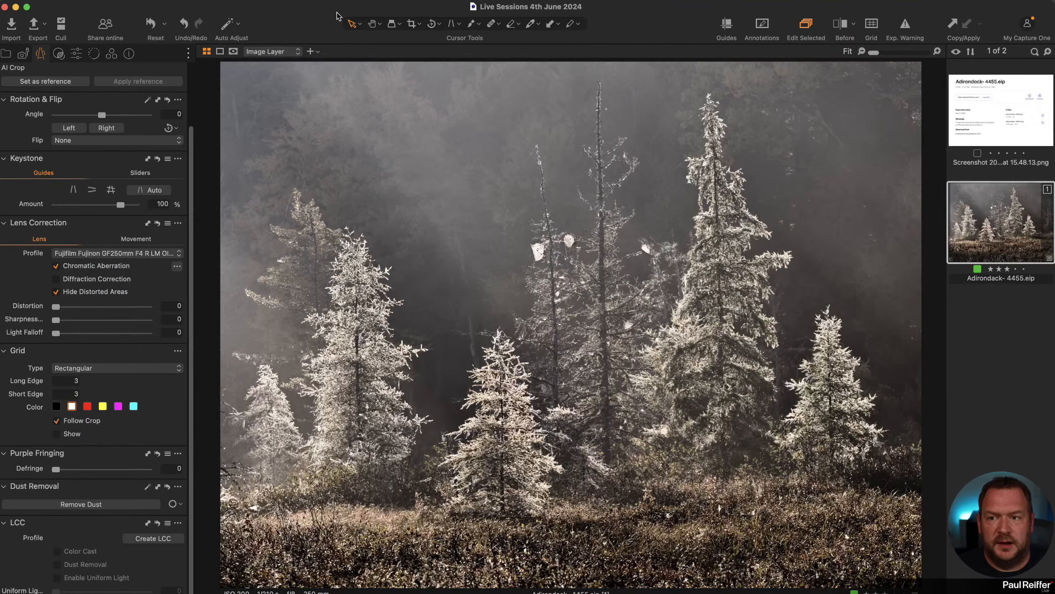
click(265, 1)
mouse_move(374, 9)
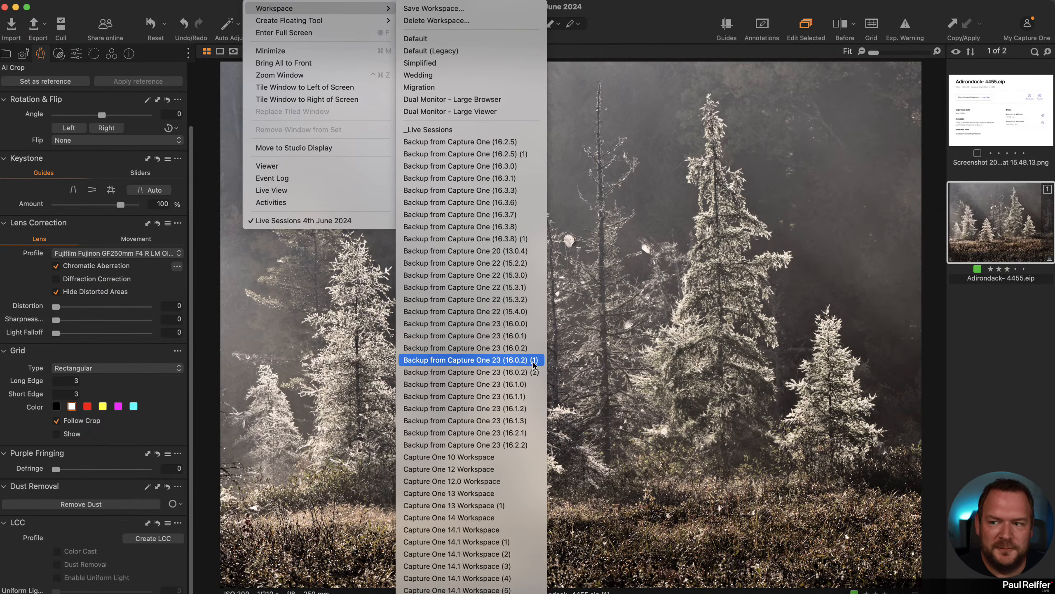
click(651, 14)
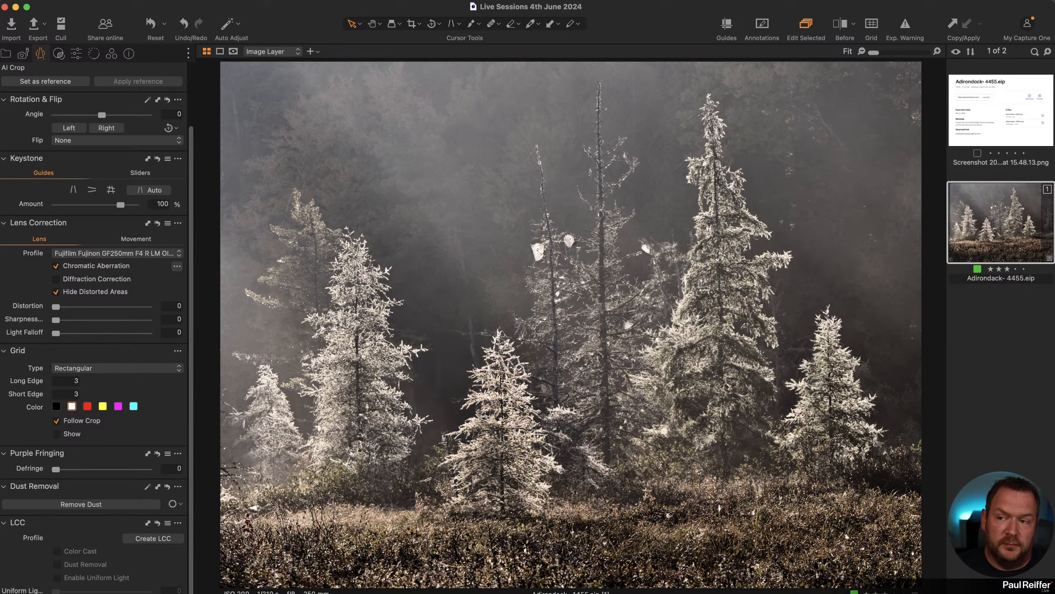
Step: Review the list of tools that can be added to the lens and geometry tool set
right_click(168, 65)
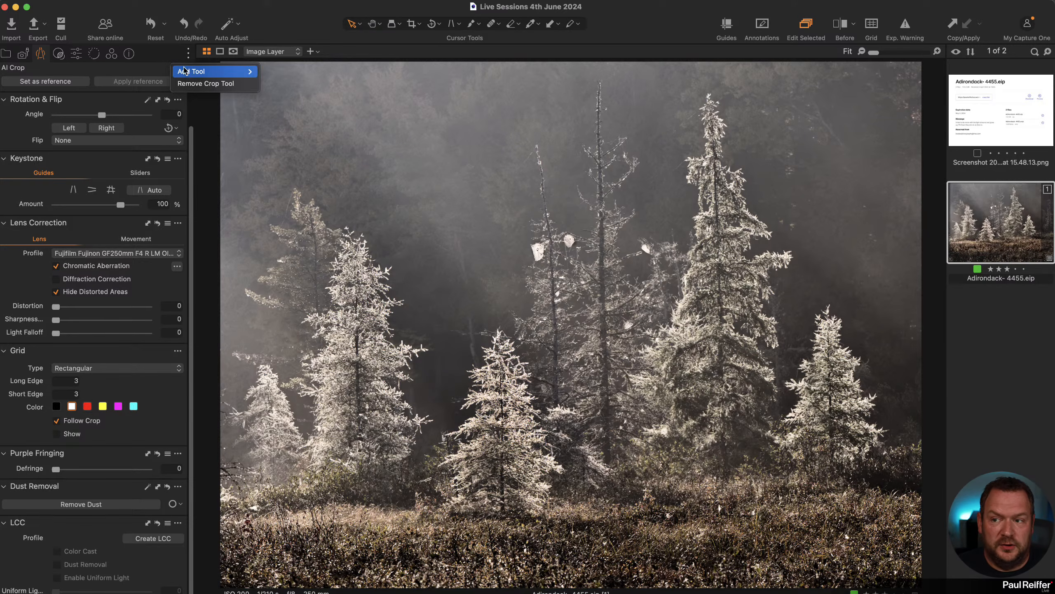
mouse_move(210, 72)
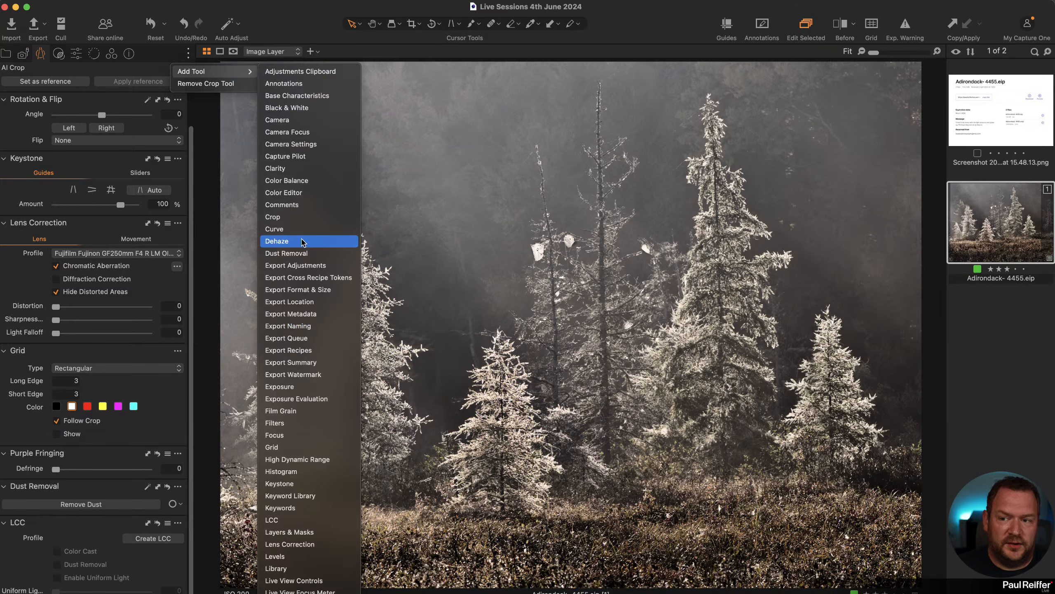
right_click(154, 70)
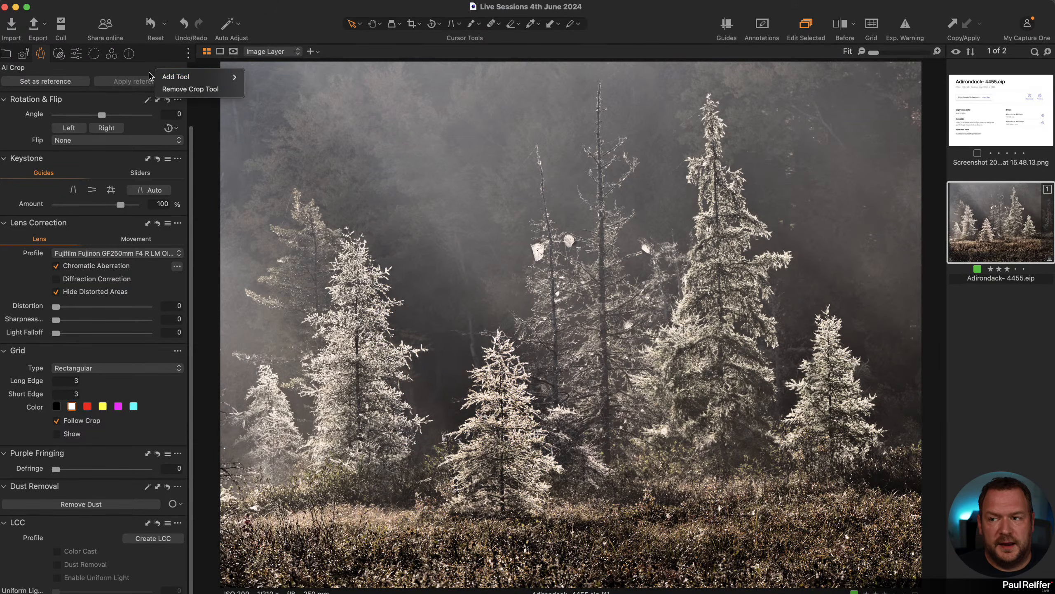
mouse_move(194, 81)
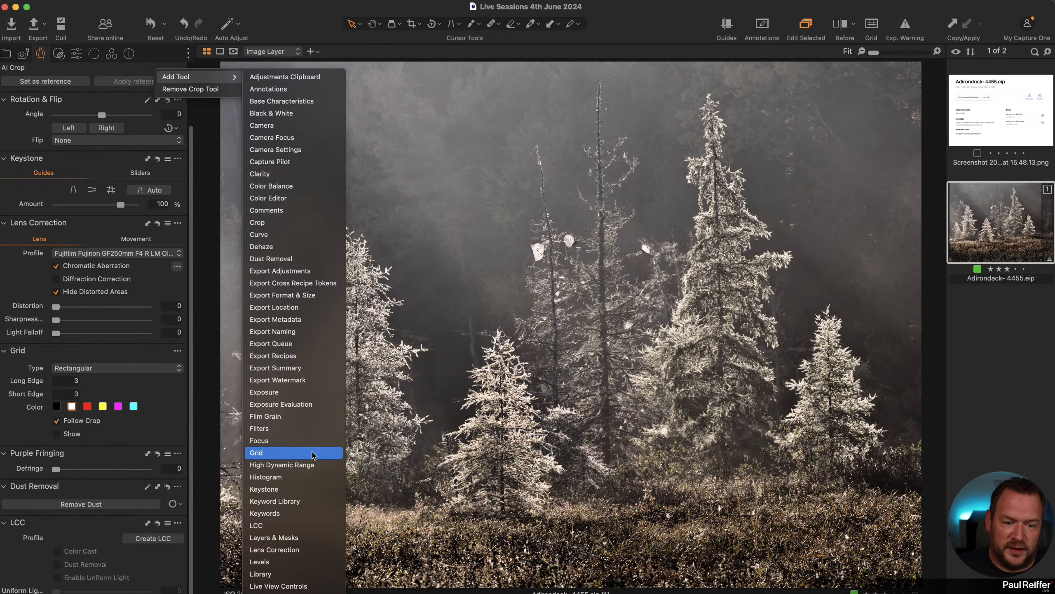
click(635, 26)
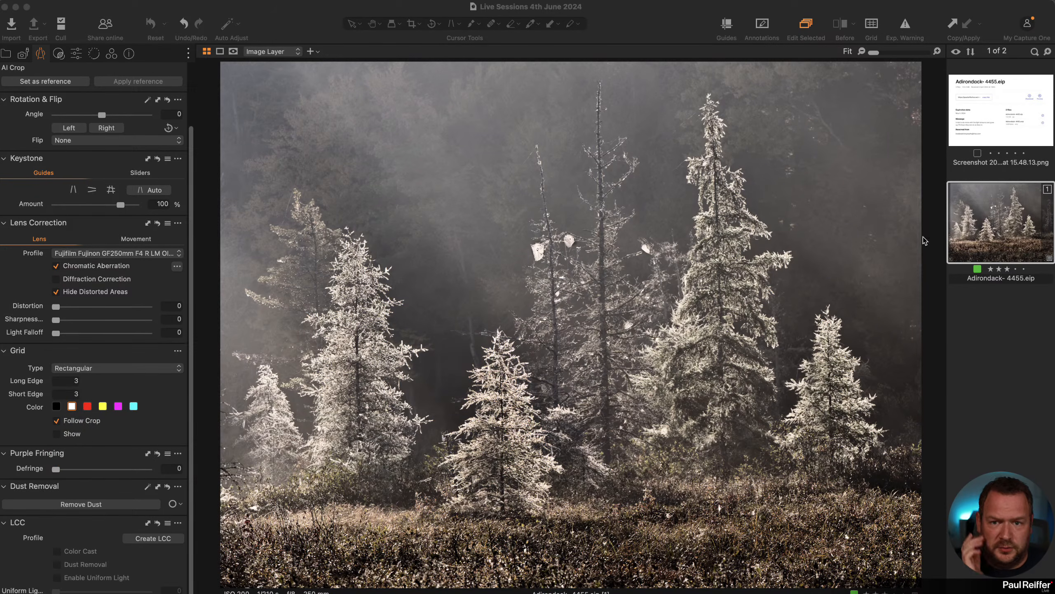
Step: Show the guides, raise the horizontal guide to about 29% down the image, and shift the vertical guide slightly right
click(694, 33)
click(731, 30)
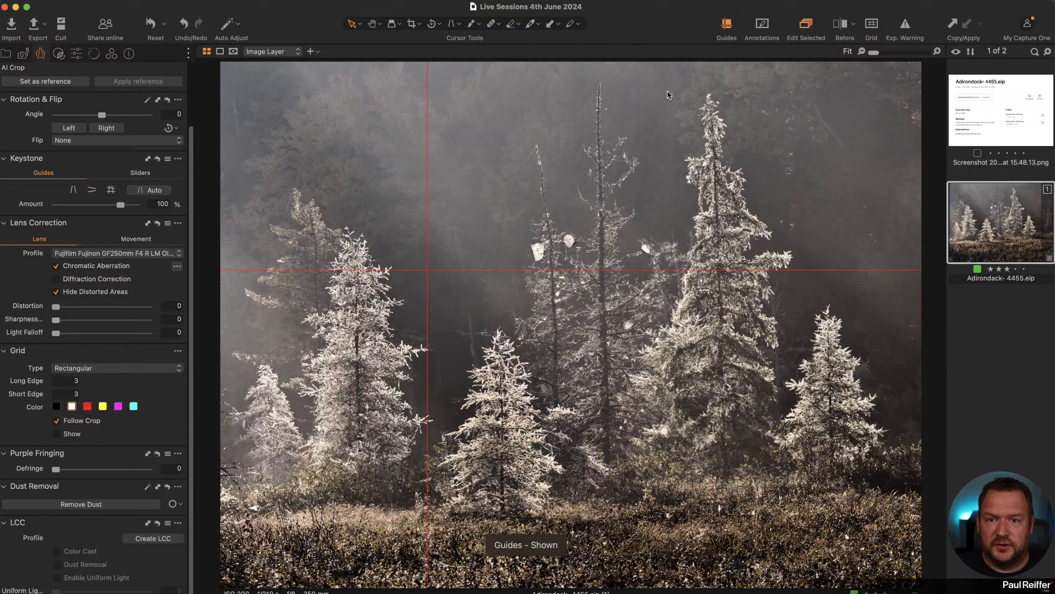
drag(496, 268, 494, 213)
drag(428, 185, 433, 186)
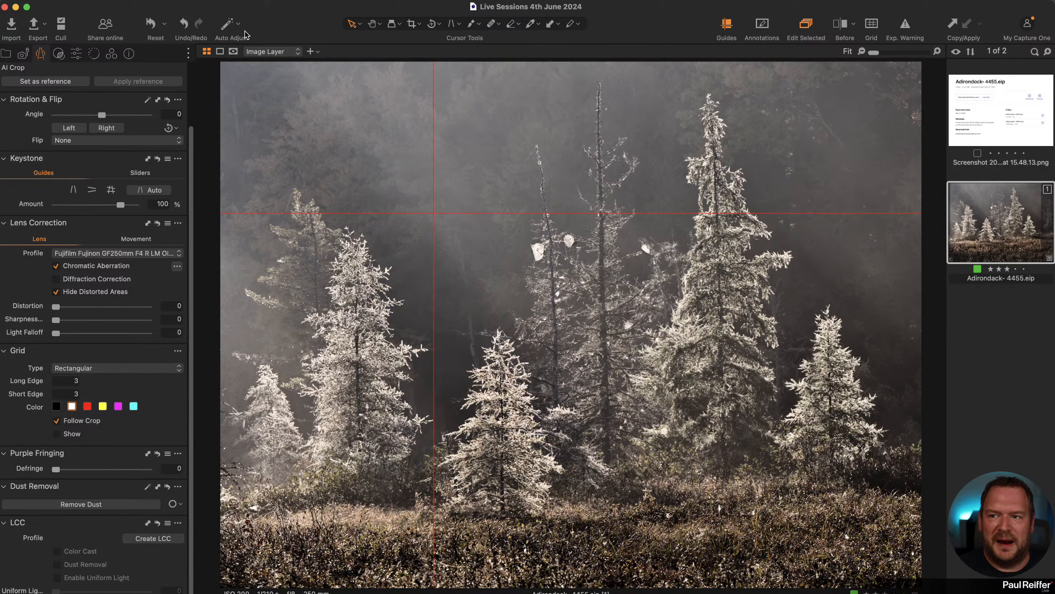
Step: Change the guides' color to Yellow and hide the guides
click(230, 0)
mouse_move(300, 191)
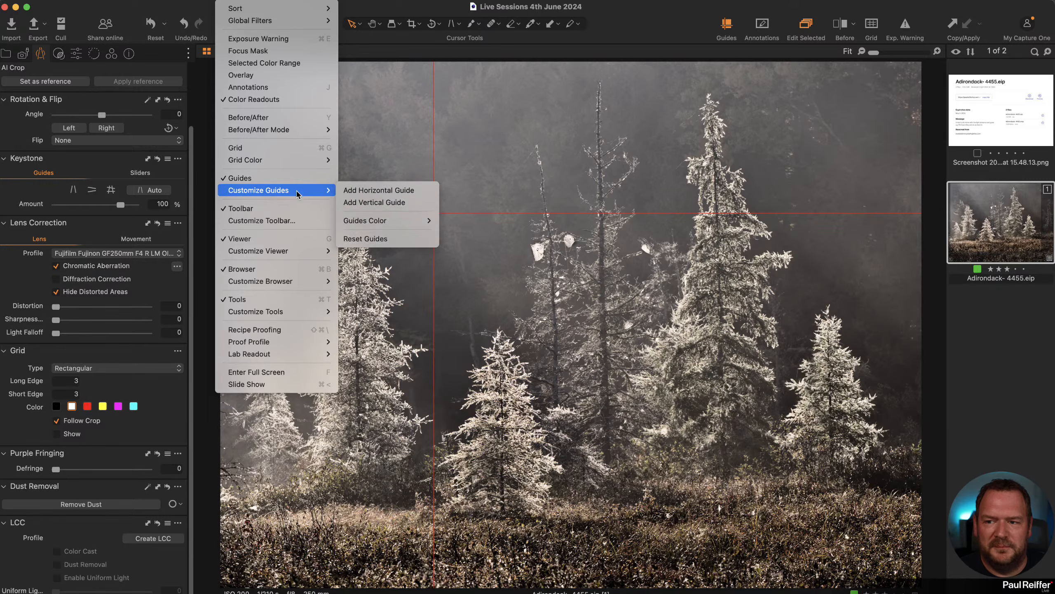
mouse_move(398, 228)
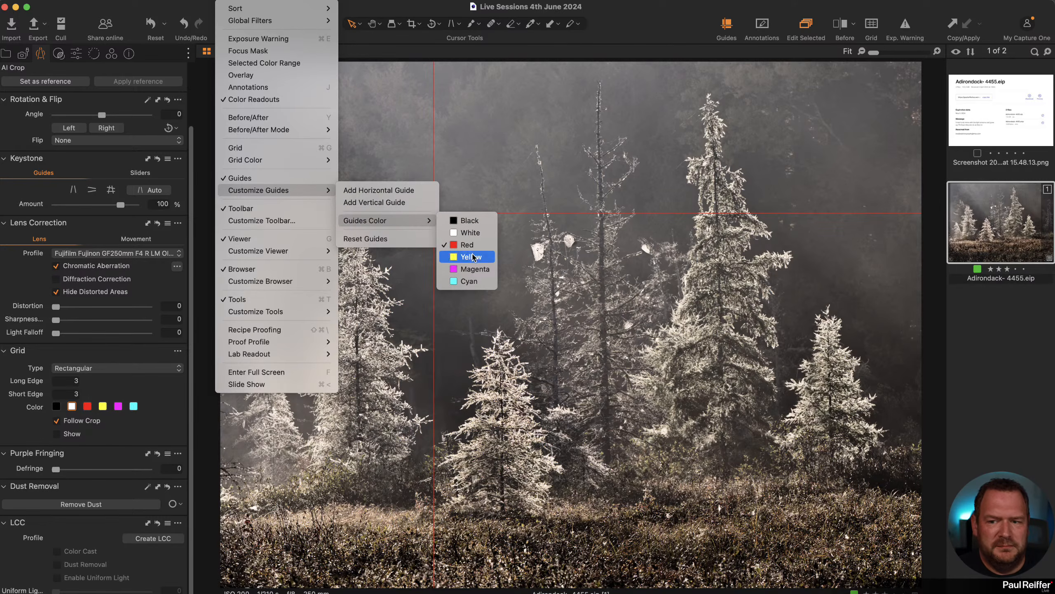
click(470, 256)
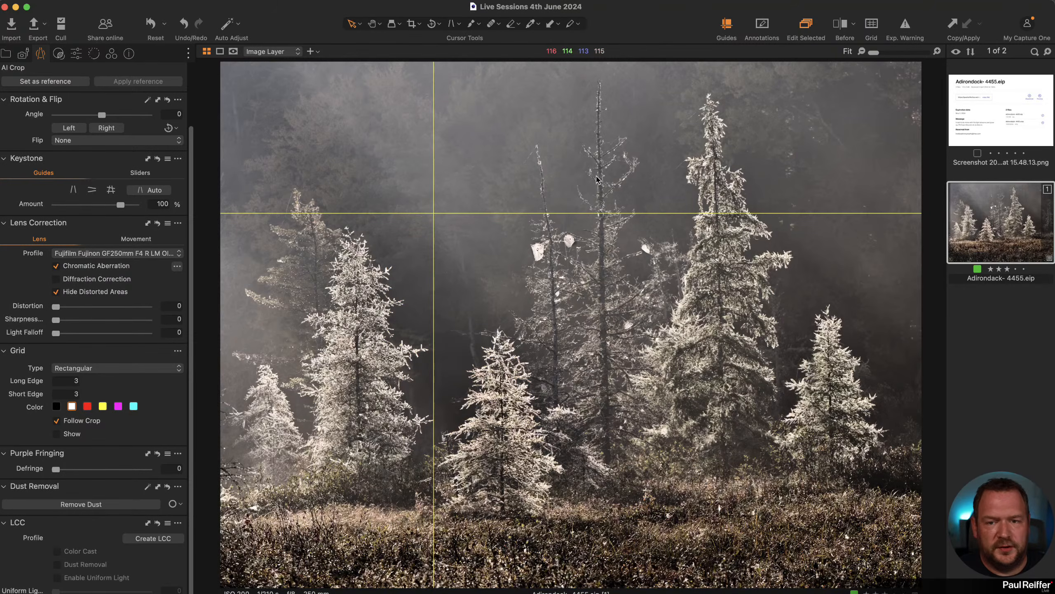
click(728, 25)
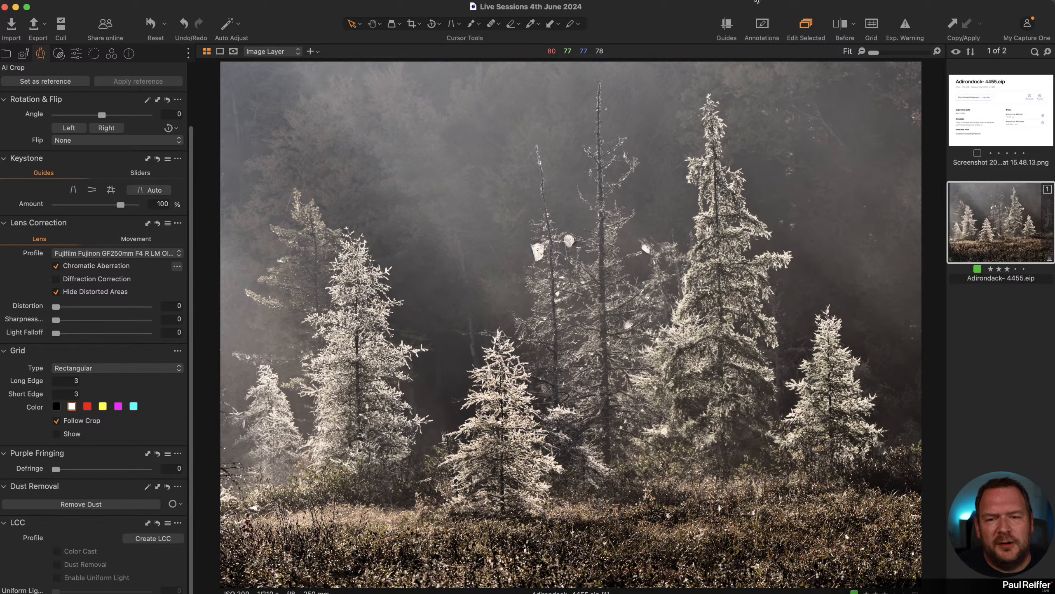
Step: Show the guides, check the horizontal and vertical guides for context options, and hide the guides
click(727, 25)
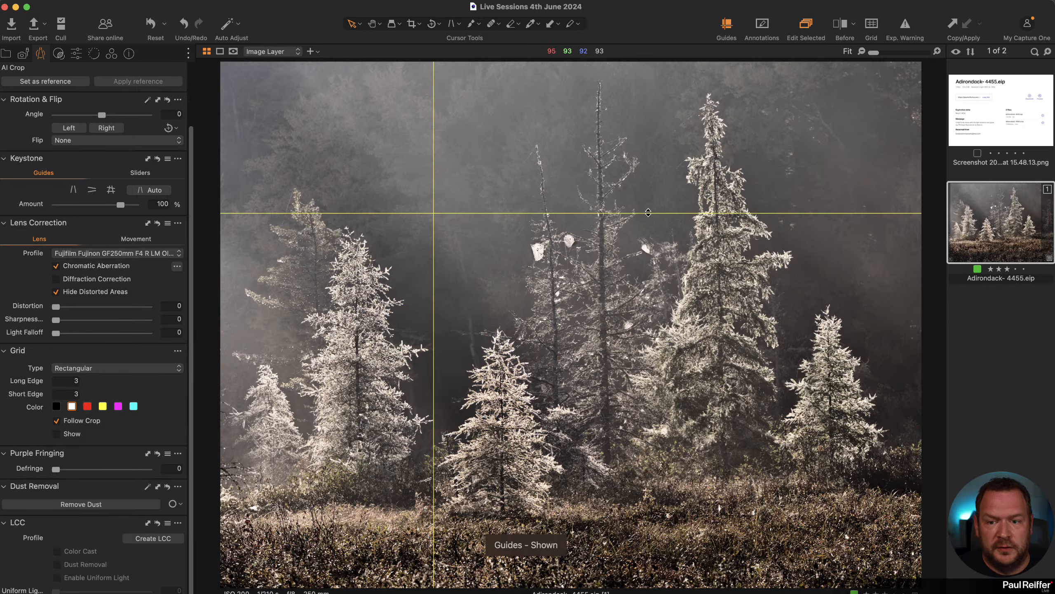
right_click(648, 212)
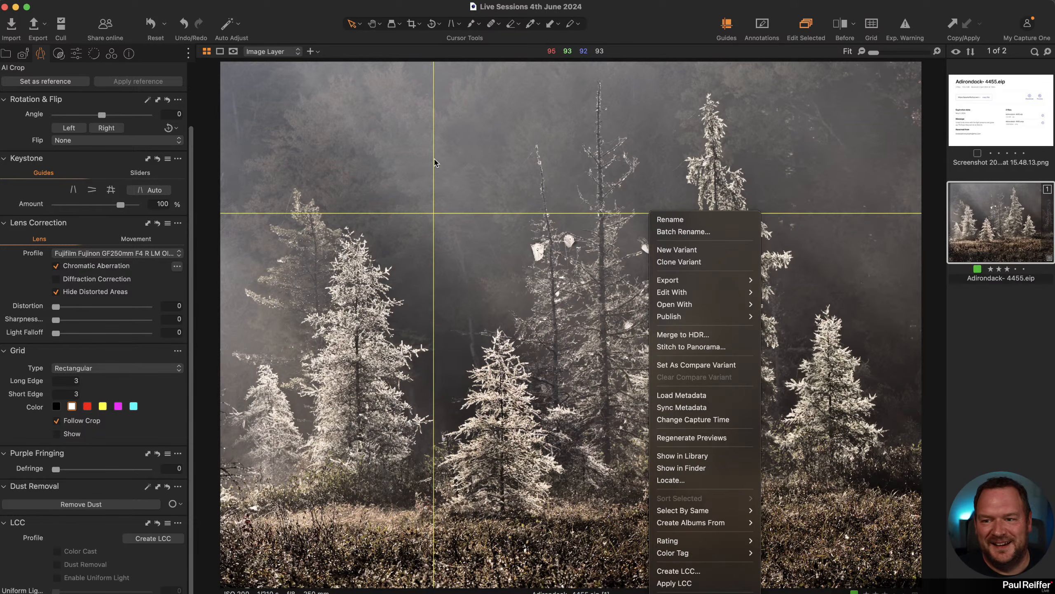
click(435, 161)
right_click(433, 156)
click(433, 156)
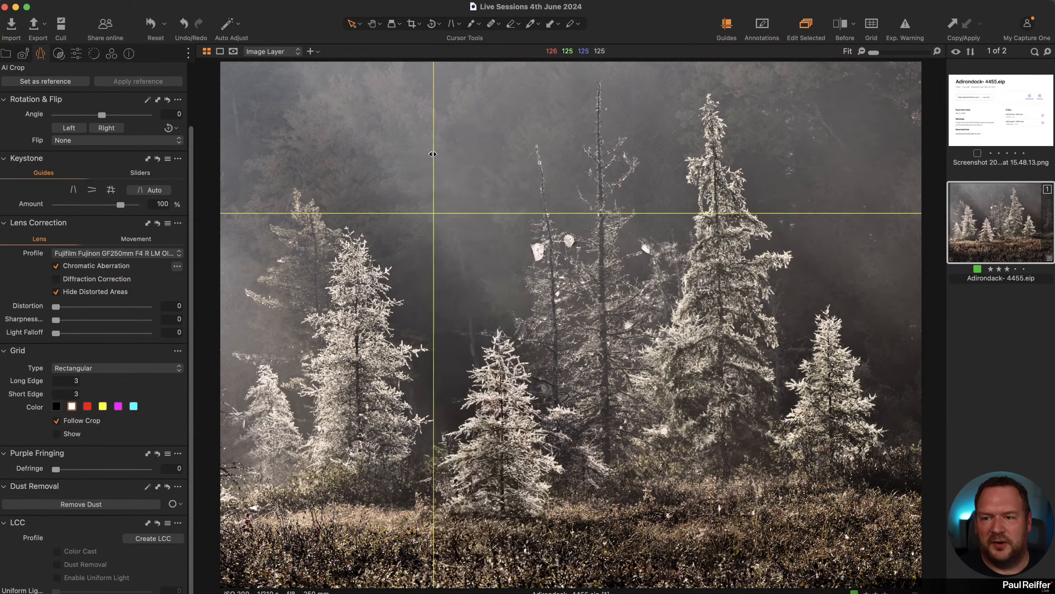
right_click(433, 156)
click(624, 36)
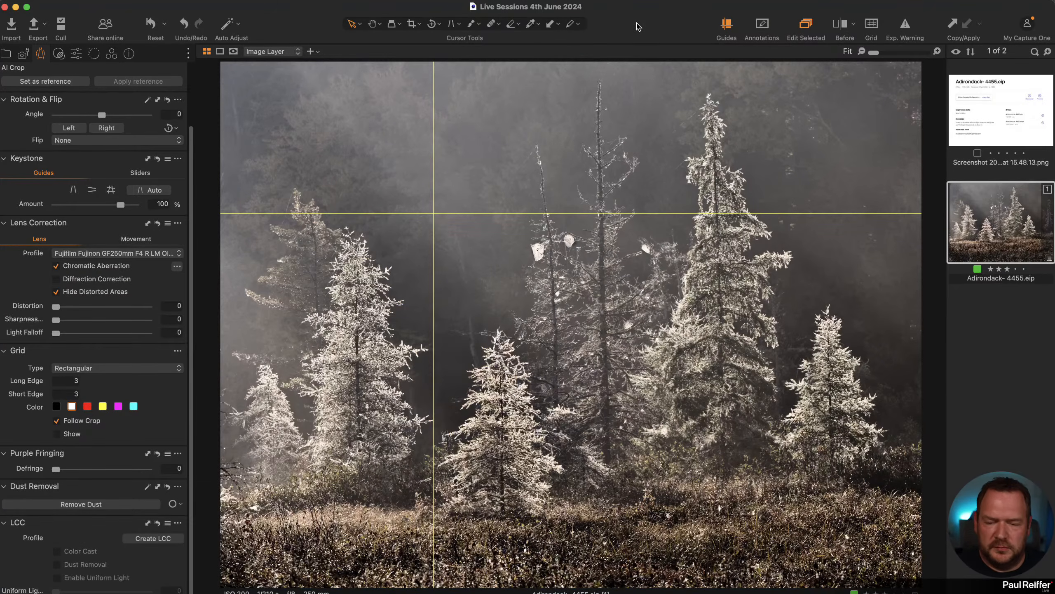
click(732, 29)
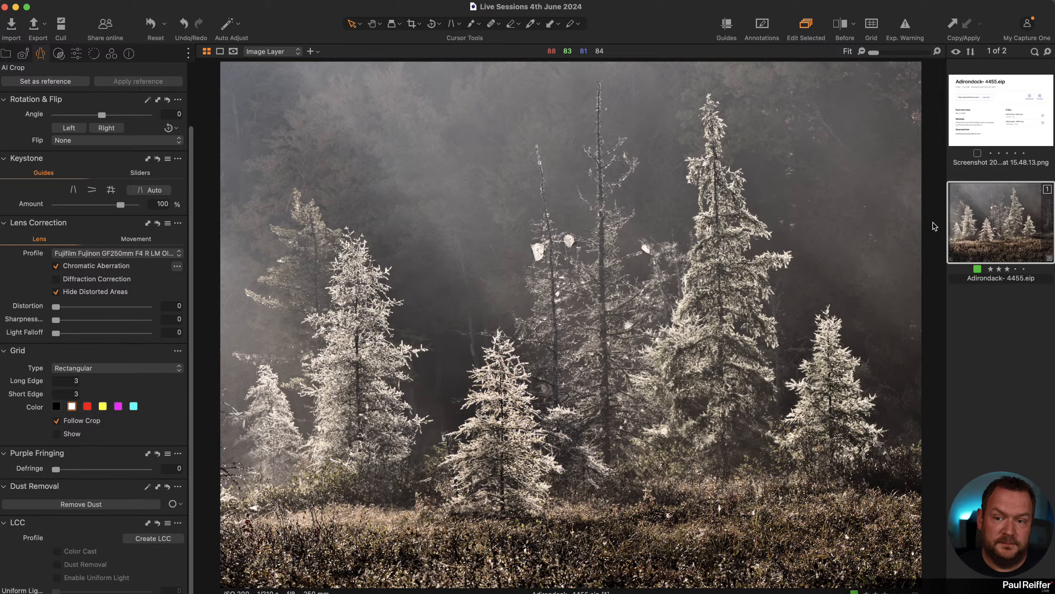
Step: Turn on the split Before/After comparison and move its divider to the far right so the Before version fills the image
key(y)
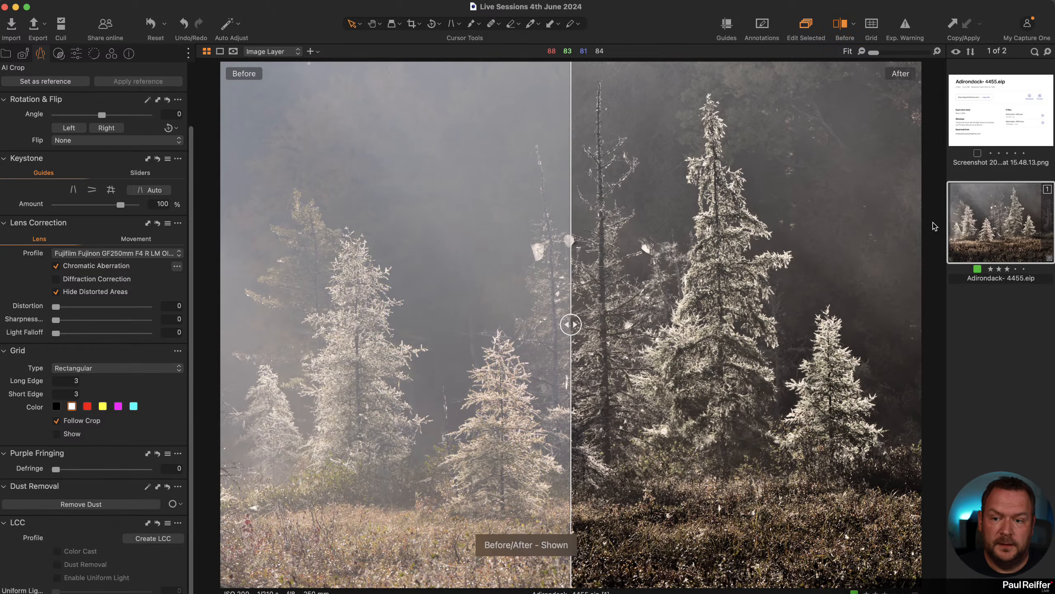
click(5, 58)
click(40, 59)
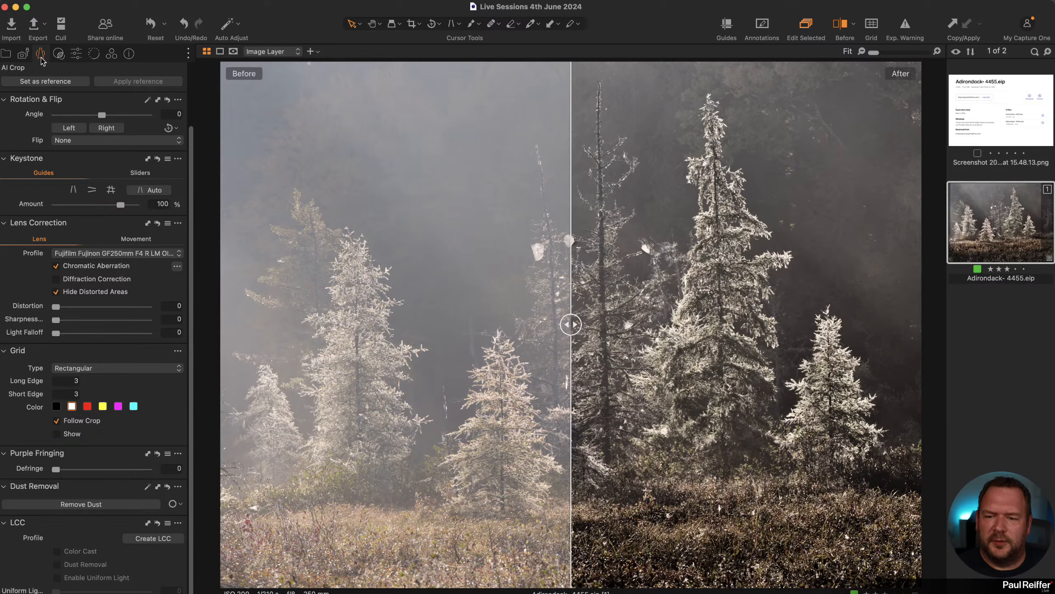
drag(571, 324, 919, 324)
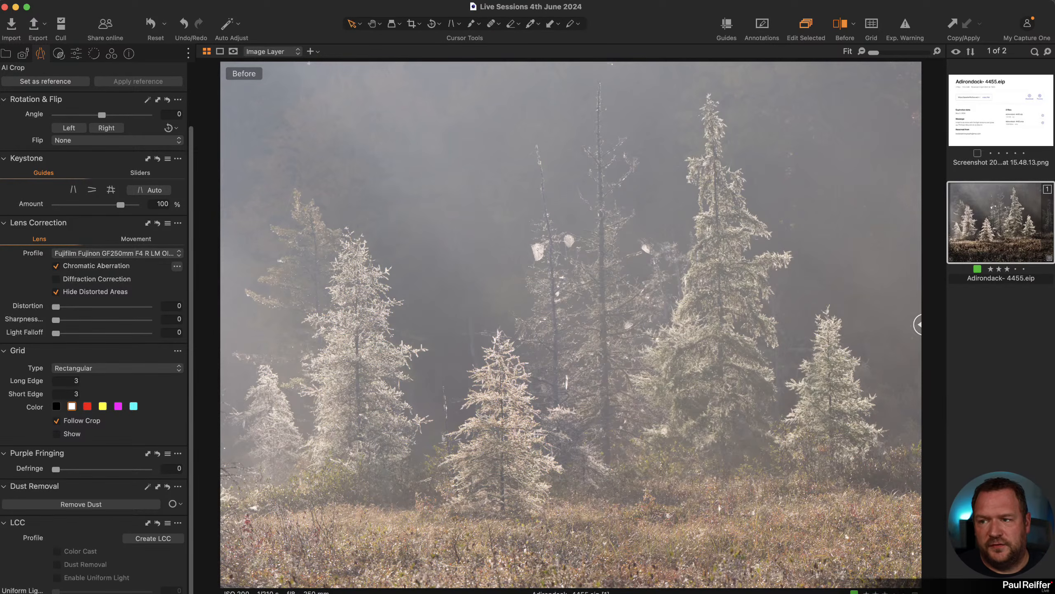
Step: Turn off the Before comparison and bring up the Levels and Curve adjustments for the edited photo
click(76, 54)
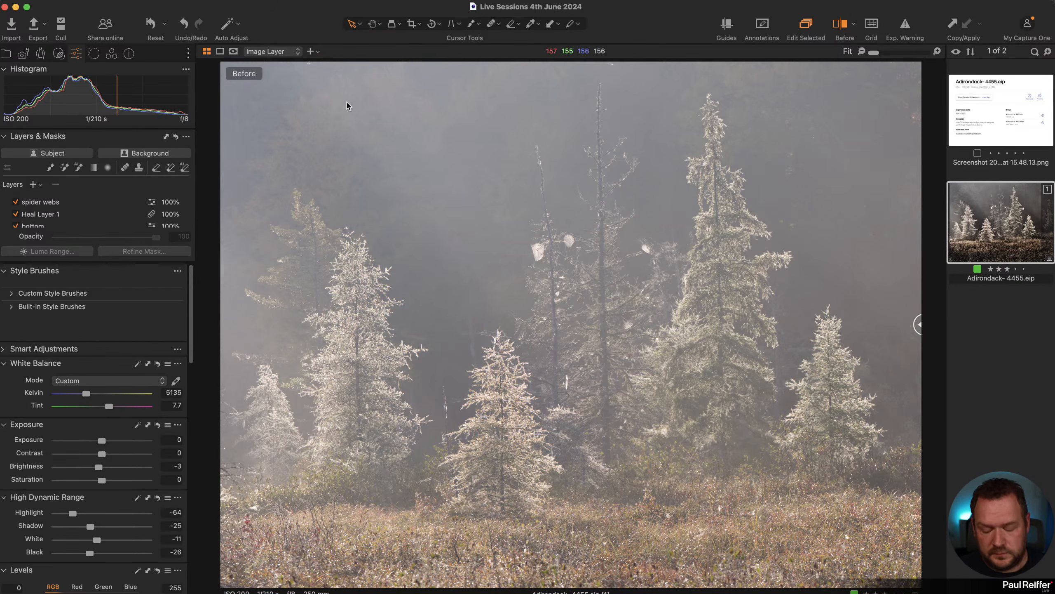
key(y)
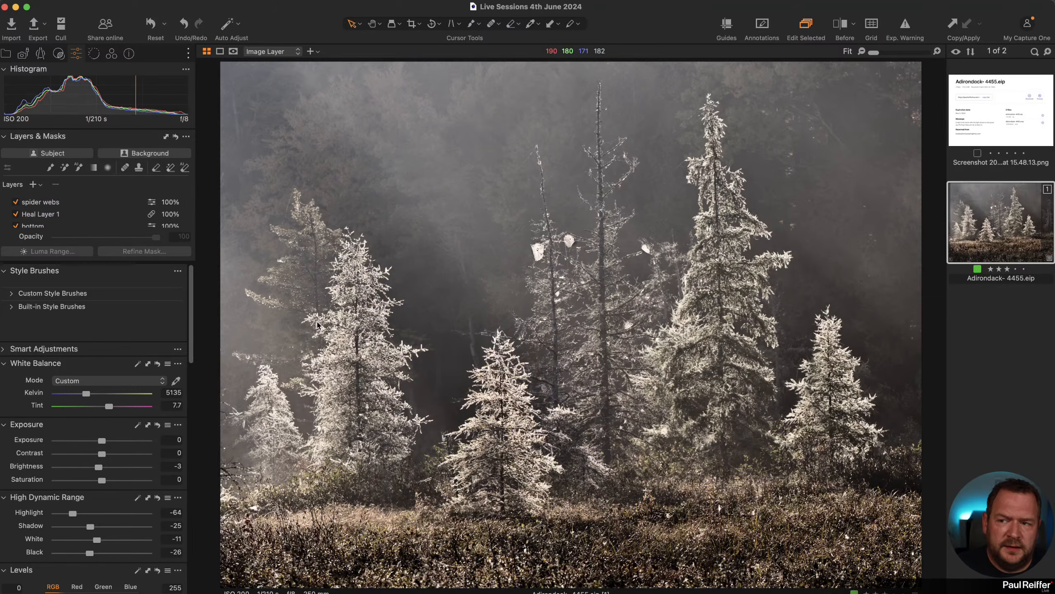
scroll(71, 291, down, 10)
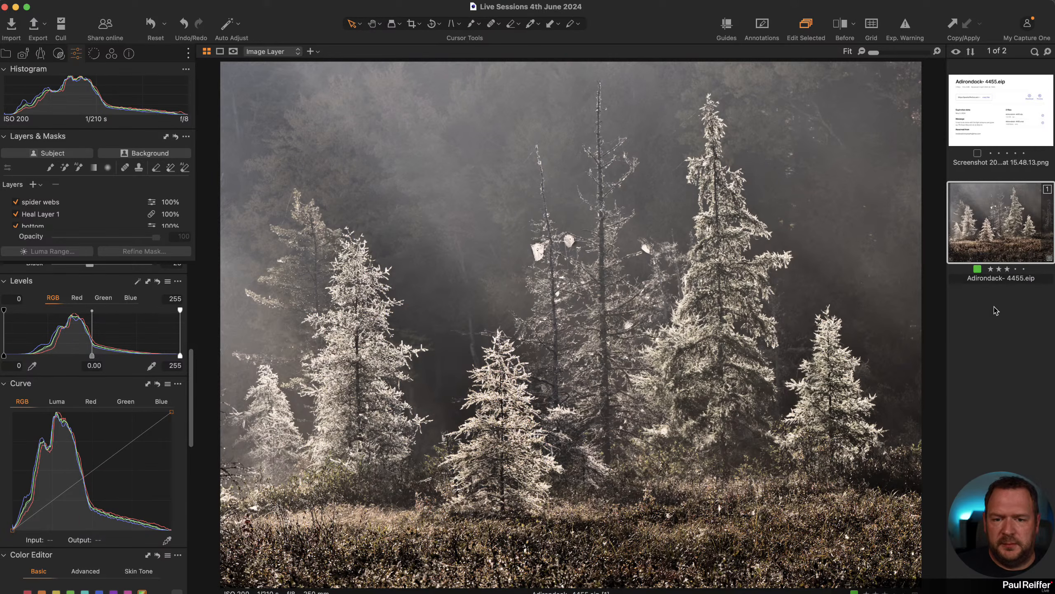
Step: Create a new unedited variant of Adirondack- 4455.eip and compare it with the edited version
right_click(1002, 226)
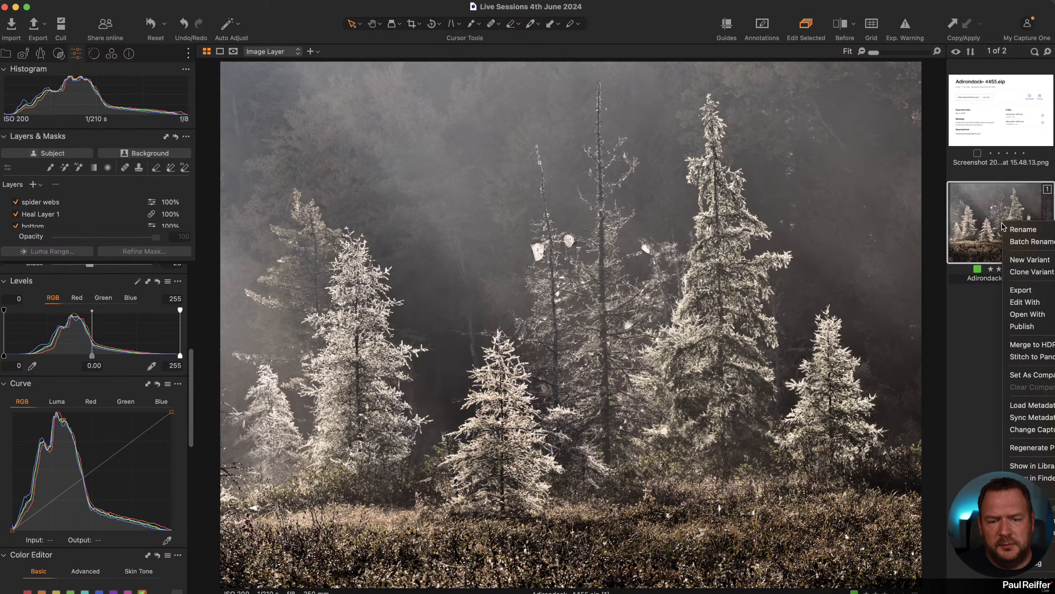
click(1040, 260)
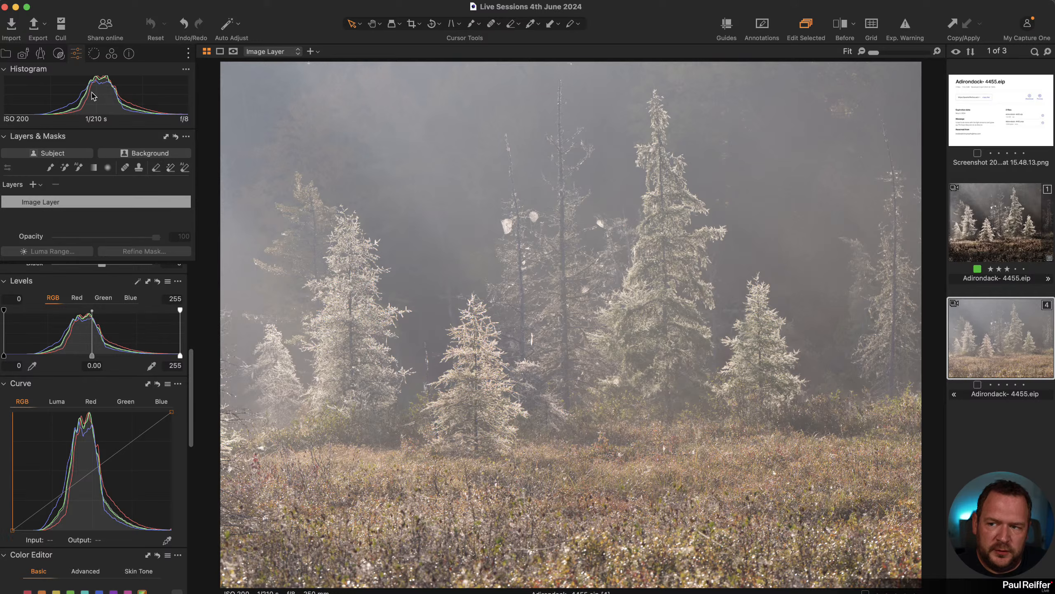
click(983, 225)
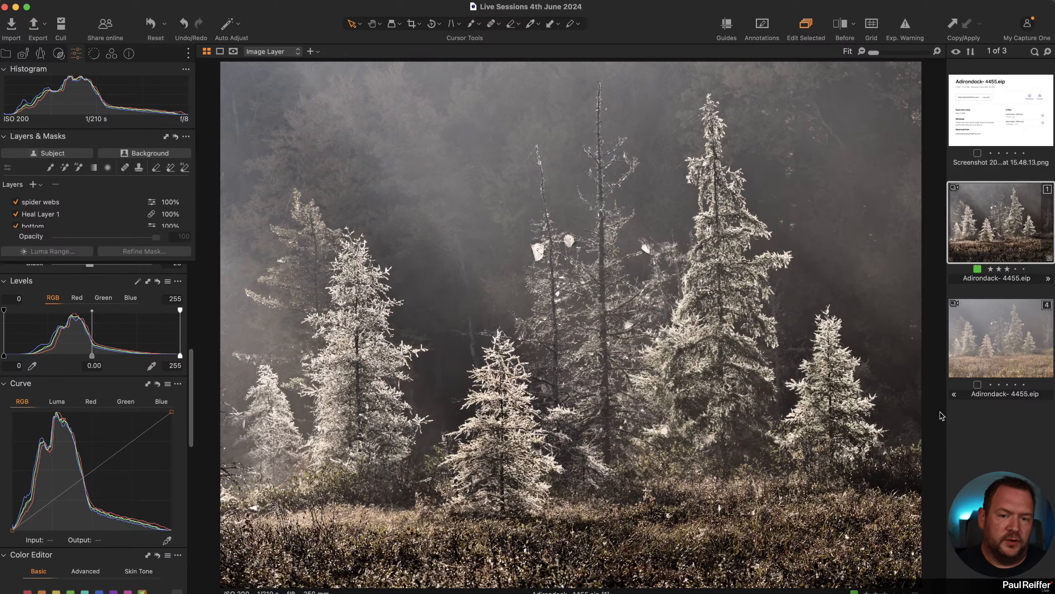
click(1014, 350)
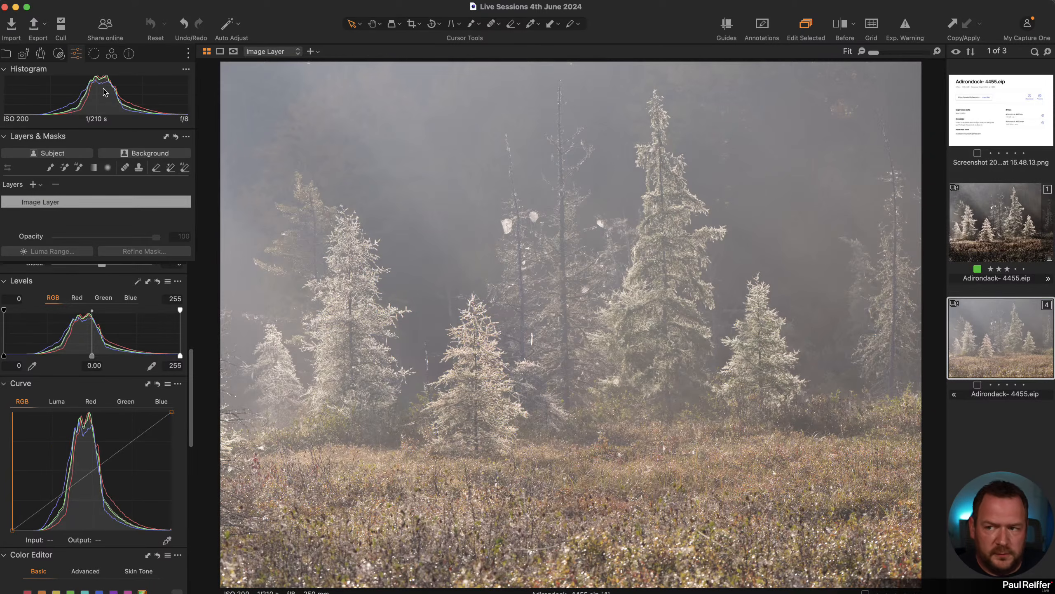
Step: Check the available Base Characteristics curve options for the new variant without changing the curve
click(100, 55)
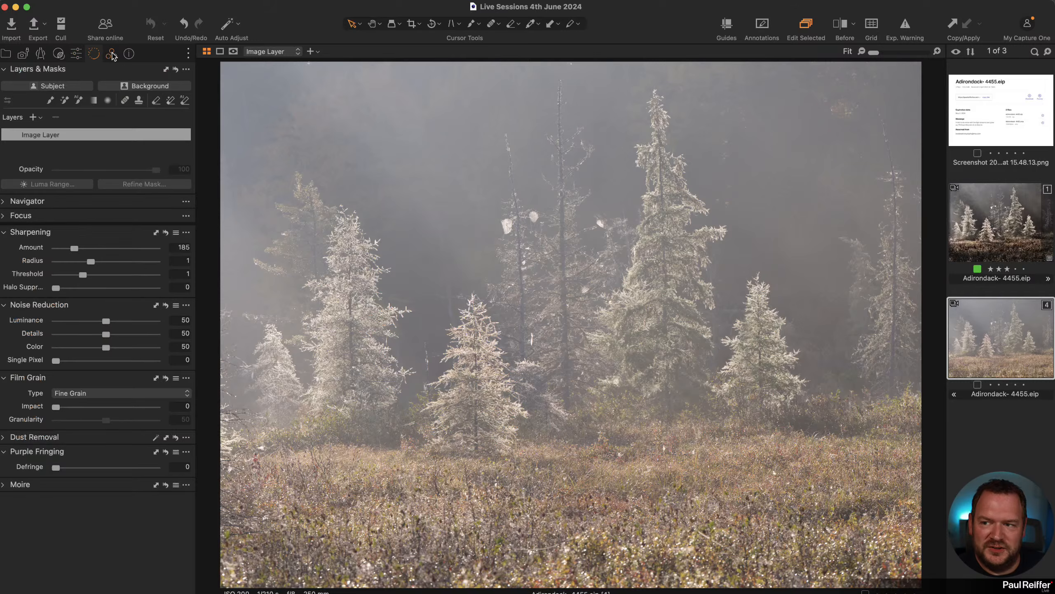
click(112, 54)
click(81, 130)
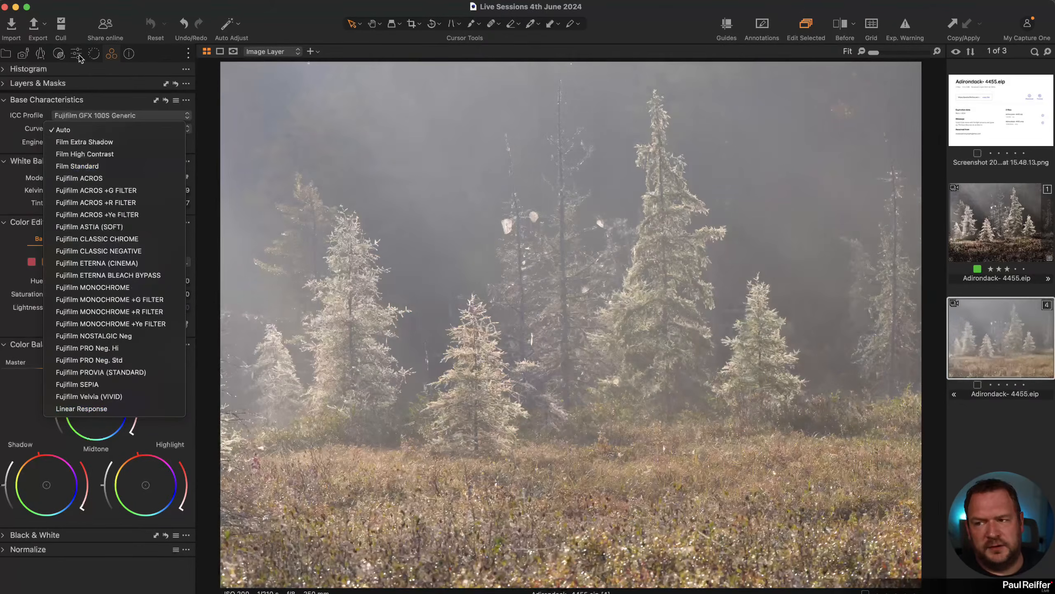
click(80, 57)
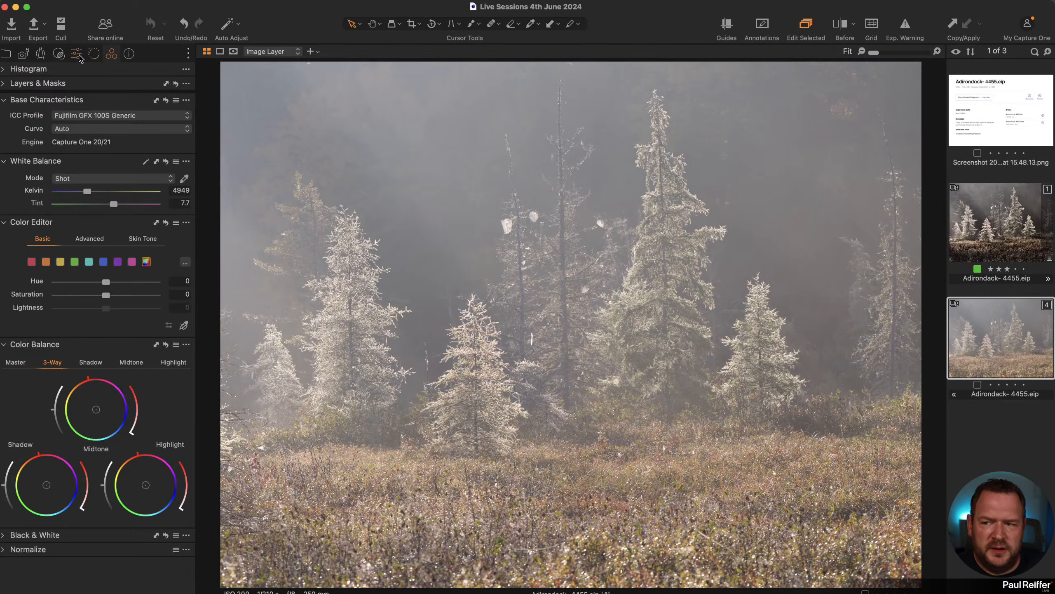
click(79, 57)
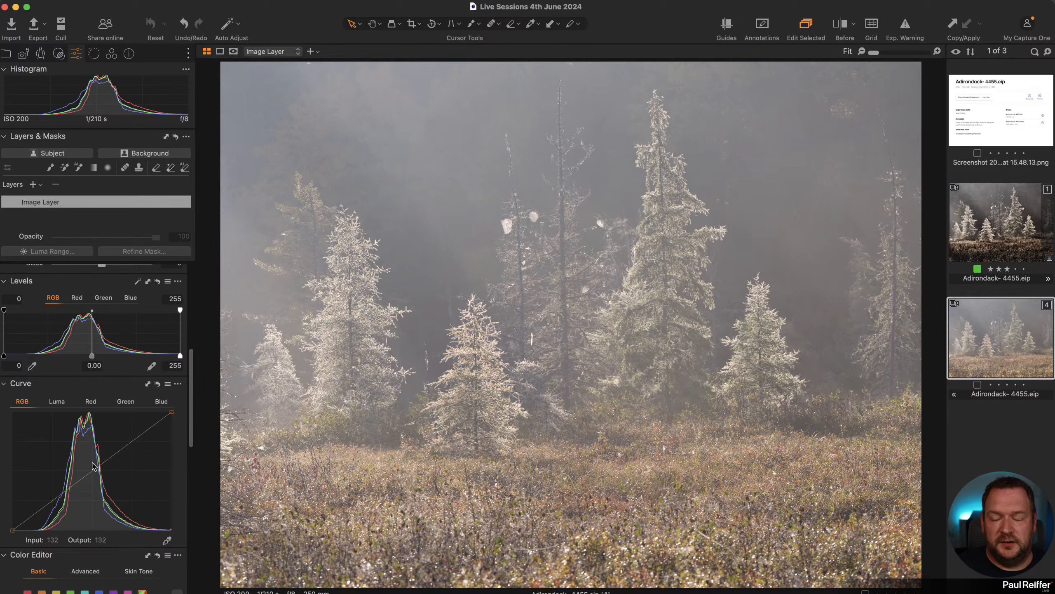
Step: Set the unedited variant's base curve to Linear Response and create another new variant of the photo
click(111, 54)
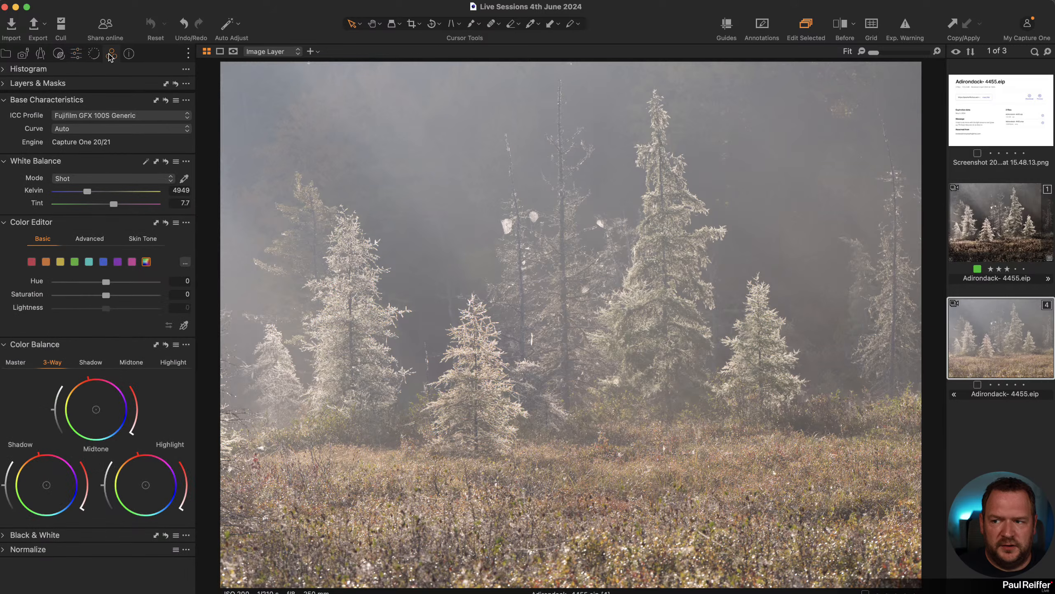
click(71, 130)
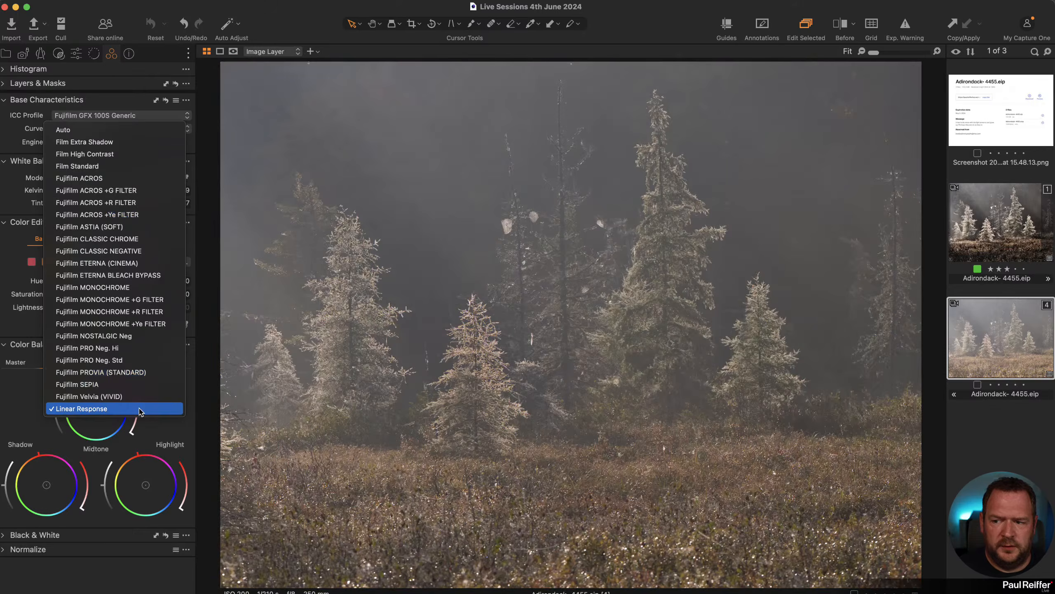
click(139, 409)
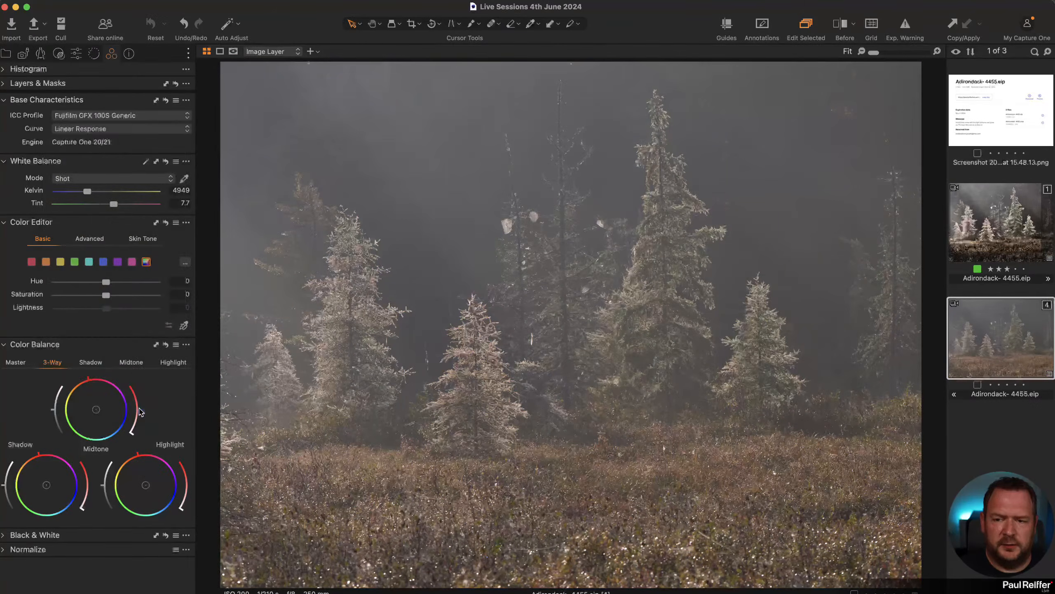
click(75, 54)
right_click(972, 336)
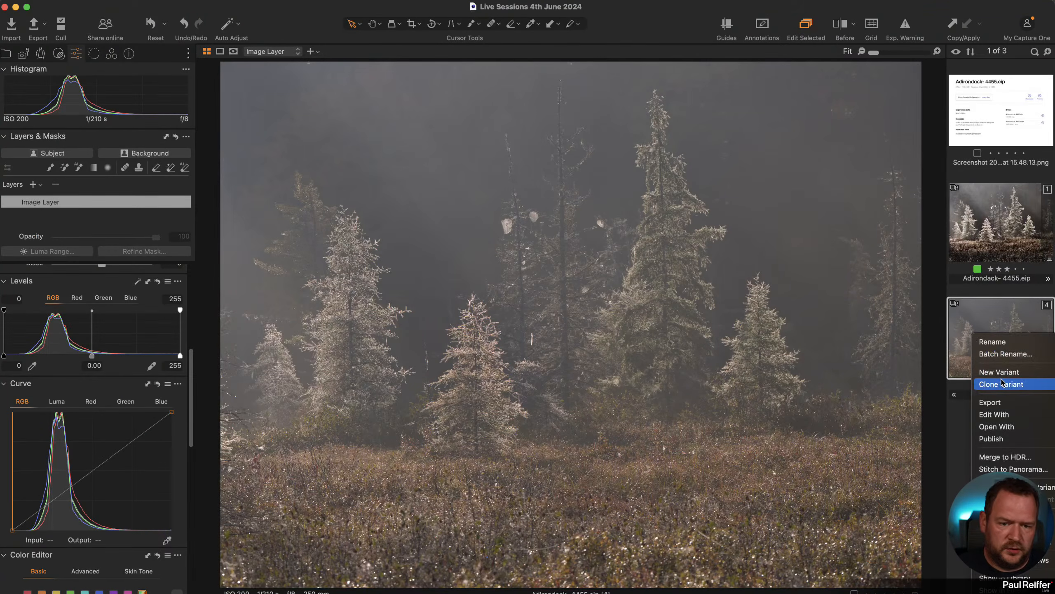
click(1001, 372)
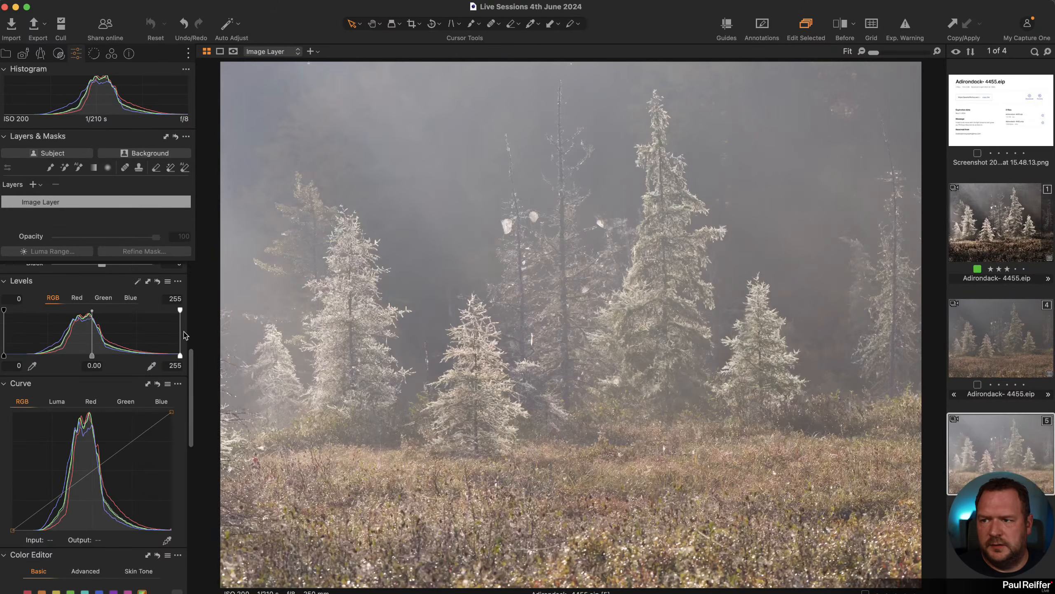
Step: Compare the tones and histograms of the Linear Response variant and the newest default-curve variant
click(995, 339)
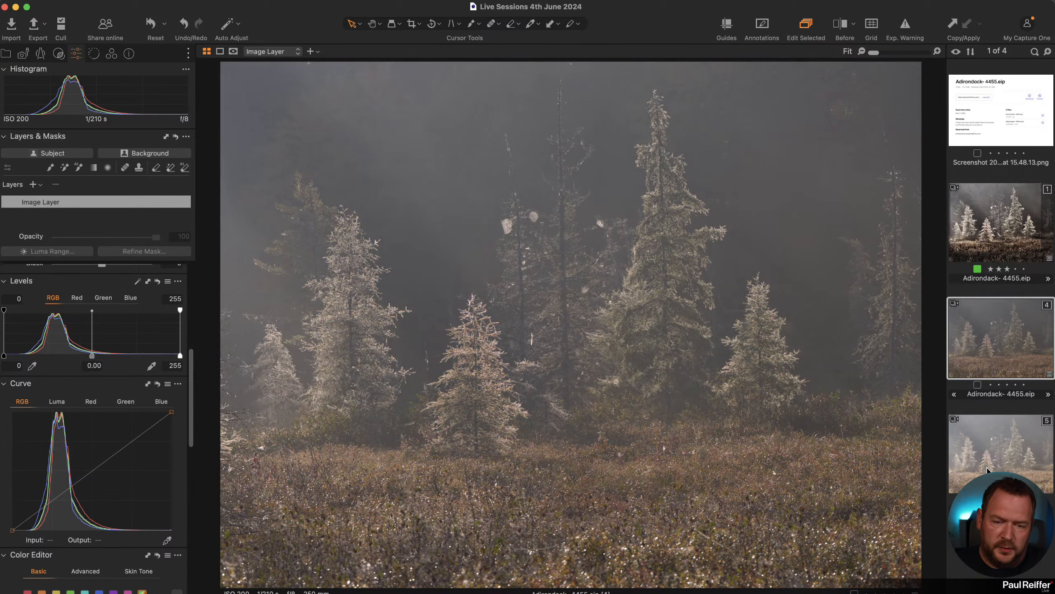
click(979, 444)
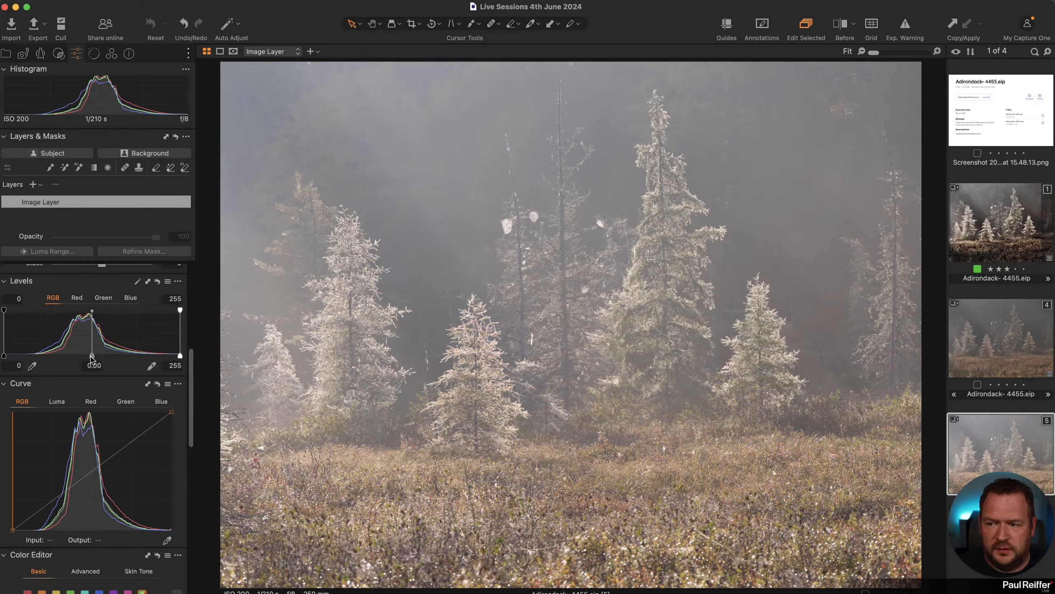
click(1004, 335)
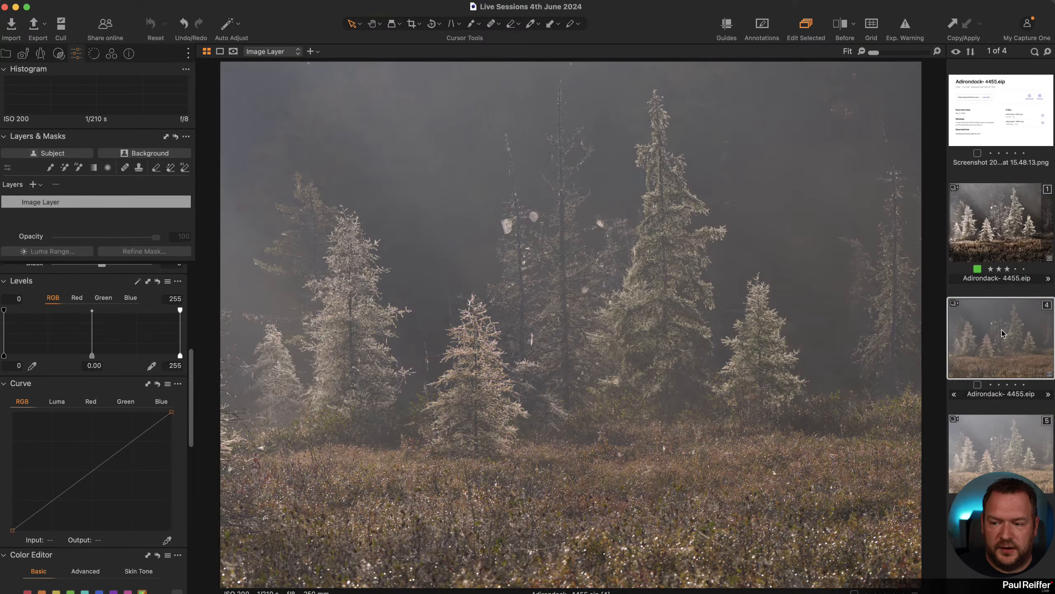
click(1002, 456)
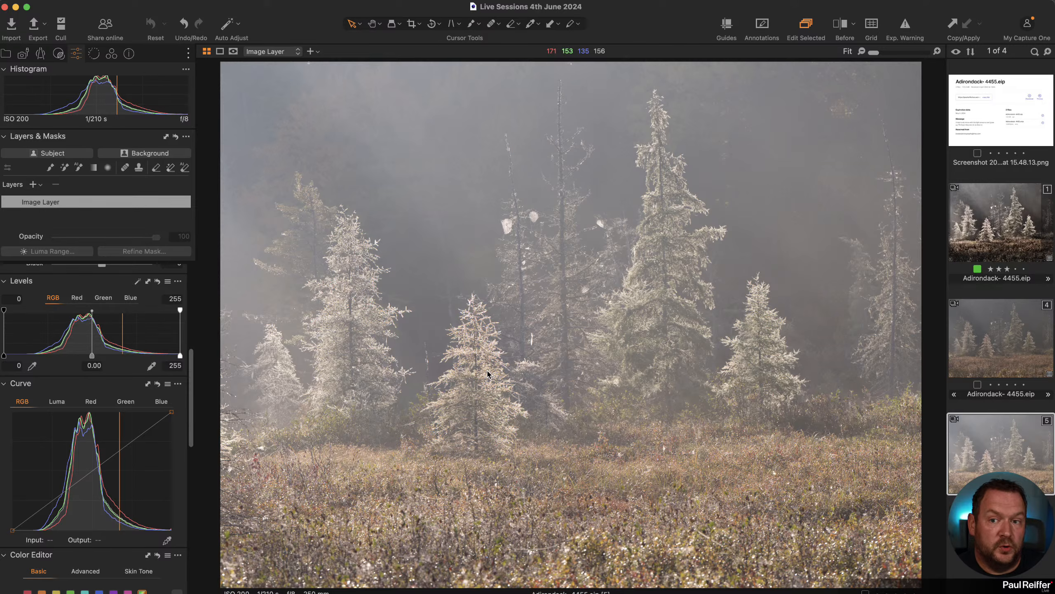
click(988, 359)
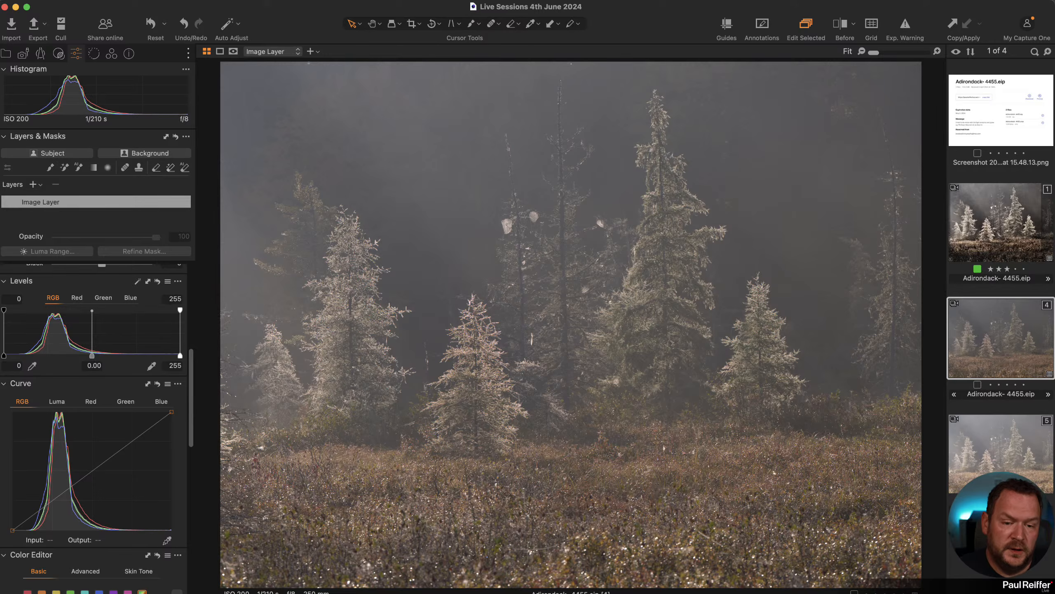
click(1005, 450)
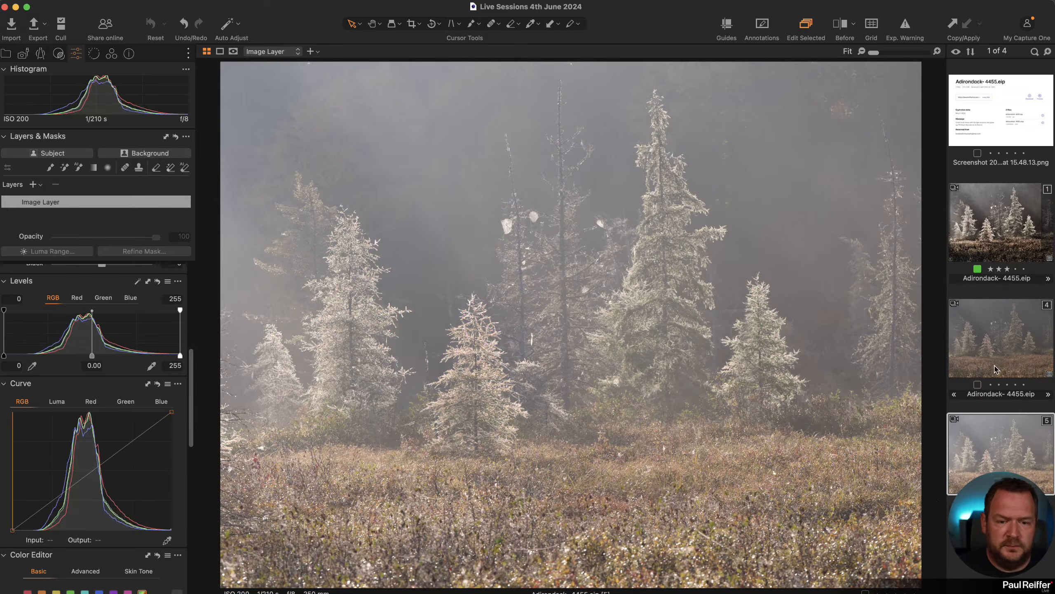
click(994, 347)
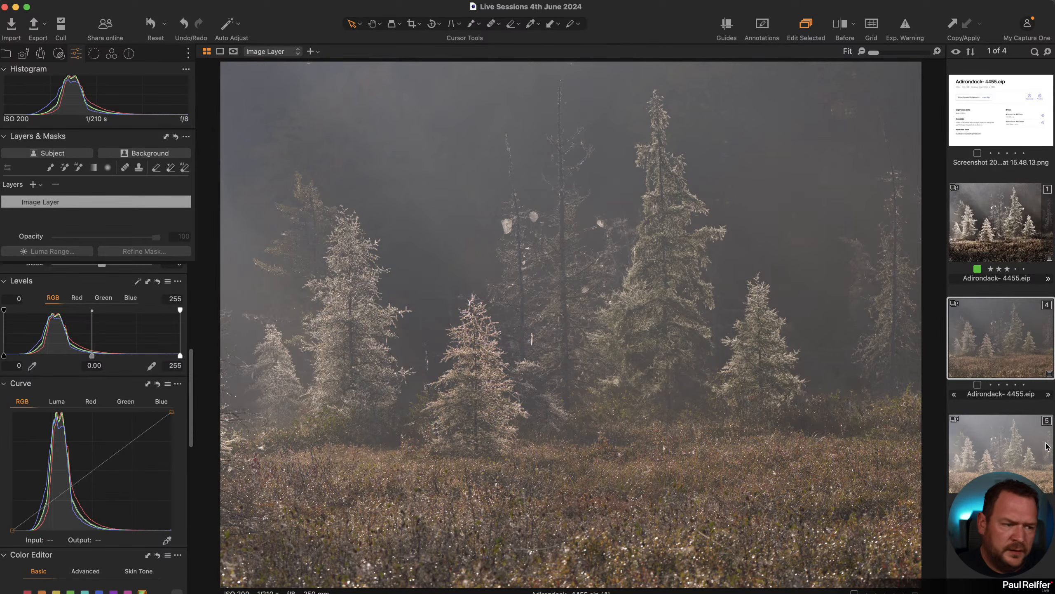
click(1018, 443)
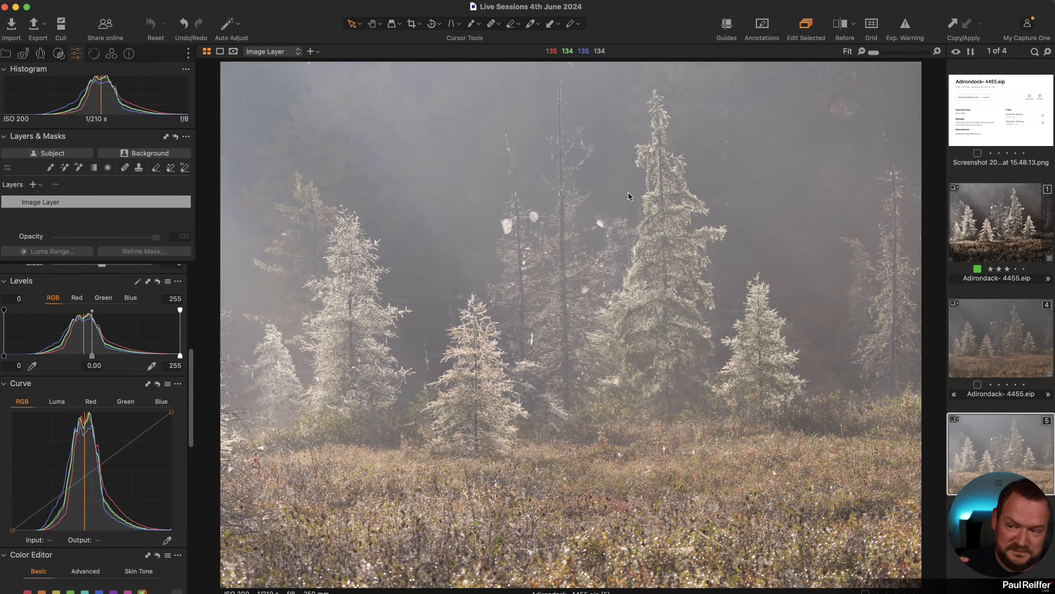
Step: Add an adjustment layer to the newest variant and set the mask brush to size 658, hardness 0 and flow 8
scroll(83, 311, up, 10)
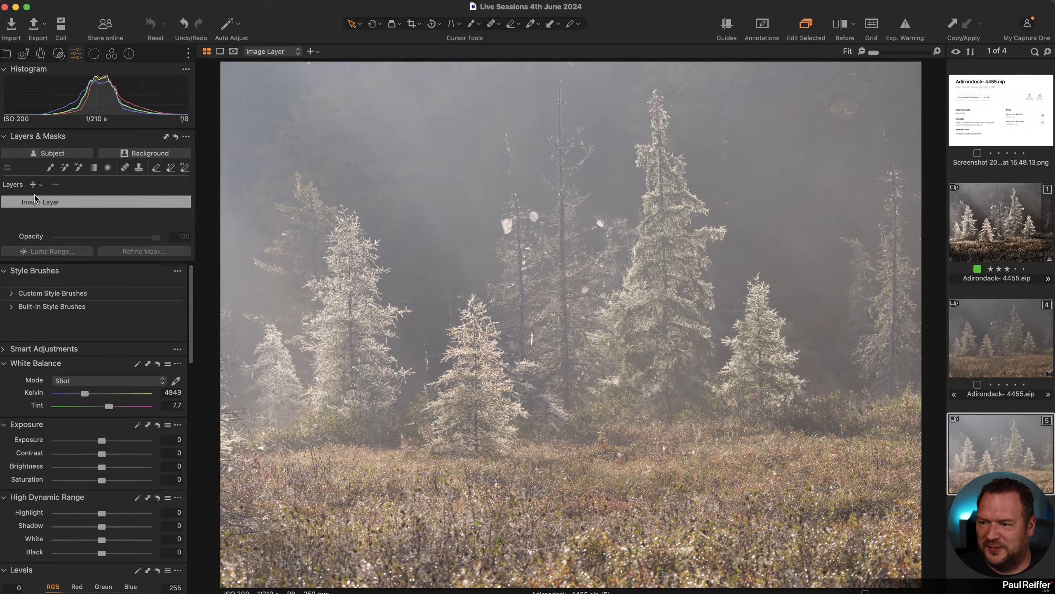
click(32, 184)
click(50, 167)
right_click(406, 210)
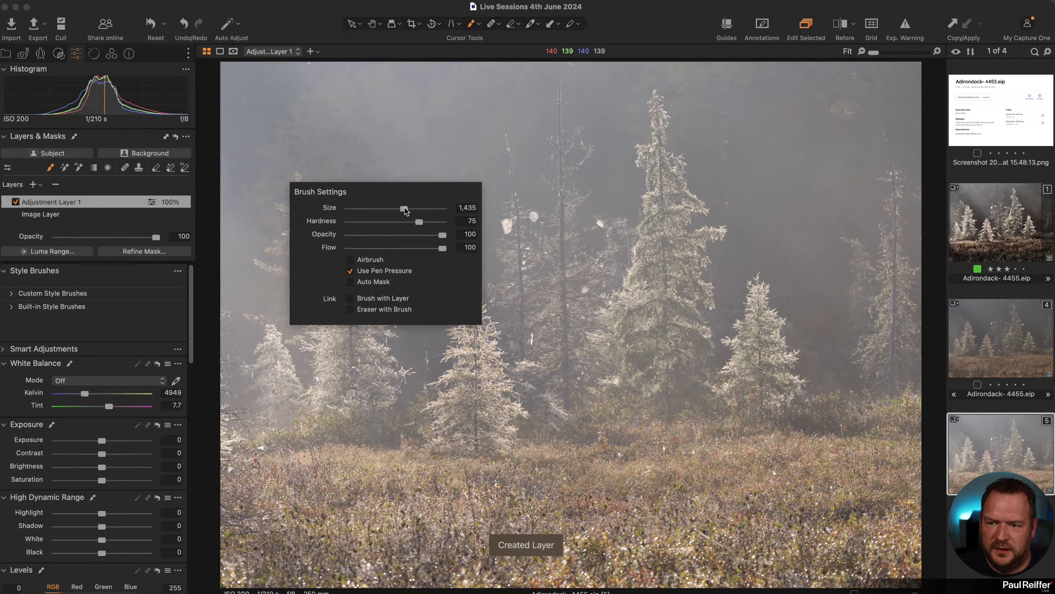
drag(419, 222, 350, 222)
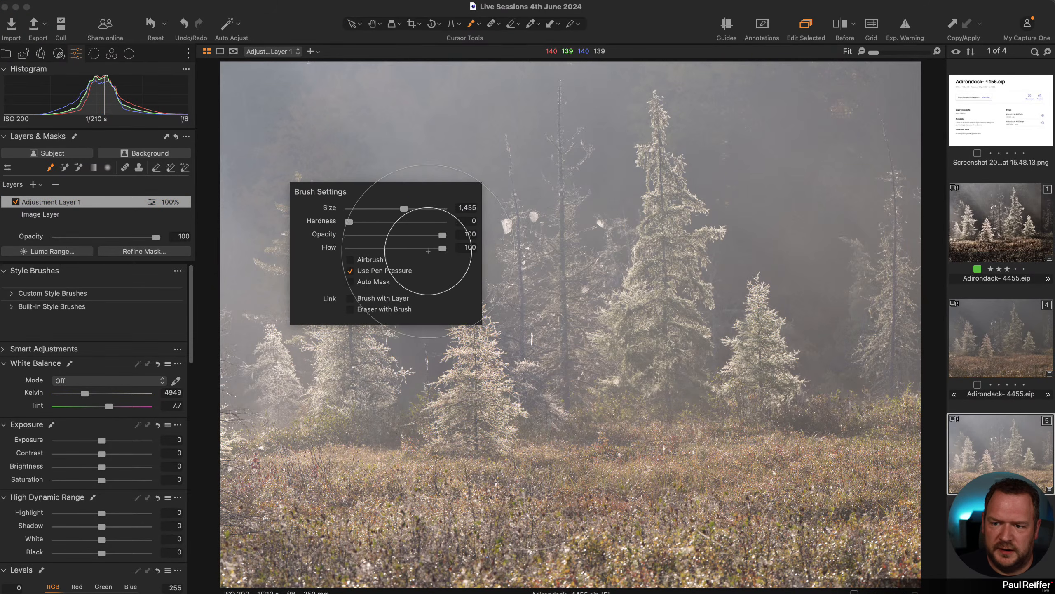
drag(442, 248, 357, 248)
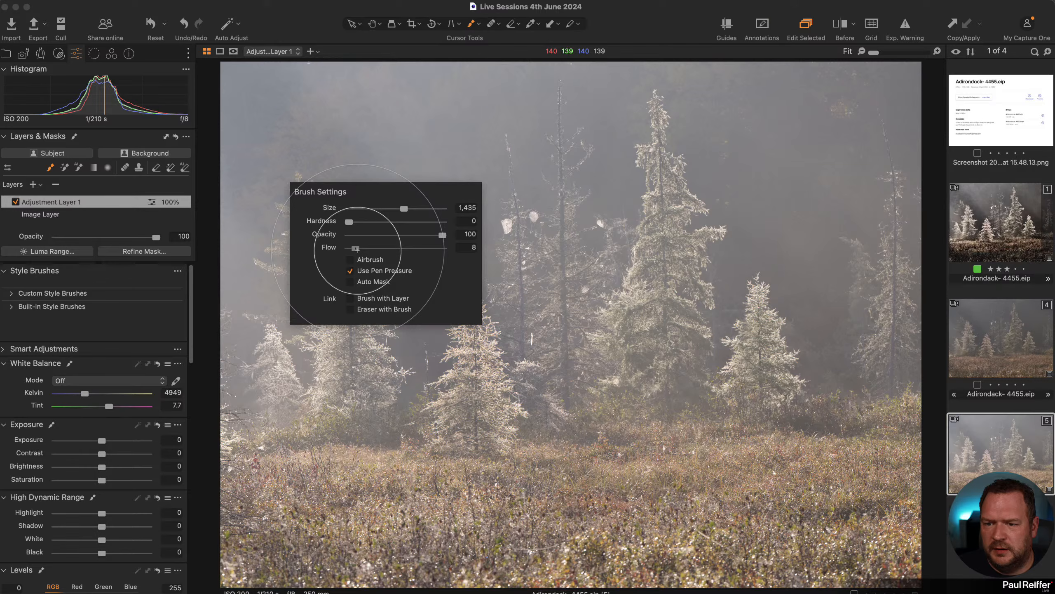
drag(404, 208, 390, 208)
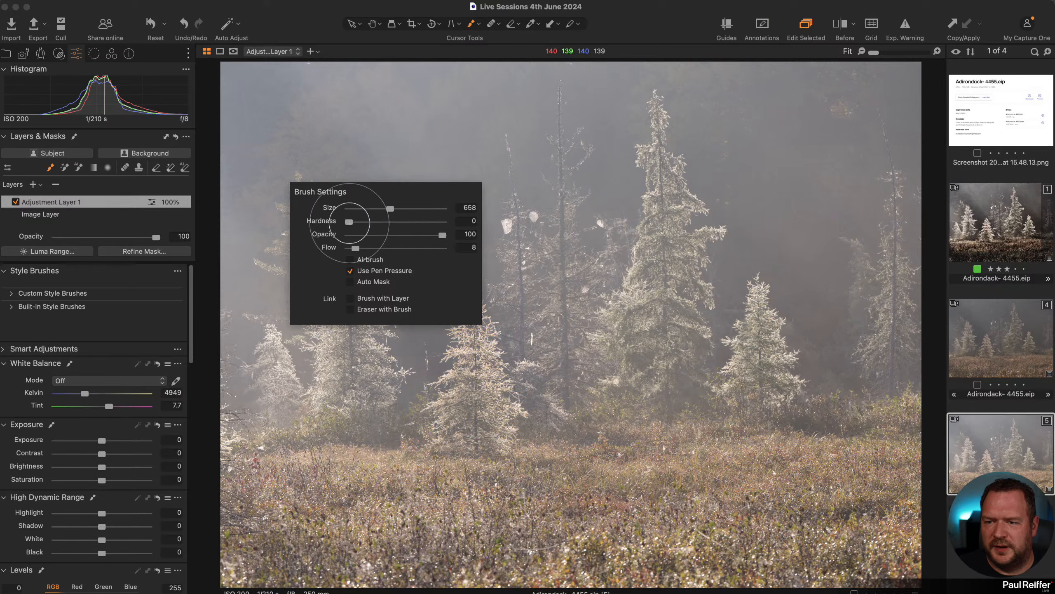
Step: Raise the layer's exposure to 0.86 and brush soft diagonal light rays from the upper mist through the trees to the ground
drag(103, 441, 112, 444)
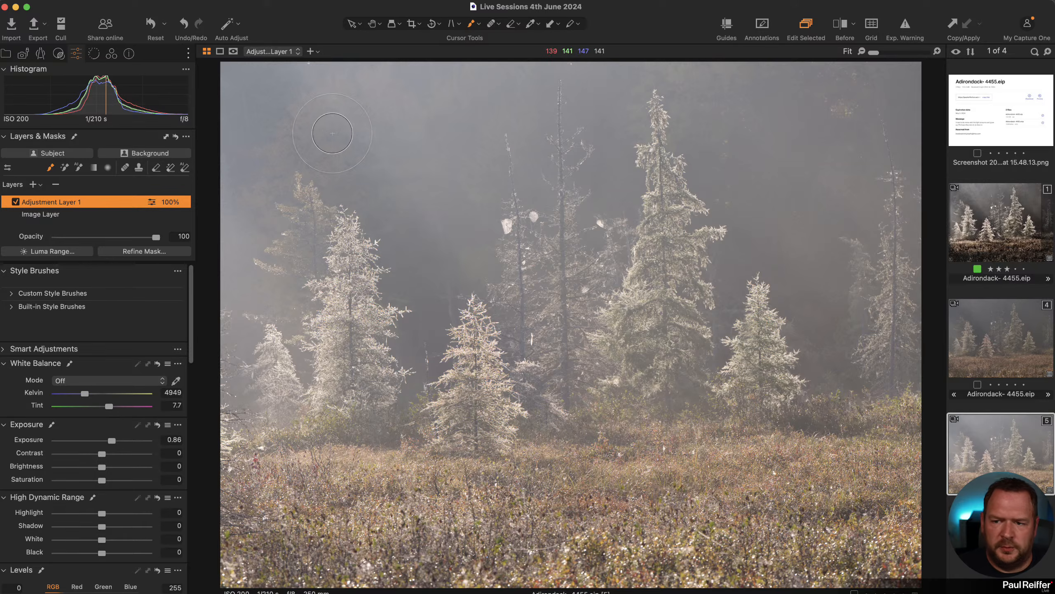
click(388, 367)
mouse_move(389, 367)
mouse_down()
mouse_move(276, 137)
mouse_move(416, 374)
mouse_move(297, 125)
mouse_move(357, 333)
mouse_up()
mouse_move(464, 209)
mouse_down()
mouse_move(594, 391)
mouse_move(499, 146)
mouse_move(516, 83)
mouse_move(634, 375)
mouse_up()
mouse_move(632, 119)
mouse_down()
mouse_move(826, 374)
mouse_move(598, 83)
mouse_move(777, 203)
mouse_move(737, 122)
mouse_move(913, 291)
mouse_up()
drag(430, 168, 405, 112)
mouse_move(320, 208)
mouse_down()
mouse_move(359, 590)
mouse_move(376, 438)
mouse_up()
mouse_move(572, 106)
mouse_down()
mouse_move(584, 110)
mouse_move(568, 90)
mouse_move(623, 83)
mouse_move(688, 138)
mouse_move(692, 175)
mouse_up()
drag(415, 95, 414, 97)
mouse_move(581, 448)
mouse_down()
mouse_move(690, 395)
mouse_move(769, 520)
mouse_up()
click(346, 122)
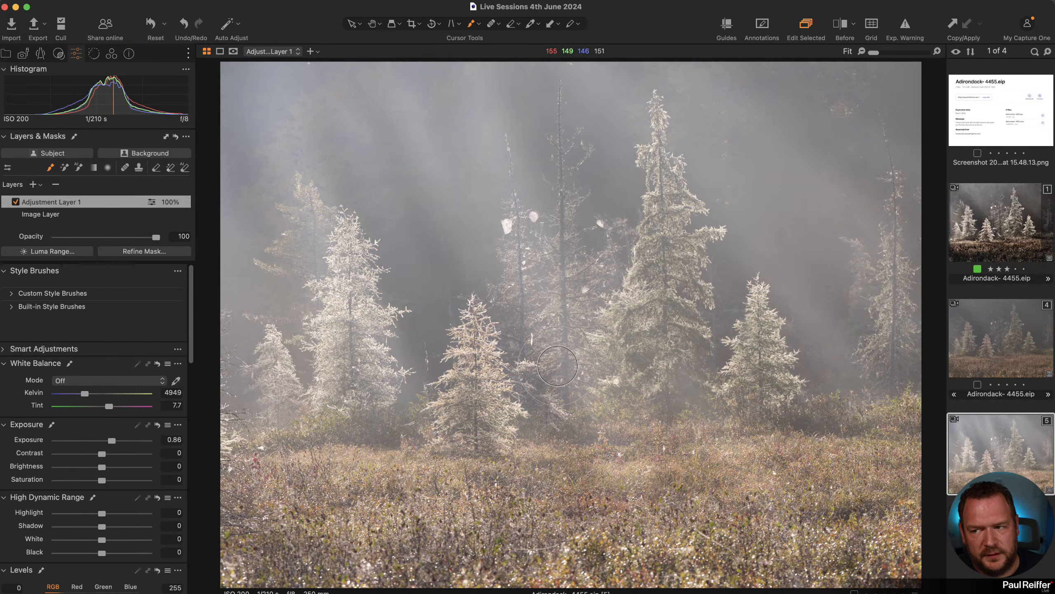
Step: Delete the adjustment layer holding the painted light rays
click(59, 186)
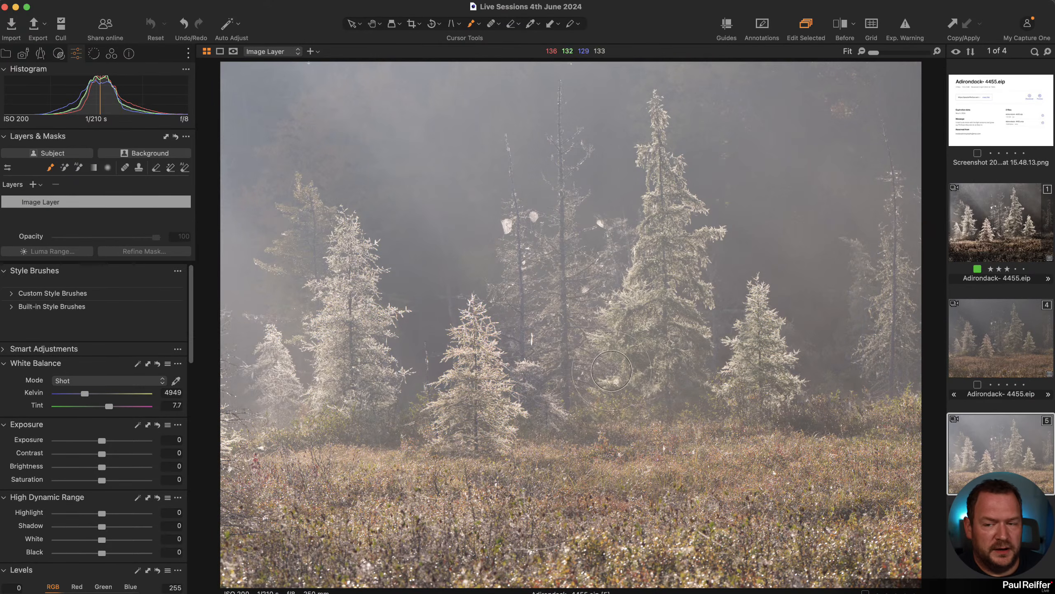
Step: Add a filled adjustment layer to the Linear Response variant and name it Curve
key(Up)
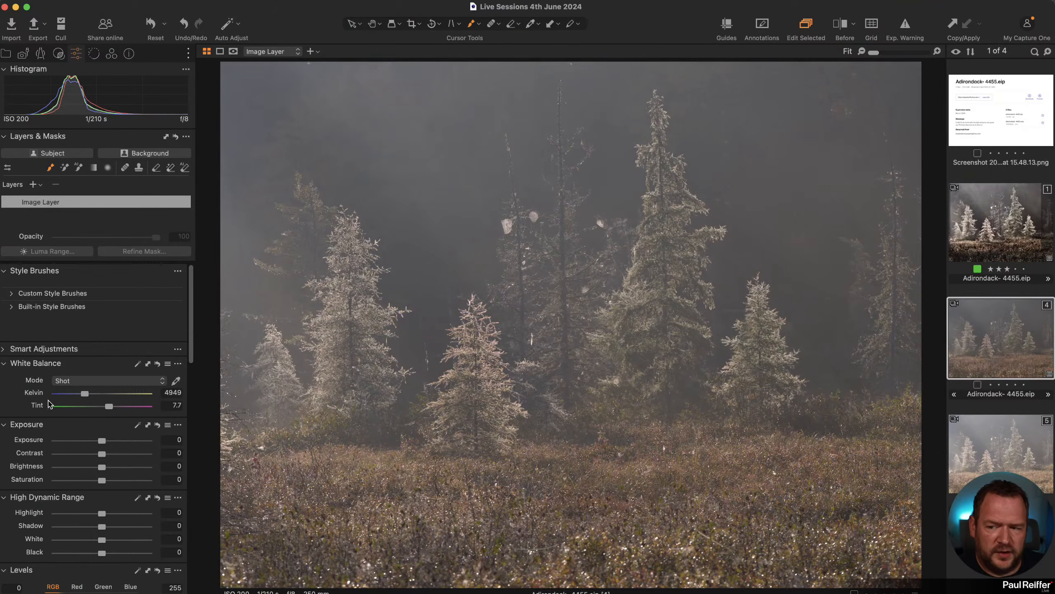
scroll(53, 418, down, 10)
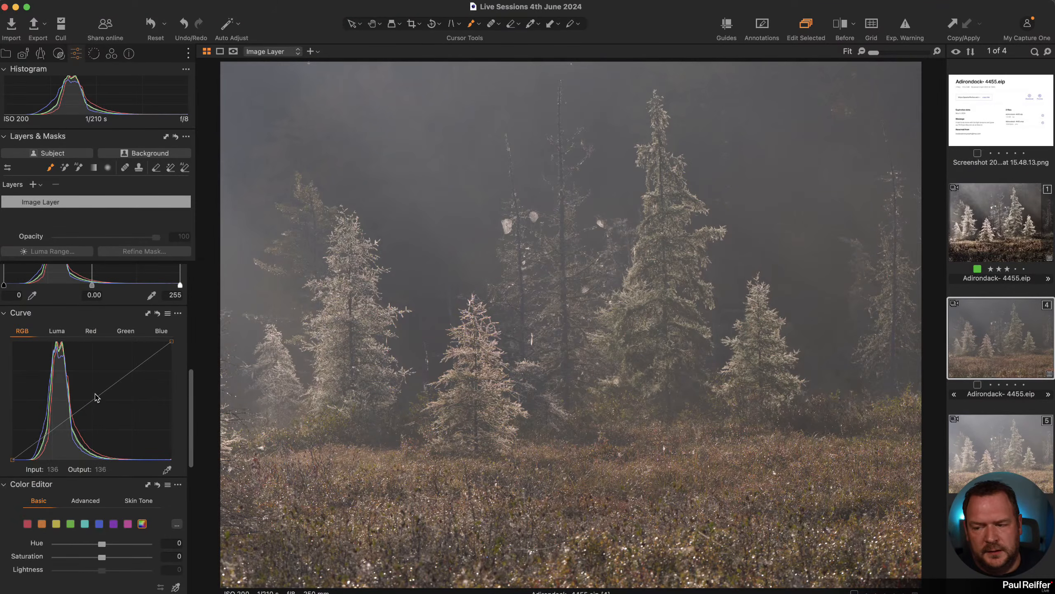
drag(94, 400, 94, 401)
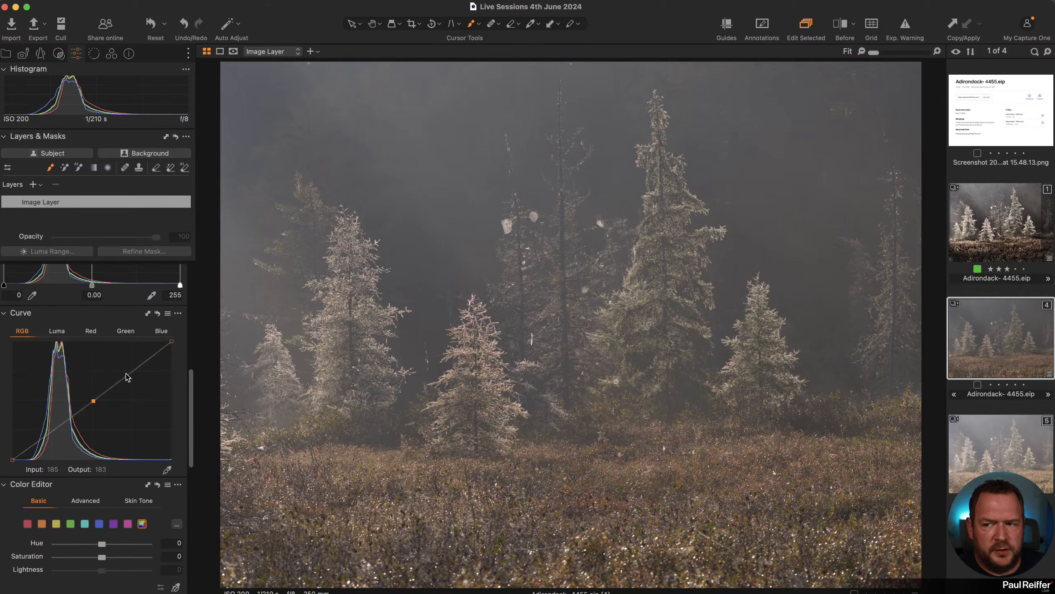
click(158, 313)
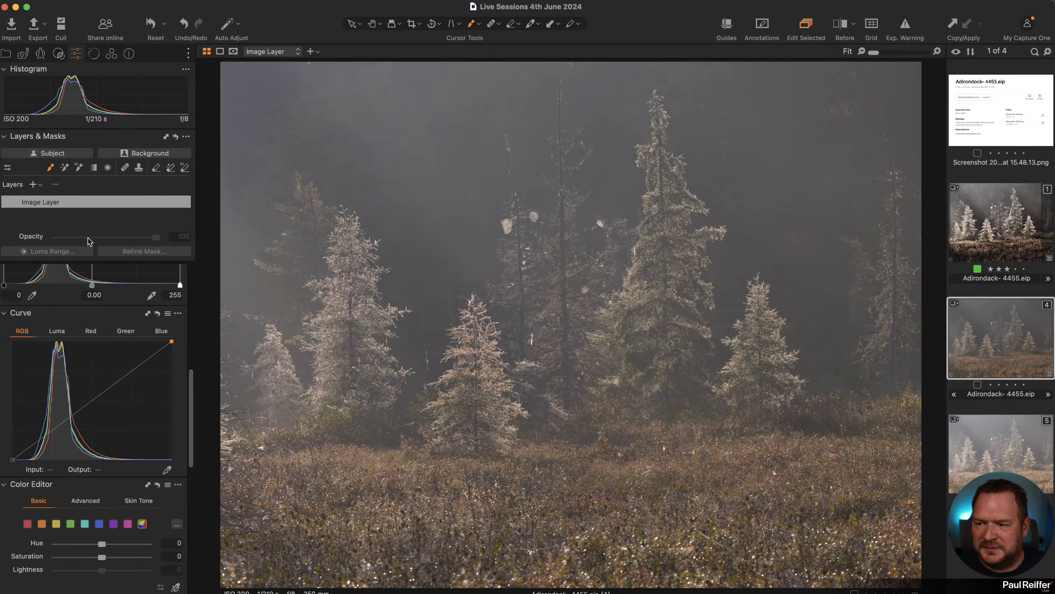
click(34, 185)
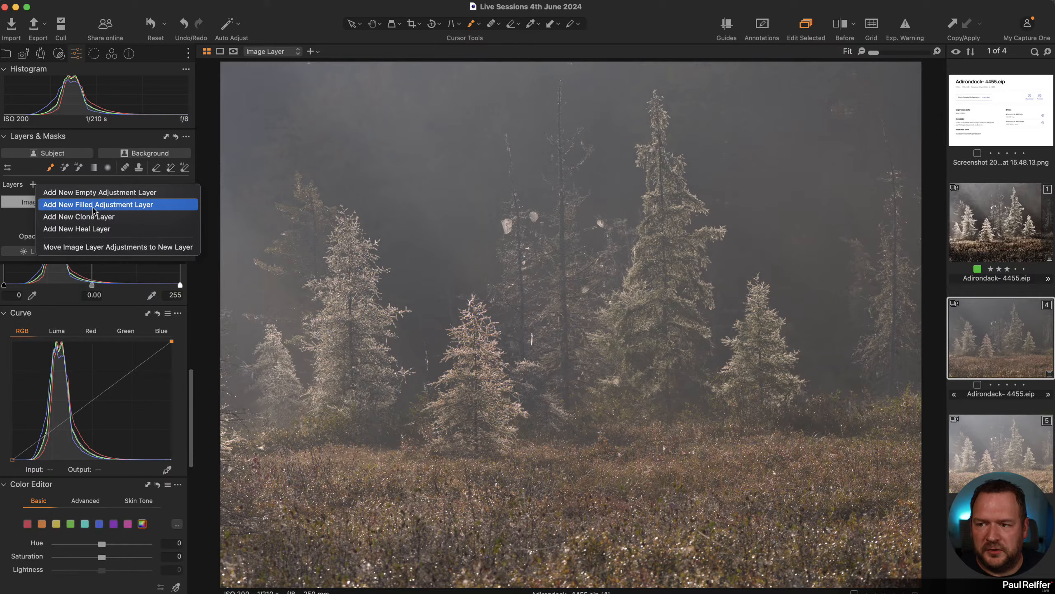
click(94, 205)
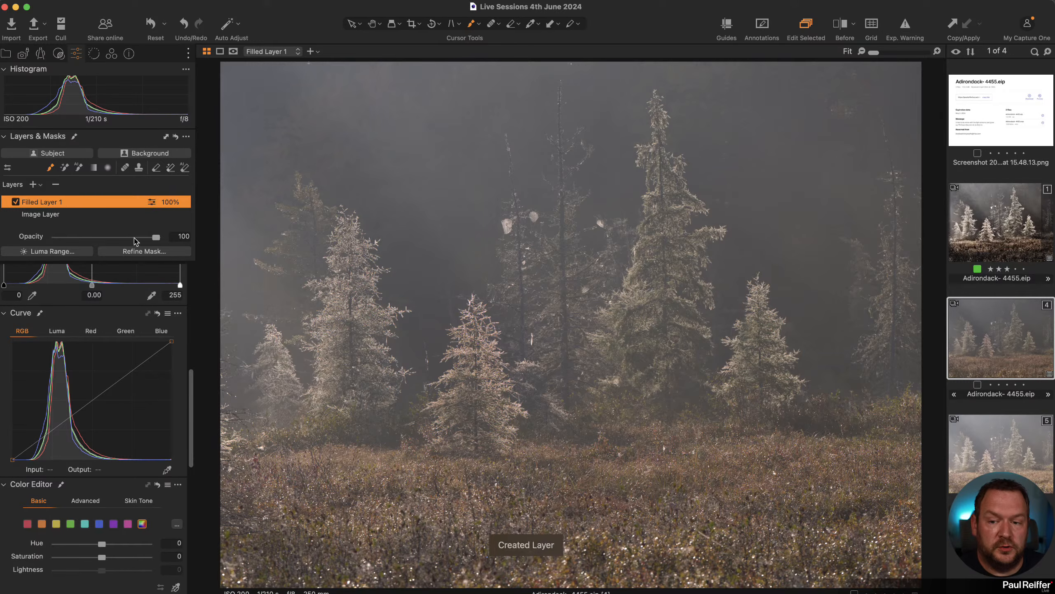
double_click(52, 202)
text(C)
key(Return)
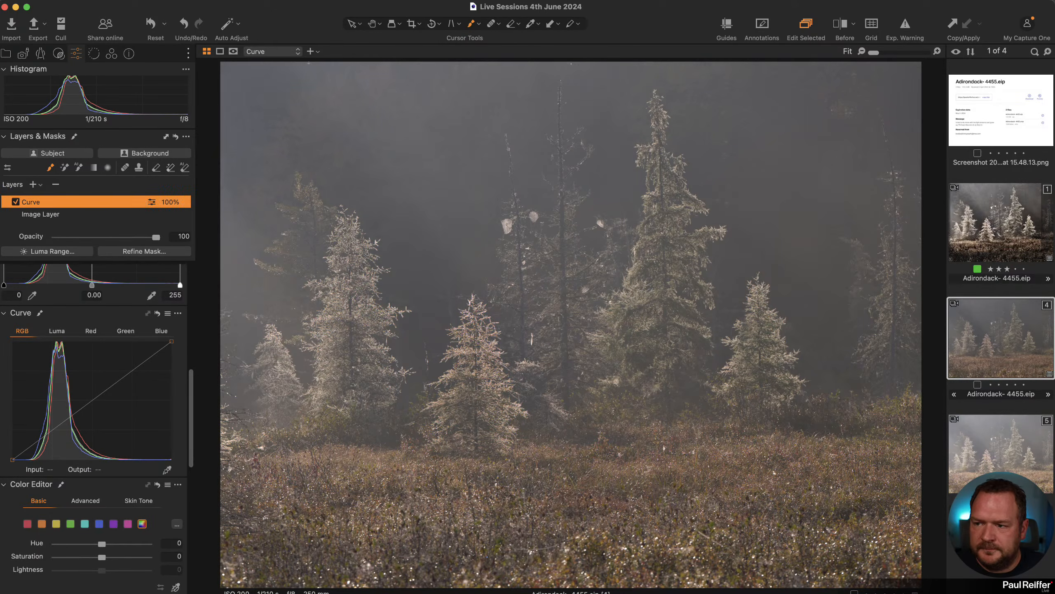
Step: Shape the Curve layer's RGB curve into a gentle S with raised highlights, lowered deep shadows and anchored midtones
click(94, 400)
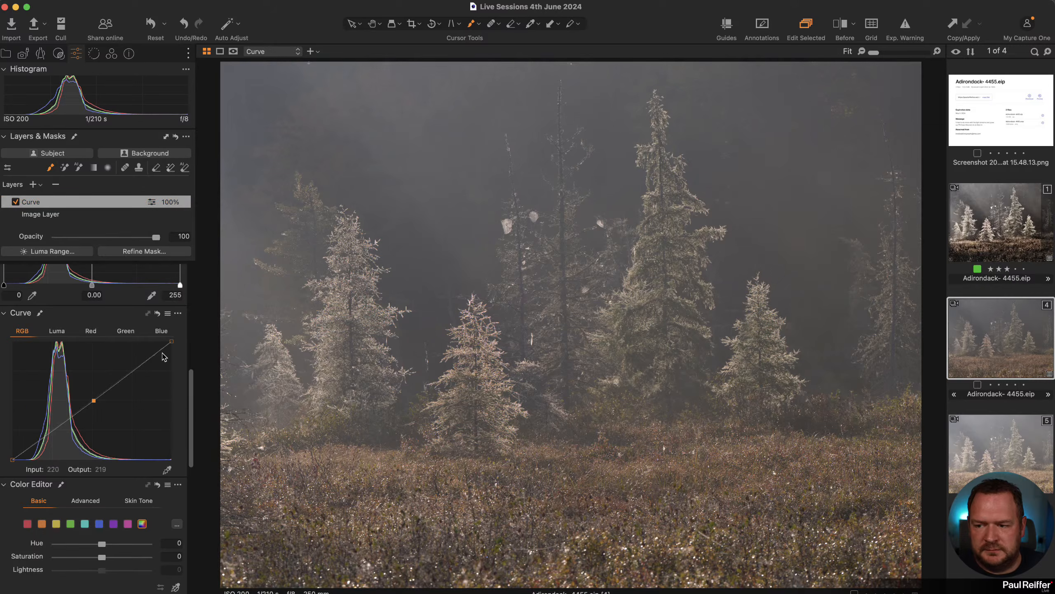
drag(135, 374, 131, 363)
drag(94, 400, 93, 396)
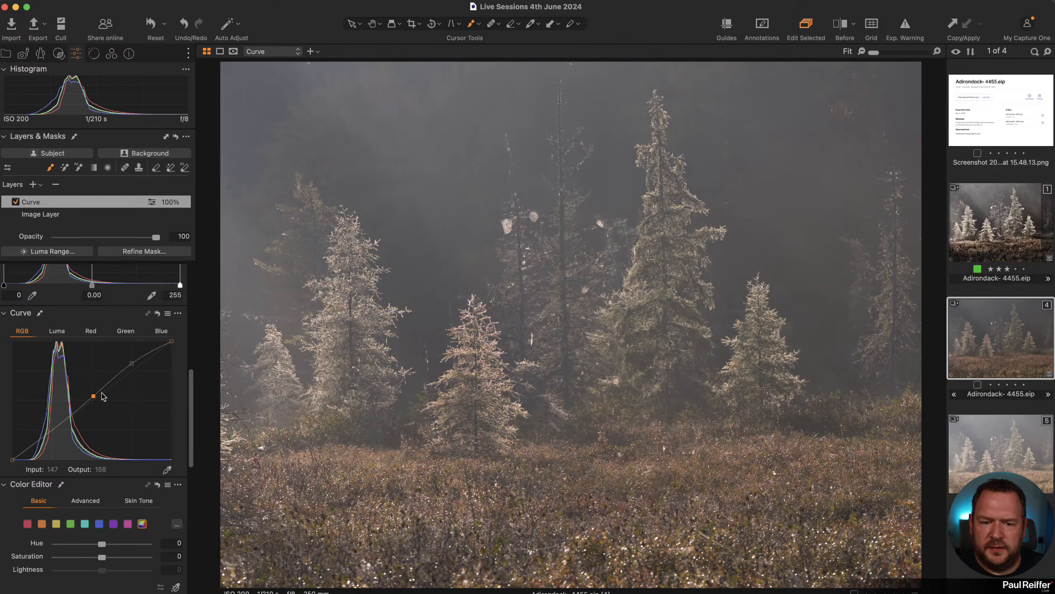
drag(131, 362, 130, 361)
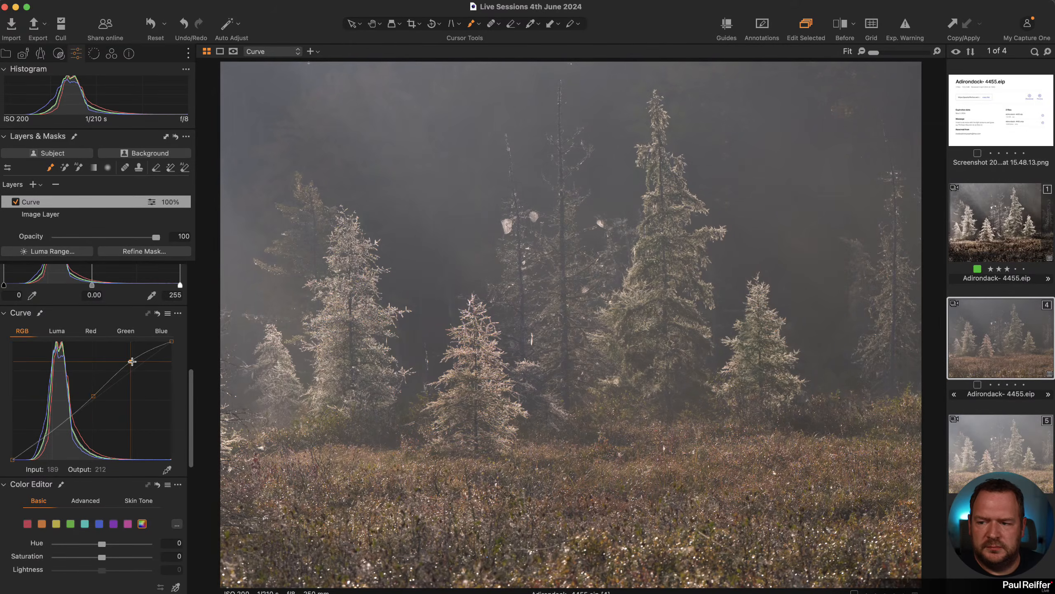
click(62, 420)
drag(26, 450, 24, 453)
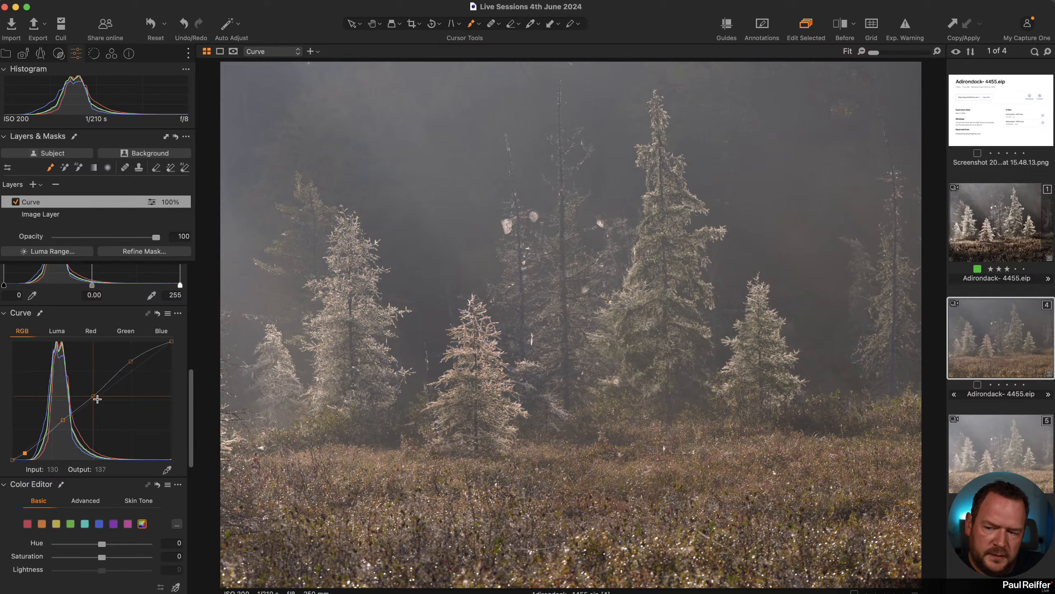
drag(93, 398, 93, 399)
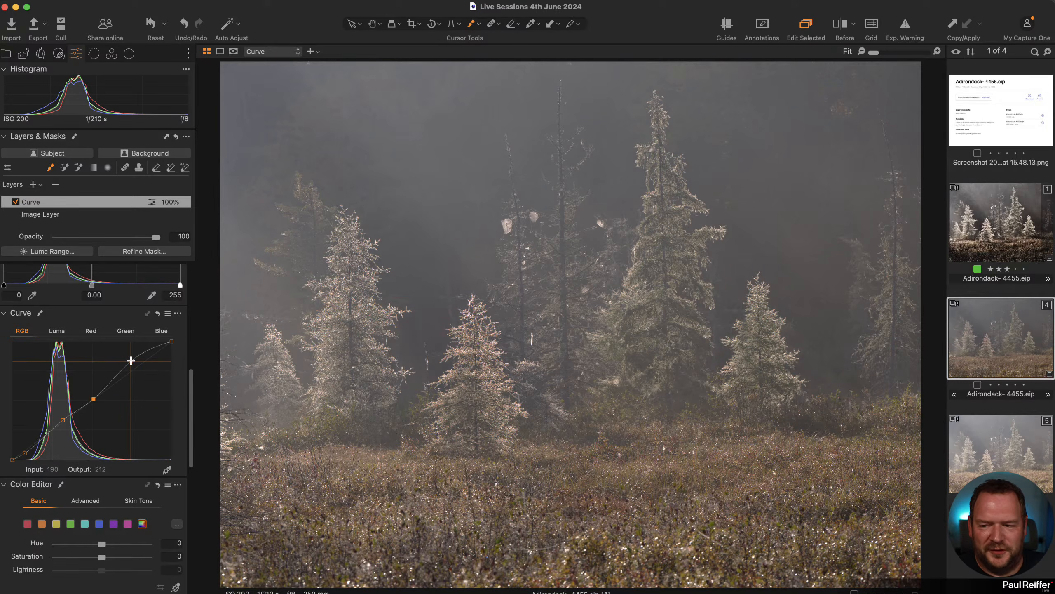
Step: Try a much steeper RGB curve with highlights raised near the maximum and shadows pulled down, and reset the curve
drag(131, 360, 127, 344)
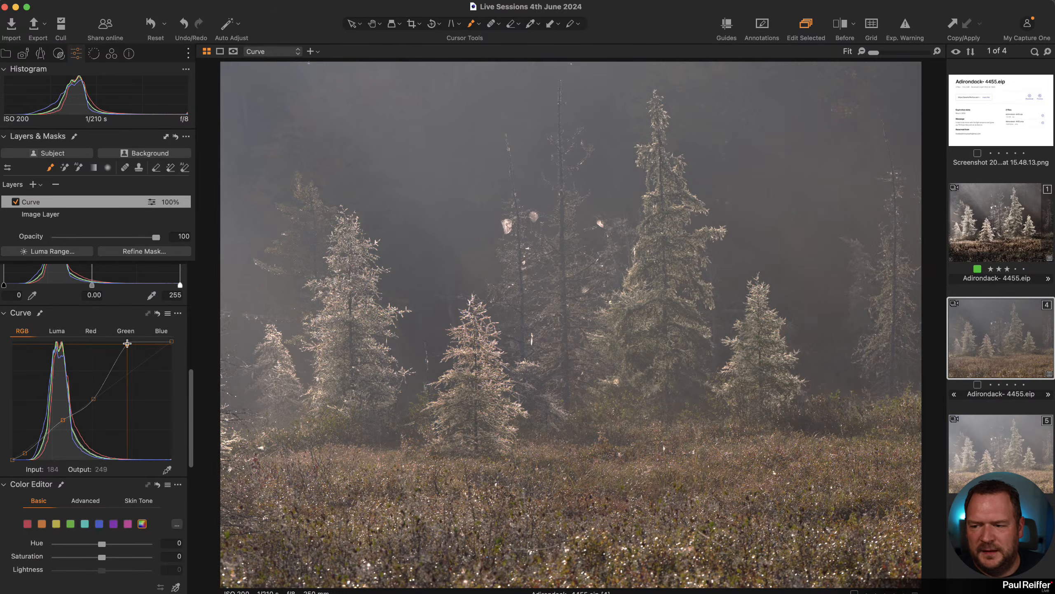
drag(62, 420, 59, 456)
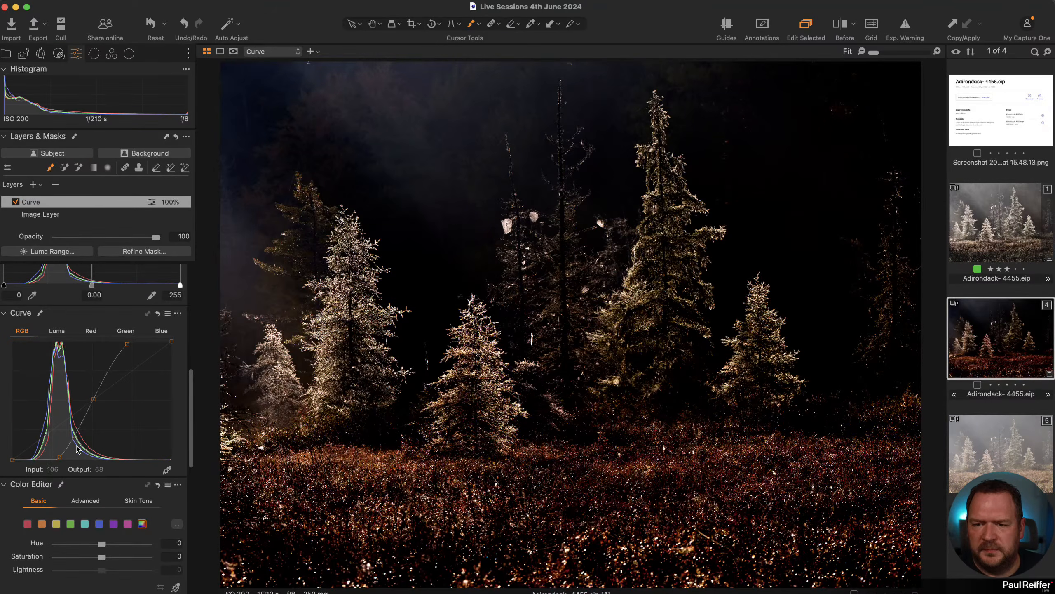
key(BackSpace)
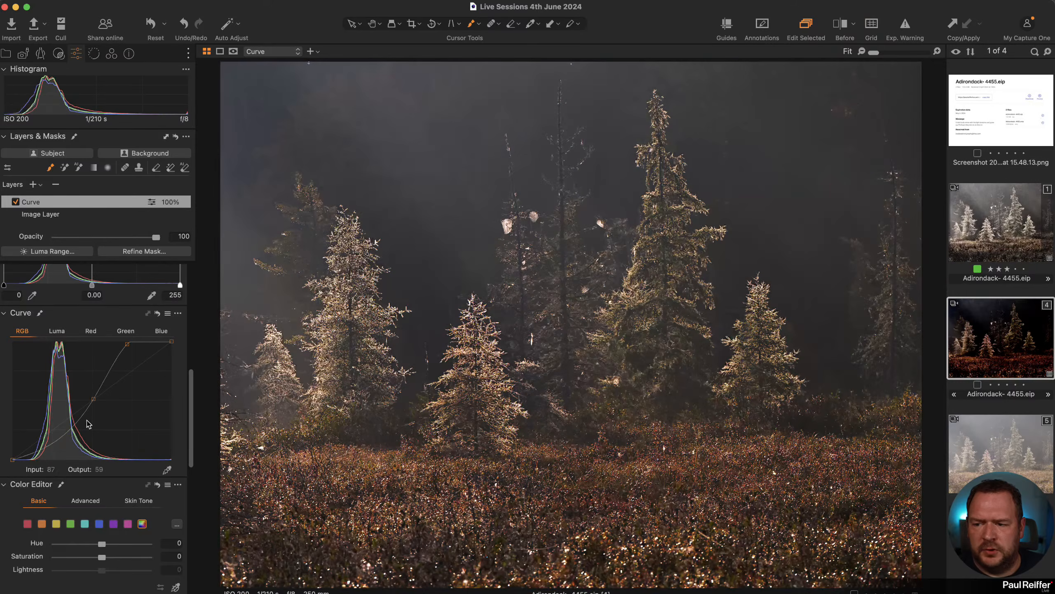
drag(127, 344, 134, 344)
click(46, 453)
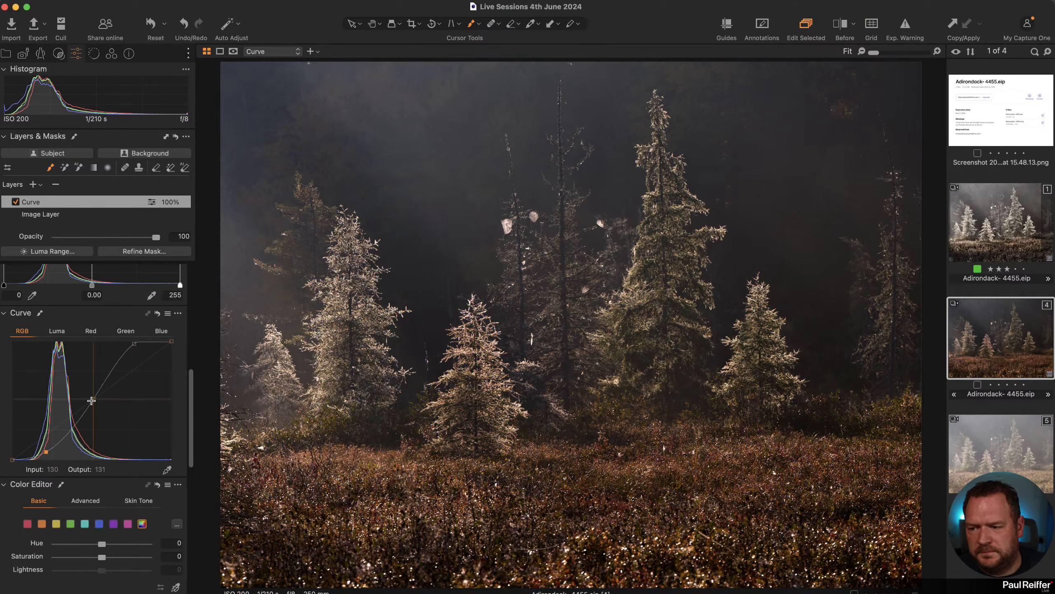
click(156, 313)
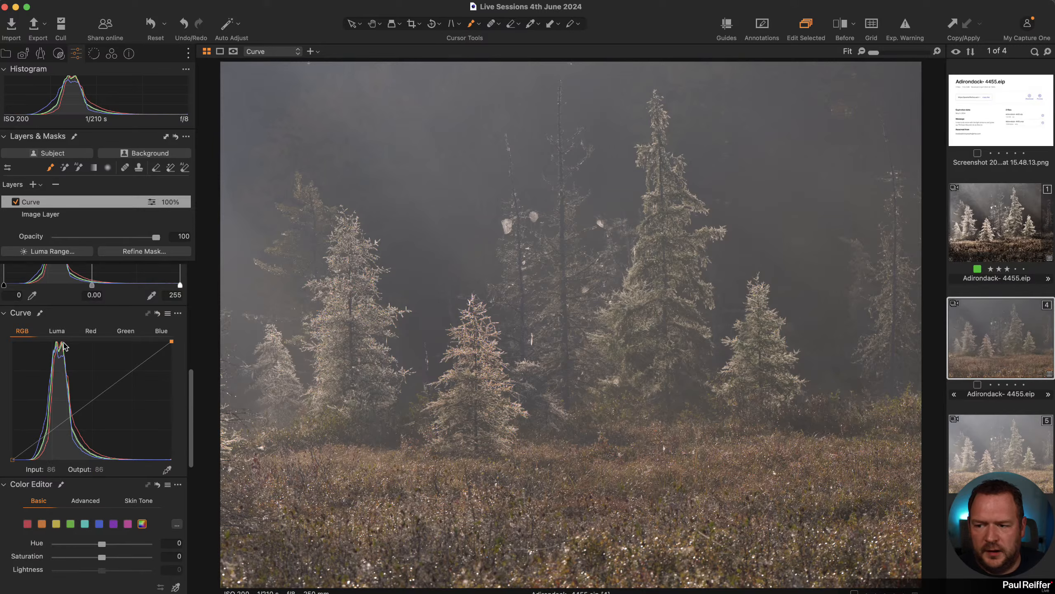
Step: Build a steep RGB contrast curve, anchoring the histogram peak, raising input 93 to about 146 and lowering input 41 to about 5
drag(61, 429, 60, 425)
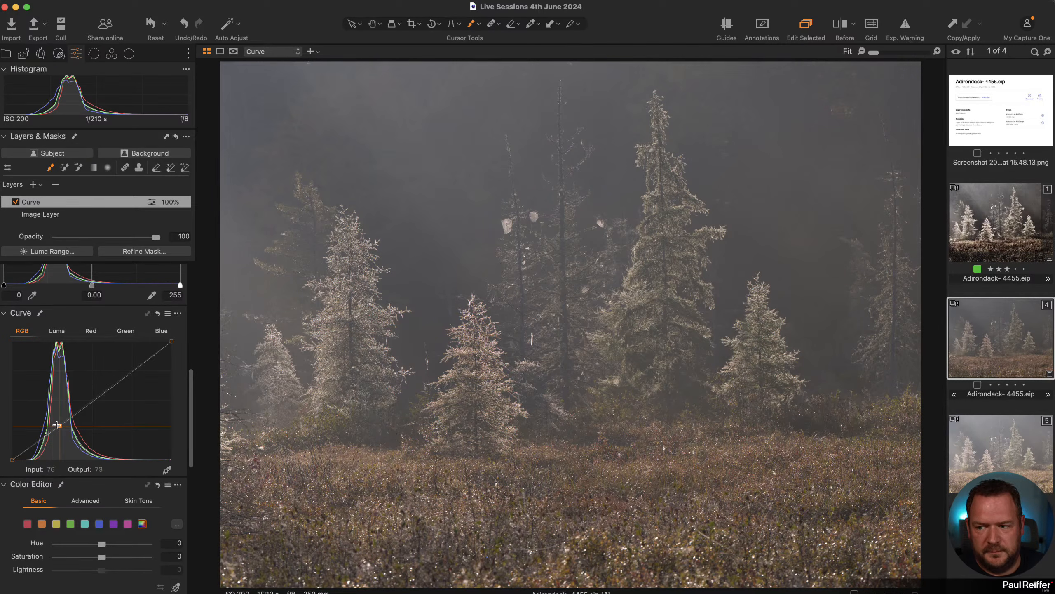
drag(80, 413, 69, 391)
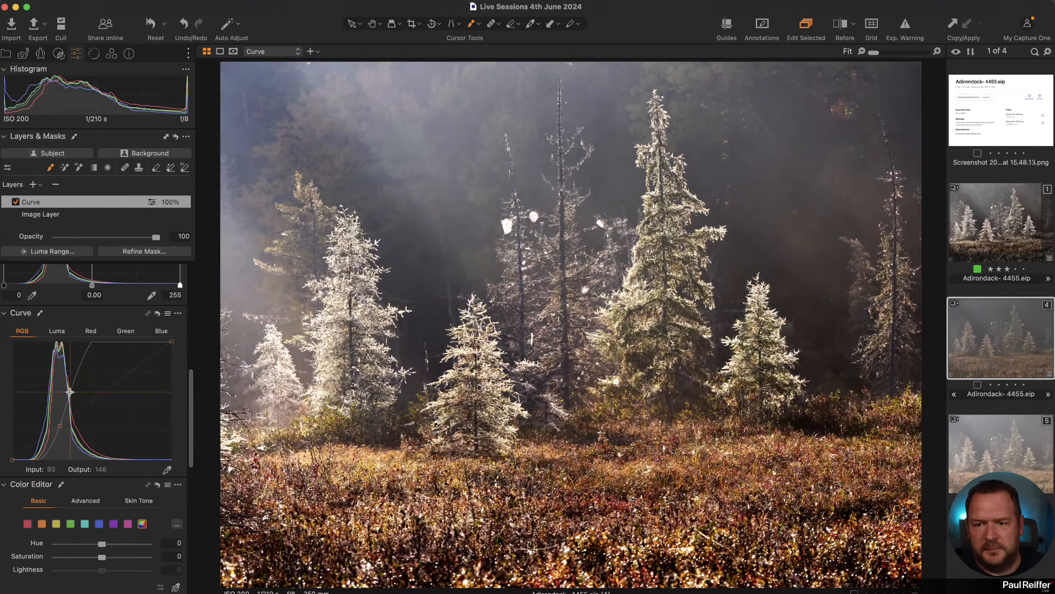
drag(43, 452, 37, 458)
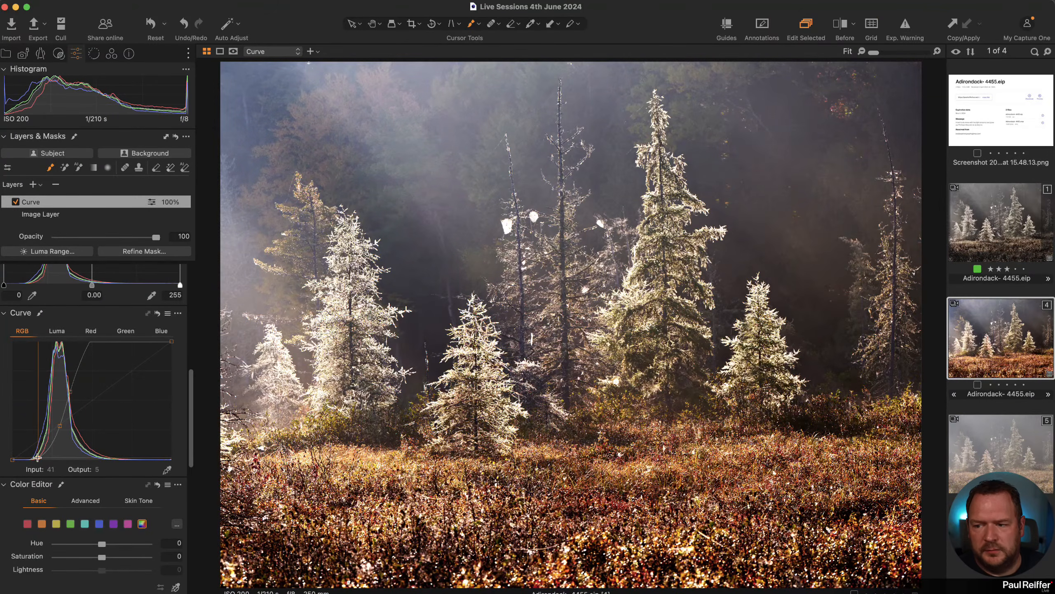
Step: Toggle the Curve layer's visibility repeatedly to compare the flat image with the contrast-adjusted one
click(15, 202)
click(15, 202)
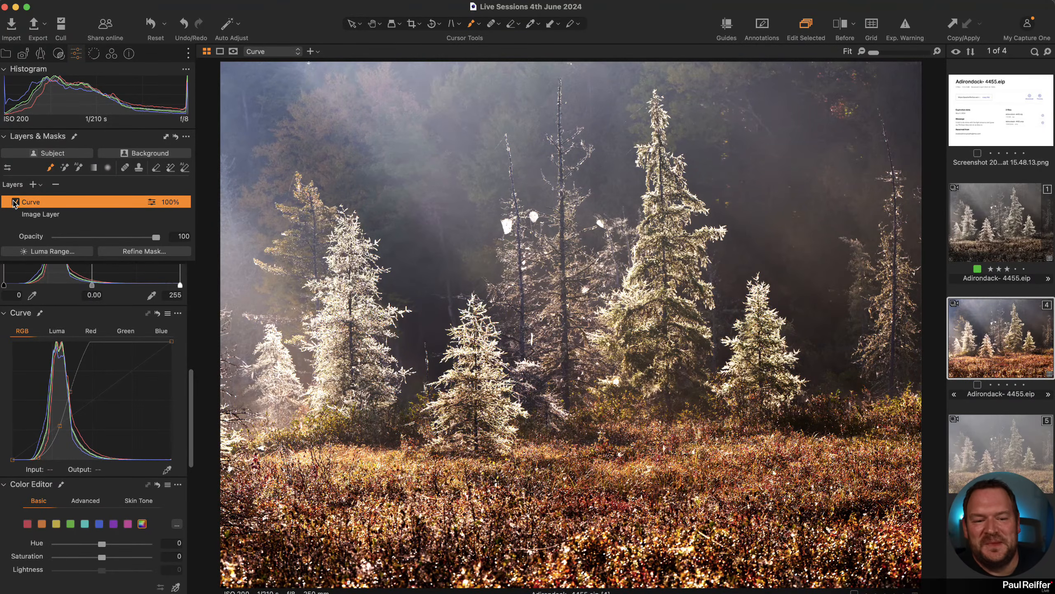
click(15, 202)
click(14, 202)
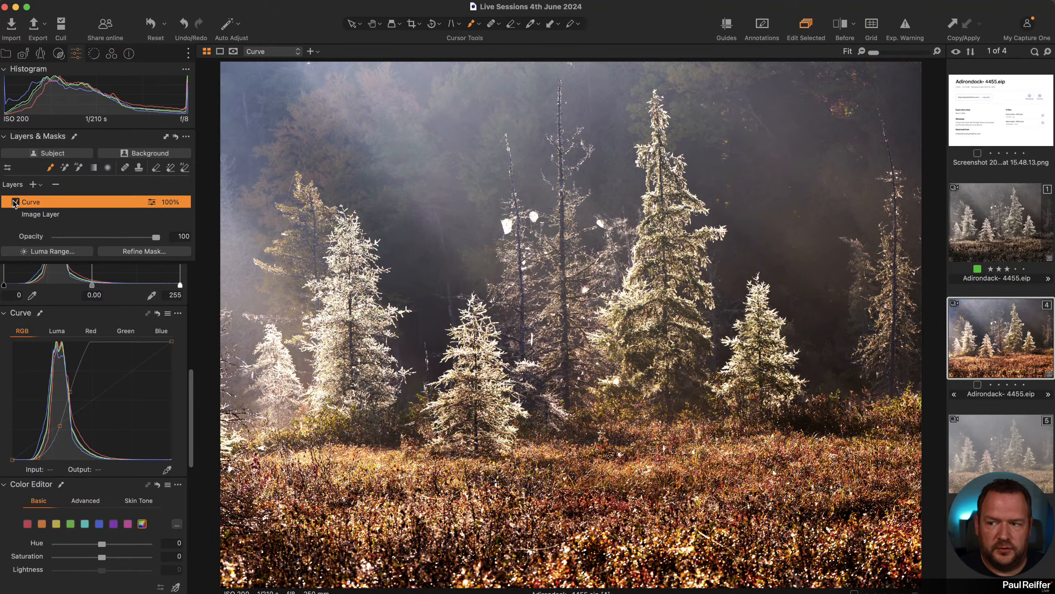
click(15, 202)
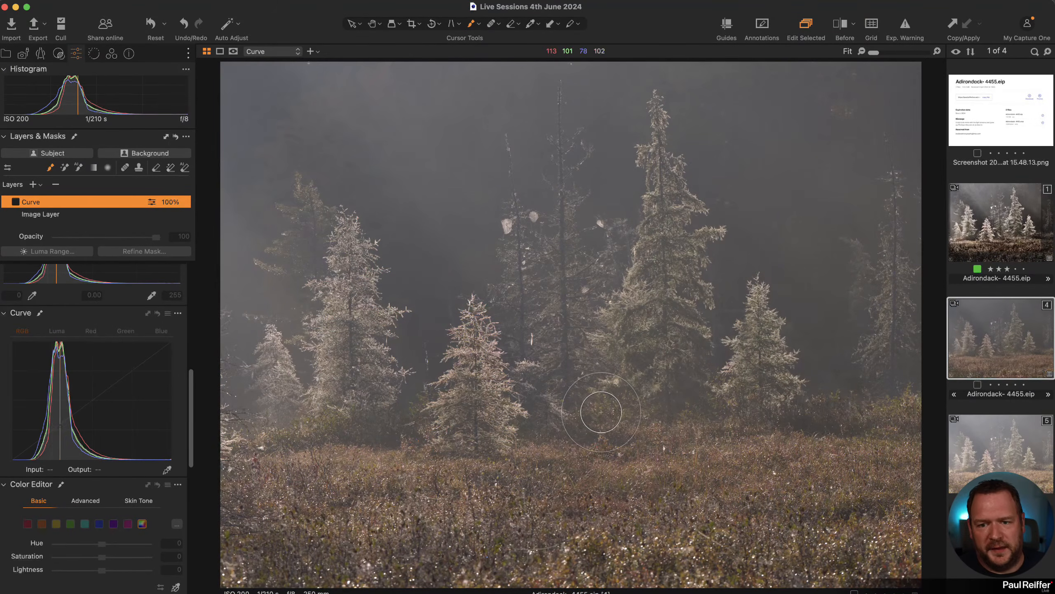
click(15, 202)
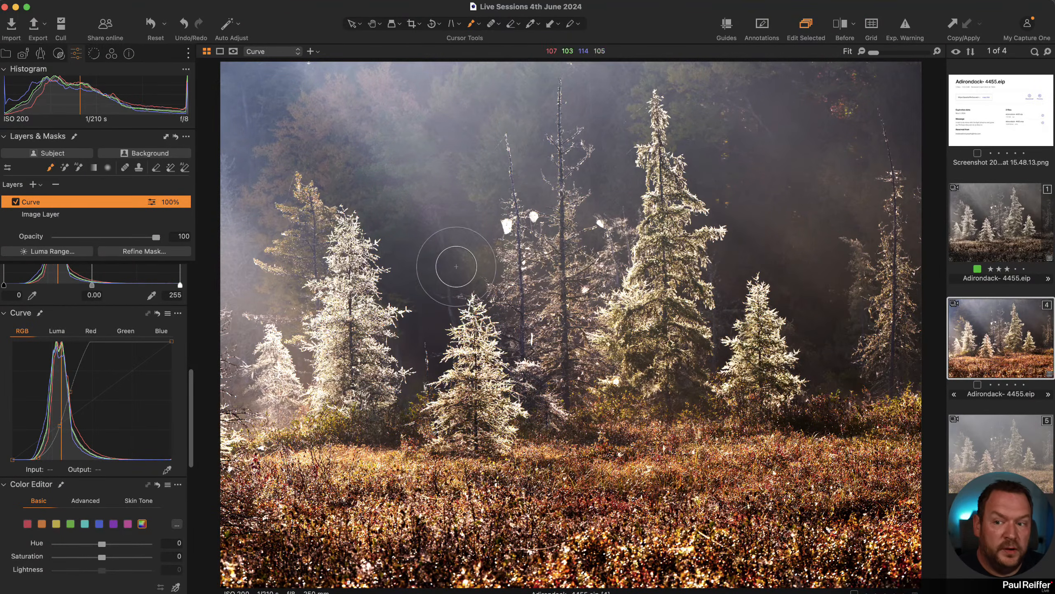
Step: Add a new adjustment layer above Curve, set the mask brush flow to 6, and fine-tune its size
click(34, 184)
click(52, 168)
right_click(441, 183)
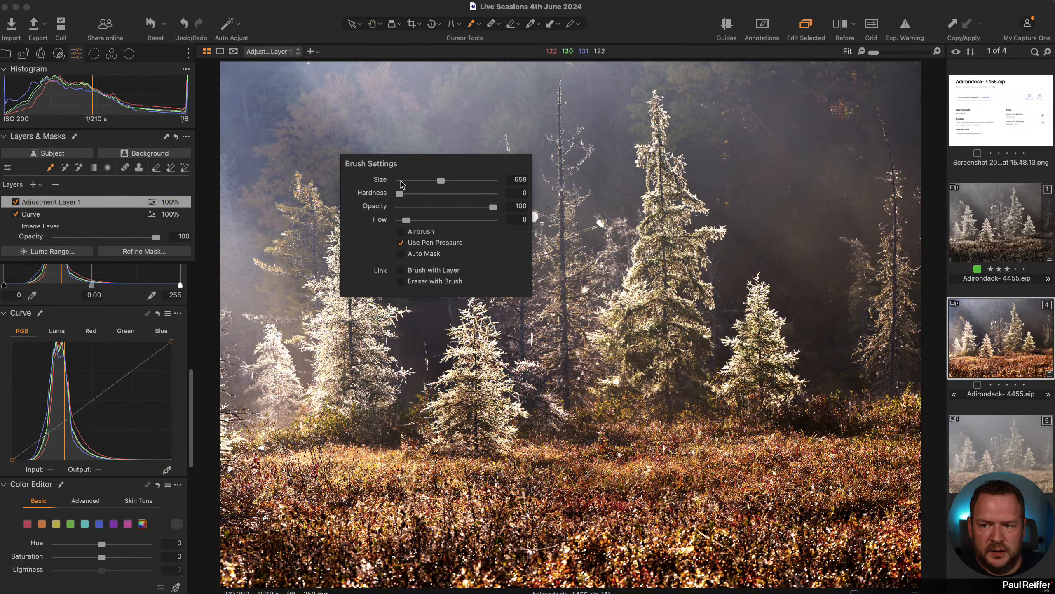
drag(406, 220, 403, 219)
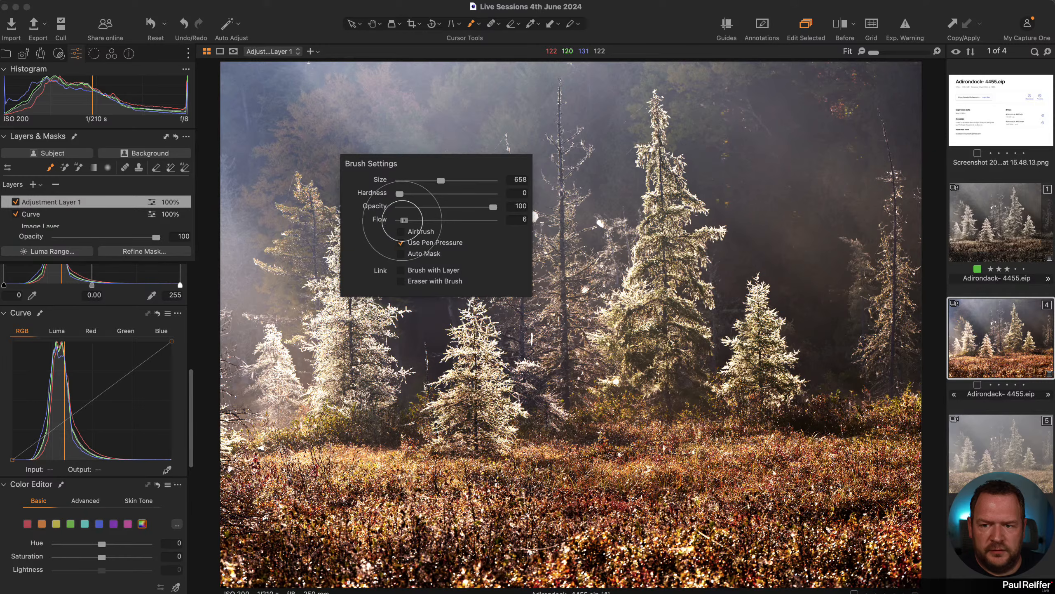
drag(441, 181, 442, 180)
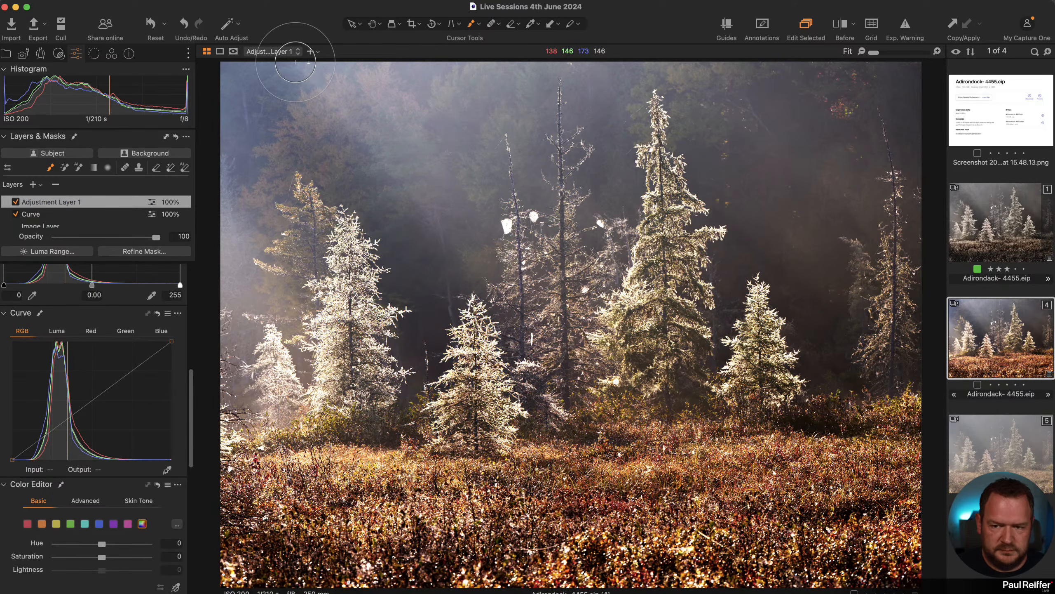
Step: Paint a soft diagonal light ray from the upper mist to the ground beside the central trees, checking it as a grayscale mask
key(alt+m)
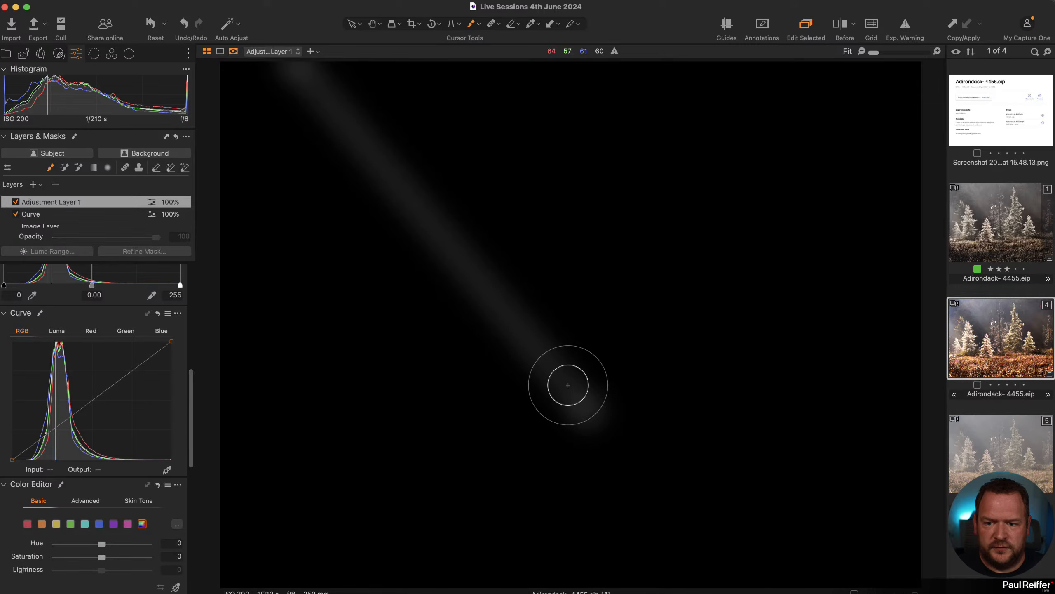
drag(568, 385, 624, 435)
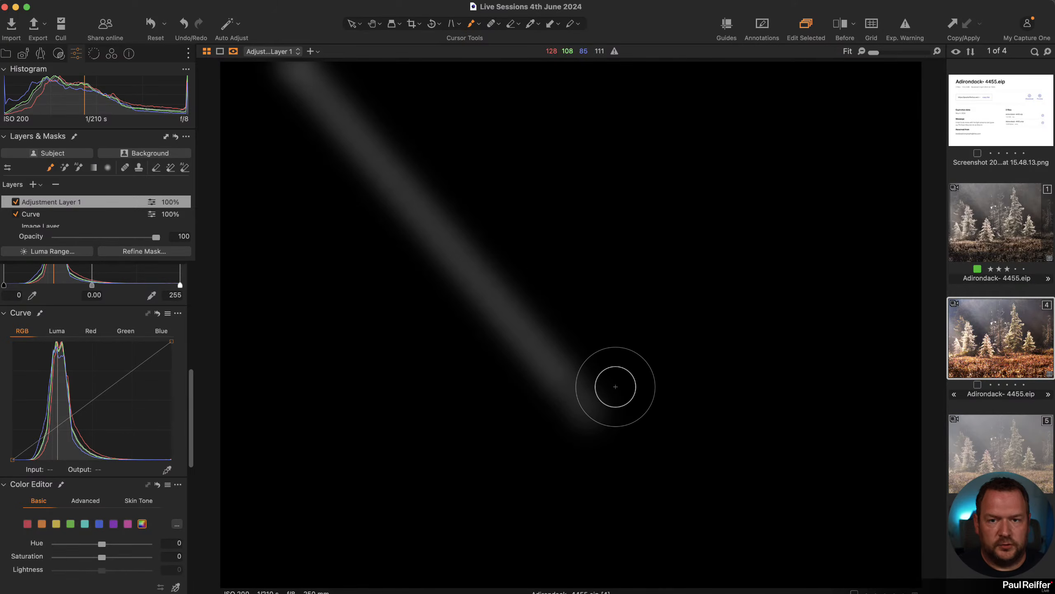
key(m)
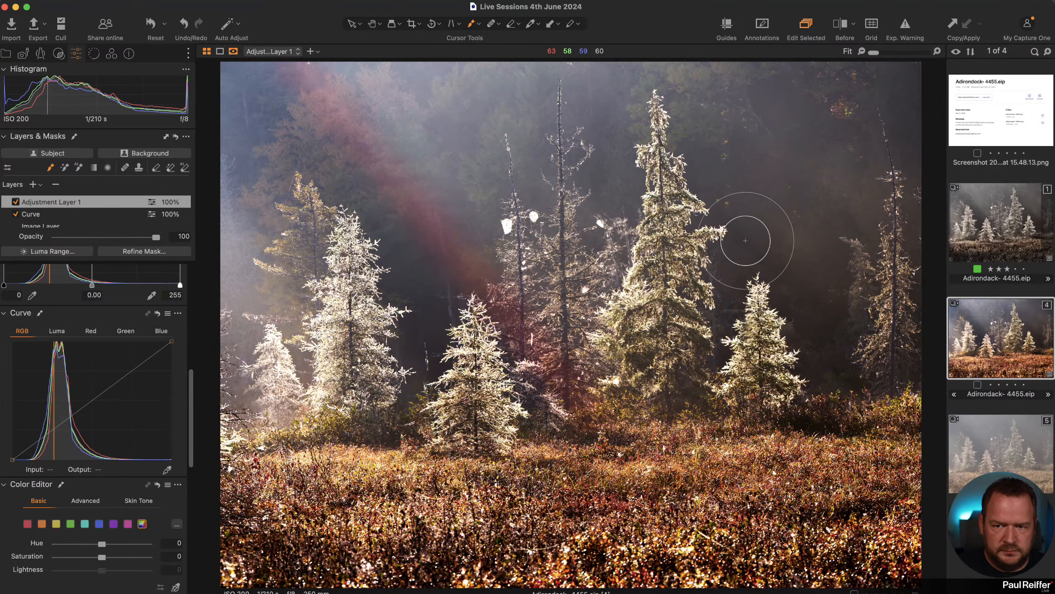
Step: Brush more soft diagonal rays into the layer mask across the trees on both sides, with the red mask overlay available
mouse_move(745, 236)
mouse_down()
mouse_move(540, 268)
mouse_move(775, 229)
mouse_up()
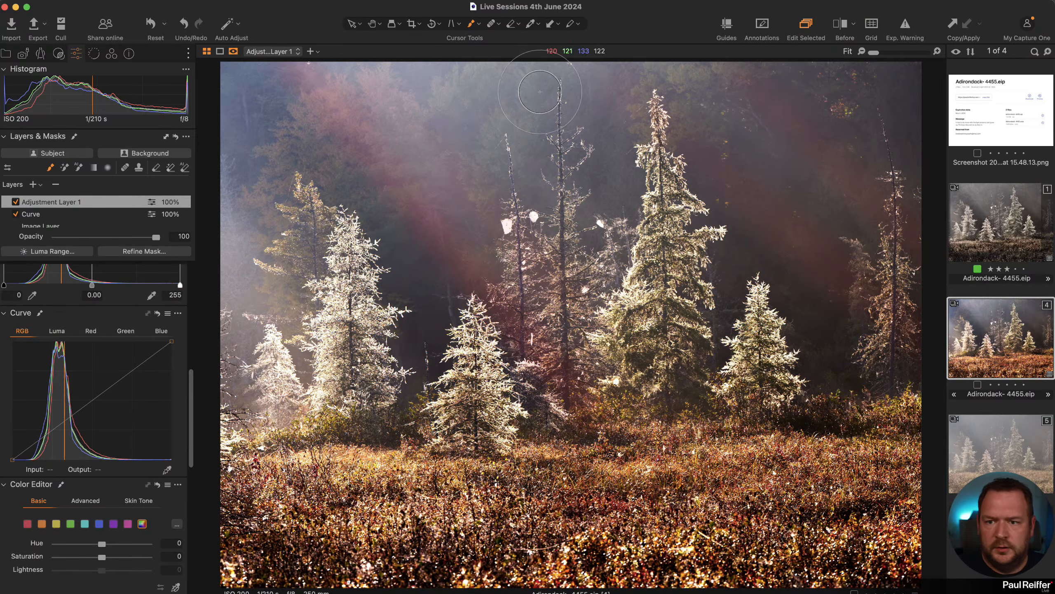
mouse_move(387, 58)
mouse_down()
mouse_move(364, 80)
mouse_move(504, 294)
mouse_up()
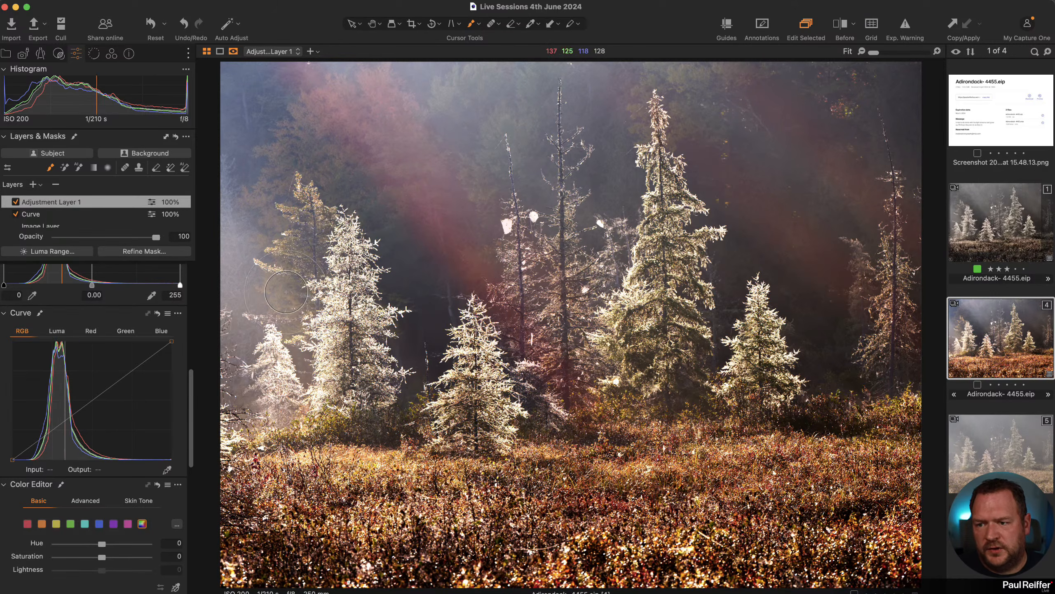
drag(213, 233, 204, 249)
drag(241, 294, 335, 447)
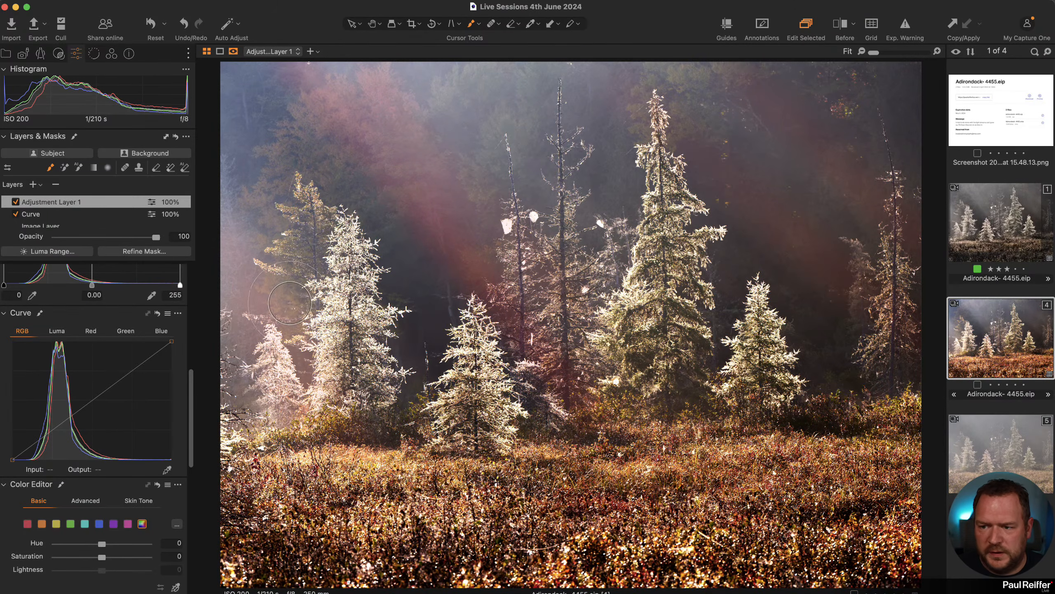
key(v)
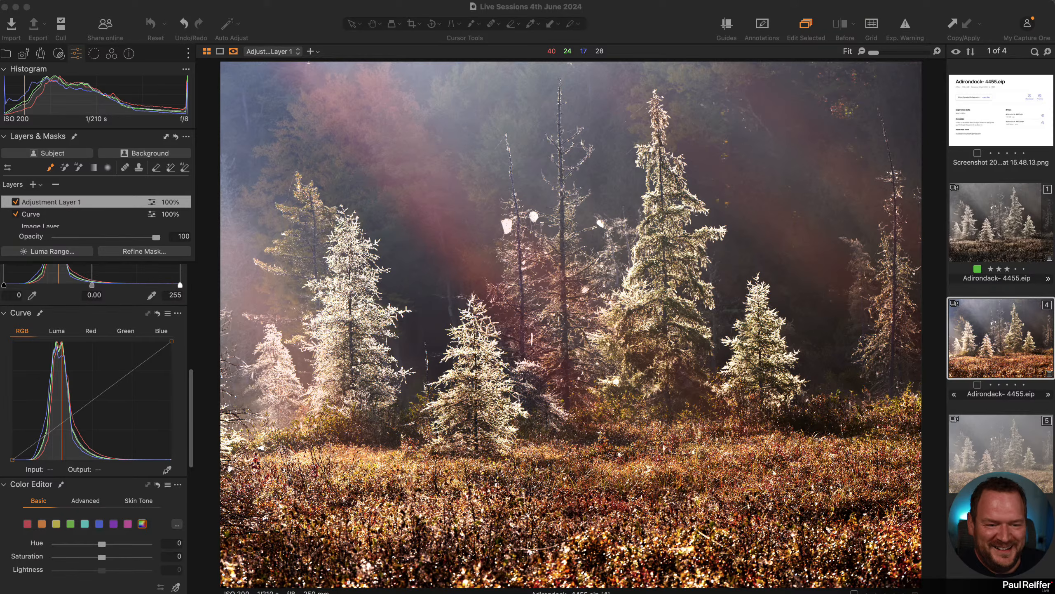
key(b)
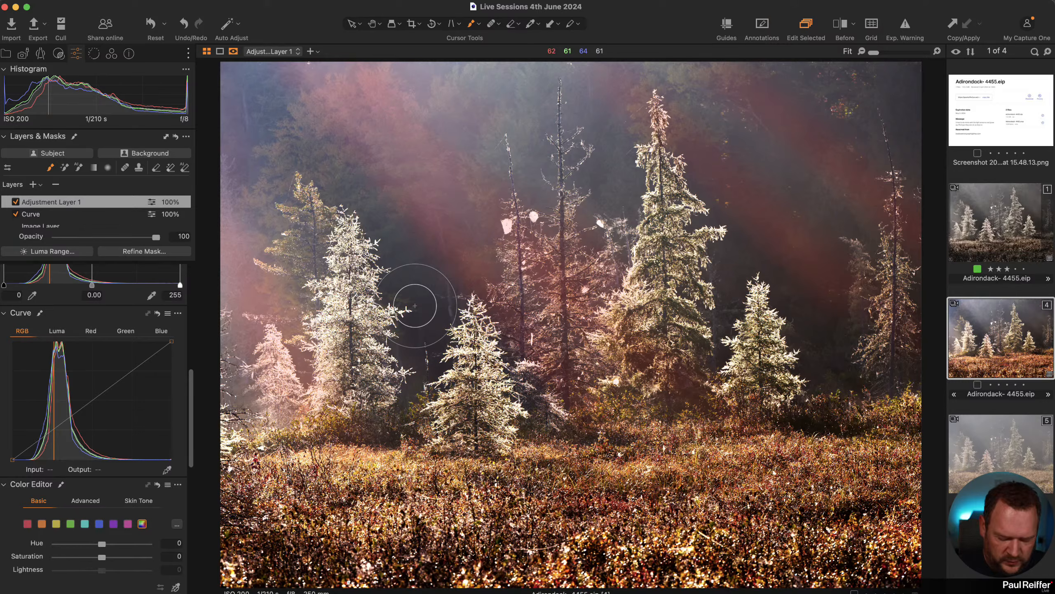
Step: Feather the light-ray mask on Adjustment Layer 1 with a radius of 55.9, viewing it as a grayscale mask
key(alt+m)
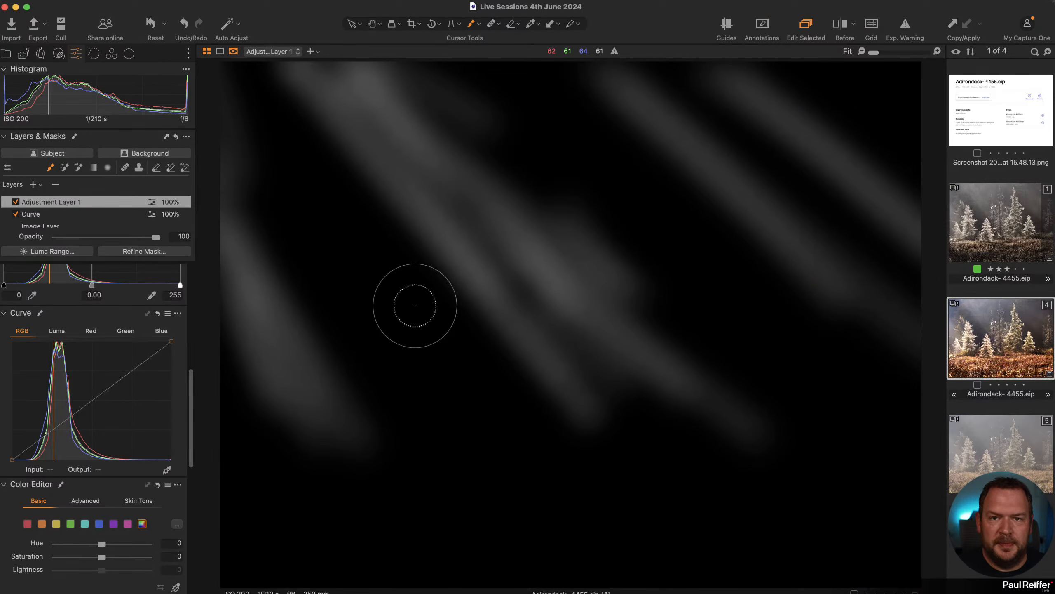
key(alt+m)
key(alt+m)
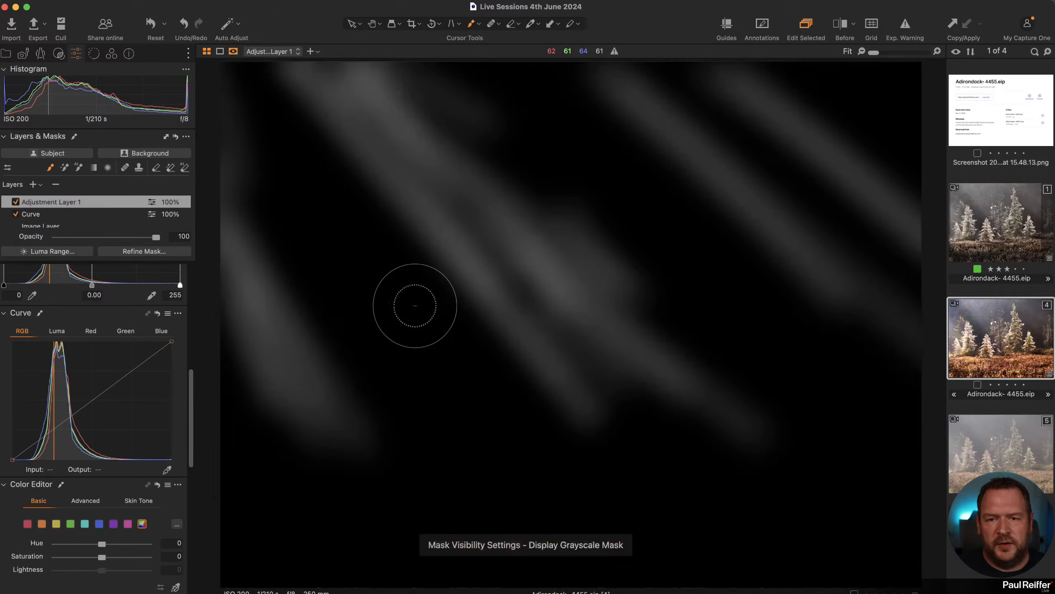
right_click(98, 202)
click(158, 254)
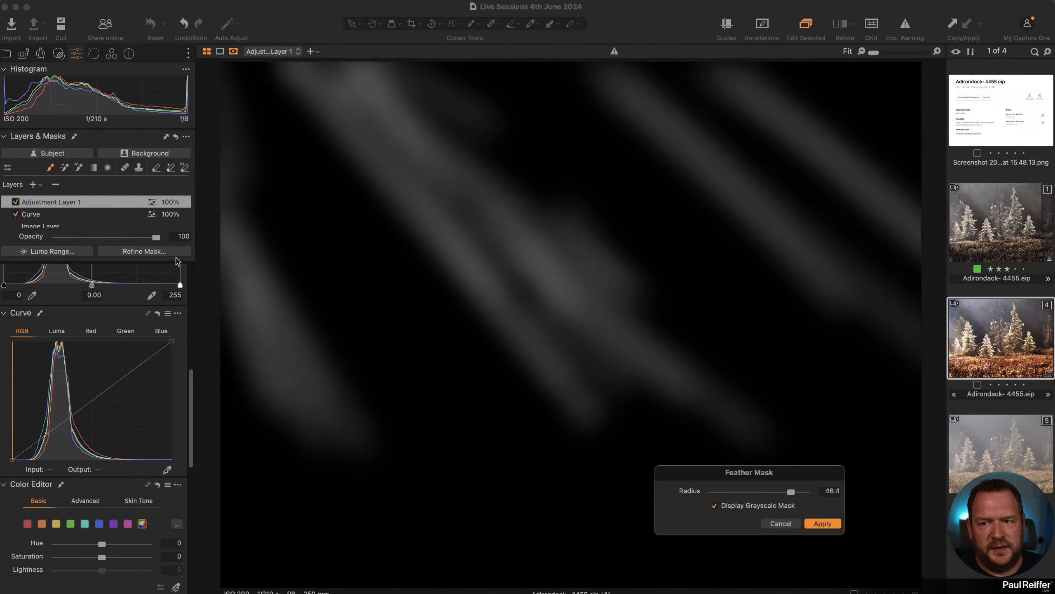
drag(788, 491, 791, 491)
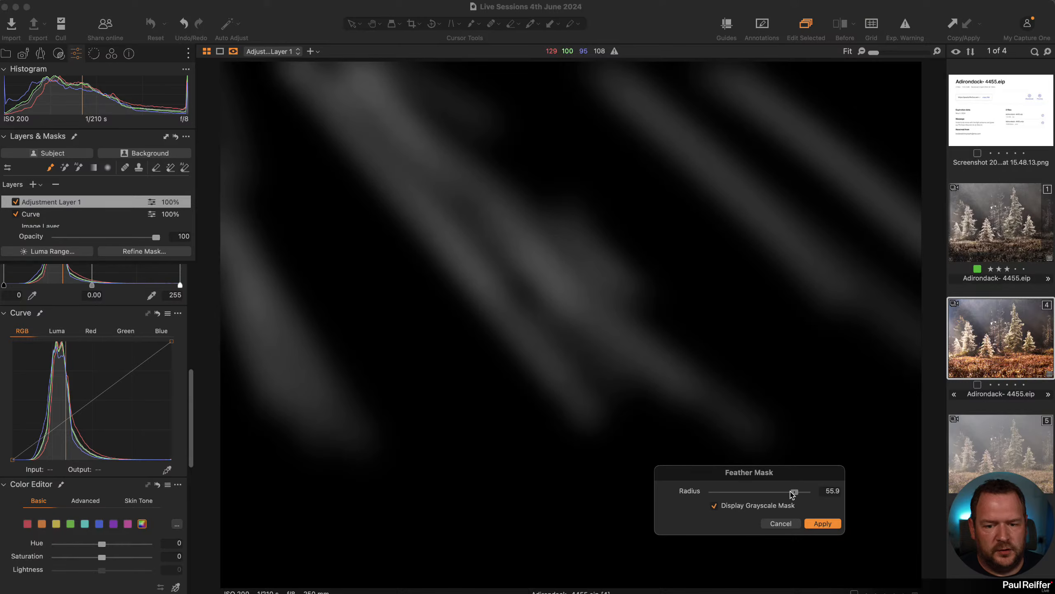
click(822, 524)
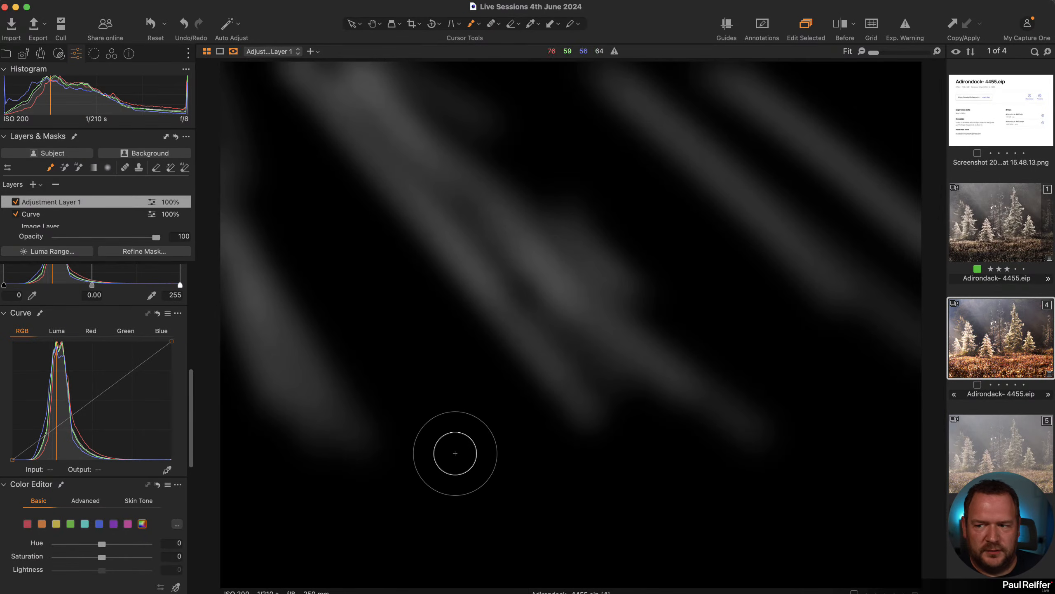
Step: Refine the light-ray mask with a radius of 174 and turn off the mask display
click(148, 251)
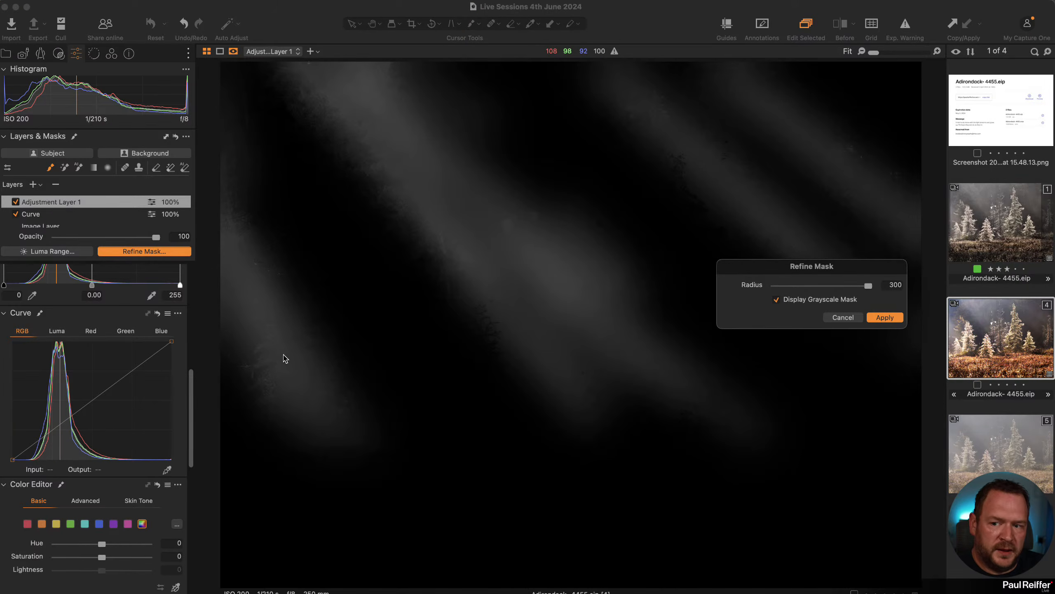
drag(868, 286, 858, 291)
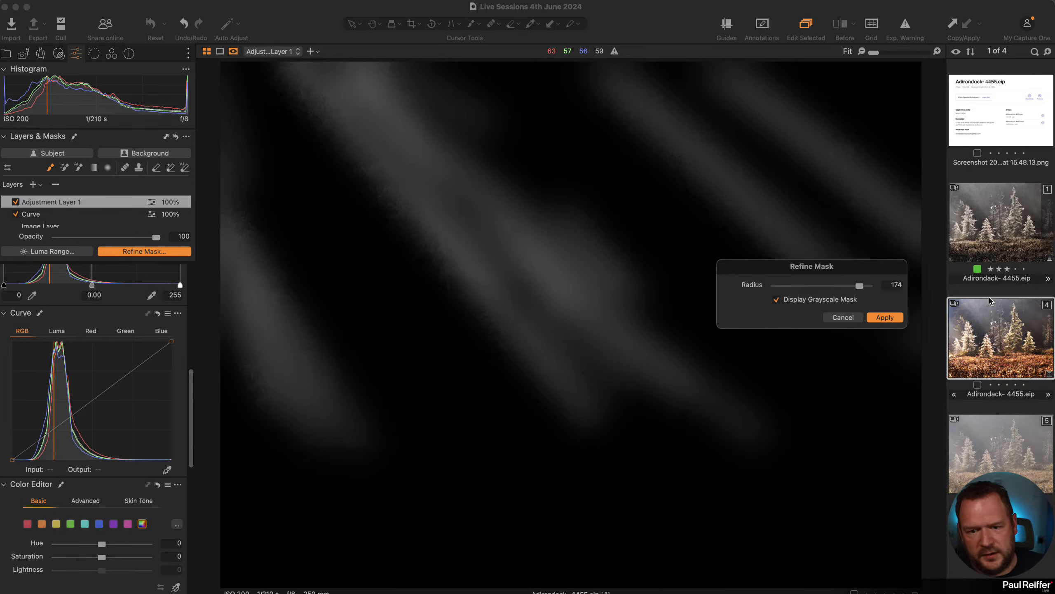
click(885, 317)
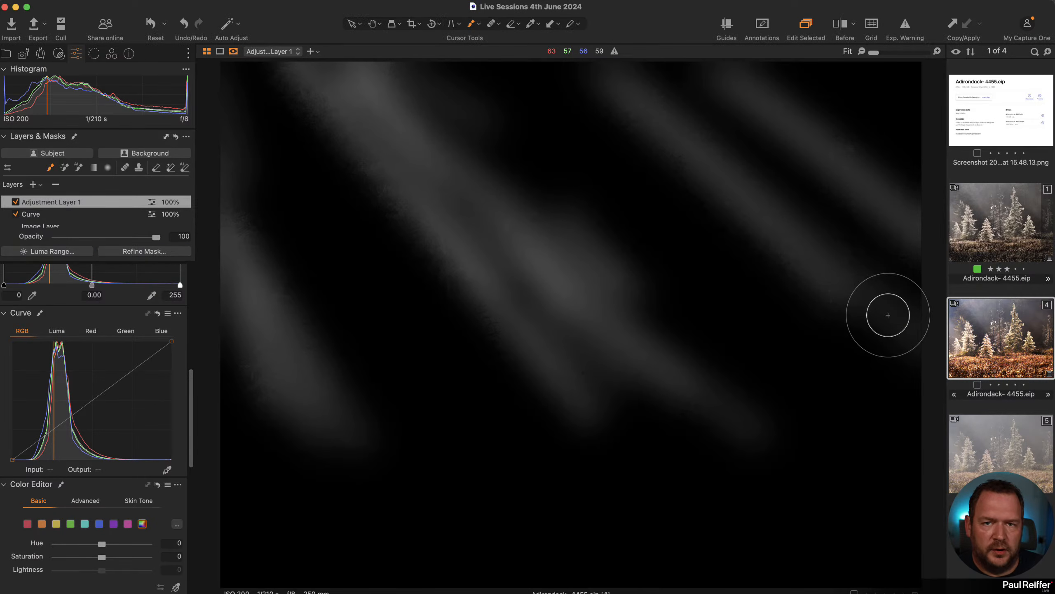
key(alt+m)
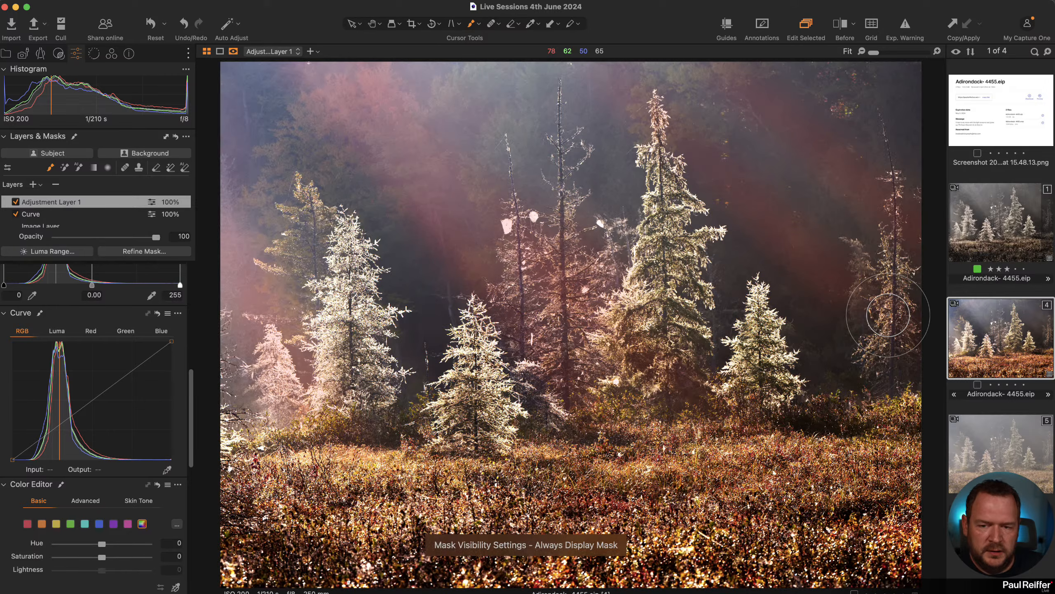
key(alt+m)
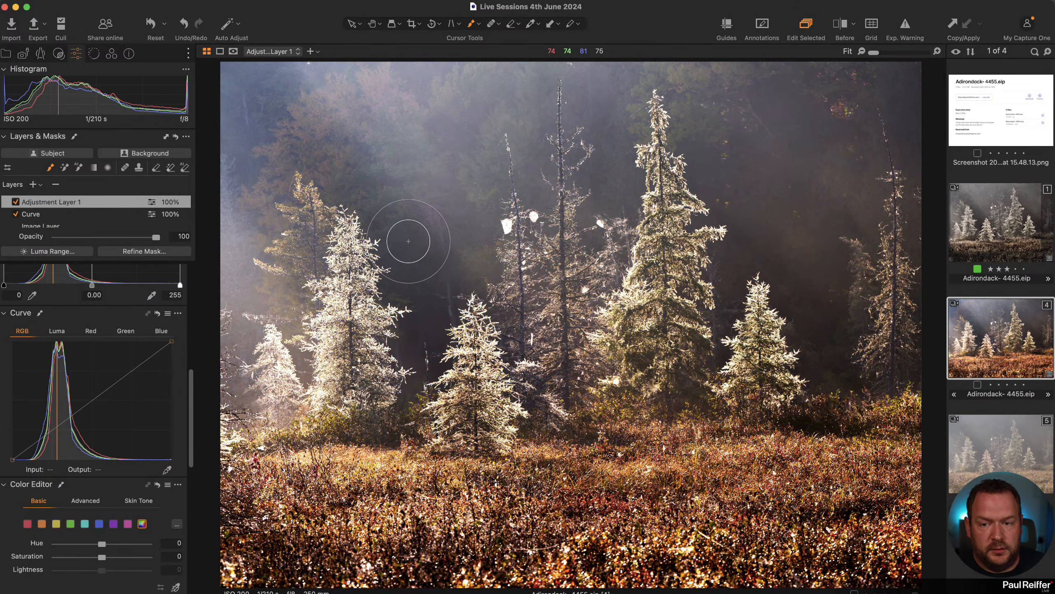
key(alt+m)
key(alt+m)
Step: Hide the Curve layer and set Adjustment Layer 1's exposure to 0.95 and contrast to 11
scroll(81, 385, up, 10)
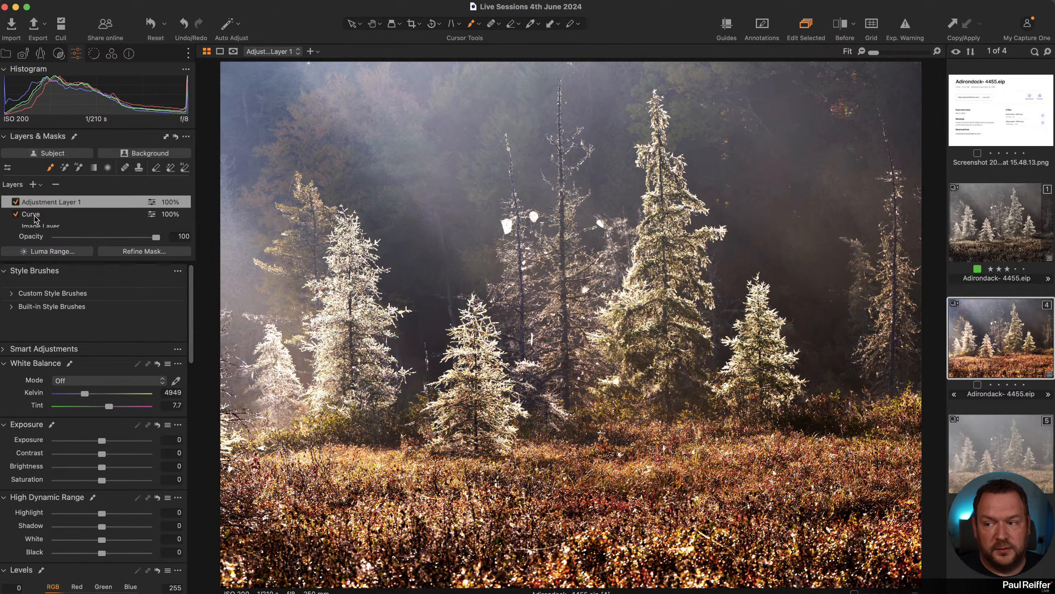
click(16, 214)
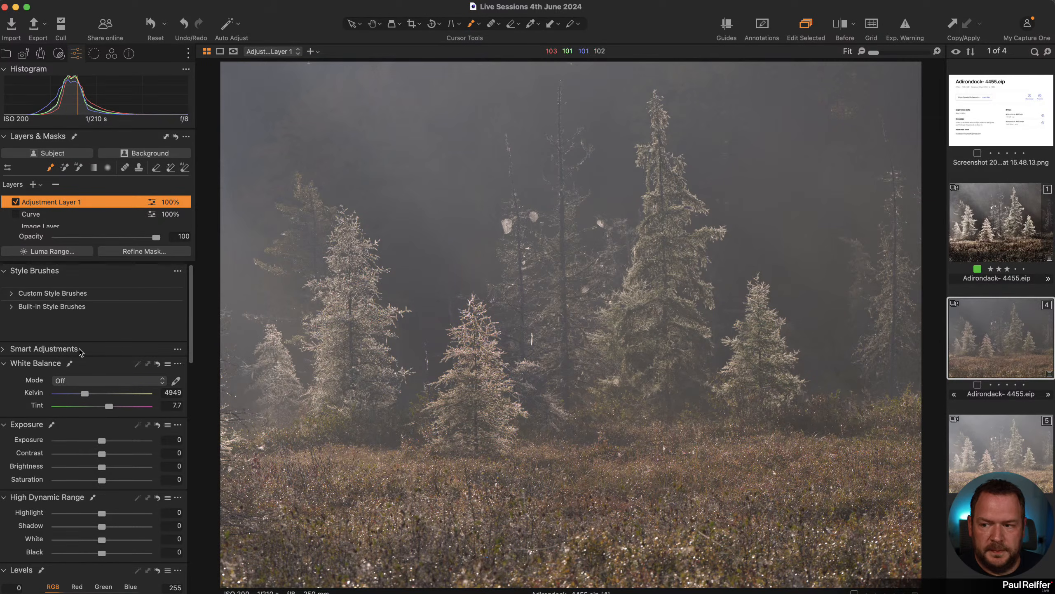
scroll(120, 437, down, 3)
drag(102, 395, 123, 396)
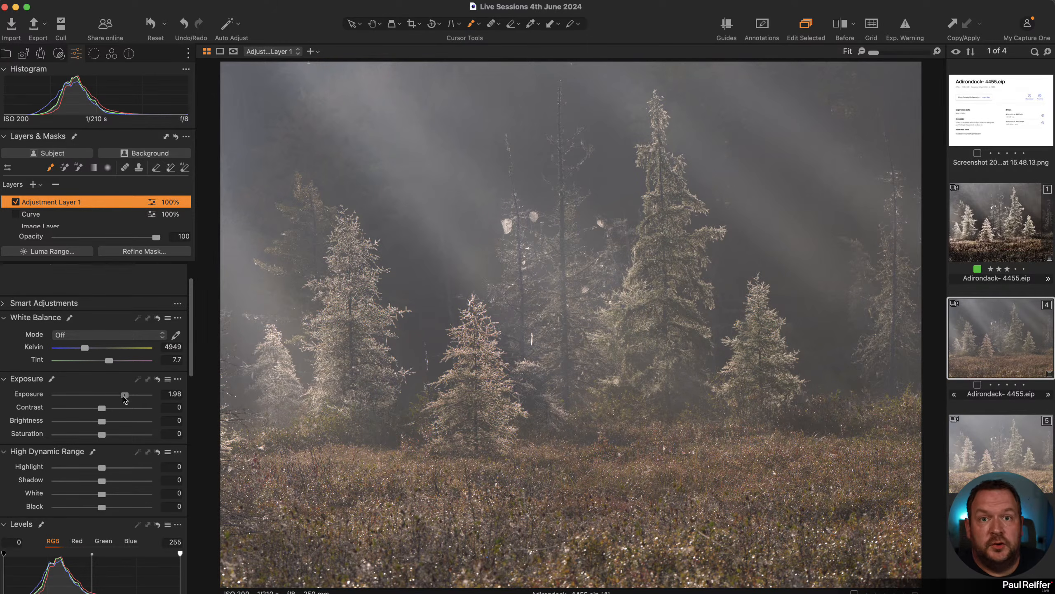
drag(125, 397, 114, 411)
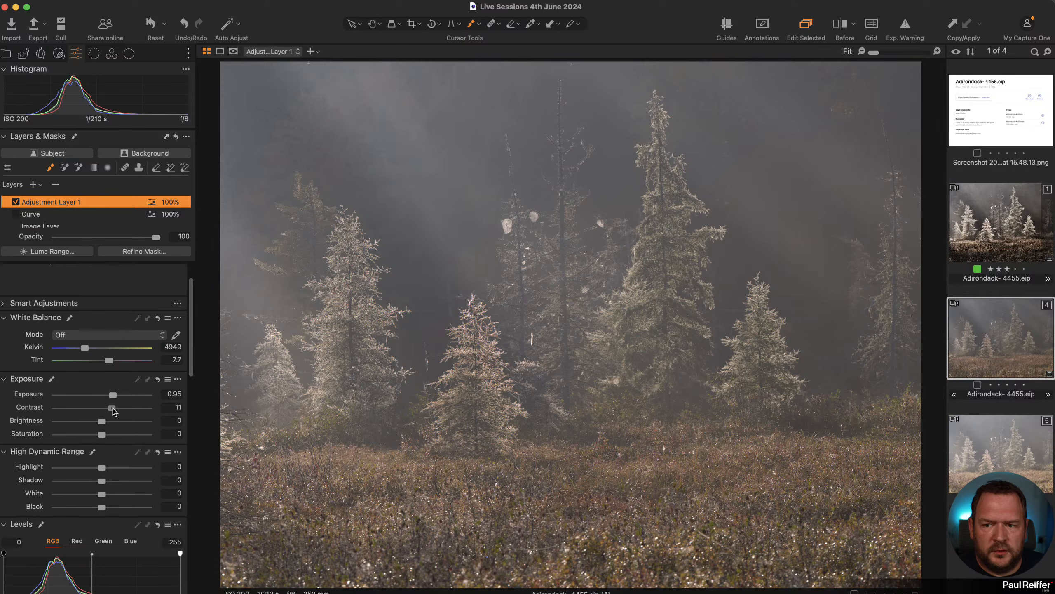
Step: Set the light-ray layer's clarity to 14 using the Natural method
scroll(127, 456, down, 10)
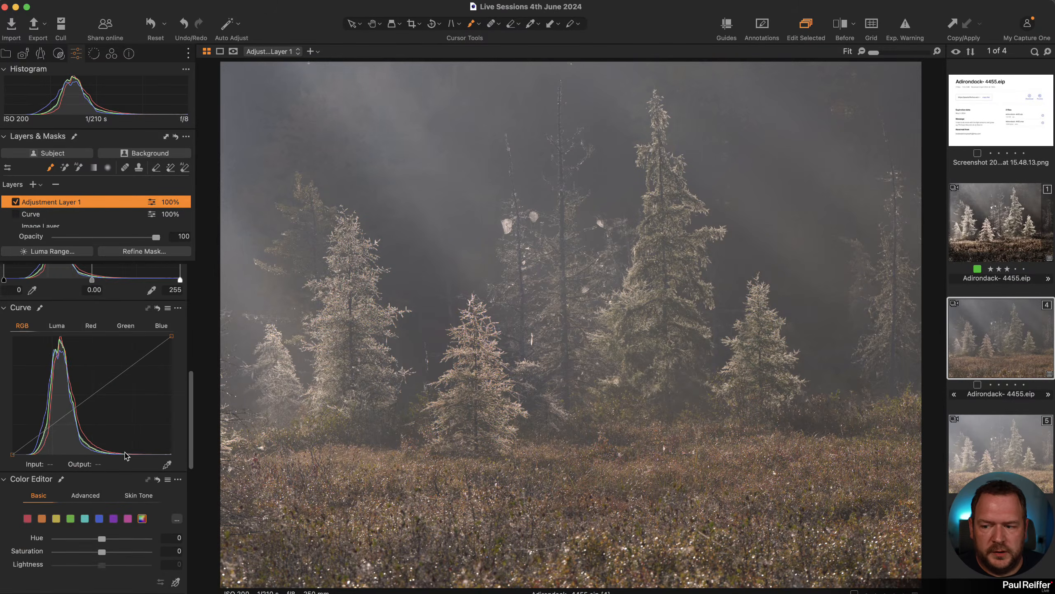
scroll(127, 517, down, 10)
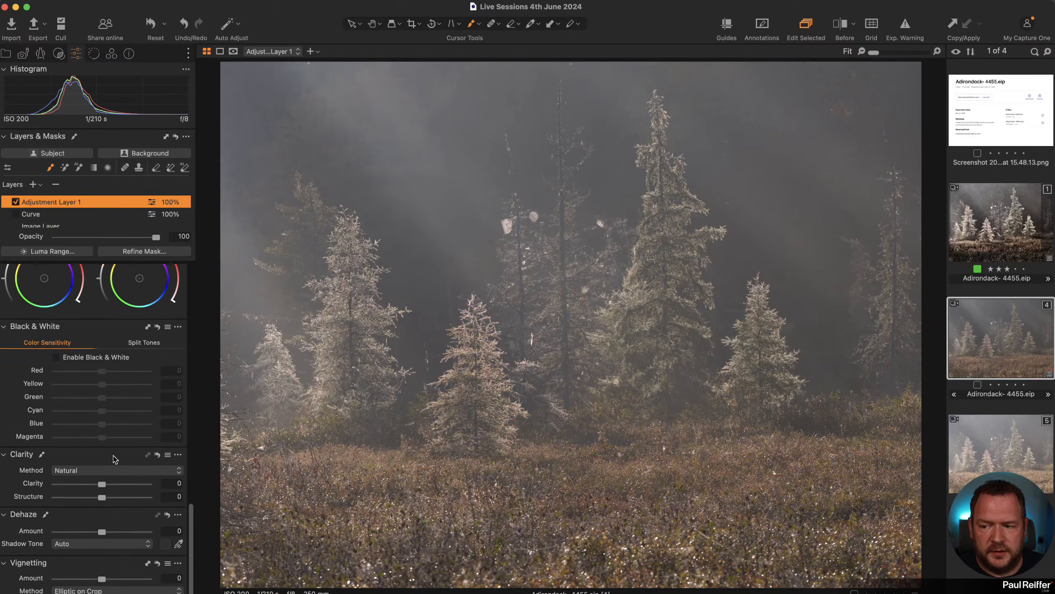
drag(104, 486, 107, 487)
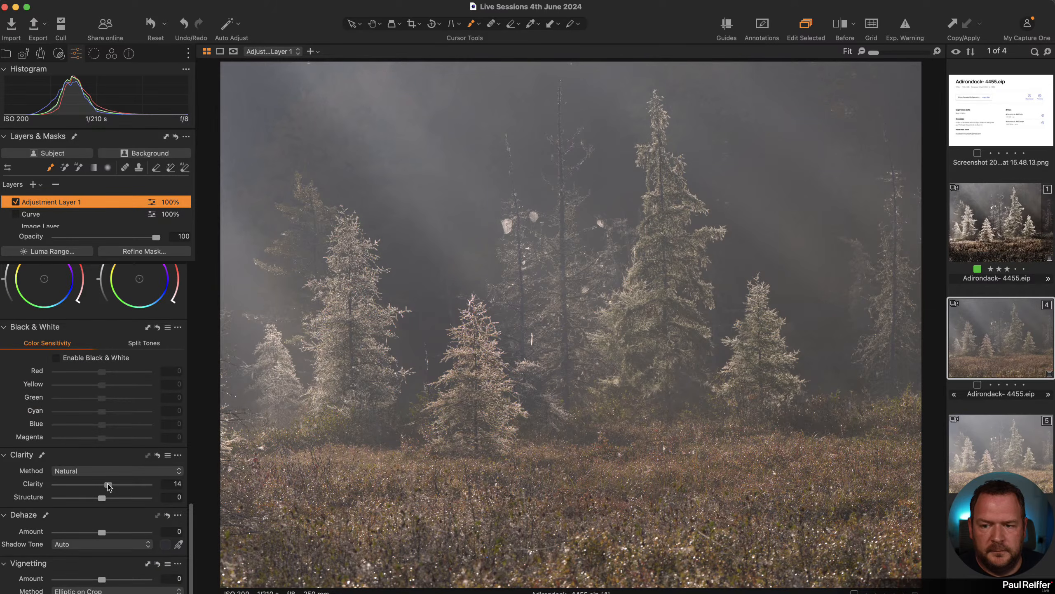
Step: Warm the light rays by shifting the highlight and midtone color balance toward orange
scroll(102, 463, up, 4)
drag(143, 403, 100, 373)
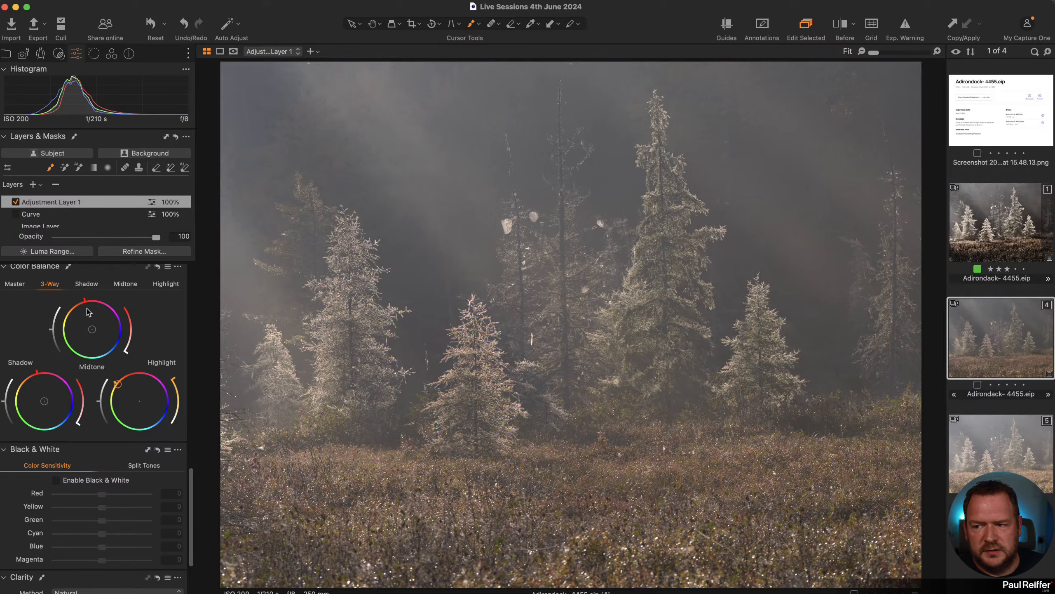
drag(91, 328, 87, 324)
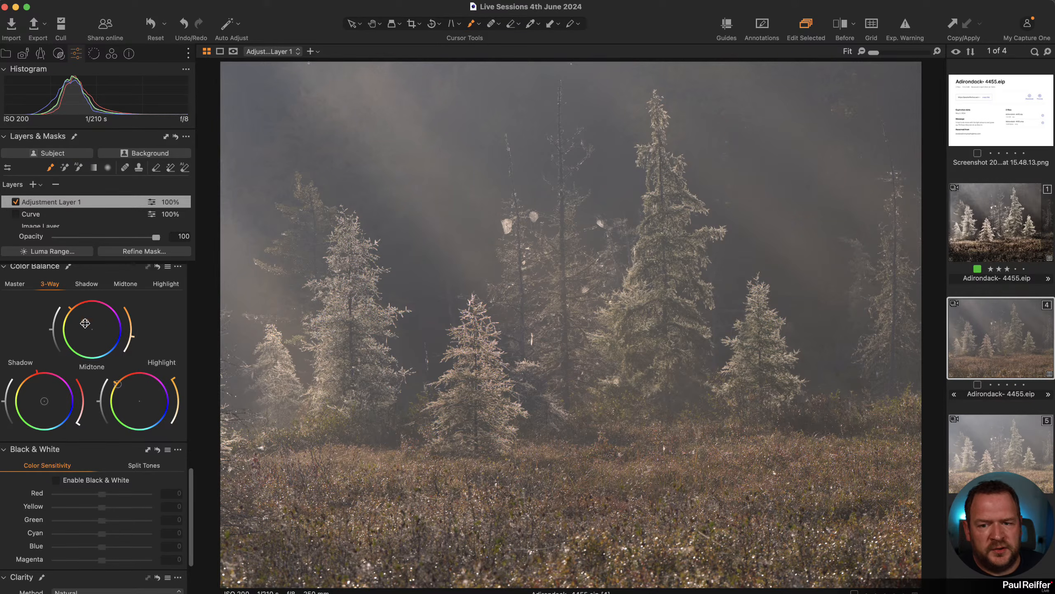
drag(83, 319, 84, 319)
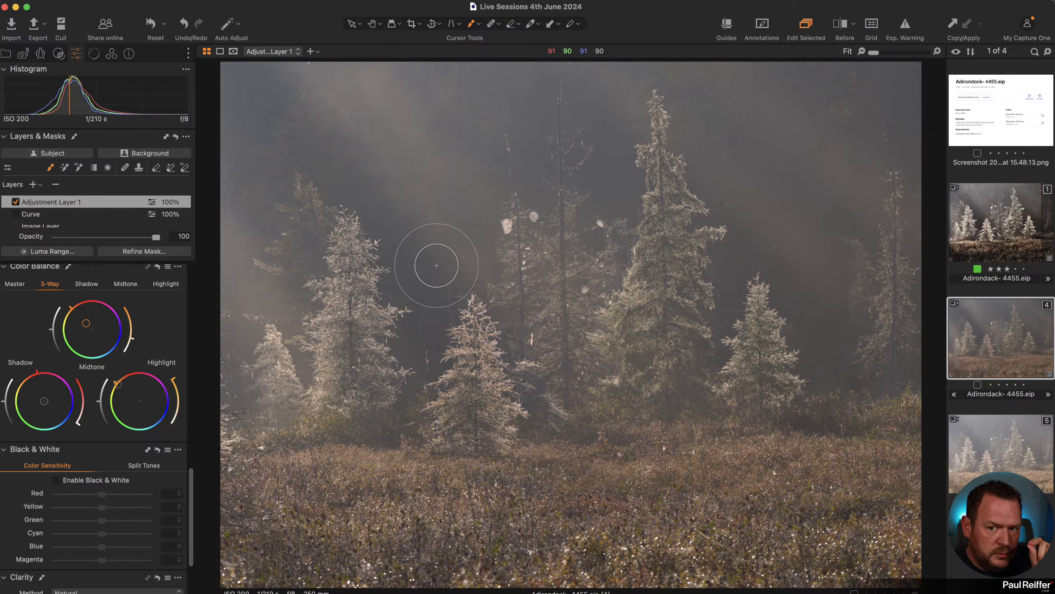
Step: Compare the photo with the light-ray and Curve layers on and off, and view the first variant for reference
click(15, 202)
click(15, 202)
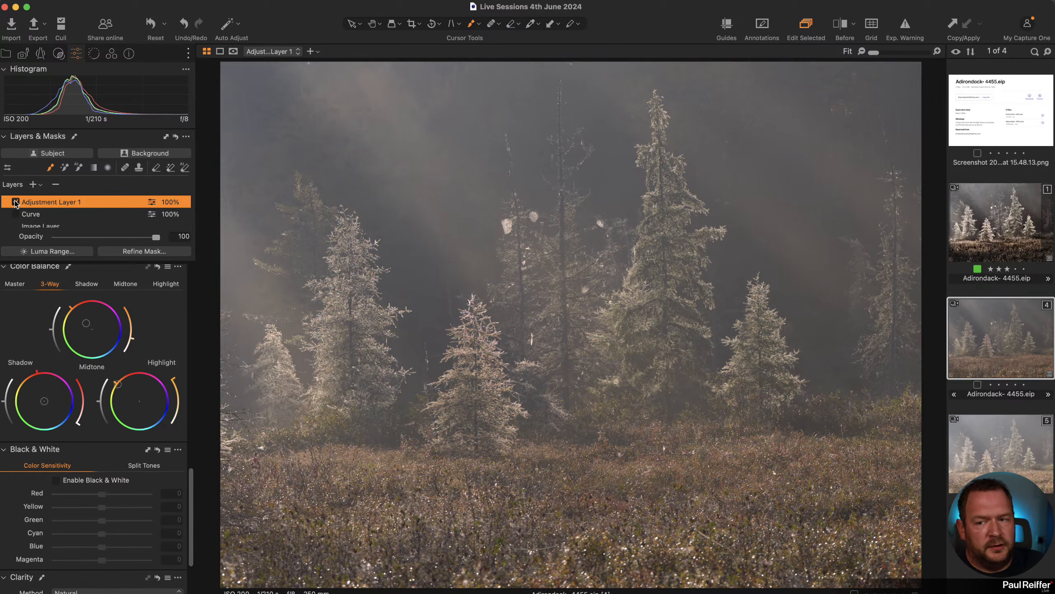
click(15, 214)
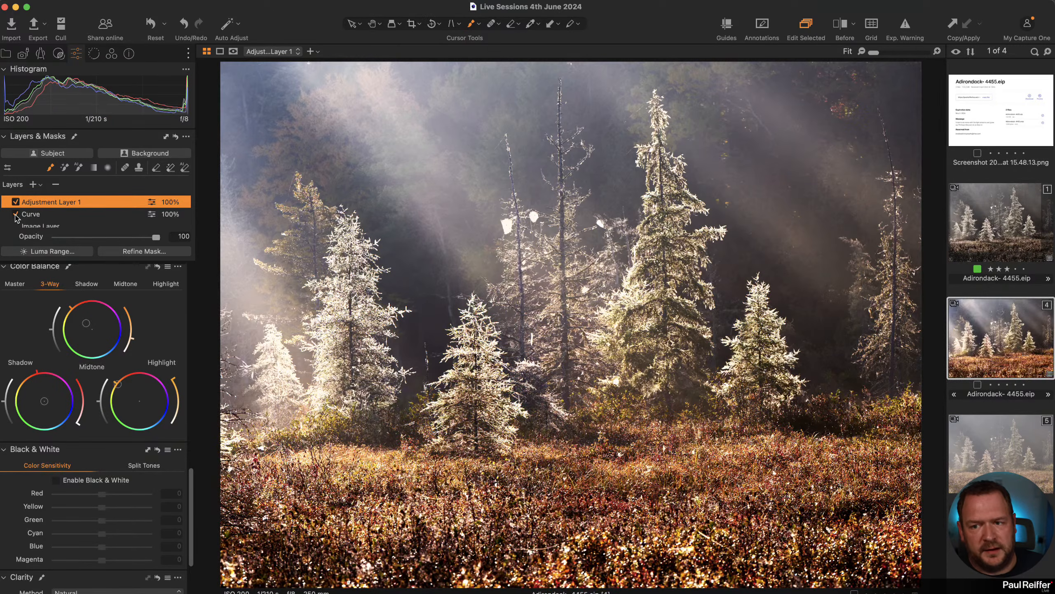
click(16, 215)
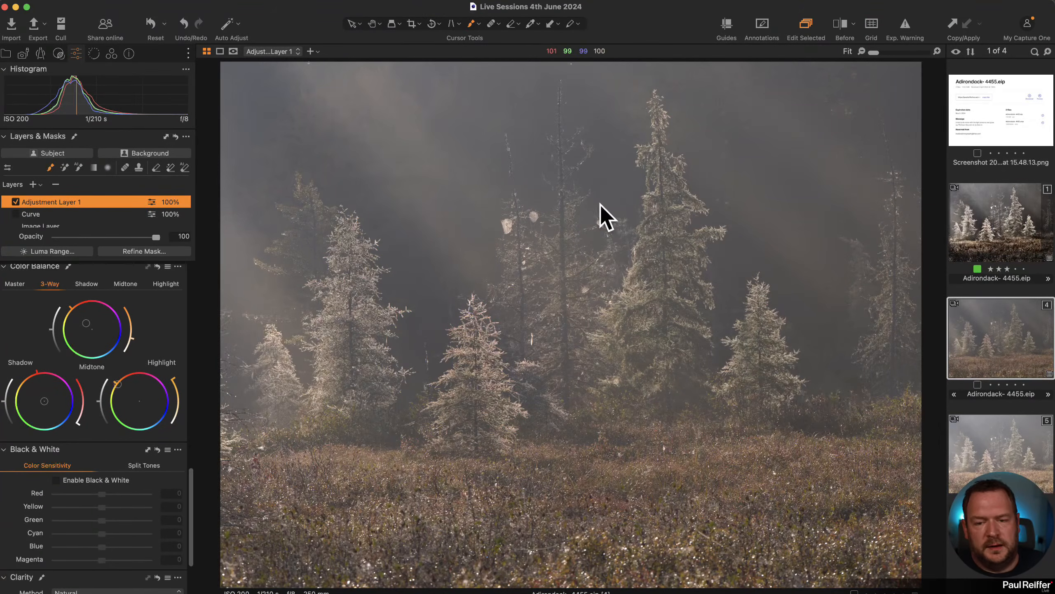
click(1001, 215)
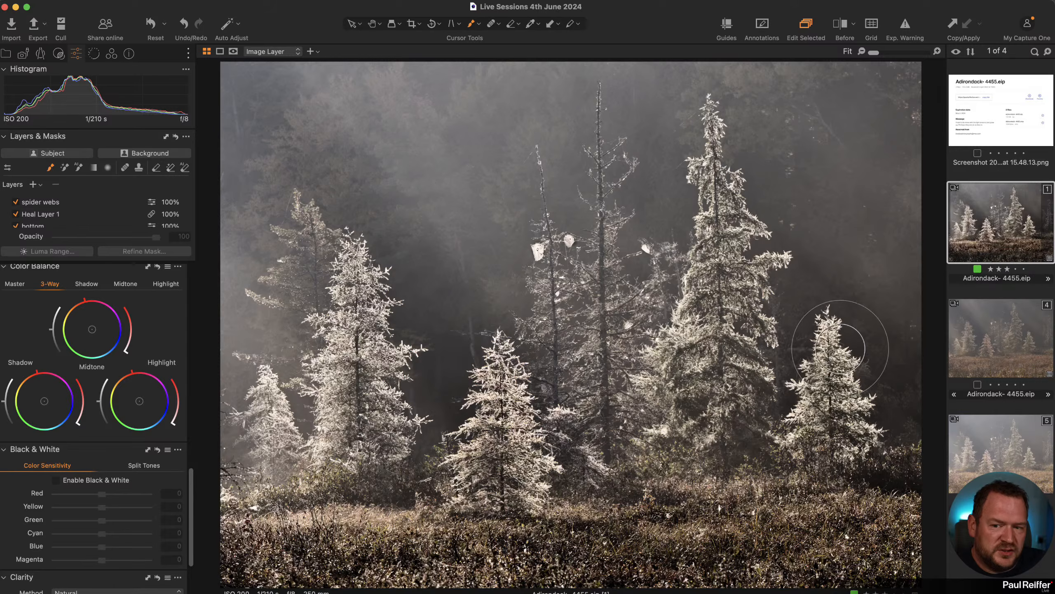
click(1009, 337)
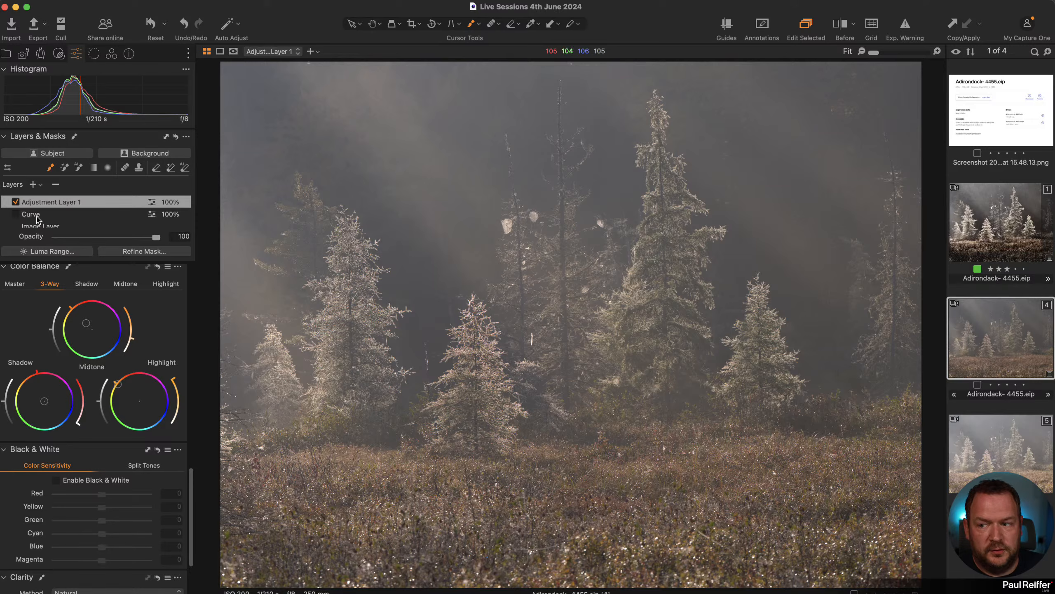
Step: Rename Adjustment Layer 1 to Light Streaks
double_click(44, 202)
text(Light)
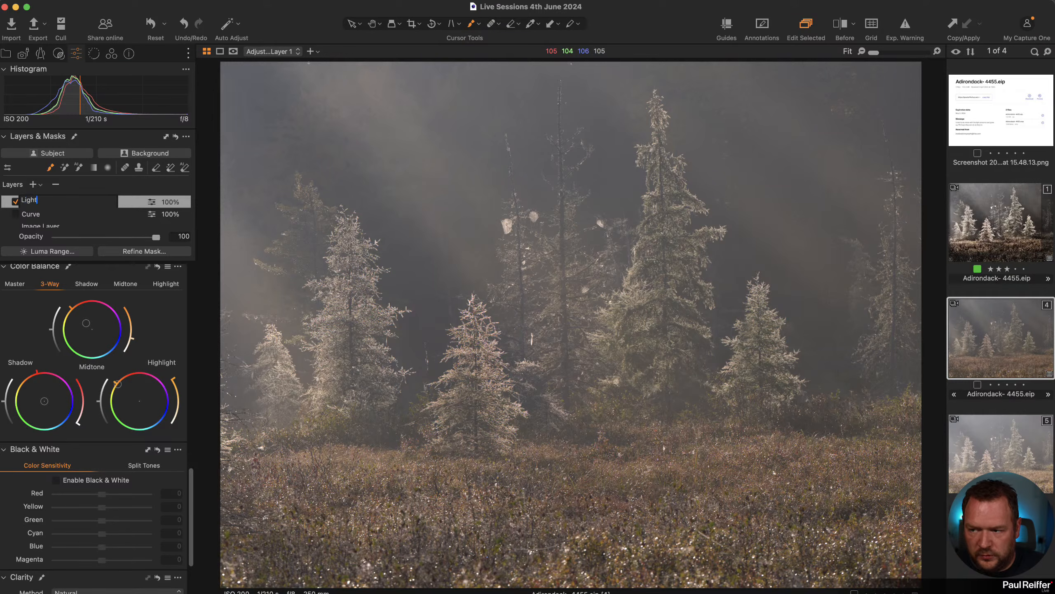
text( Streaks)
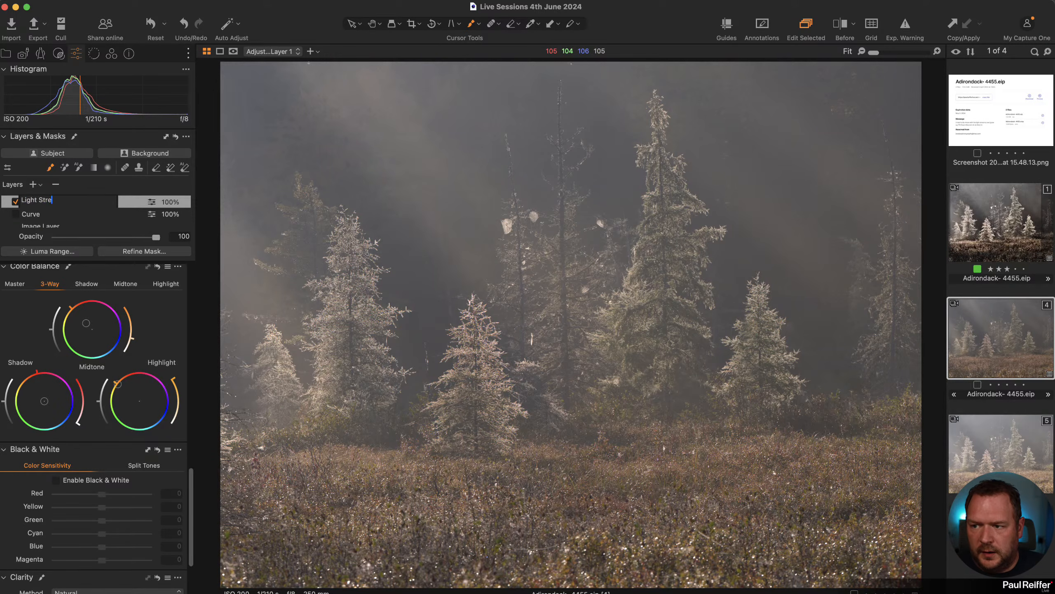
key(Return)
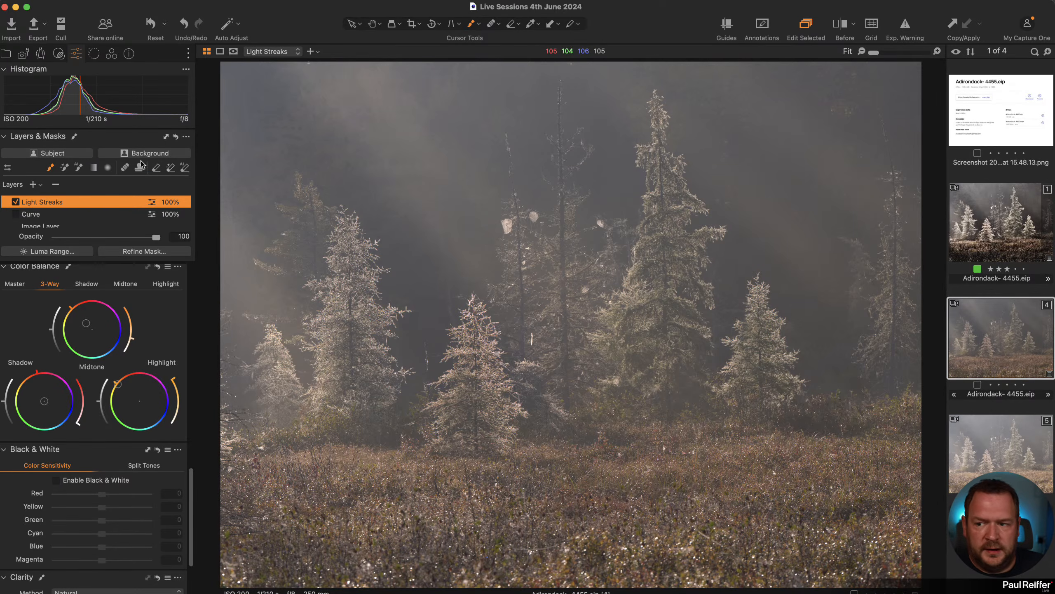
Step: Set the Light Streaks layer's exposure to 2 and contrast to 15
scroll(181, 433, down, 10)
scroll(182, 433, up, 5)
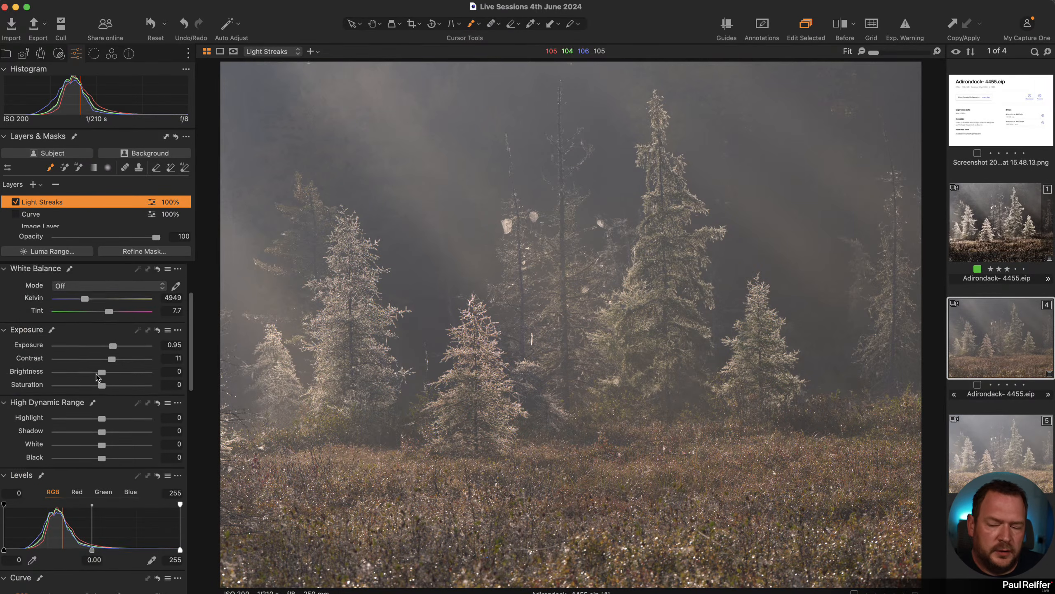
click(165, 440)
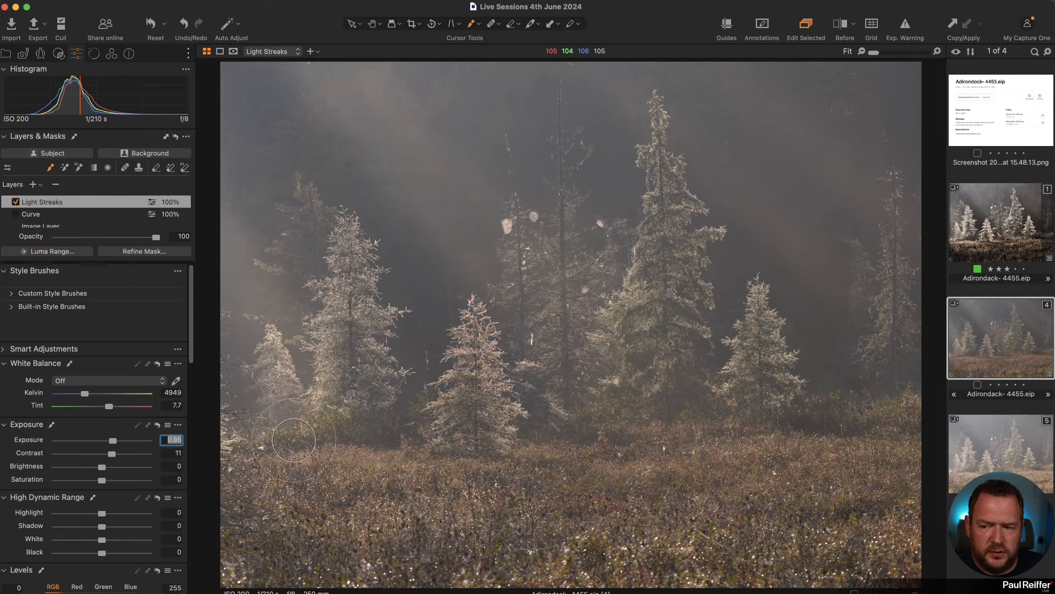
text(2)
key(Tab)
text(15)
key(Tab)
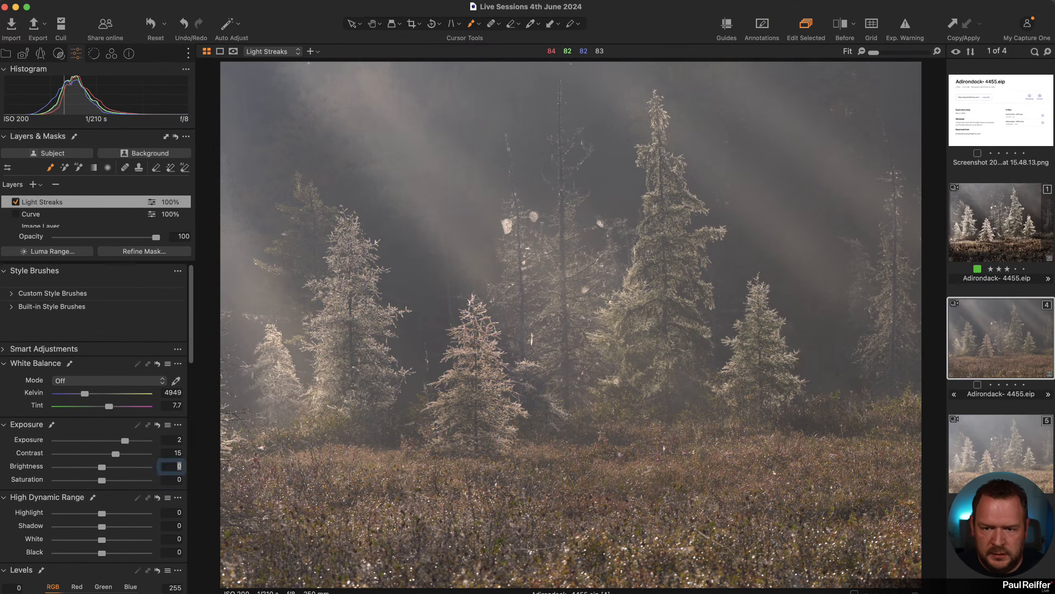
Step: Reduce the Light Streaks layer's opacity to 60
scroll(183, 432, down, 4)
scroll(183, 432, up, 5)
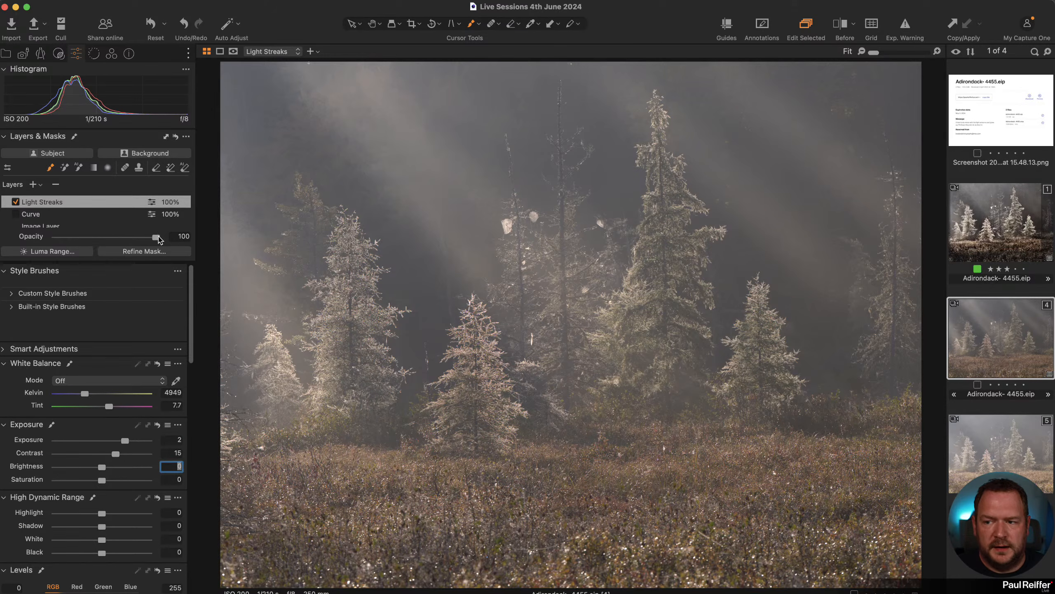
mouse_move(156, 237)
mouse_down()
mouse_move(108, 240)
mouse_move(234, 251)
mouse_move(54, 241)
mouse_move(252, 255)
mouse_move(115, 243)
mouse_up()
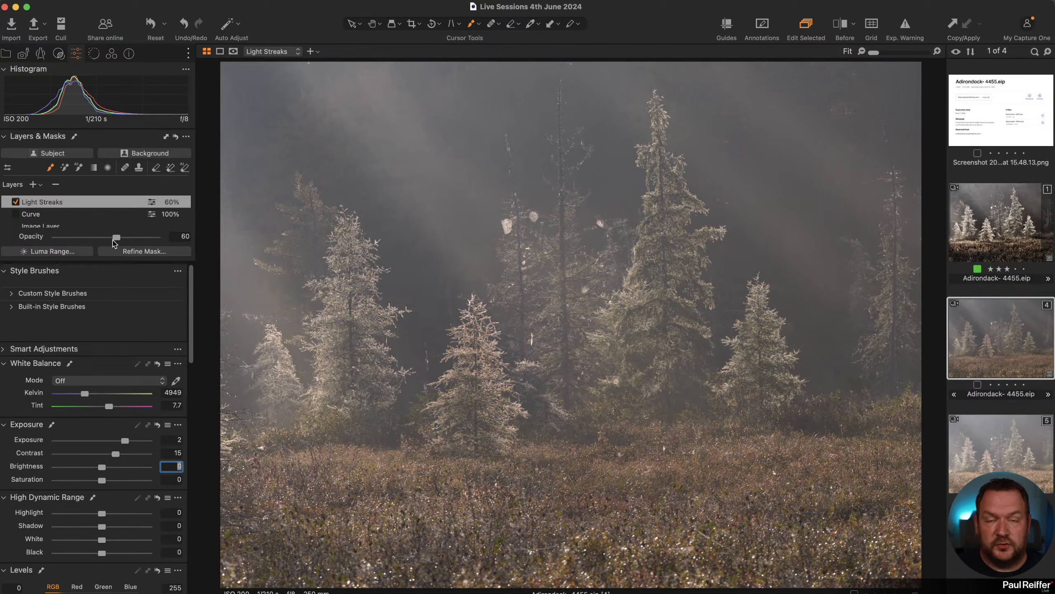
Step: Delete the hidden Curve layer and make Light Streaks the active layer again
scroll(62, 216, down, 1)
click(49, 205)
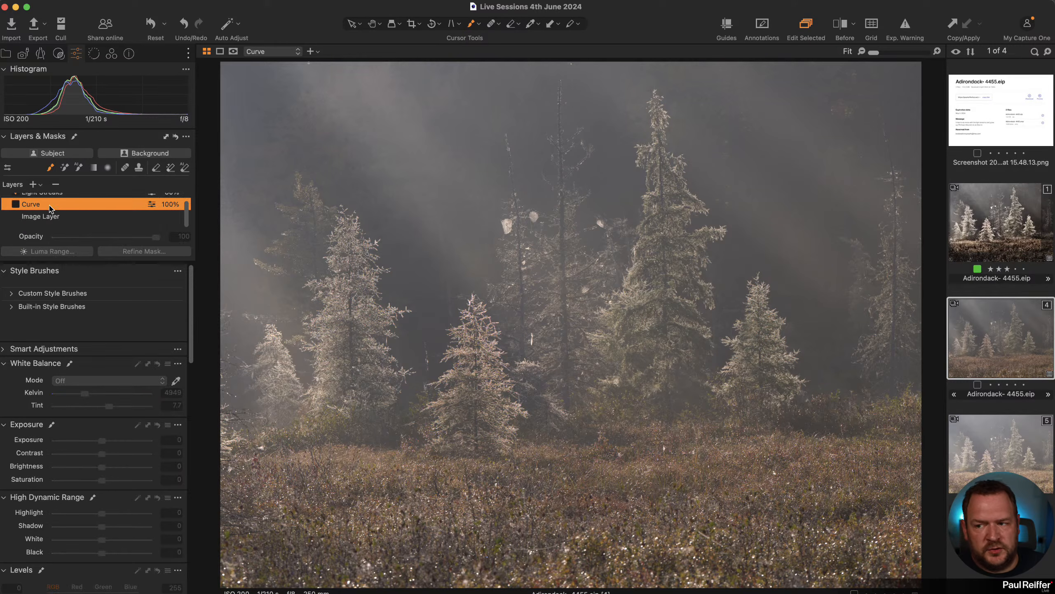
scroll(56, 189, up, 1)
click(61, 203)
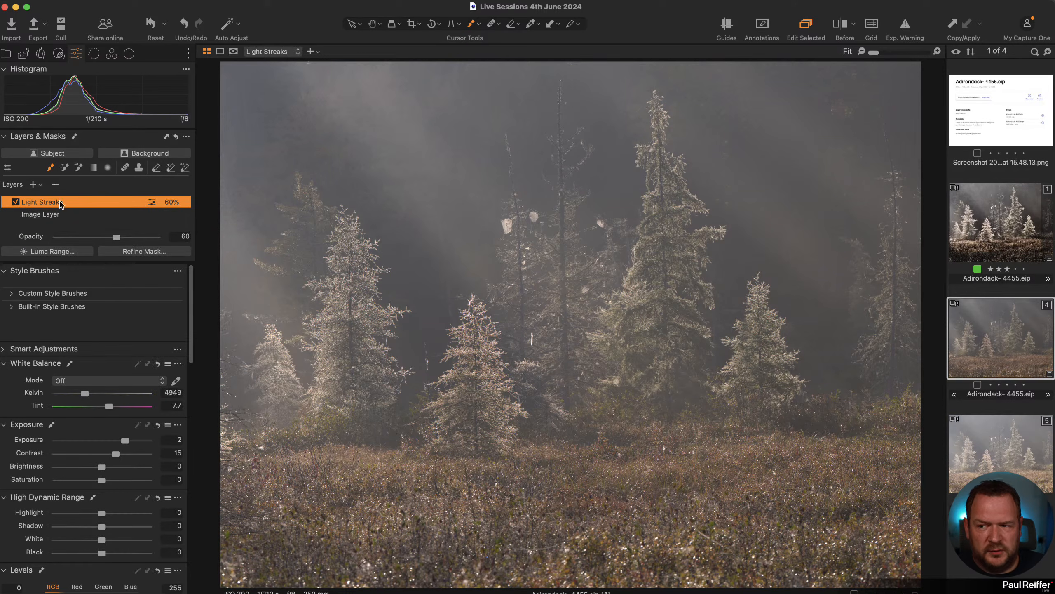
Step: Add a new filled adjustment layer above Light Streaks, keep its mask hidden, and set its contrast to 8
click(35, 185)
click(81, 205)
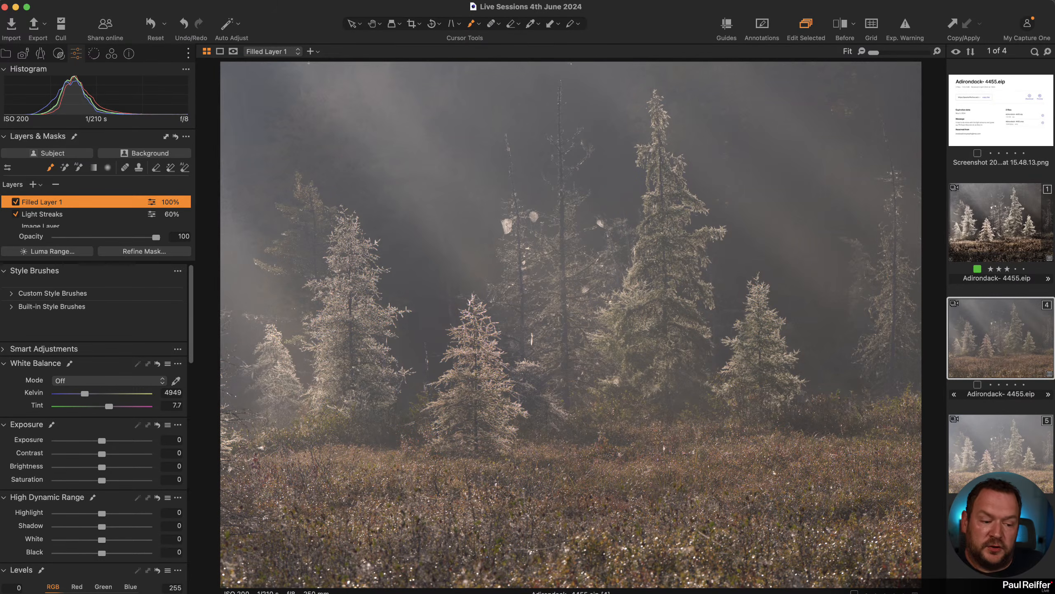
key(m)
key(m)
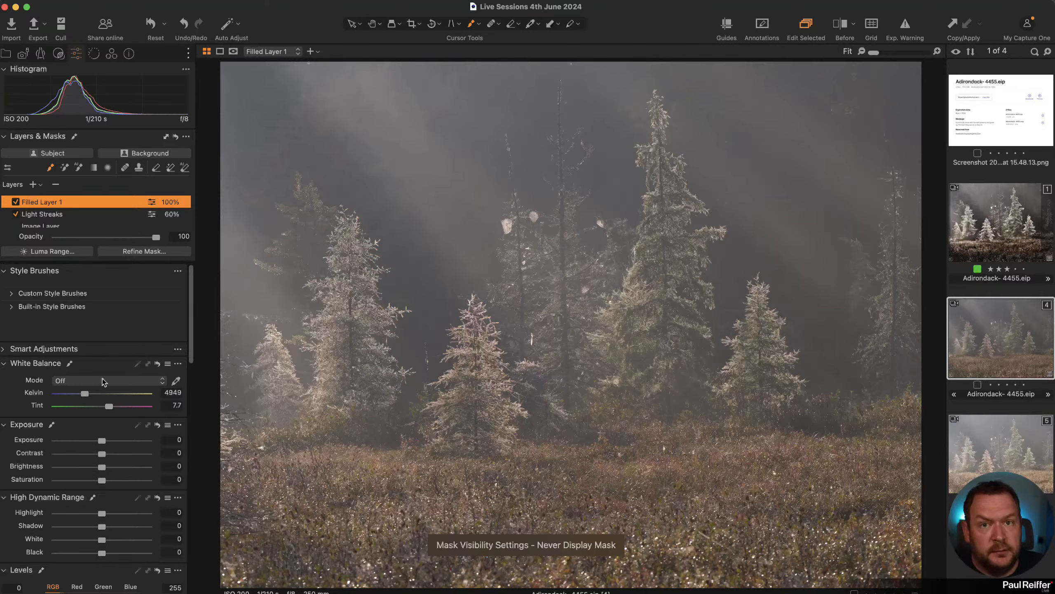
scroll(84, 429, down, 2)
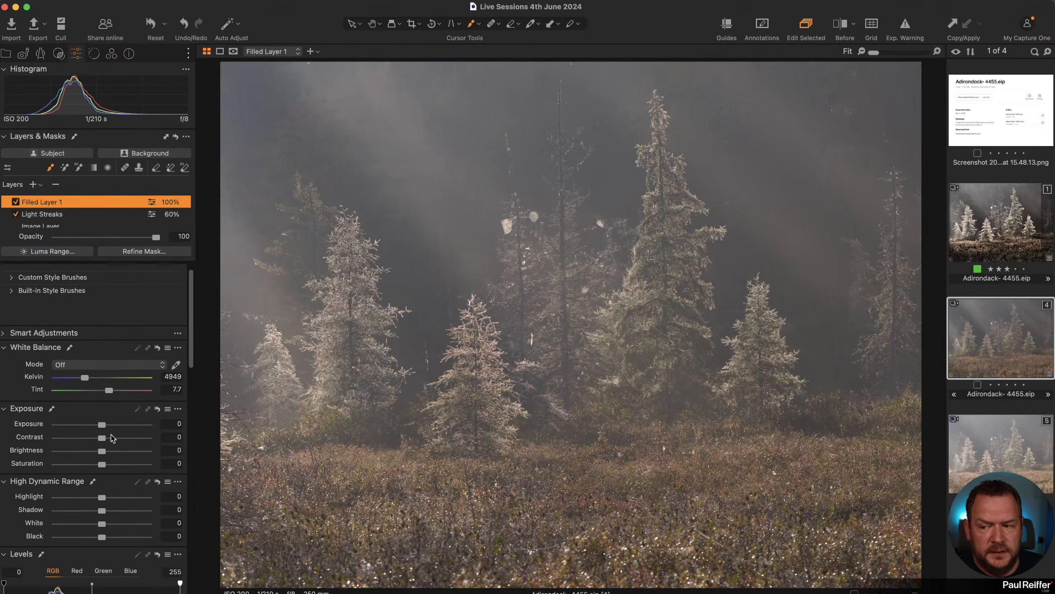
drag(101, 440, 113, 440)
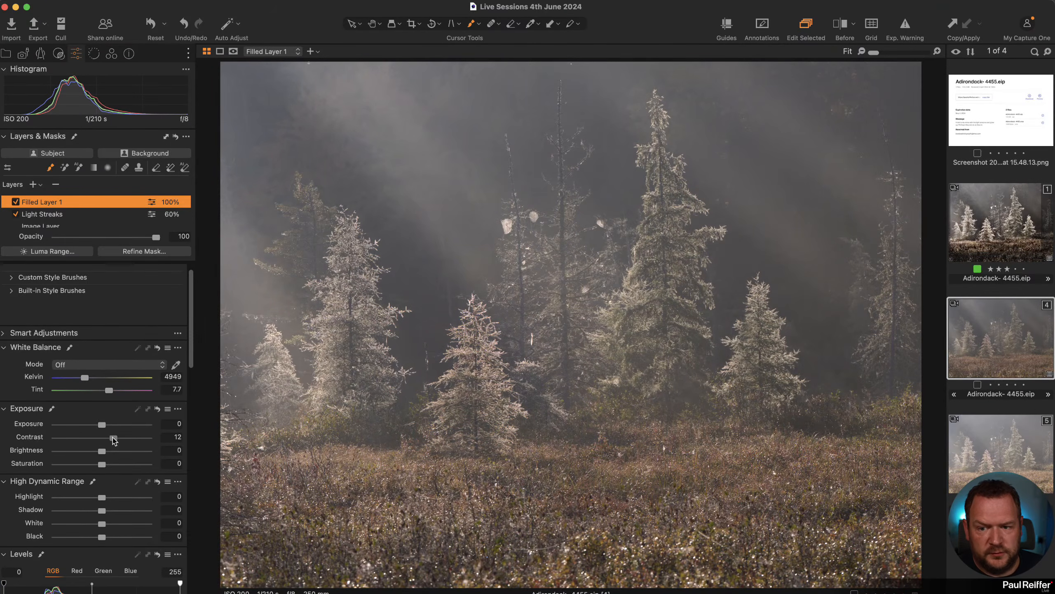
Step: Color balance the filled layer by tinting shadows toward blue, highlights toward warm orange and midtones slightly toward red
scroll(113, 442, down, 10)
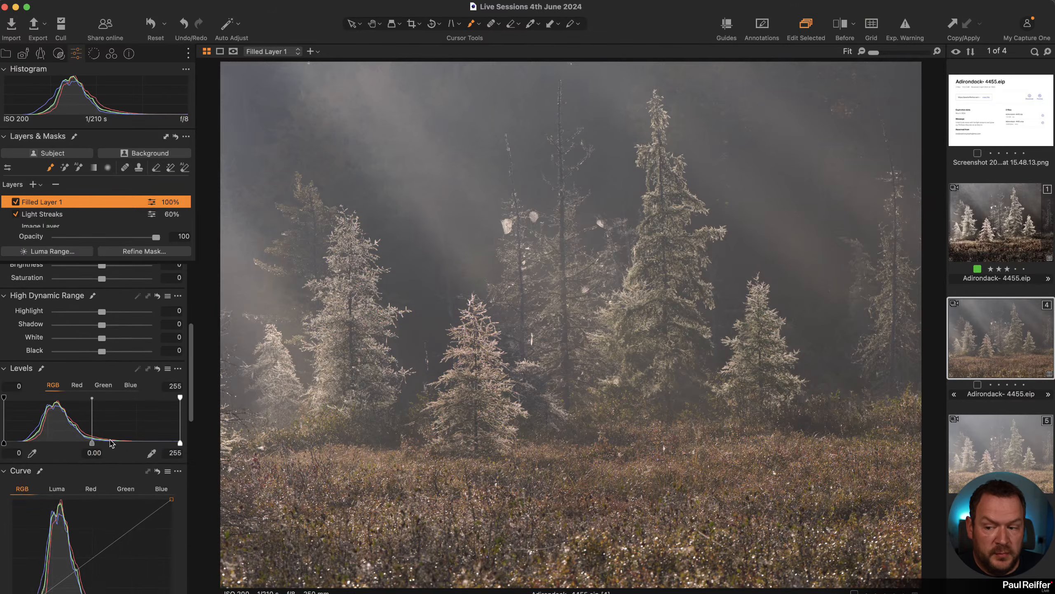
scroll(111, 442, down, 10)
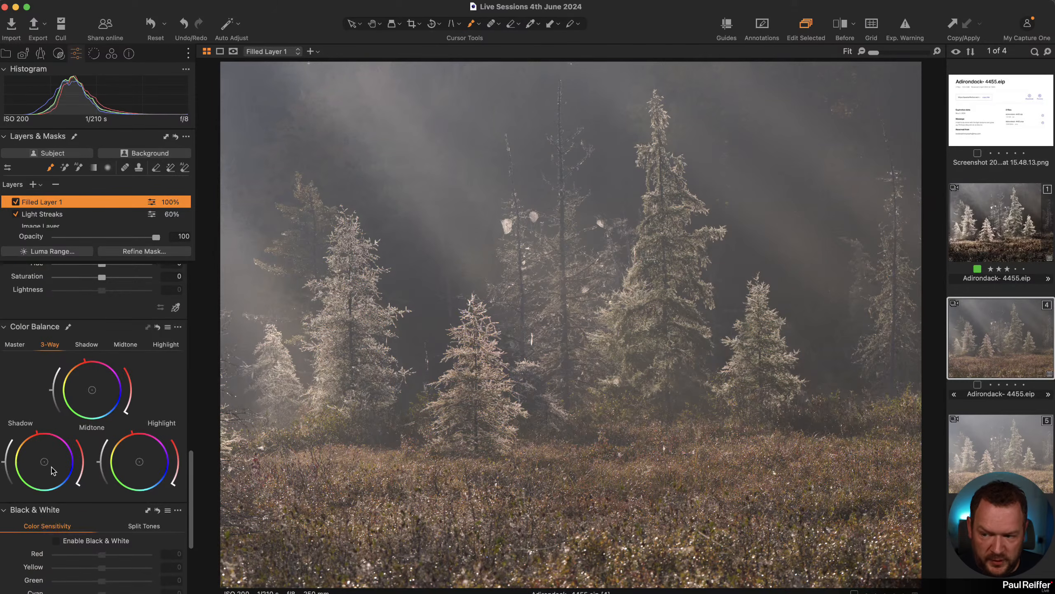
drag(45, 462, 51, 464)
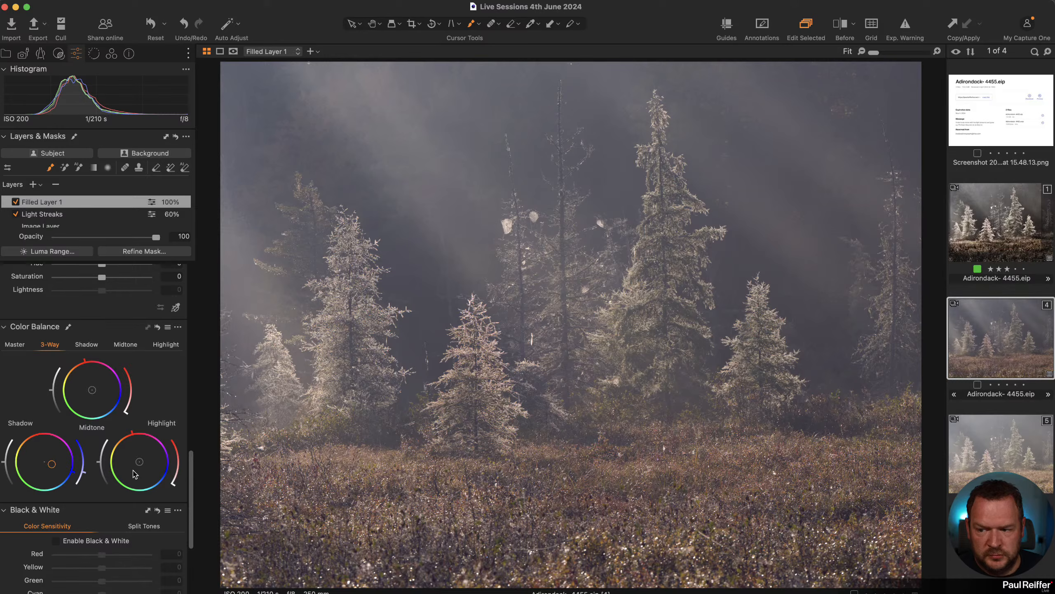
drag(138, 462, 135, 455)
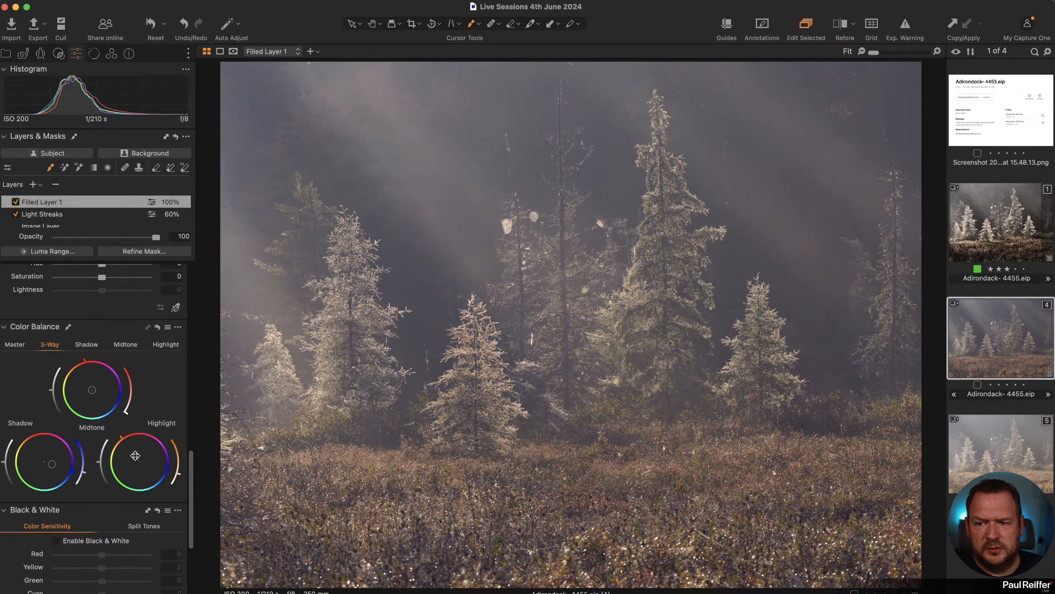
drag(92, 390, 92, 386)
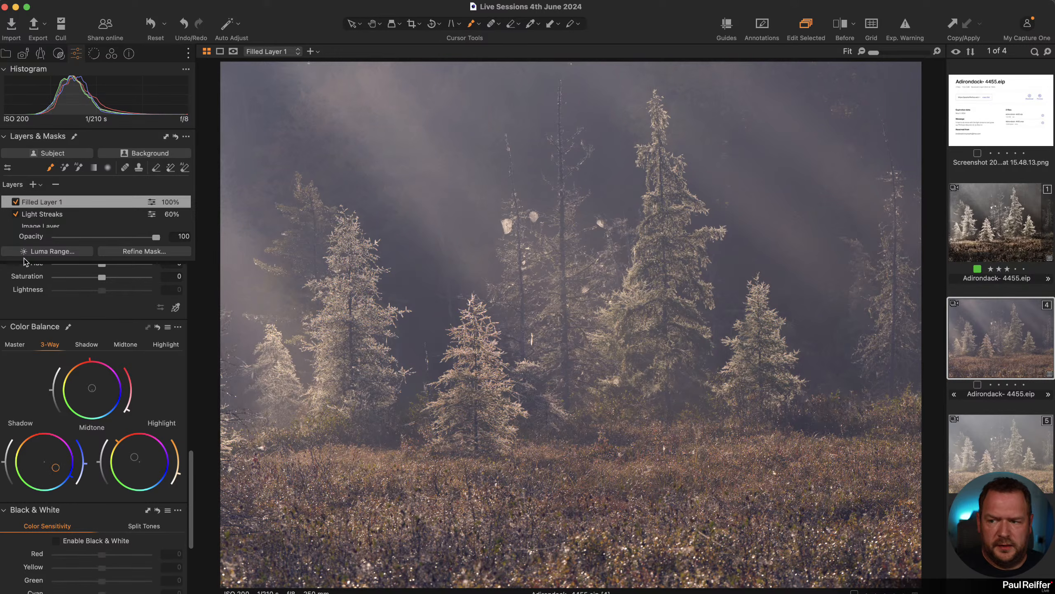
Step: Toggle the filled layer off and on to compare the image with and without its contrast and color grading
click(15, 201)
click(15, 202)
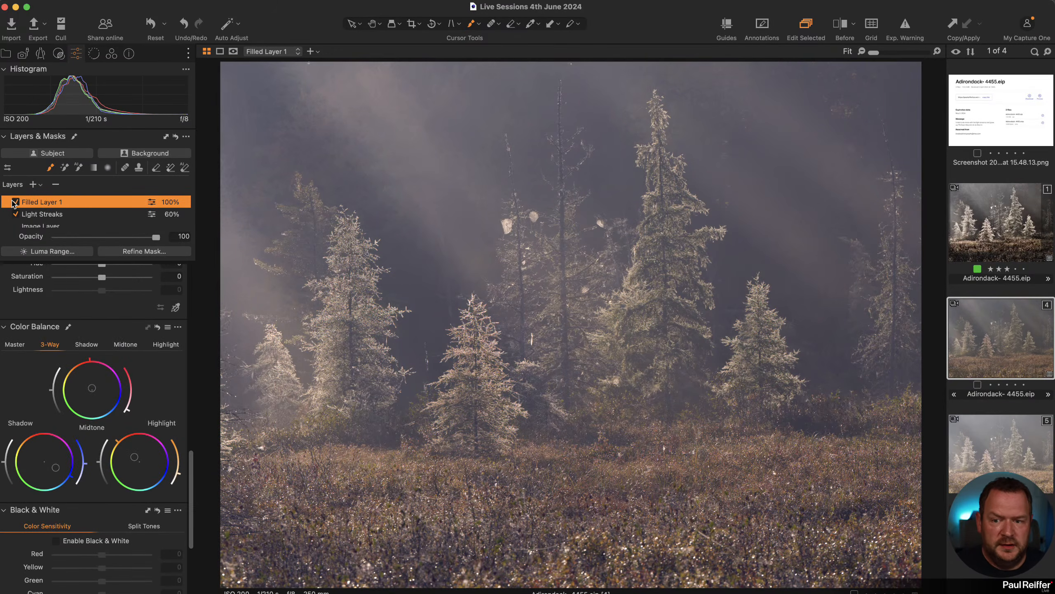
click(15, 202)
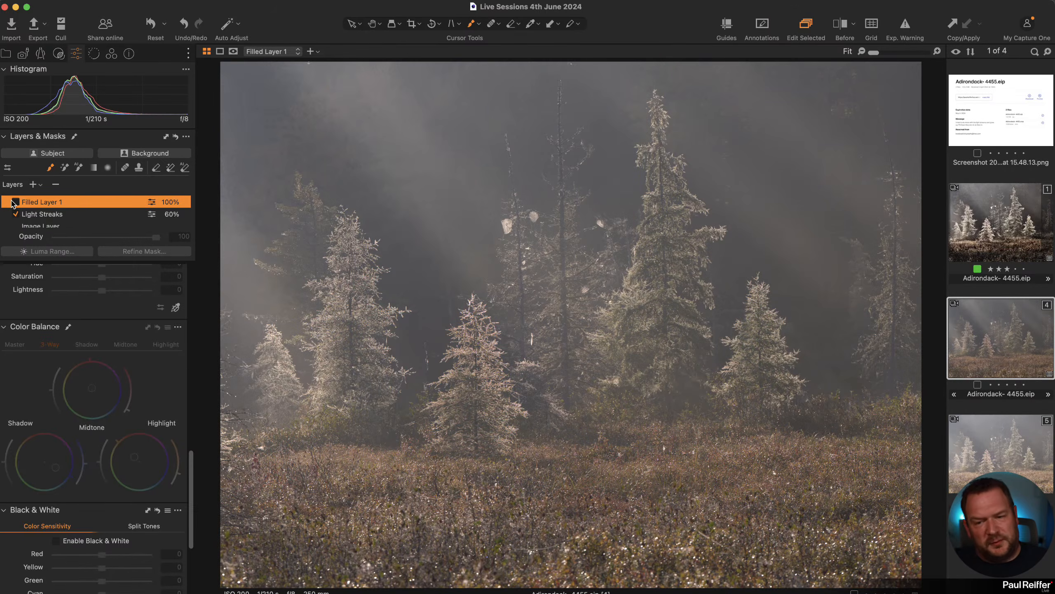
click(14, 202)
click(15, 202)
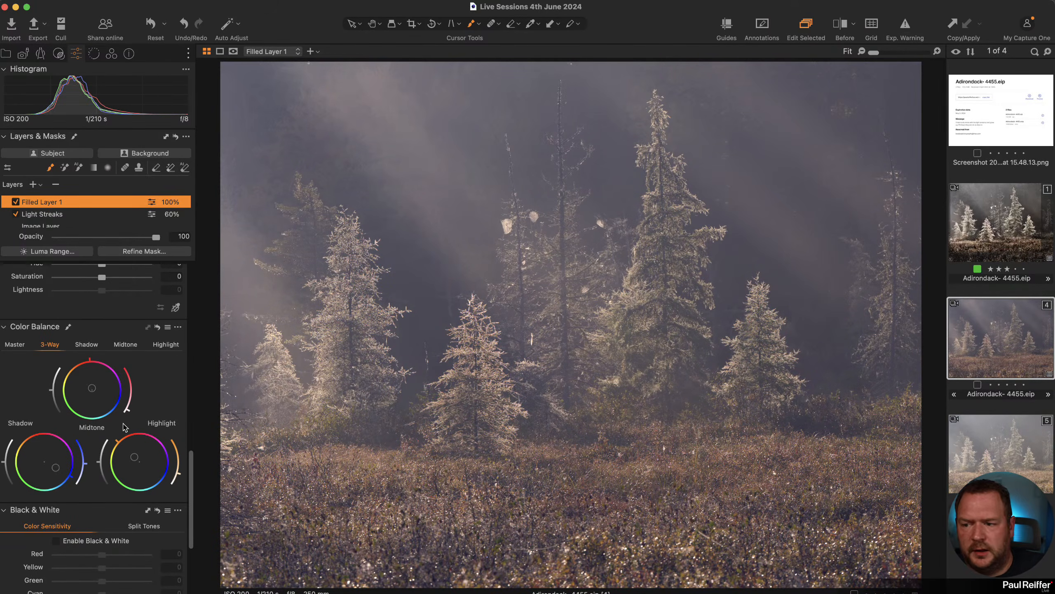
Step: Set the filled layer's dehaze amount to 13
scroll(129, 432, down, 5)
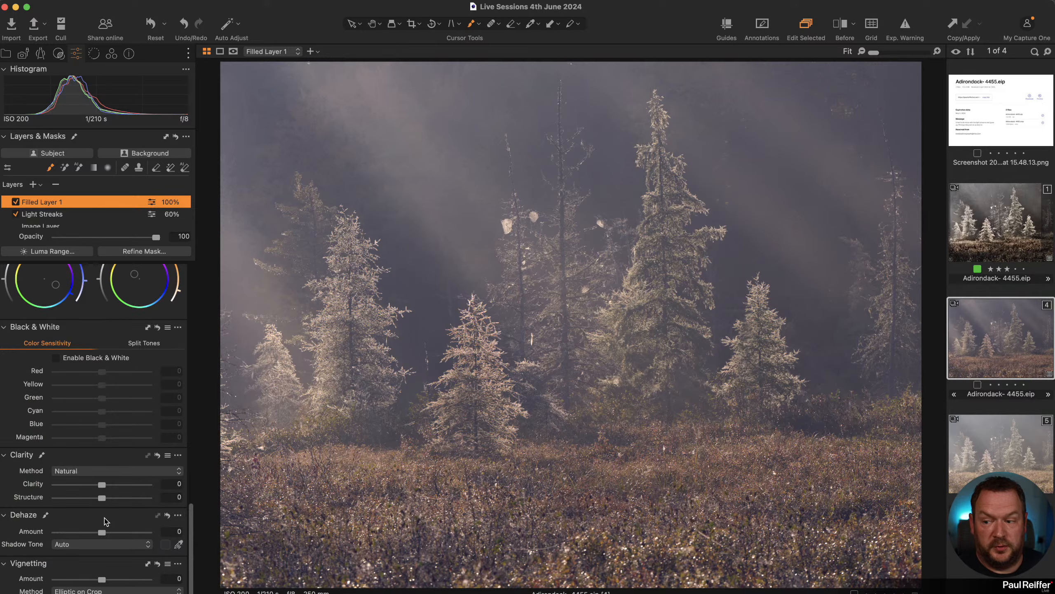
click(121, 533)
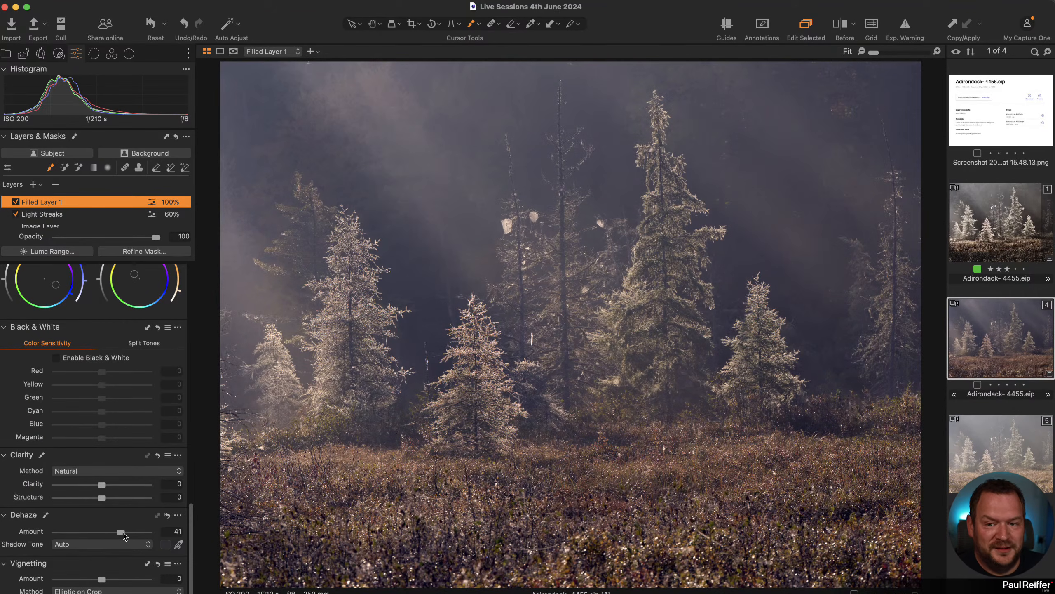
drag(123, 536, 112, 538)
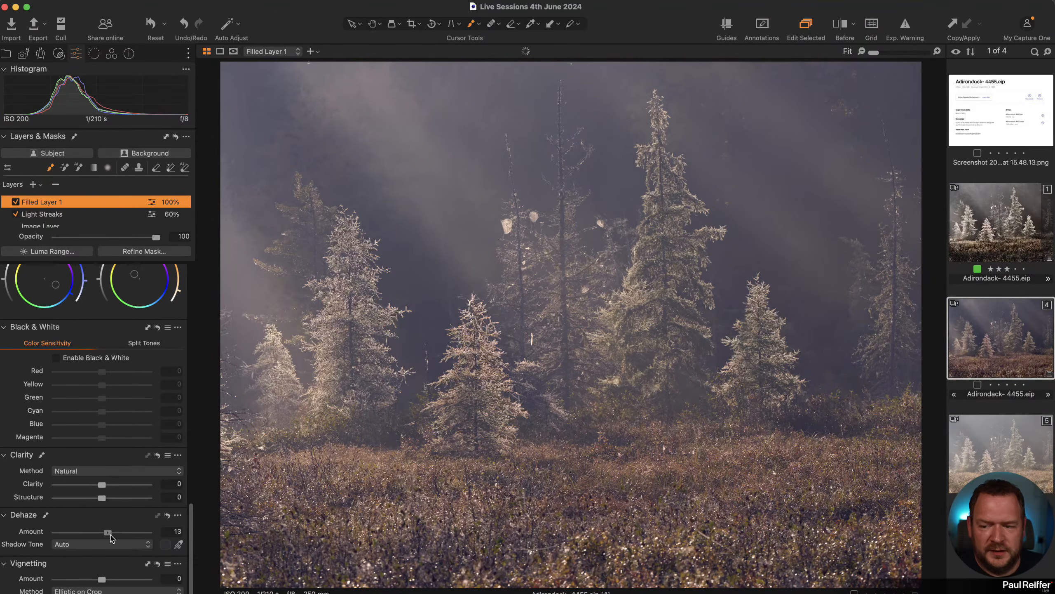
Step: Set the Light Streaks layer's dehaze amount to -30
scroll(71, 291, up, 10)
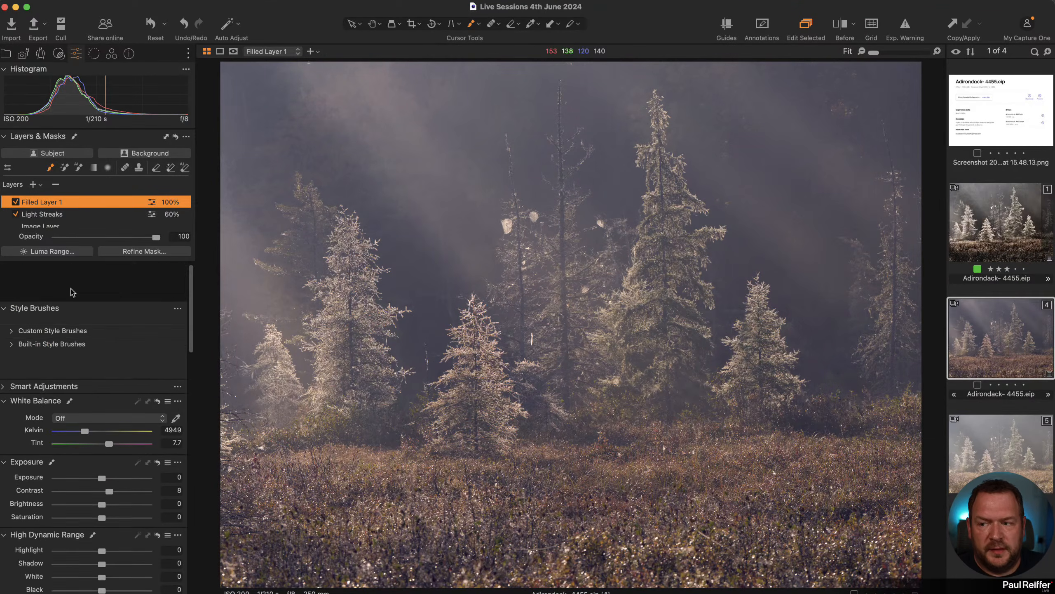
scroll(71, 291, down, 2)
click(41, 214)
scroll(95, 399, down, 10)
scroll(95, 410, down, 12)
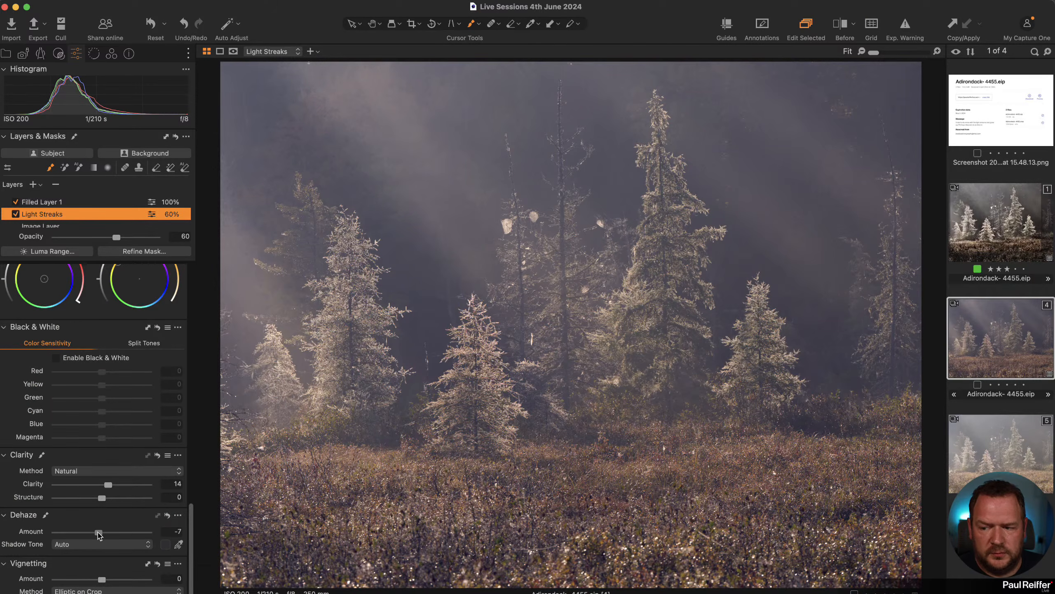
mouse_move(96, 533)
mouse_down()
mouse_move(70, 533)
mouse_move(123, 534)
mouse_move(90, 542)
mouse_up()
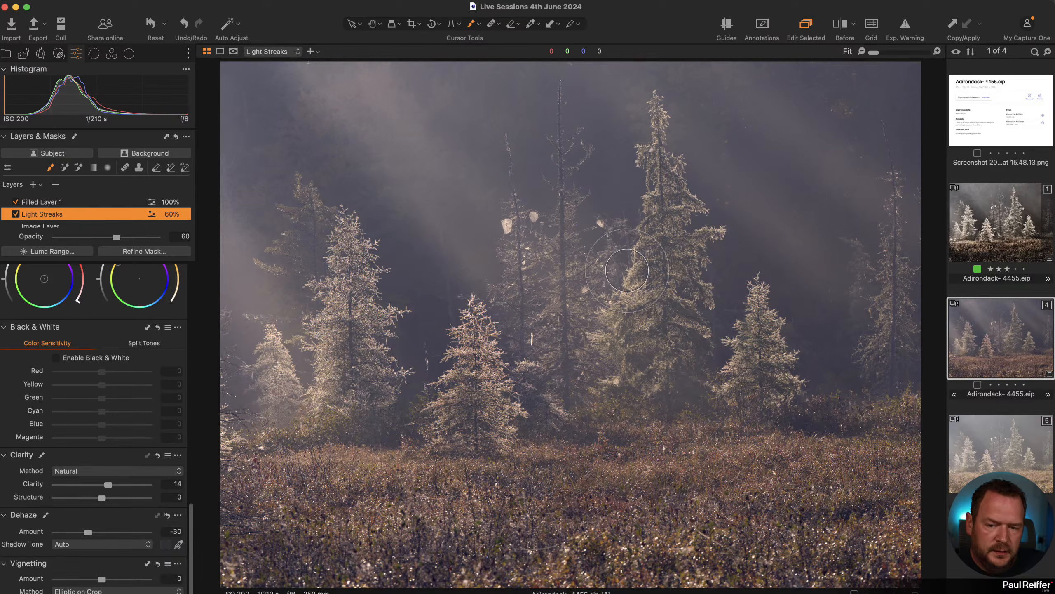
Step: Switch between variant 1 and variant 4 to compare the finished edit with the new one
click(1022, 232)
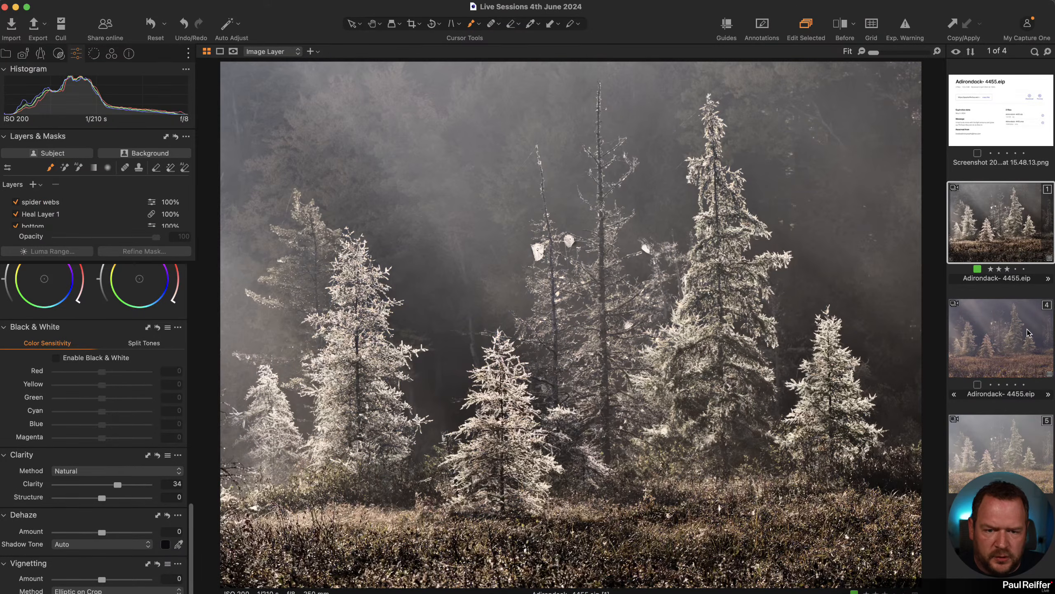
click(1029, 332)
click(988, 222)
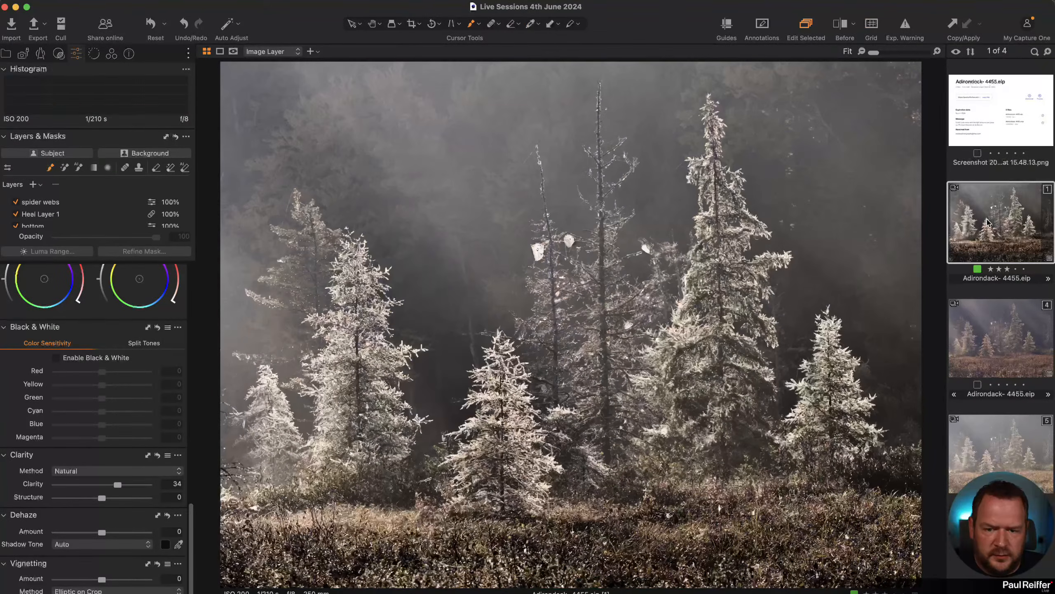
click(988, 336)
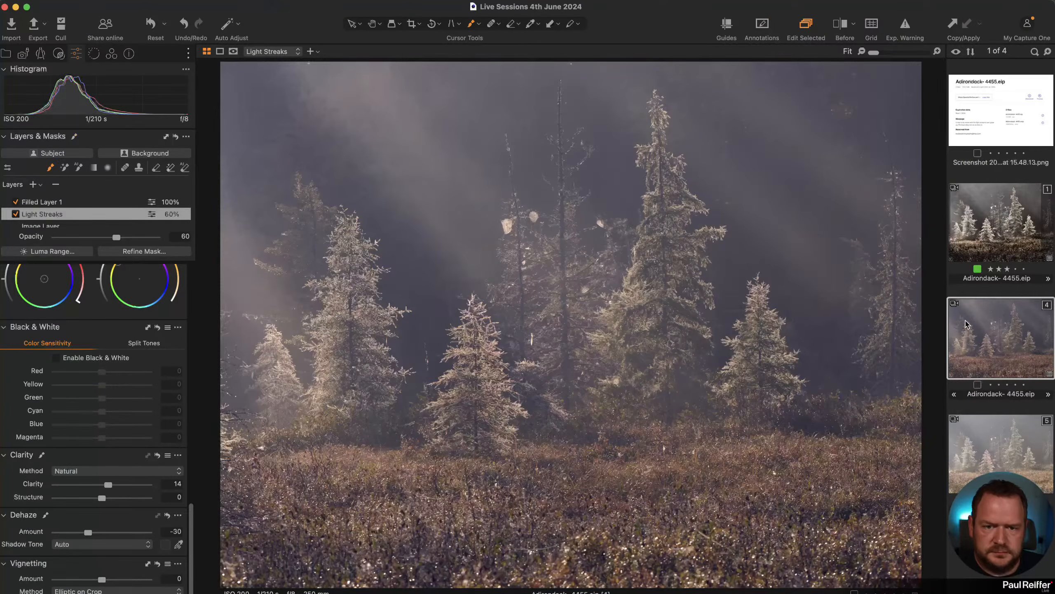
Step: Crop variant 4 at the original aspect ratio to about 33.75 × 25.31 in, trimming the right and bottom, and check the framing against variant 1
click(409, 28)
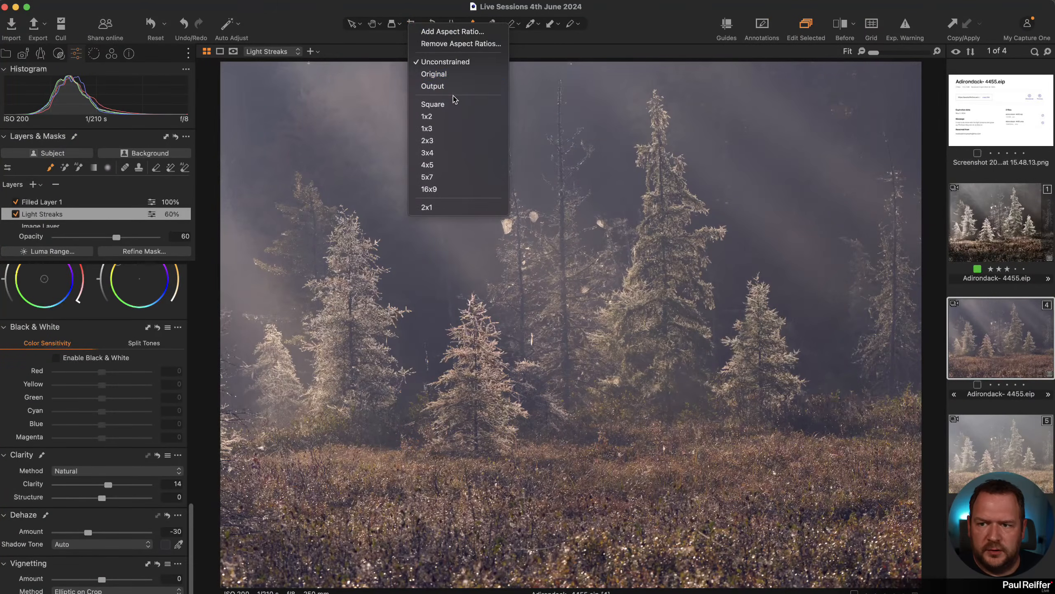
click(440, 73)
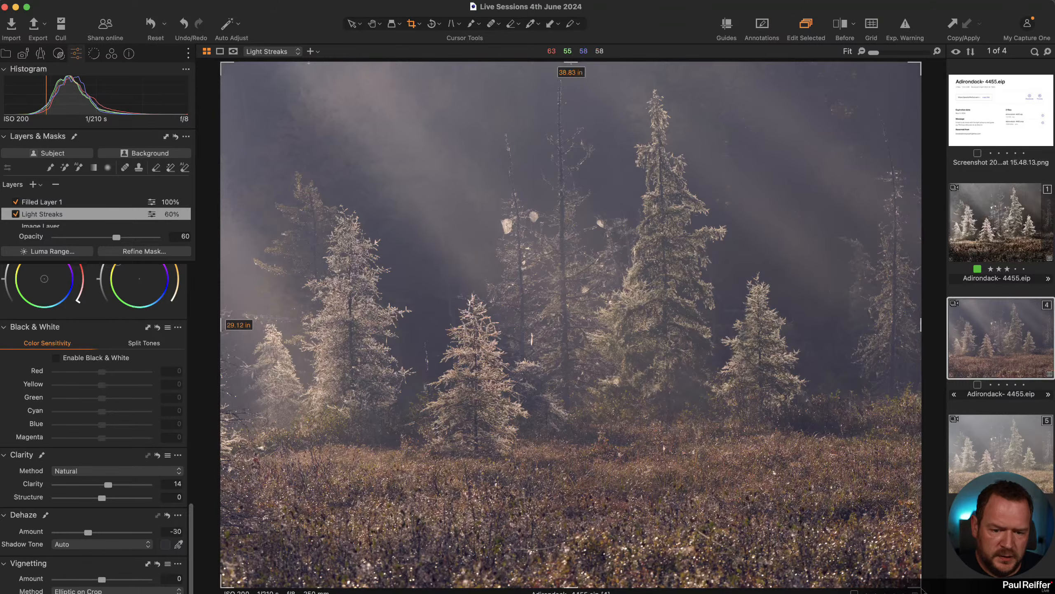
drag(915, 579, 821, 517)
drag(713, 428, 713, 436)
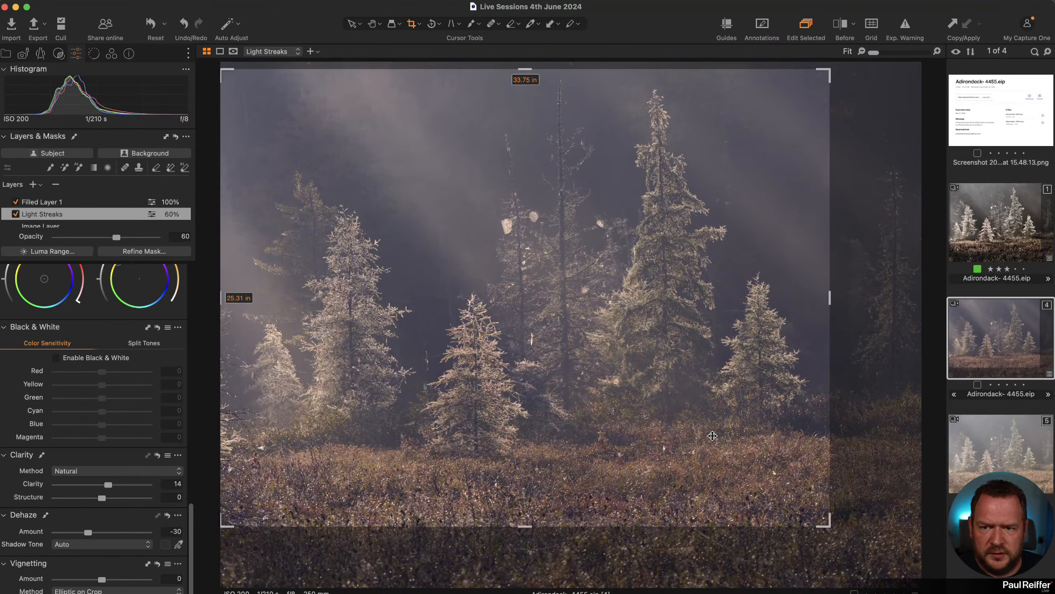
click(351, 24)
click(986, 240)
click(996, 302)
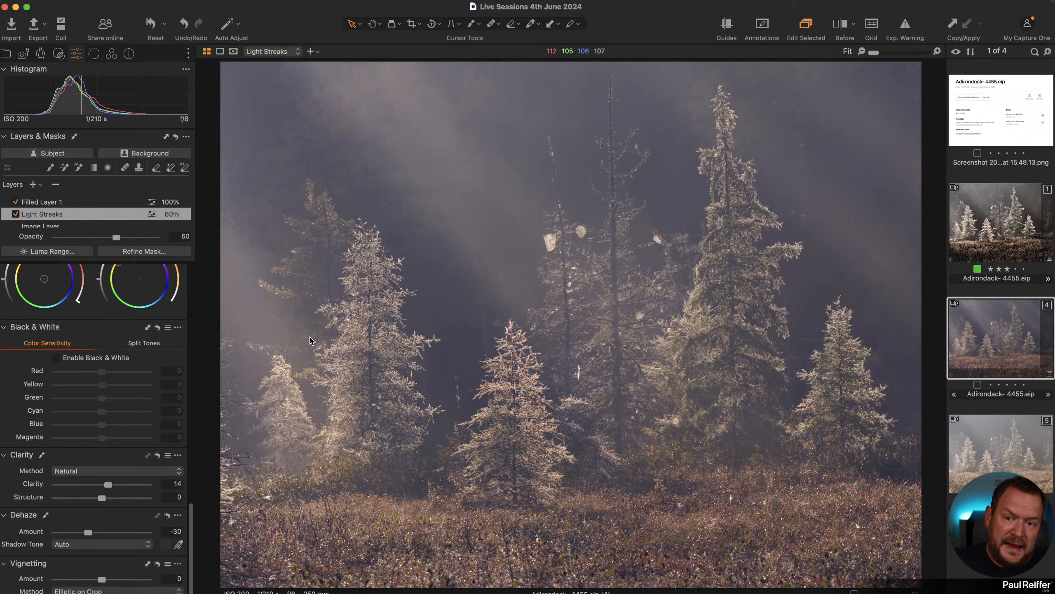
Step: Set Filled Layer 1's RGB input levels to 10 for shadows and 237 for highlights
click(55, 204)
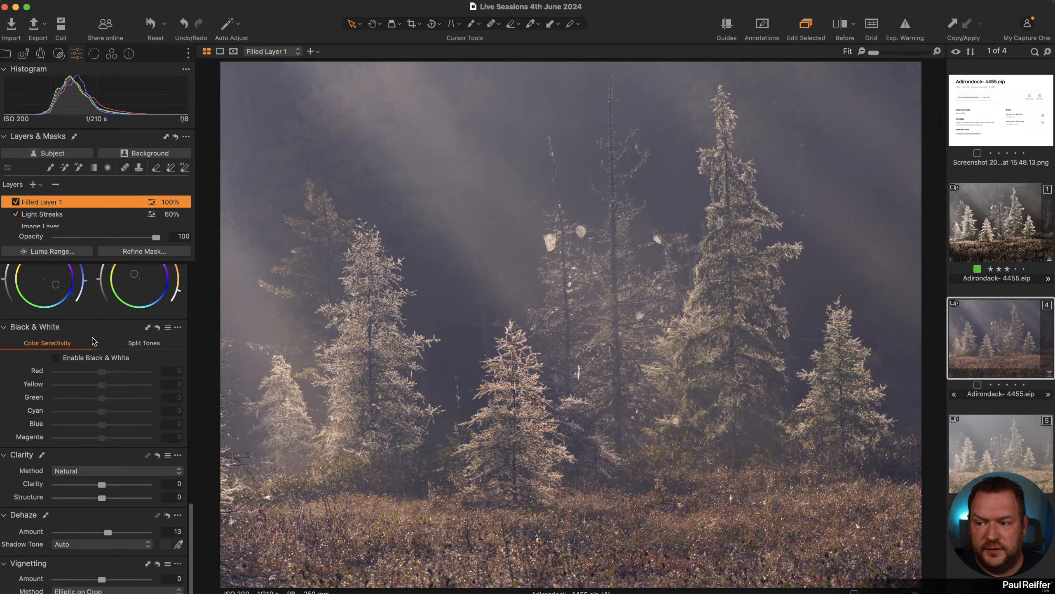
scroll(94, 339, up, 10)
scroll(147, 332, up, 3)
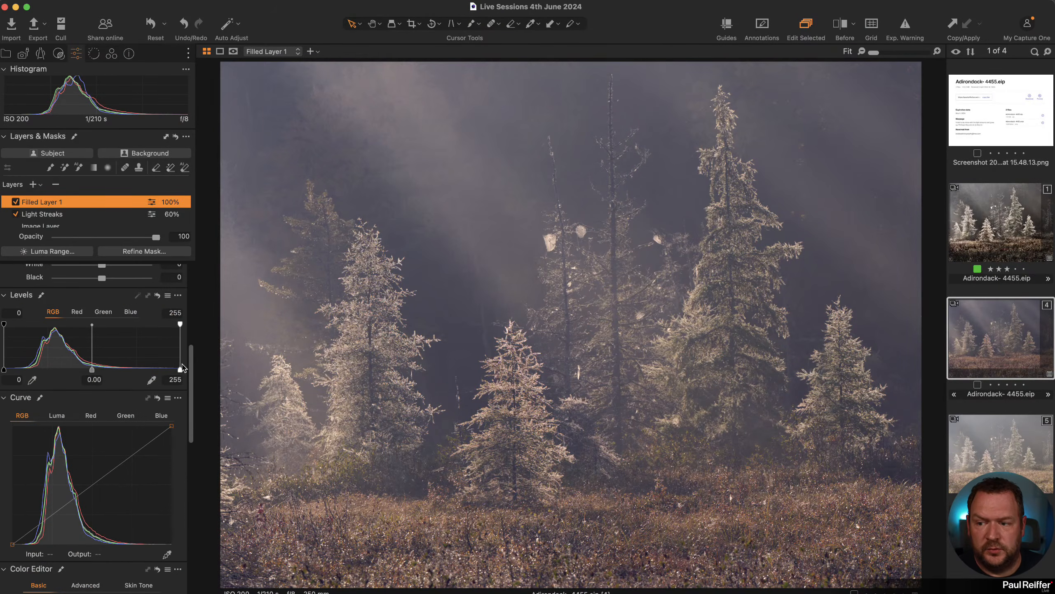
drag(180, 370, 159, 371)
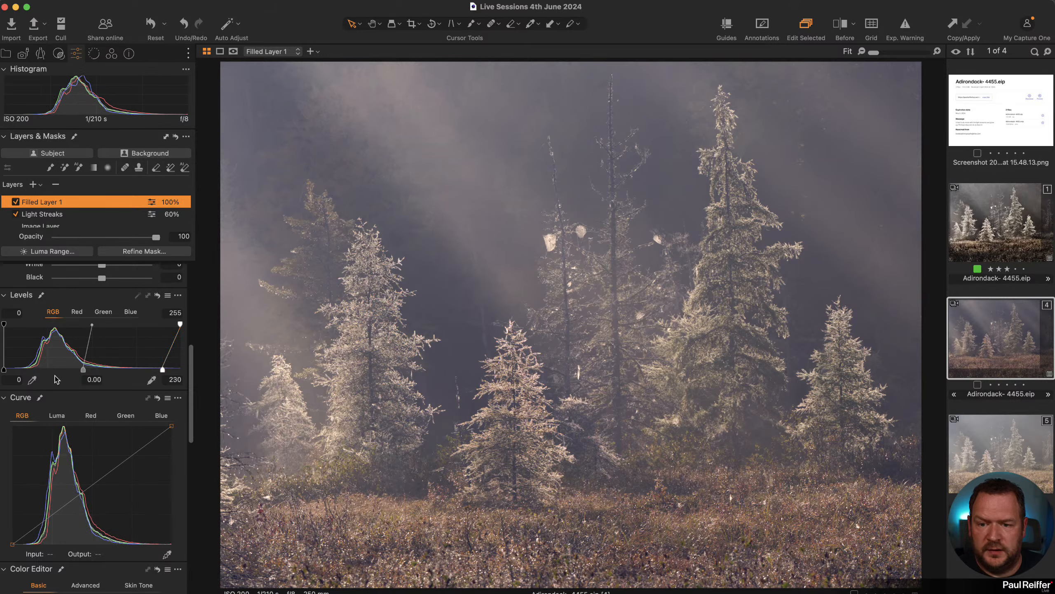
drag(4, 368, 10, 373)
drag(162, 371, 166, 369)
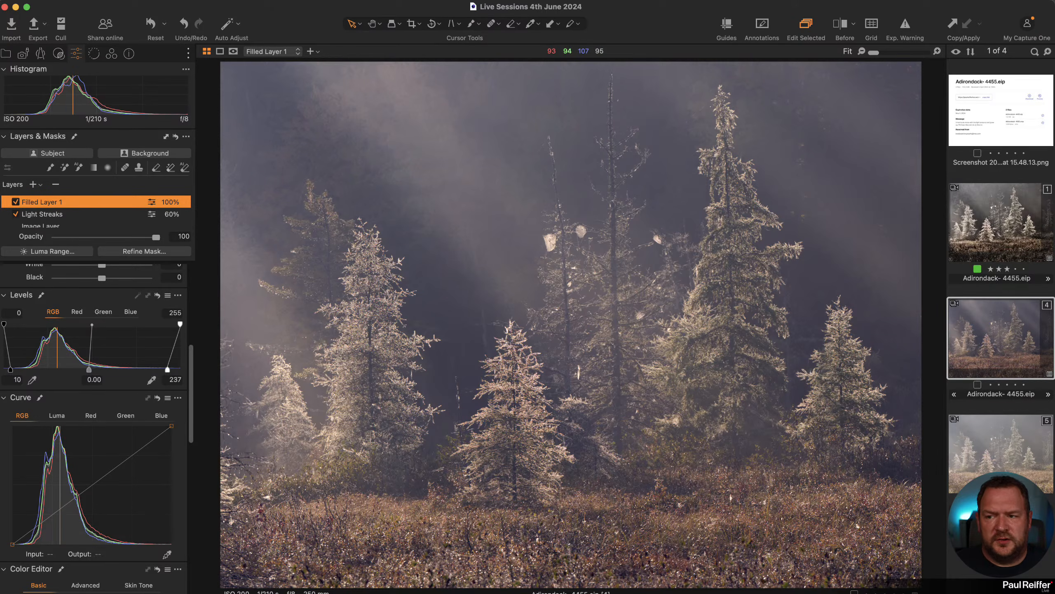
Step: Lower the Light Streaks layer's opacity to 38
click(99, 215)
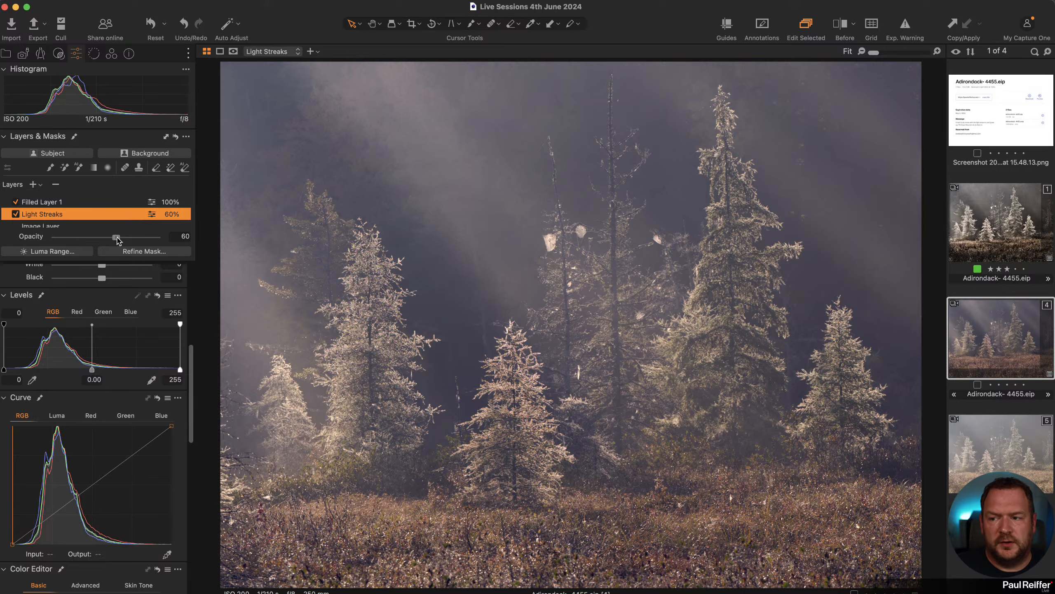
drag(92, 239, 56, 239)
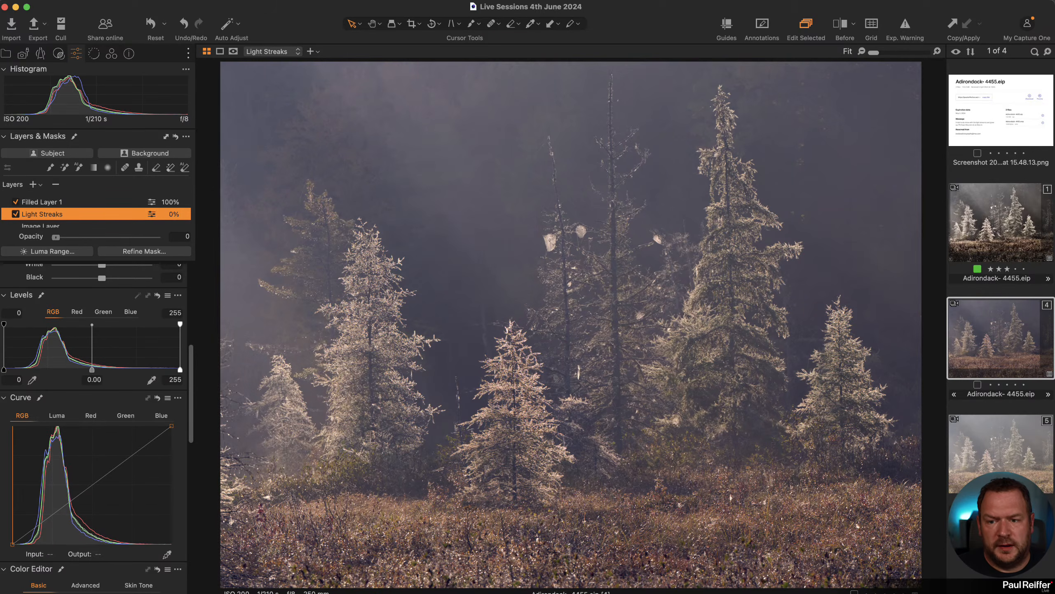
drag(38, 245, 93, 246)
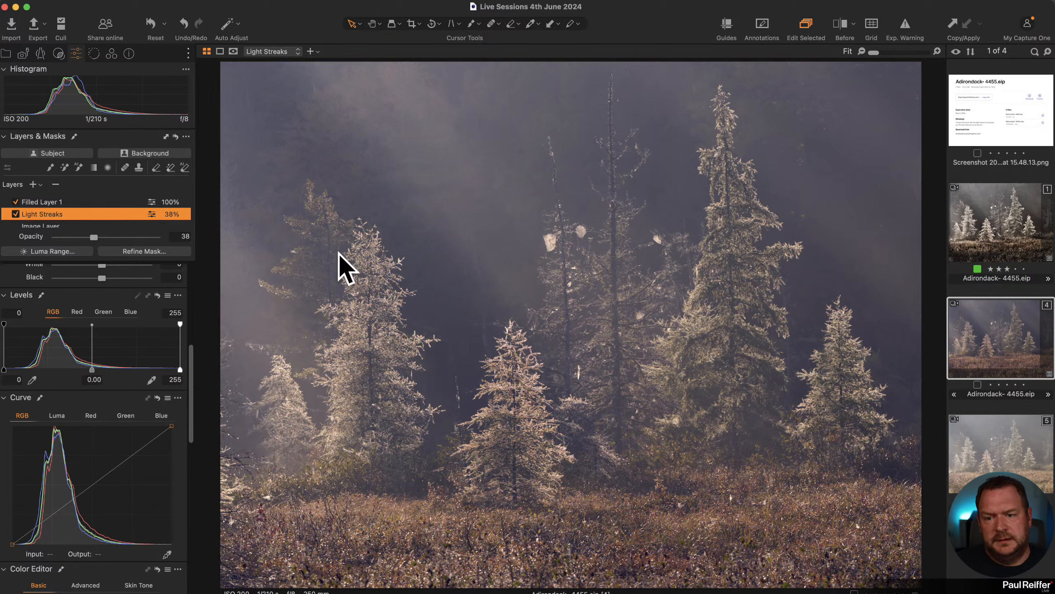
Step: Compare variants 1 and 4 side by side, then view variant 1 alone
click(1007, 227)
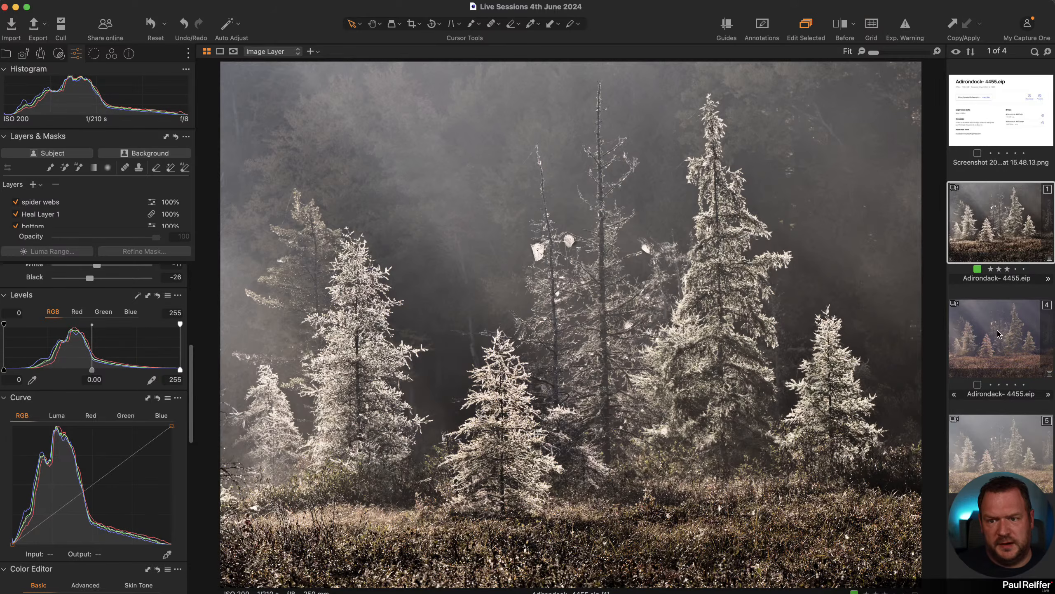
super+click(1023, 355)
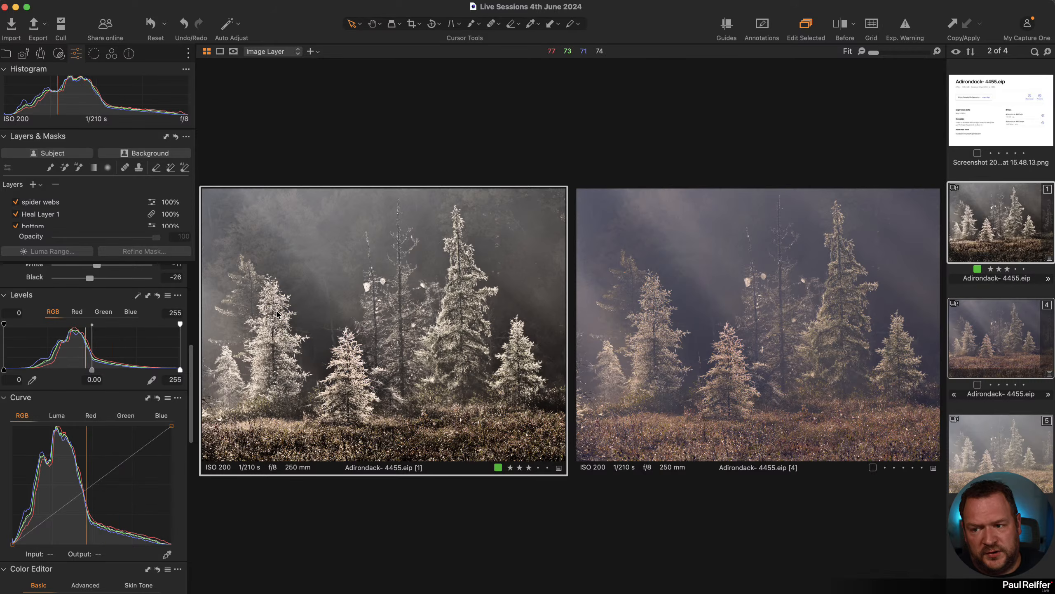
click(332, 438)
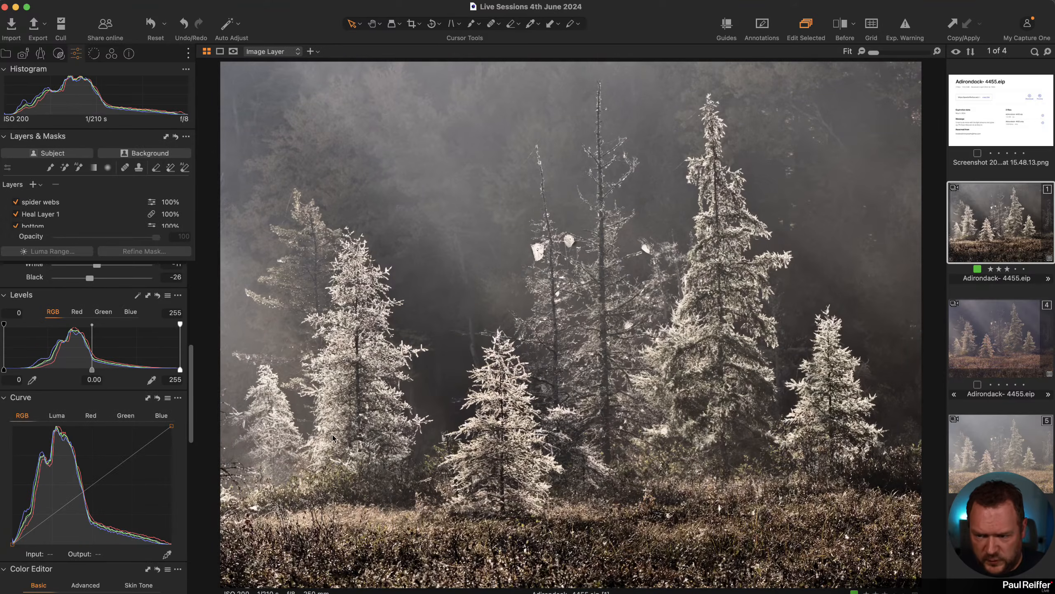
Step: Compare the tree branch detail of variants 1 and 4 side by side at up to 300% magnification, returning to the full view
click(415, 278)
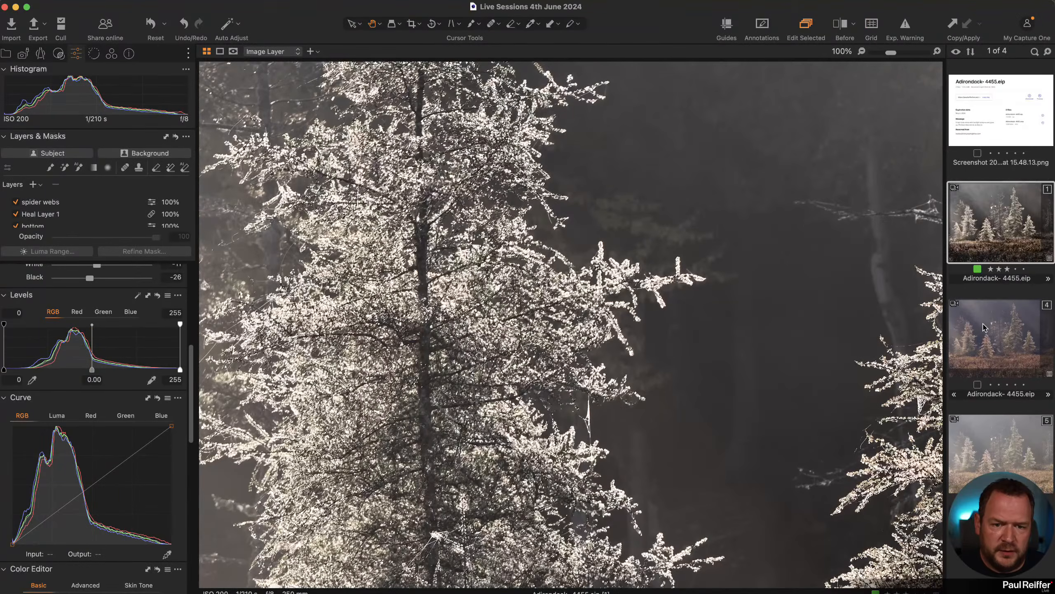
super+click(997, 333)
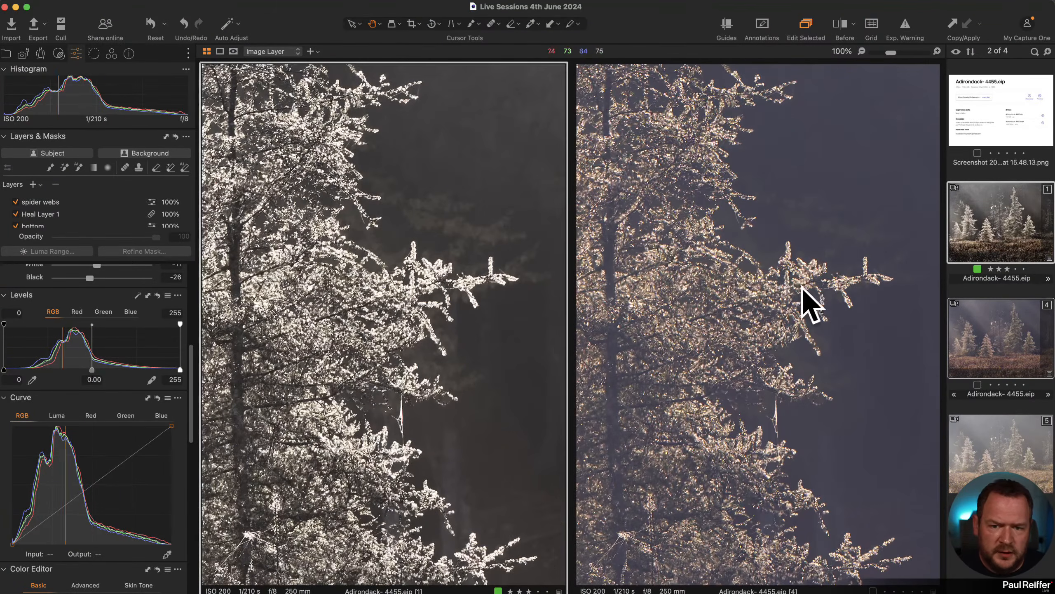
key(z)
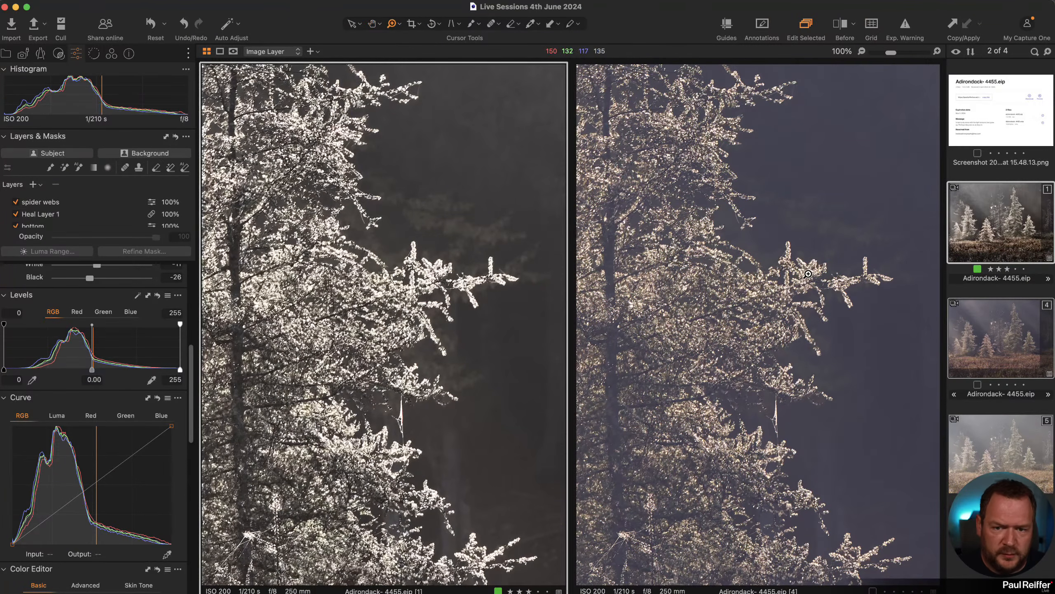
click(808, 274)
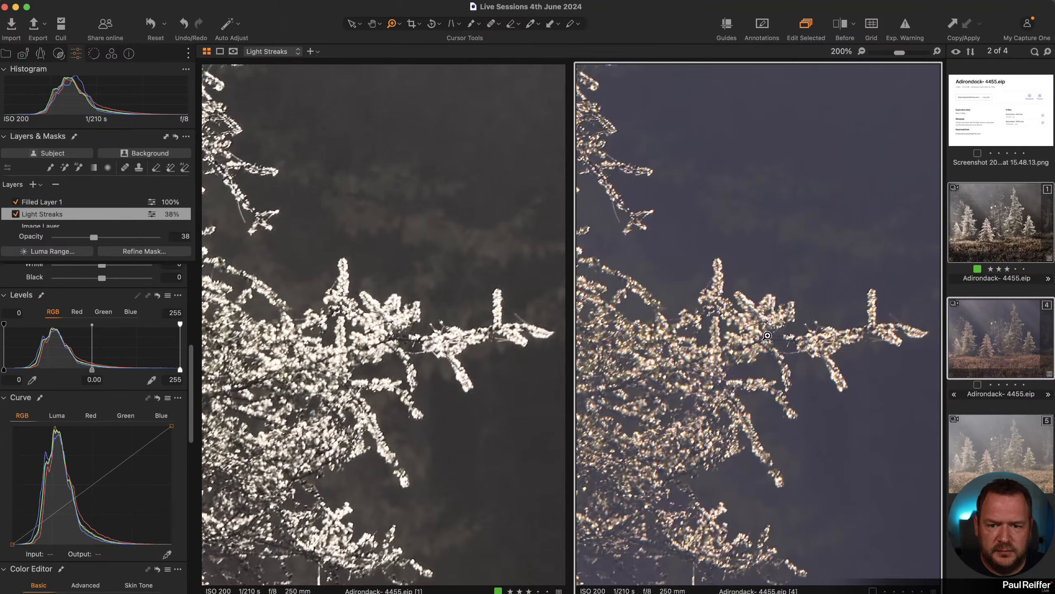
click(766, 335)
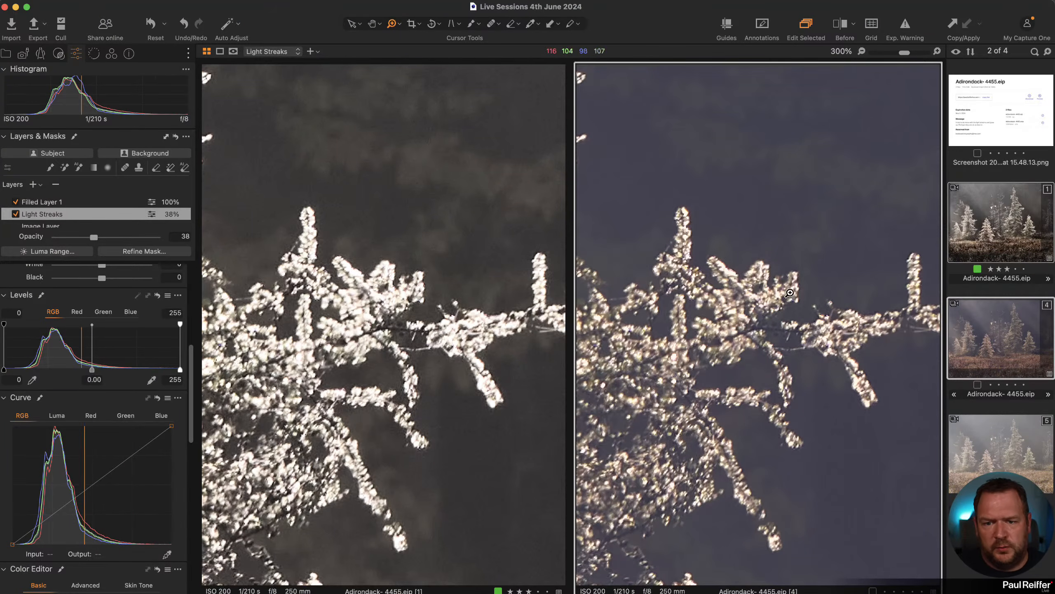
alt+click(801, 324)
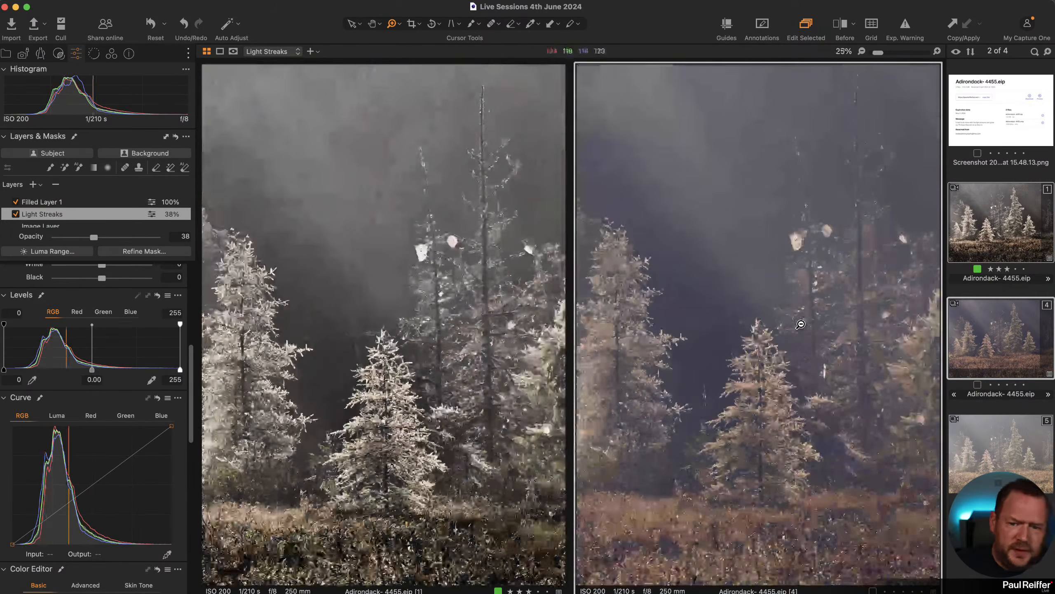
alt+click(801, 324)
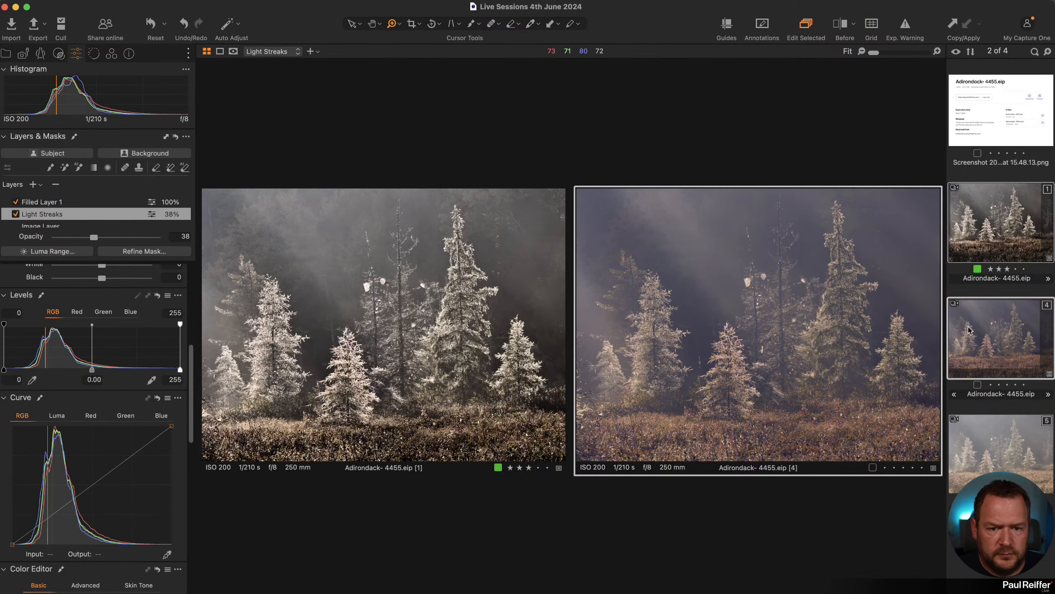
Step: View variant 4 alone and clone it with all its adjustments
click(962, 292)
click(997, 337)
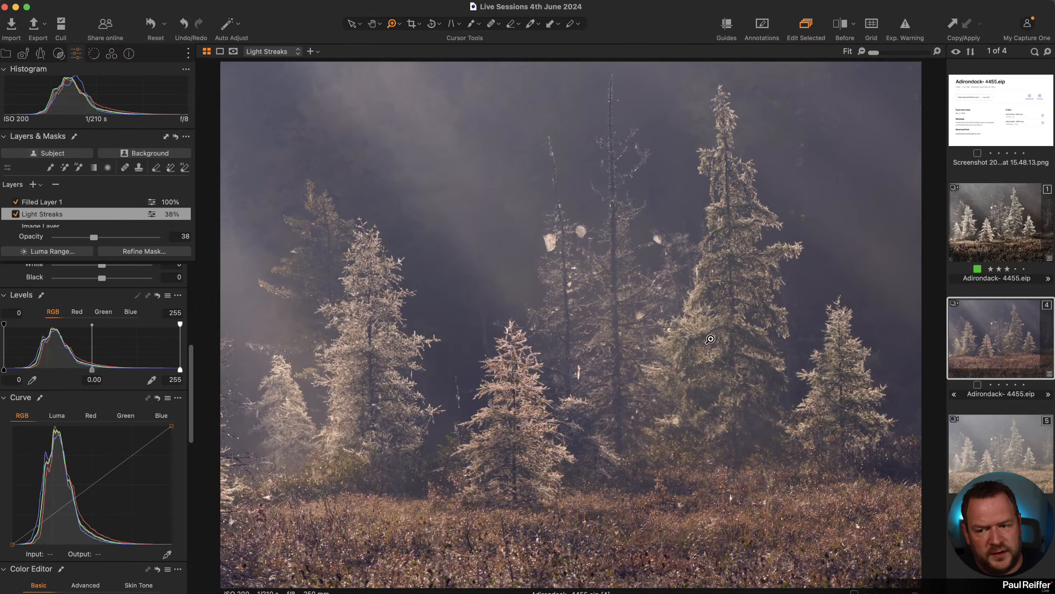
right_click(984, 330)
click(1032, 379)
Step: Paint the whole image of the cloned variant with an enlarged Deep Sky style brush and place the clone directly after variant 4
scroll(100, 316, up, 10)
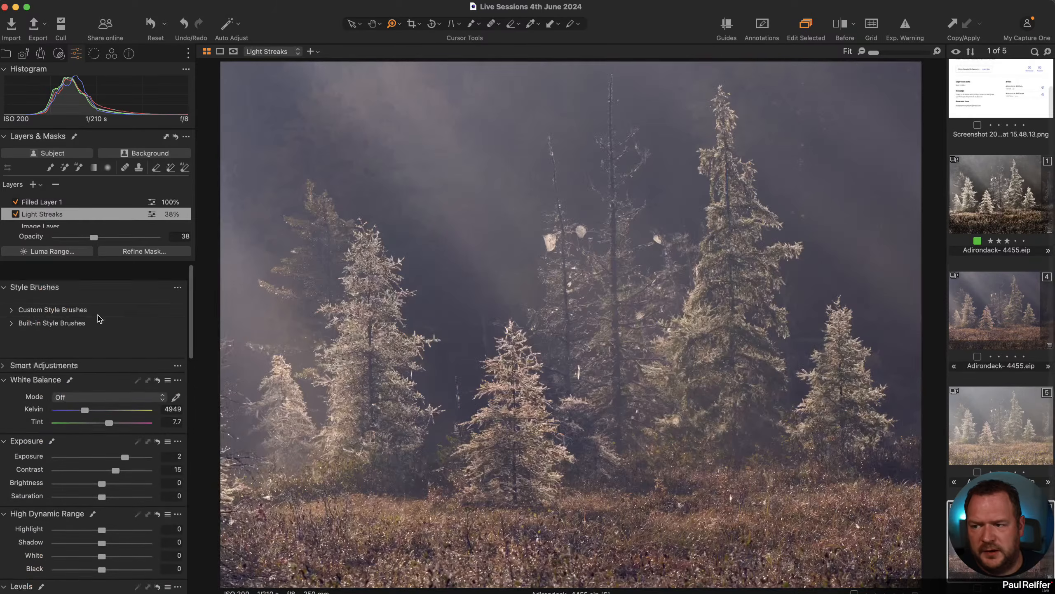
click(11, 307)
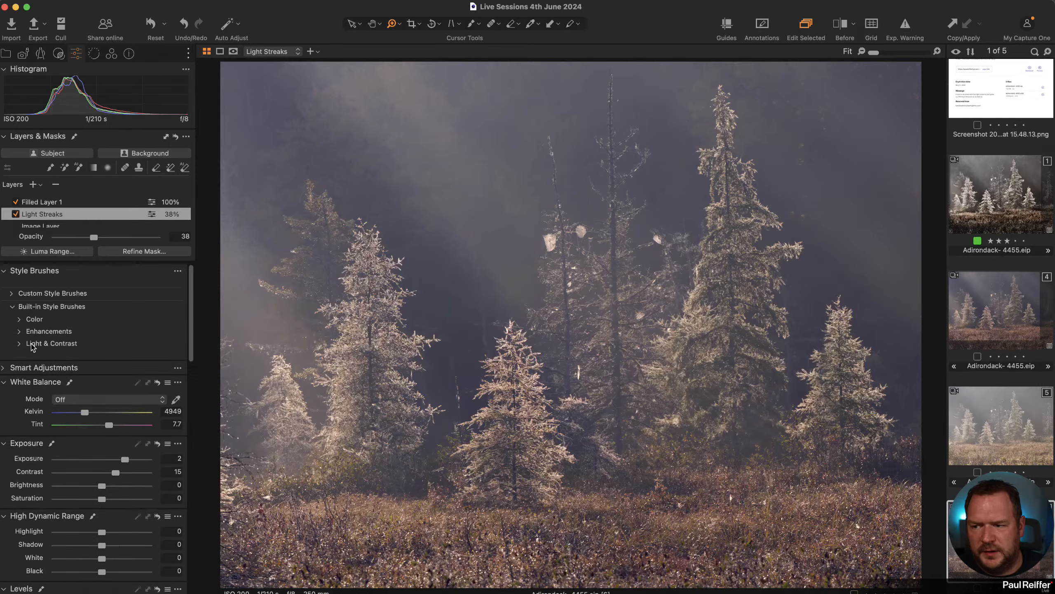
click(19, 331)
click(49, 356)
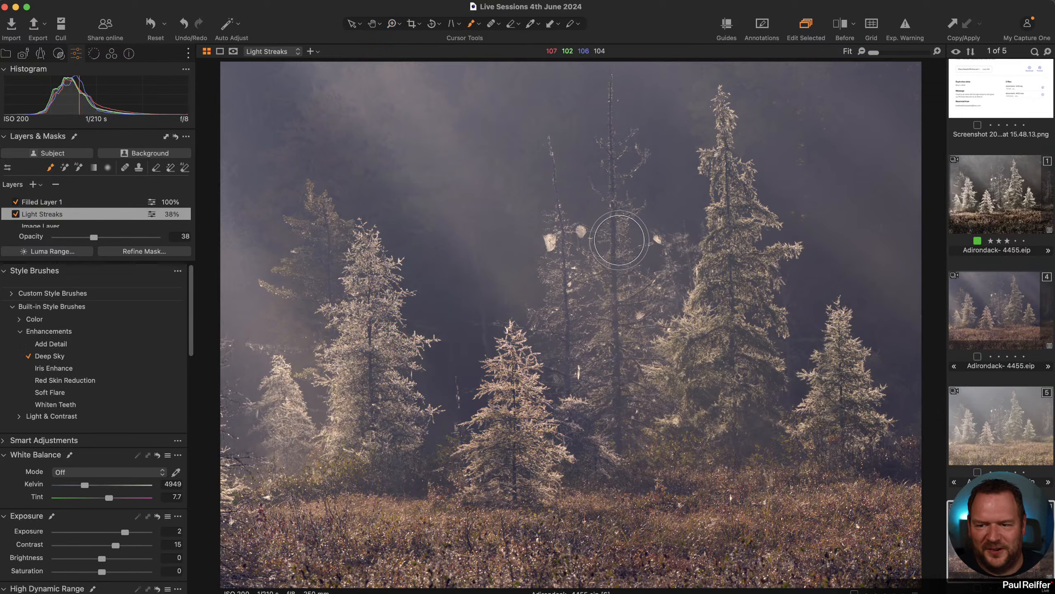
right_click(619, 234)
drag(599, 216, 605, 217)
click(465, 138)
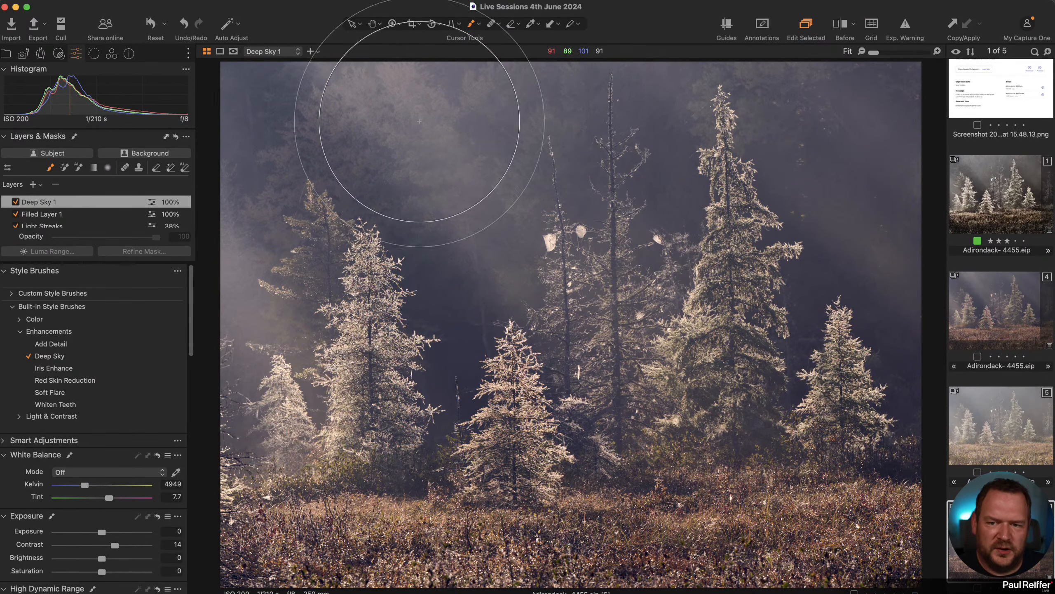
click(548, 336)
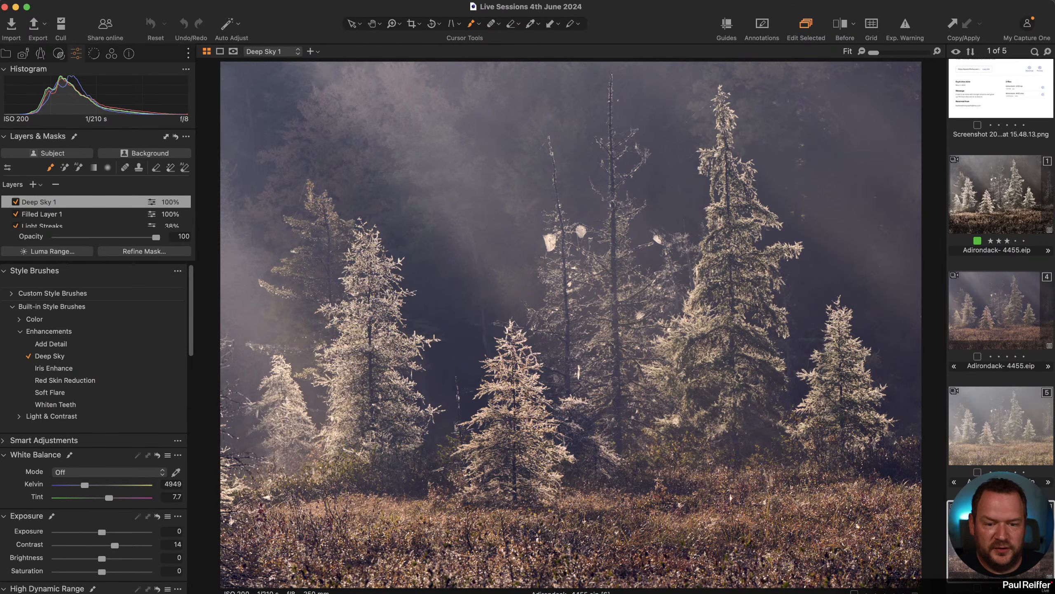
click(975, 434)
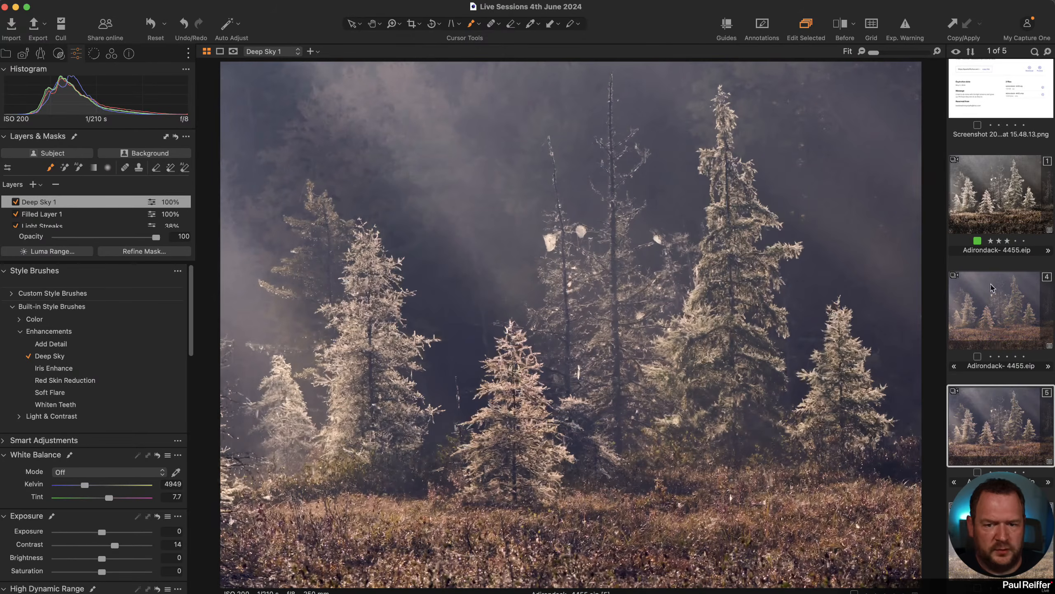
Step: View variants 1, 4 and 5 in turn, and check the mask coverage of variant 5's Deep Sky layer
click(997, 208)
click(988, 323)
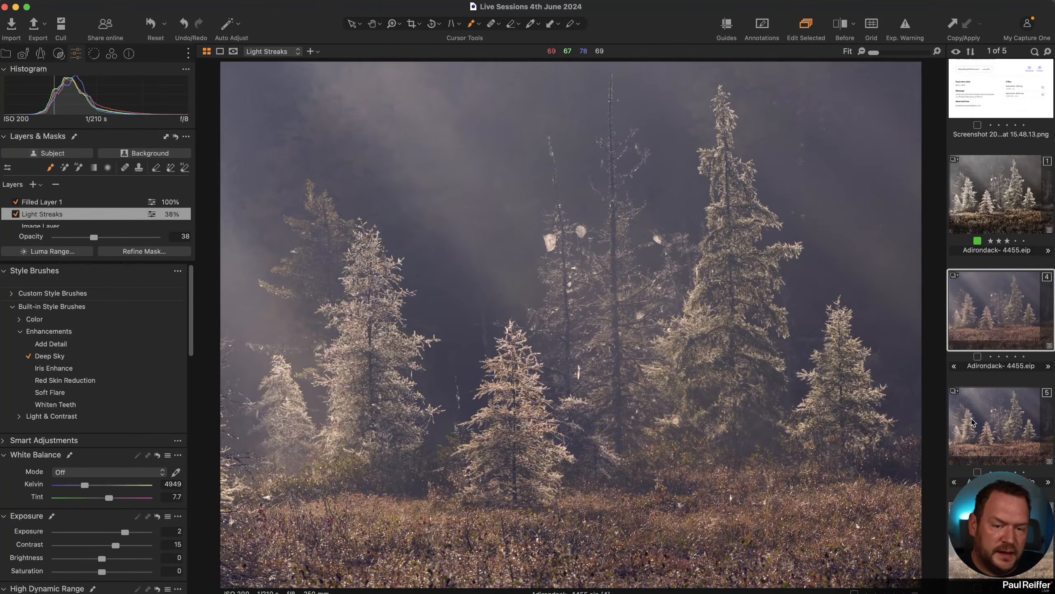
click(988, 425)
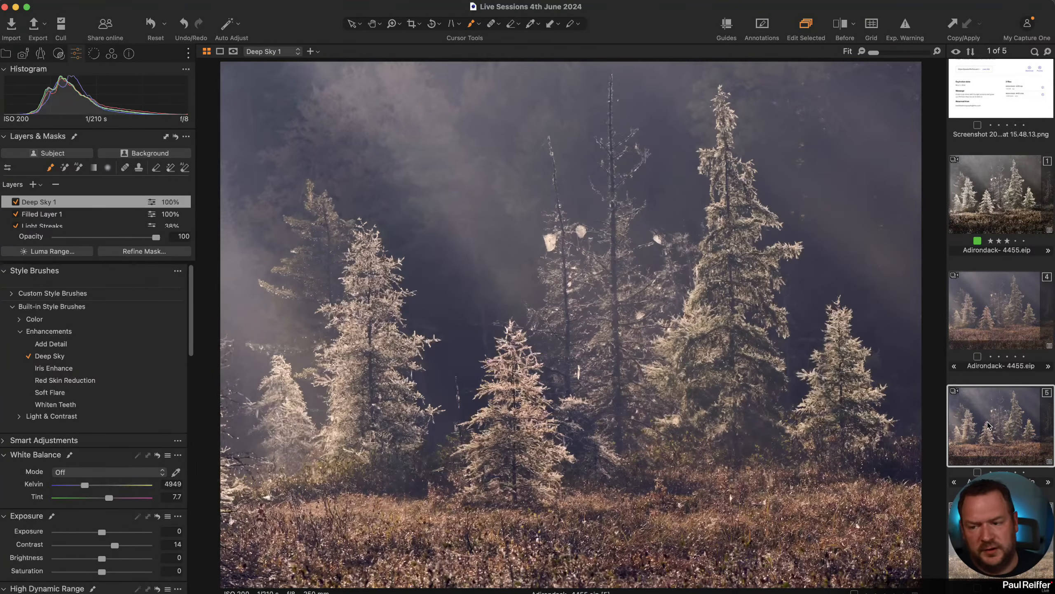
key(m)
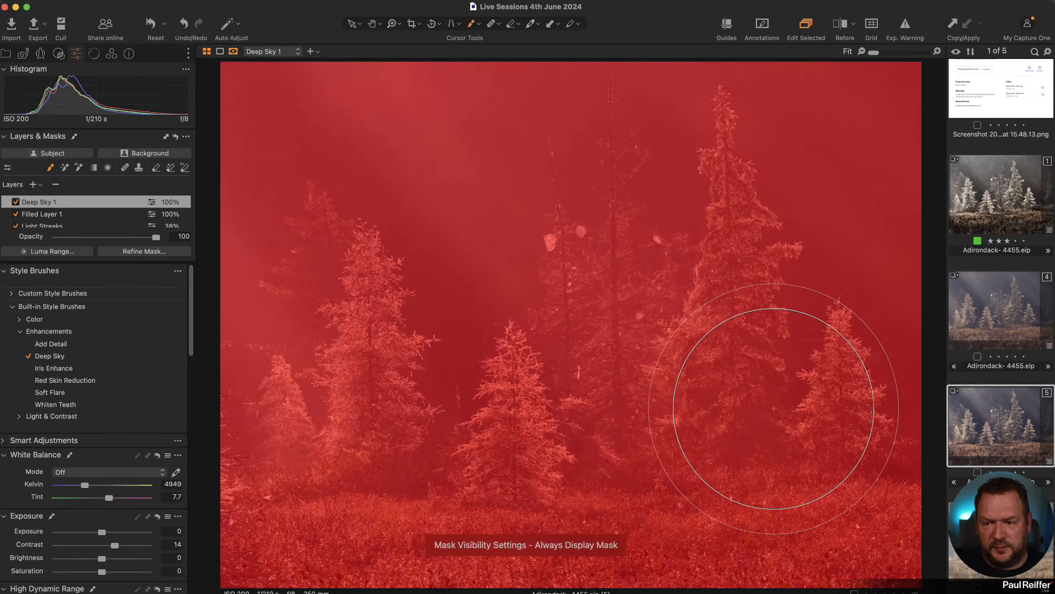
key(m)
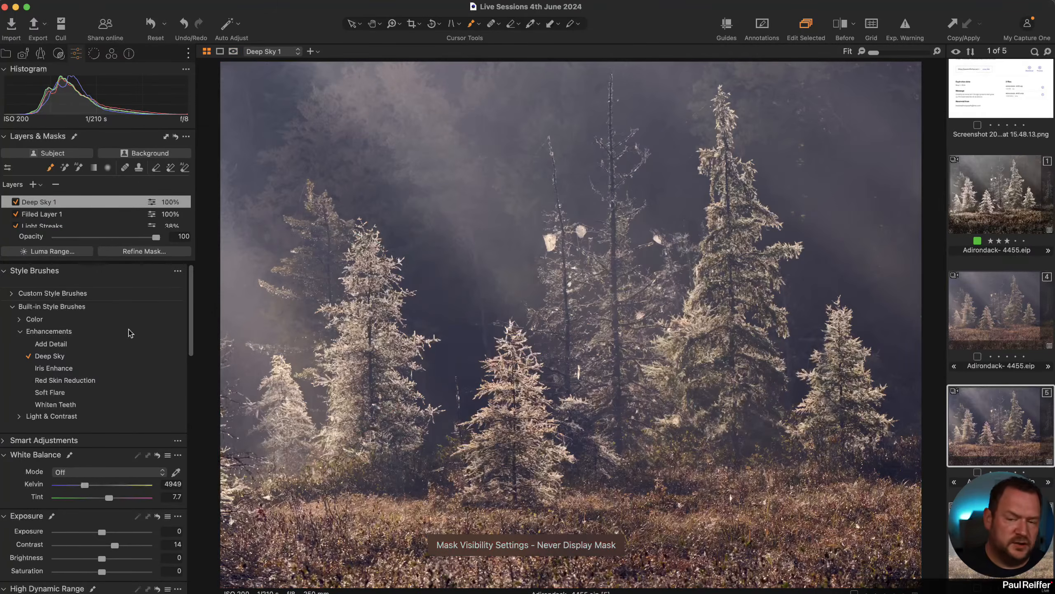
Step: Compare variants 1, 4 and 5 side by side, then view variant 4 alone
click(13, 308)
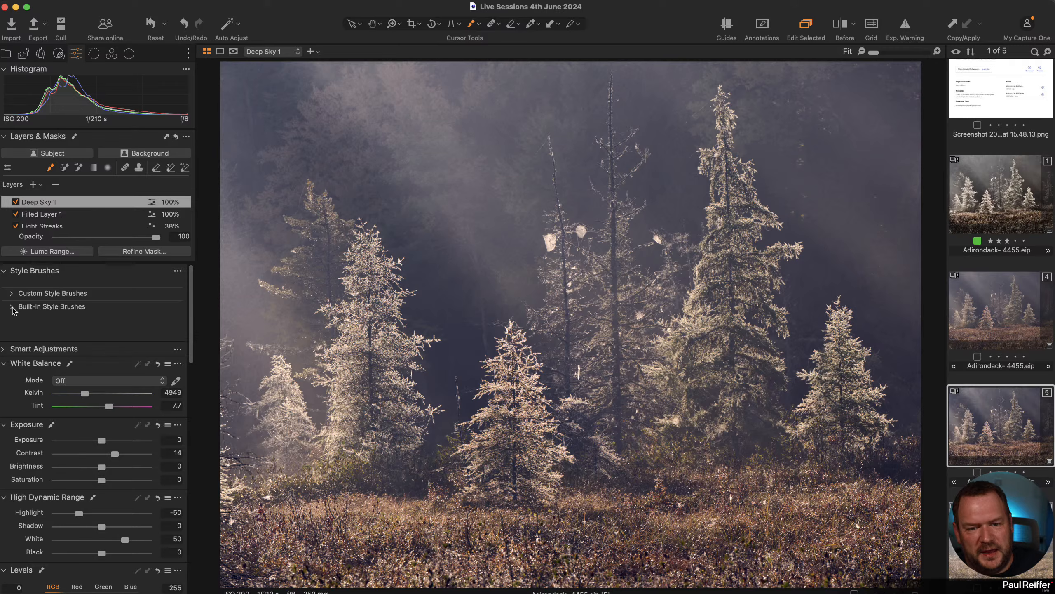
shift+click(1000, 196)
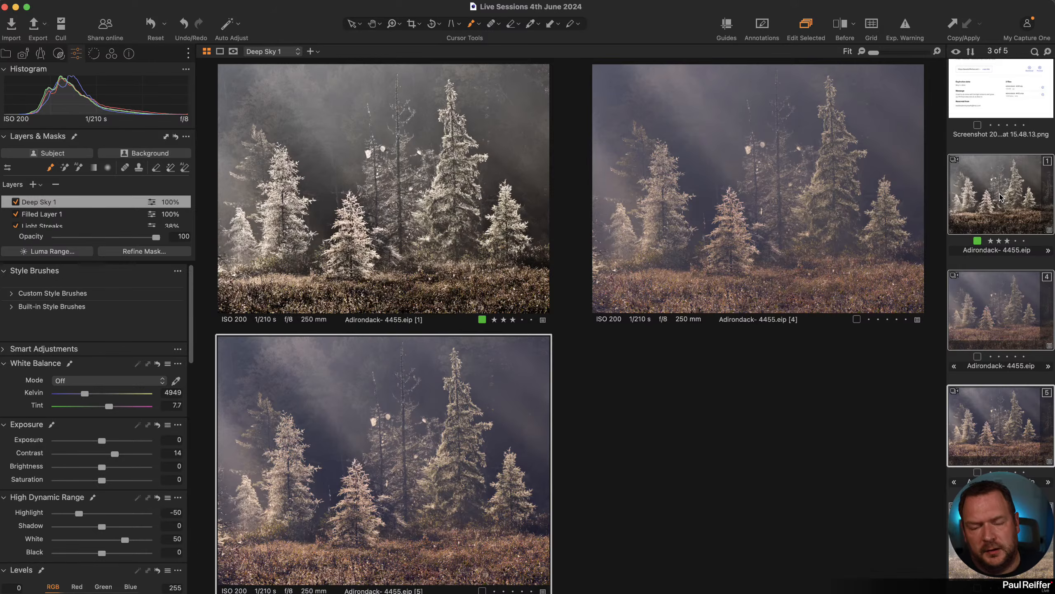
click(993, 267)
click(1001, 308)
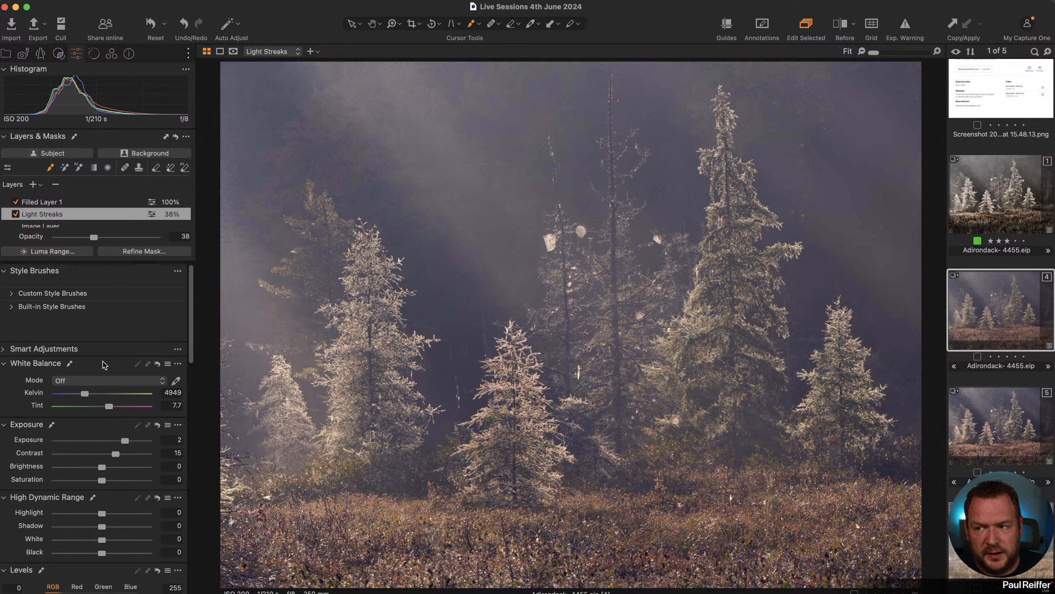
Step: Set the last, unedited variant's curve to Linear Response and move it ahead of the graded variants, directly after variant 1
scroll(110, 353, down, 10)
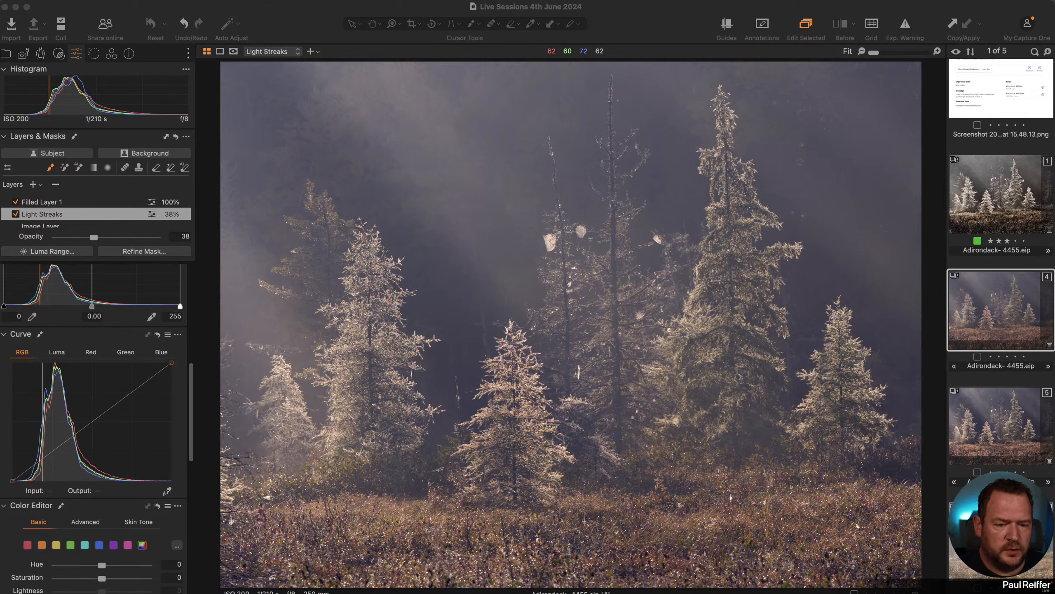
key(Down)
key(Down)
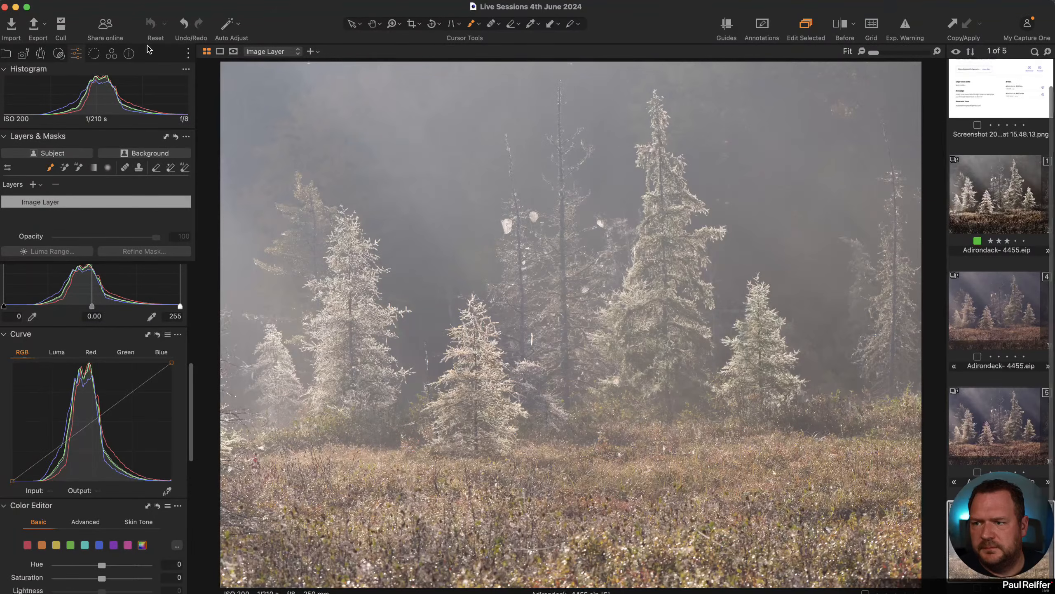
click(112, 54)
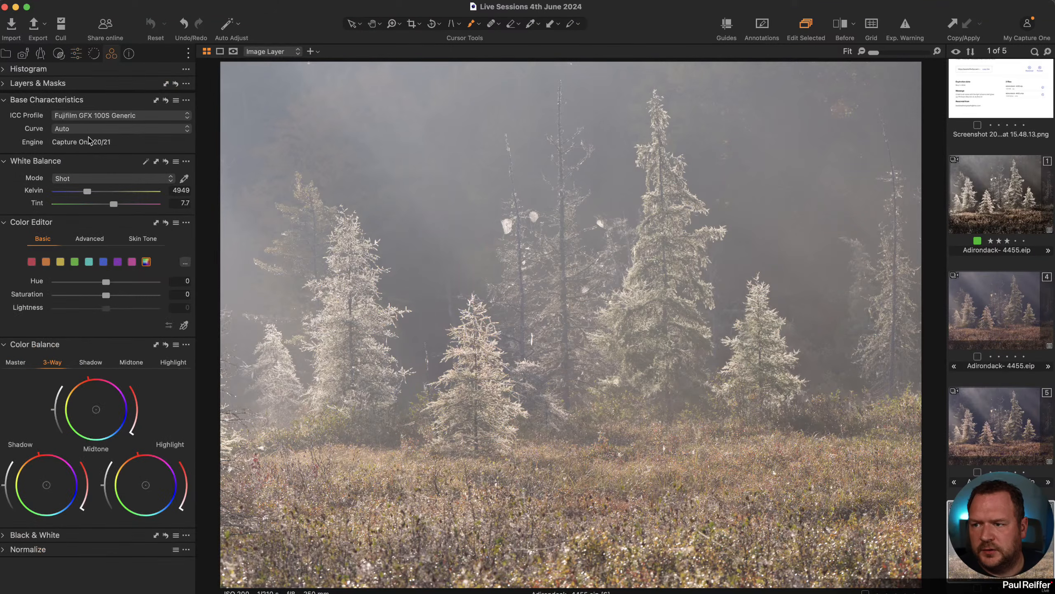
click(95, 129)
click(81, 408)
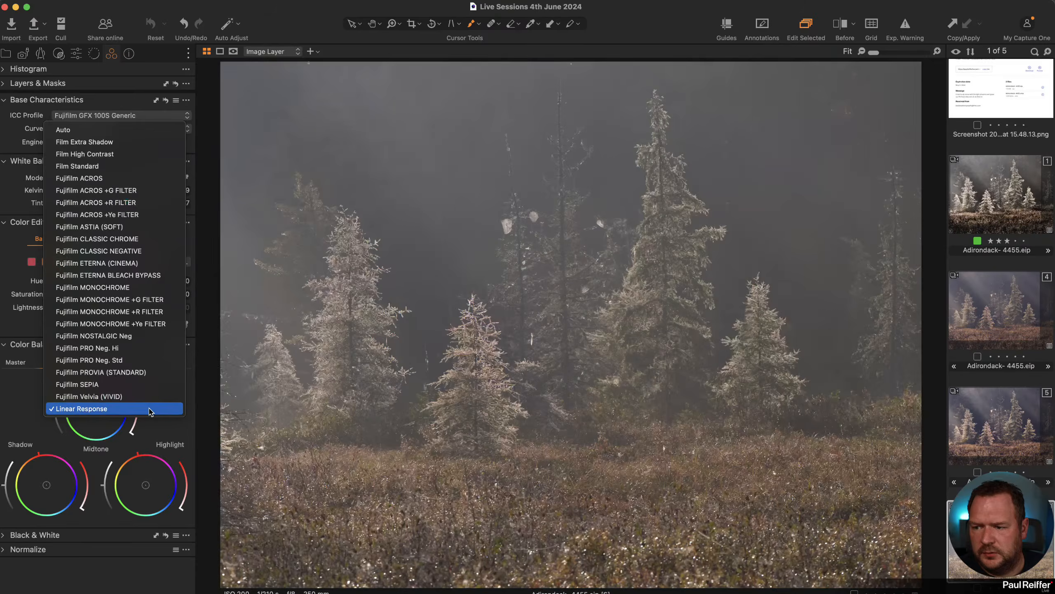
click(970, 360)
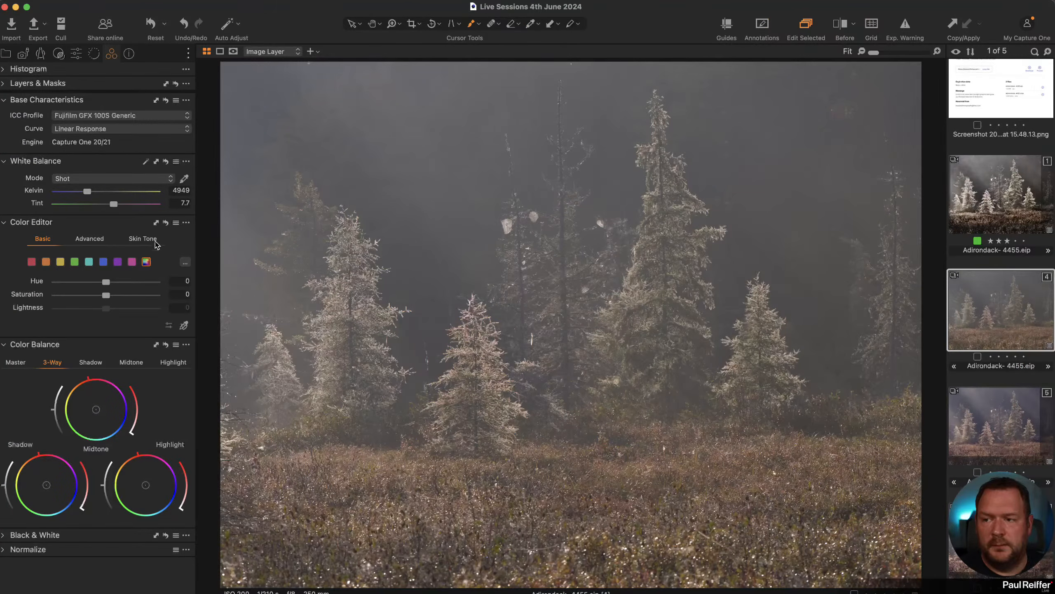
Step: Add a new filled adjustment layer to the Linear Response variant and check its mask coverage
click(76, 53)
click(33, 184)
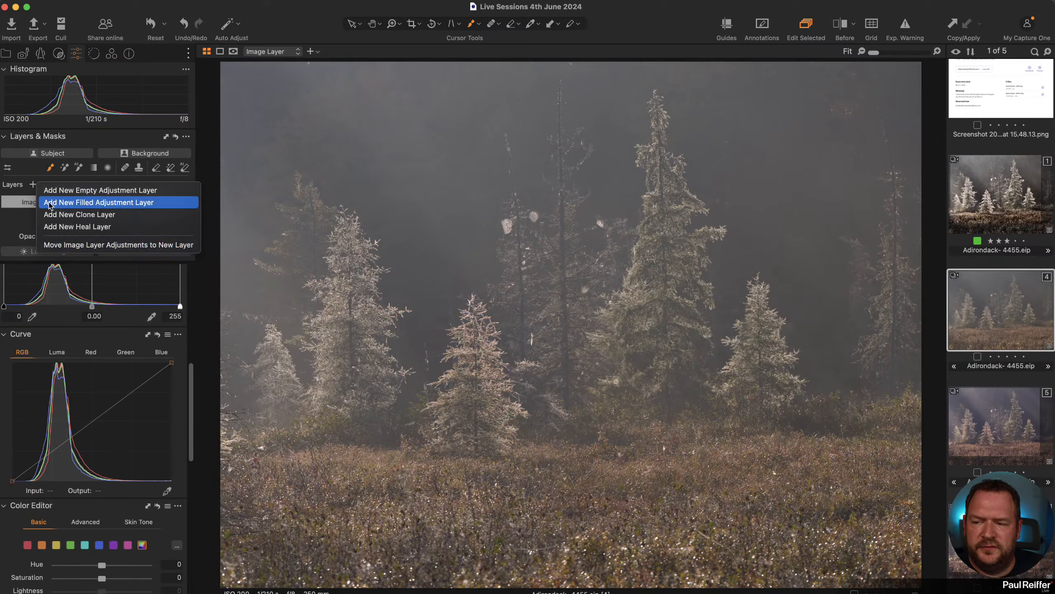
click(95, 202)
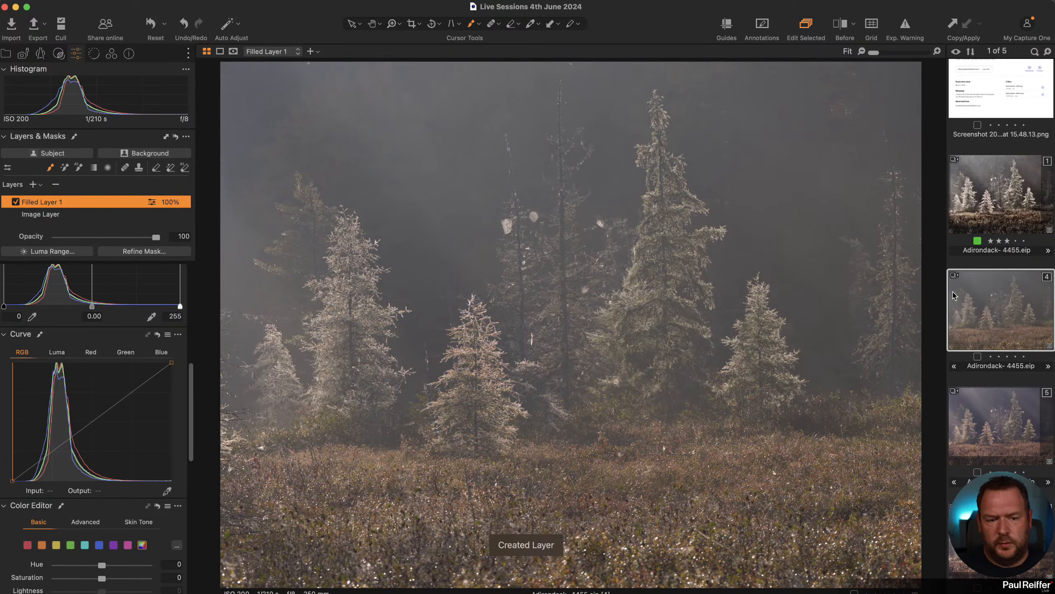
key(m)
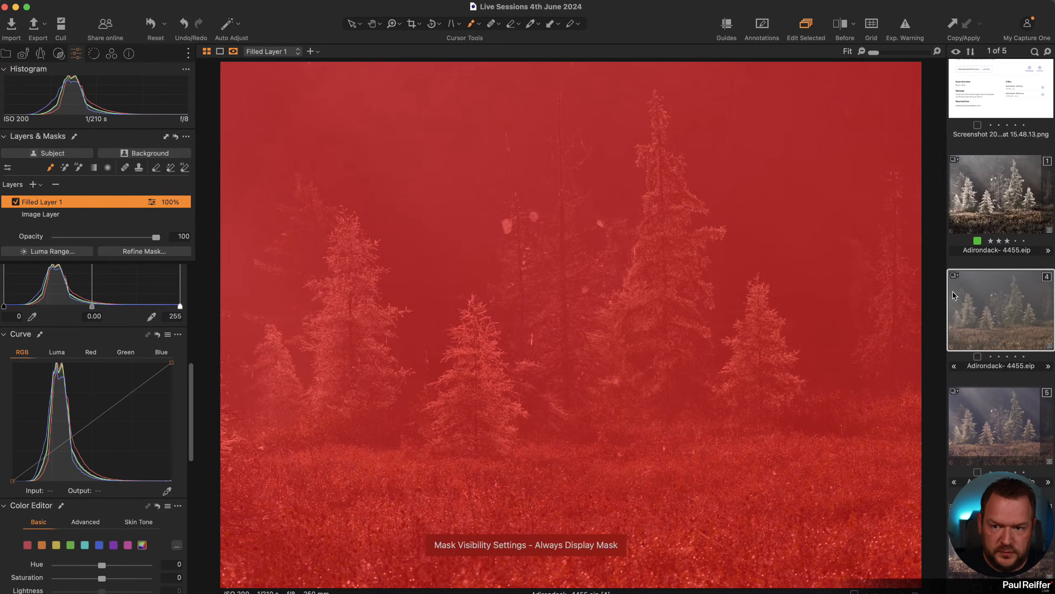
key(m)
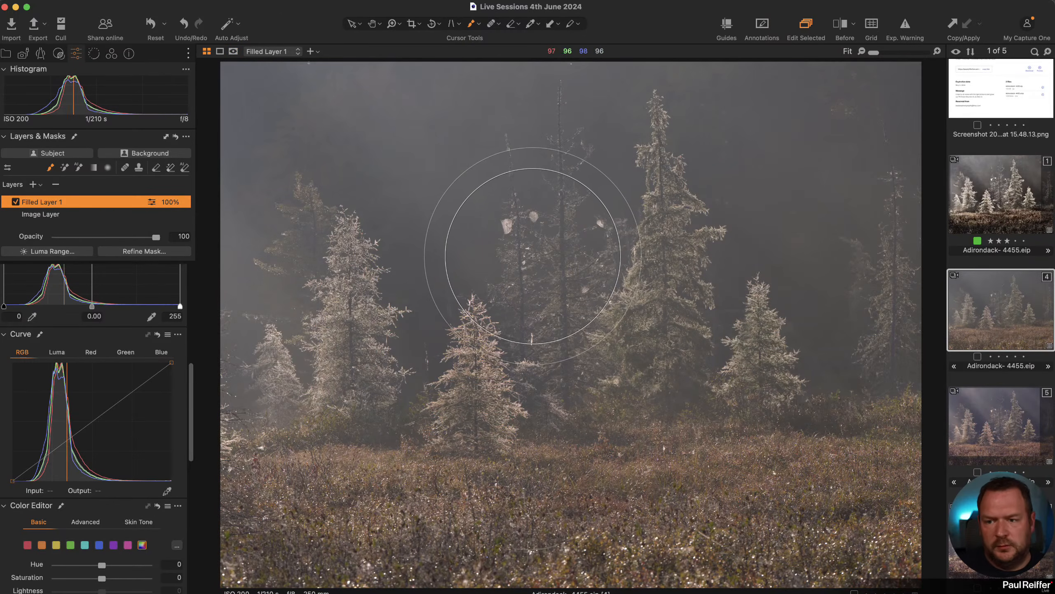
key(v)
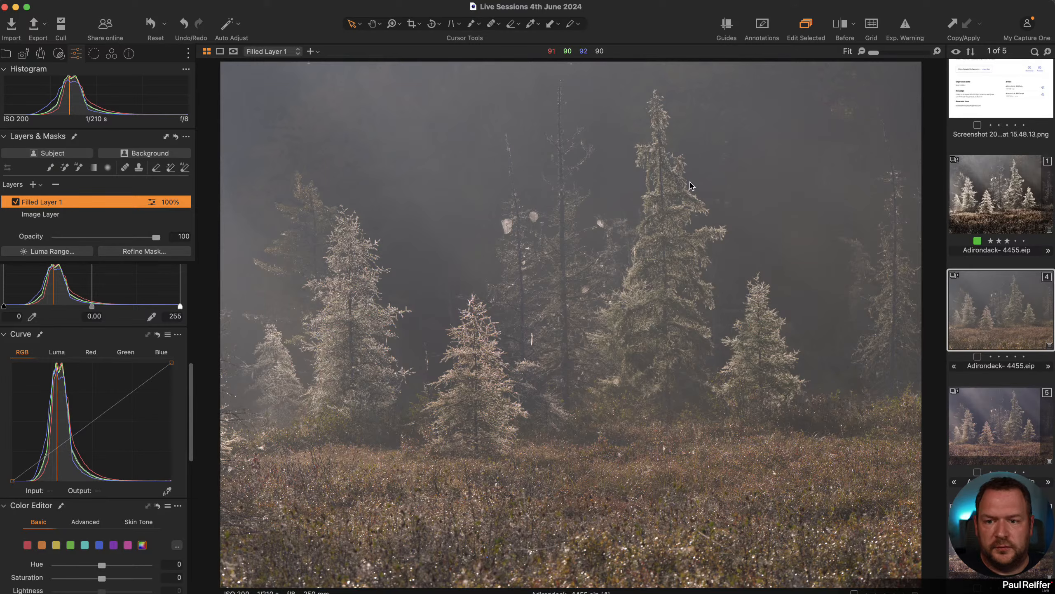
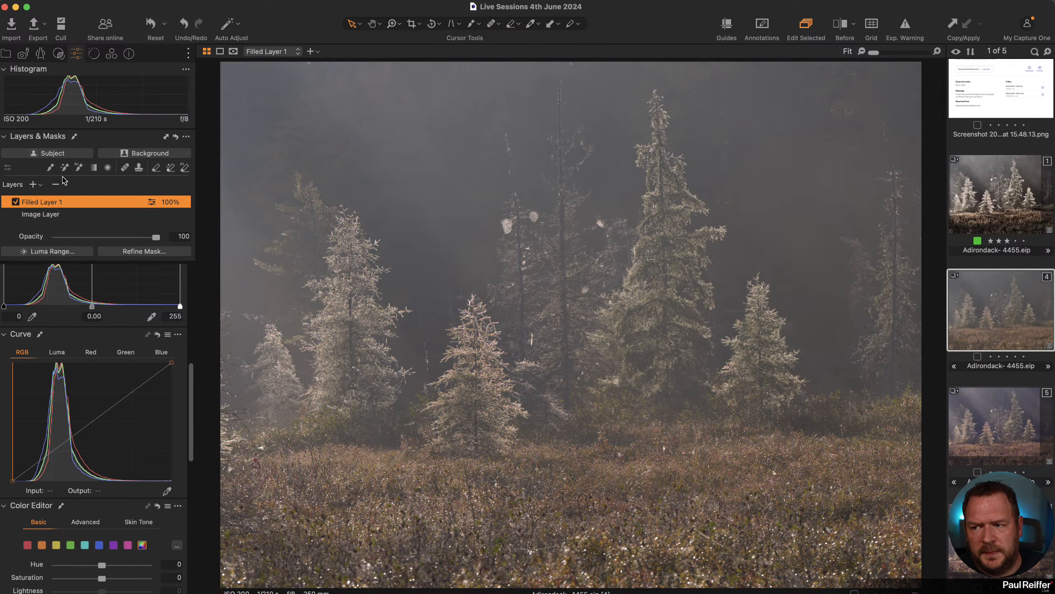
Step: Clear the filled layer's mask, paint one diagonal light streak from the upper sky to the foreground with a smaller brush, and display its mask
right_click(84, 202)
click(61, 195)
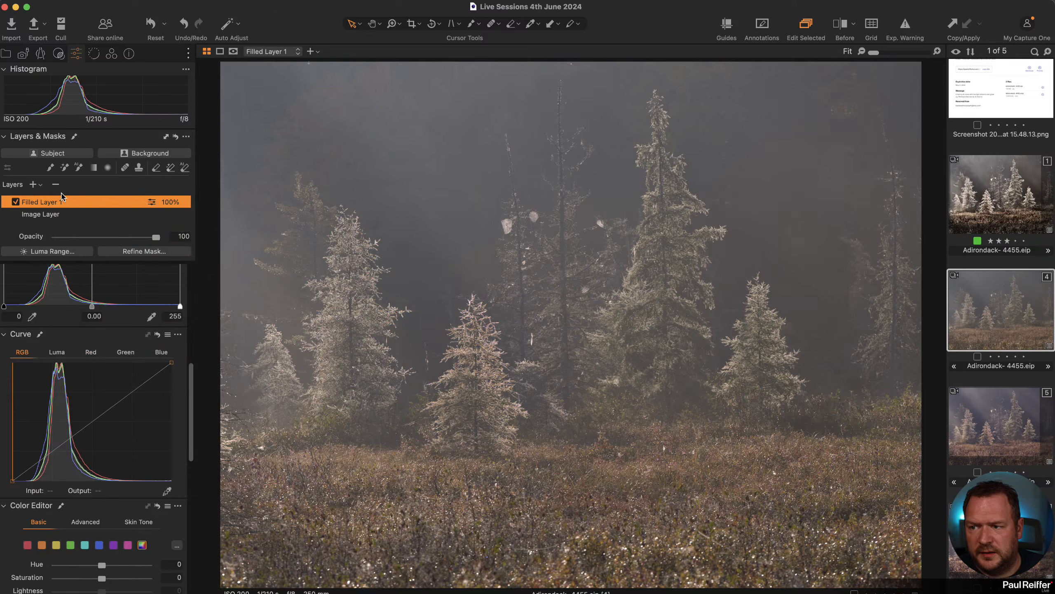
click(50, 167)
right_click(446, 214)
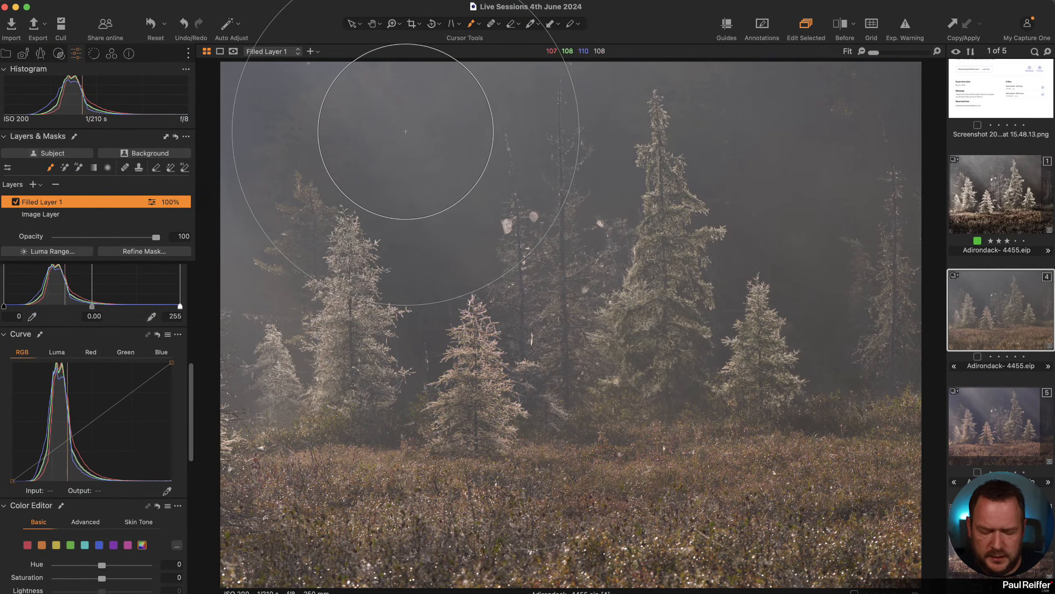
key(bracketleft)
key(bracketleft)
key(bracketleft)
key(bracketleft)
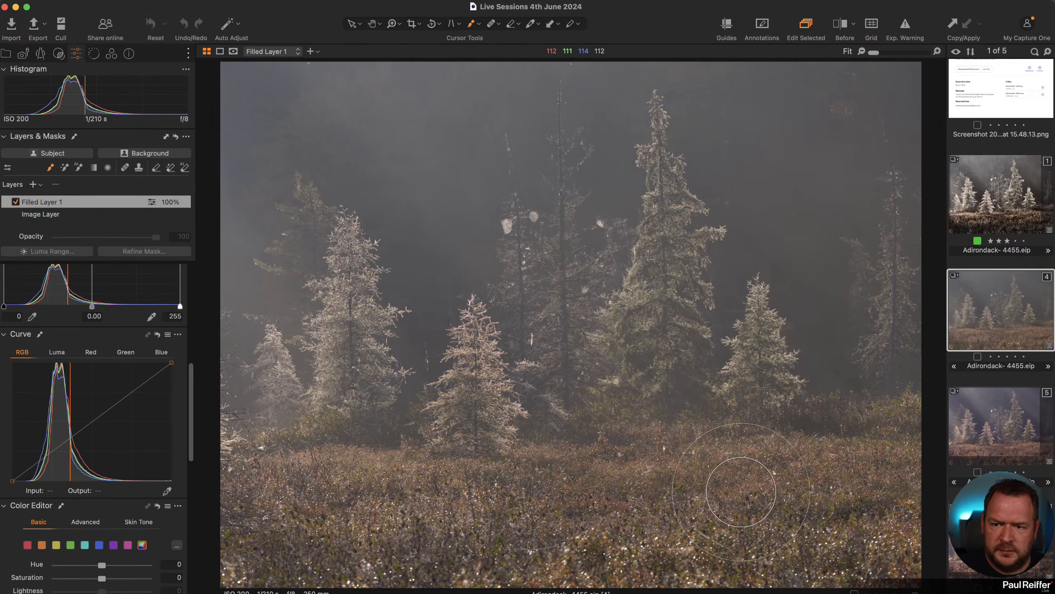
key(m)
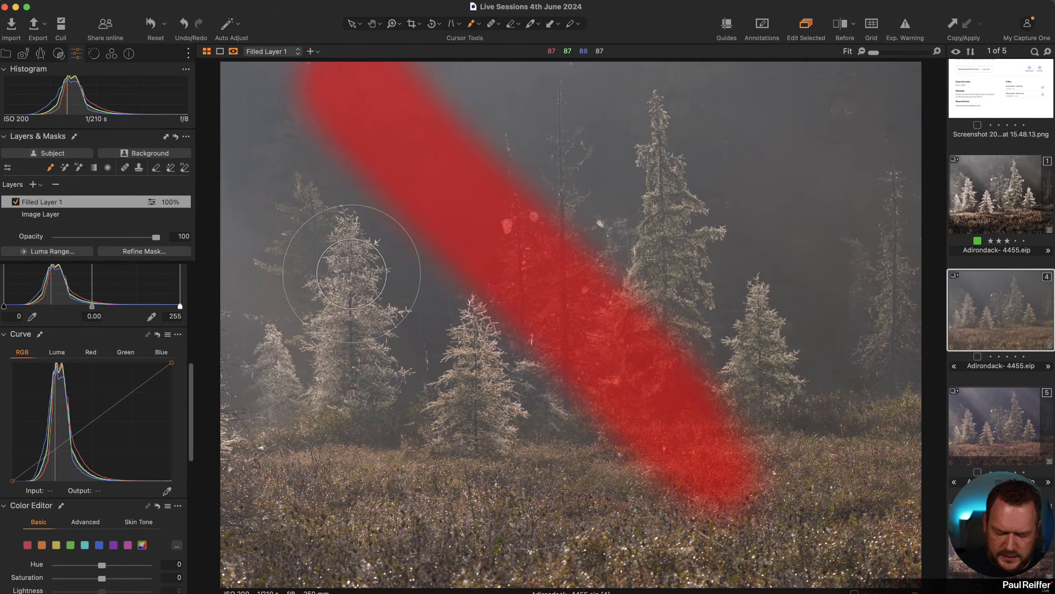
Step: Limit the streak mask with a Luma Range of 90 to 112 and falloff of 70 to 132
click(62, 251)
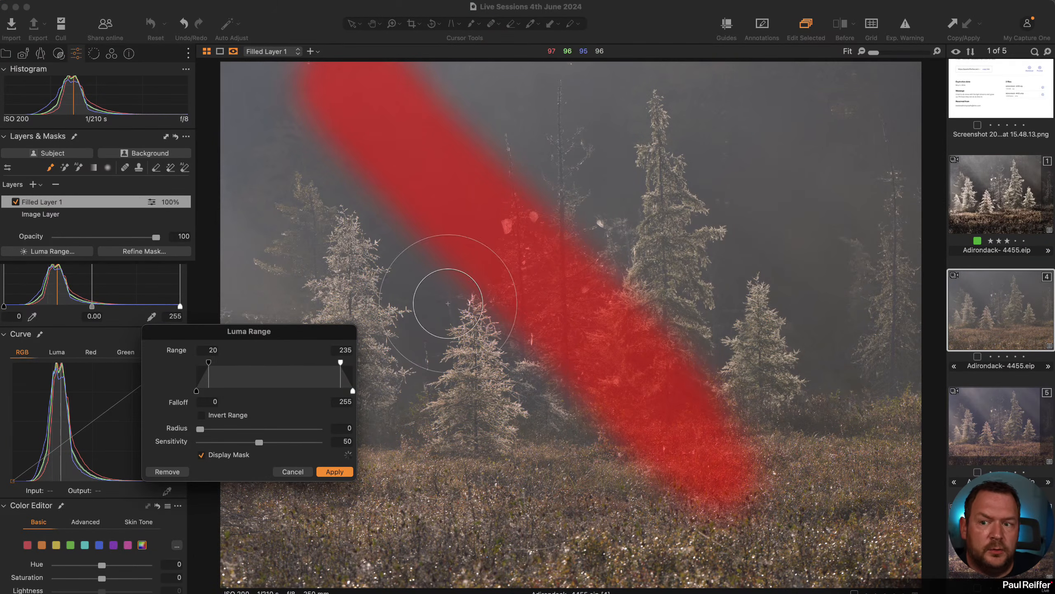
drag(340, 362, 267, 368)
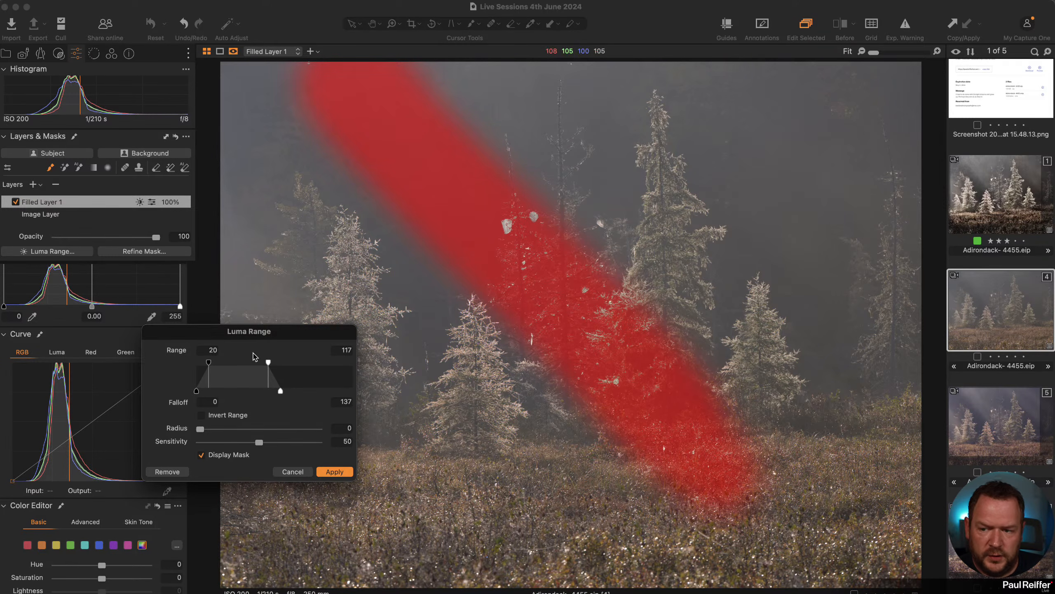
mouse_move(269, 364)
mouse_down()
mouse_move(224, 365)
mouse_move(251, 365)
mouse_up()
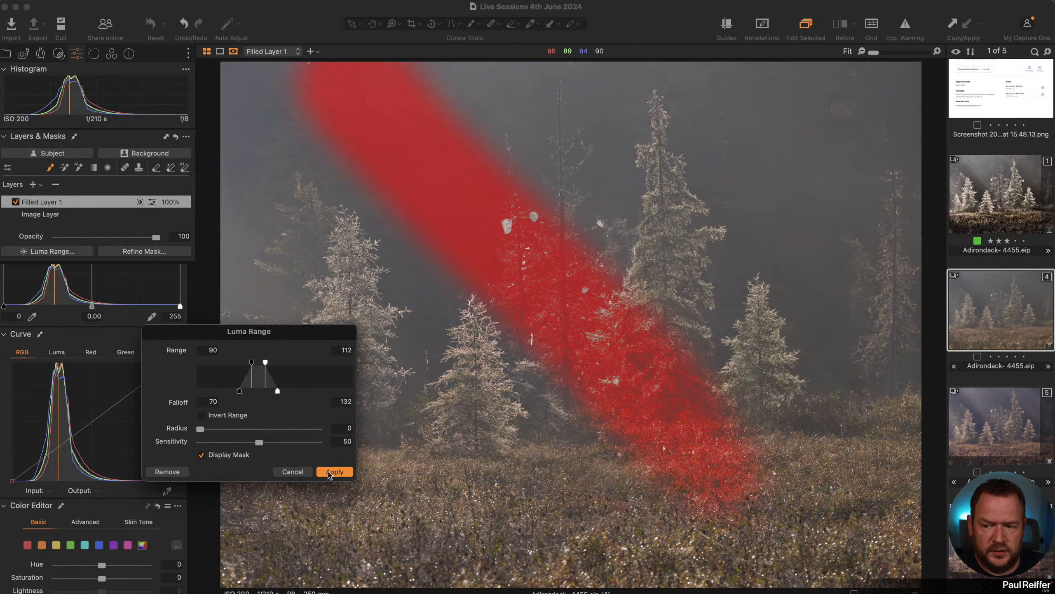
click(331, 472)
Step: Show the streak mask in grayscale and compare it with variant 5's Light Streaks mask
key(alt+m)
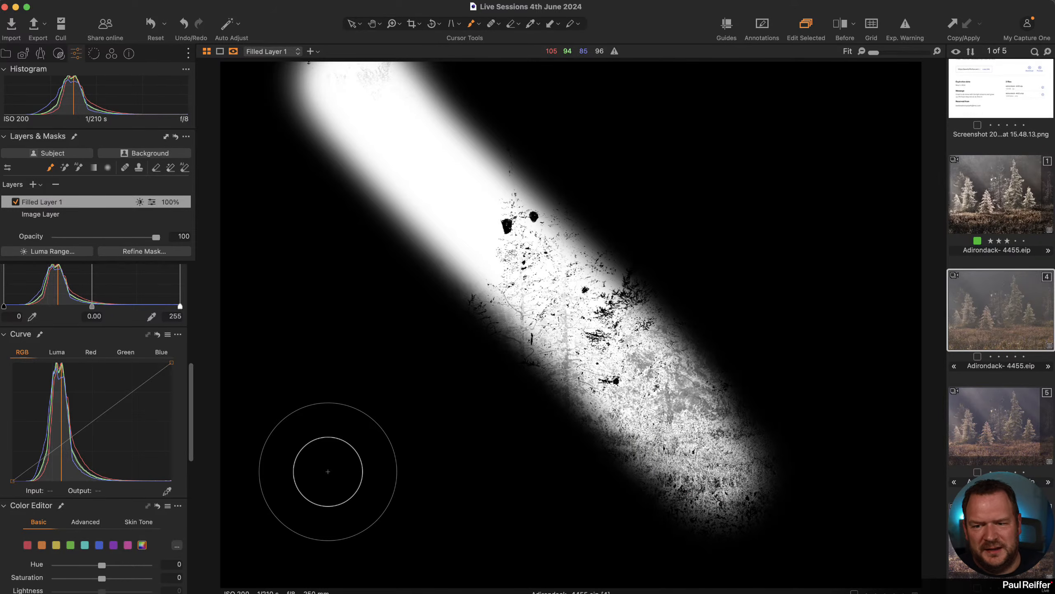
click(991, 442)
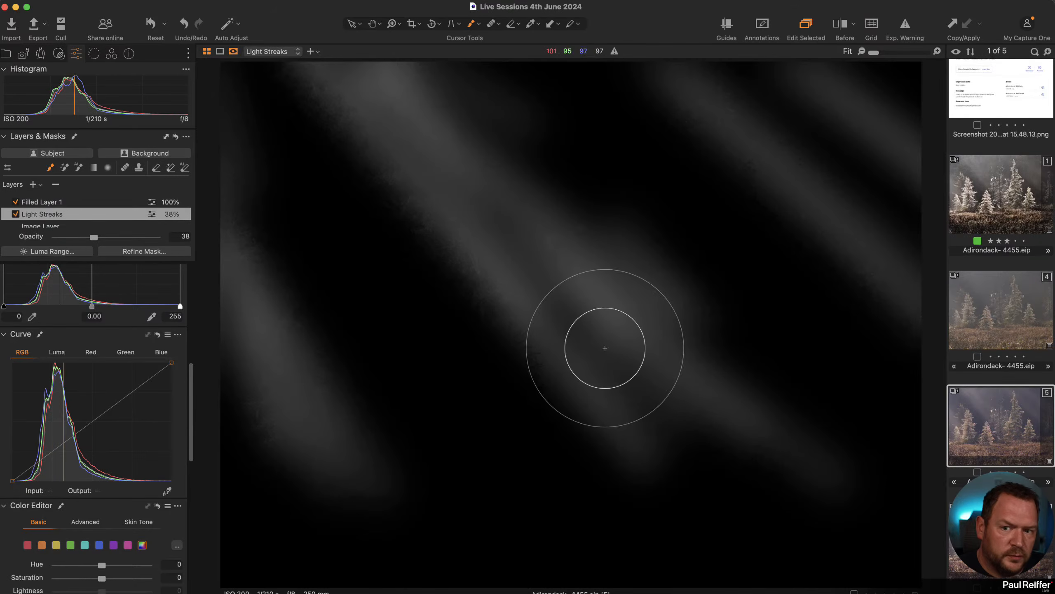
click(1004, 328)
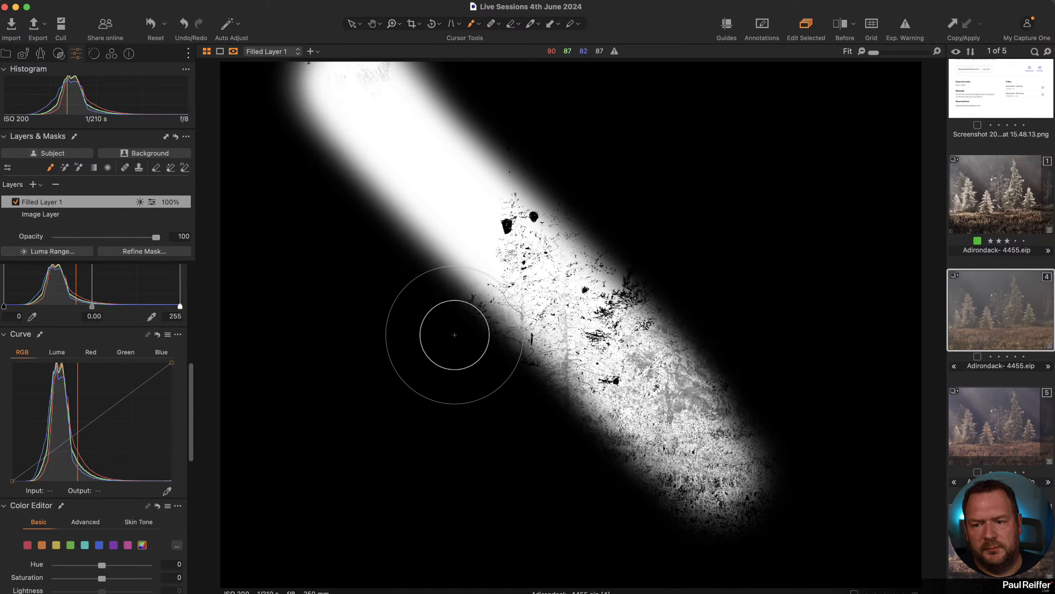
Step: Refine the streak mask with a radius of 264
right_click(106, 204)
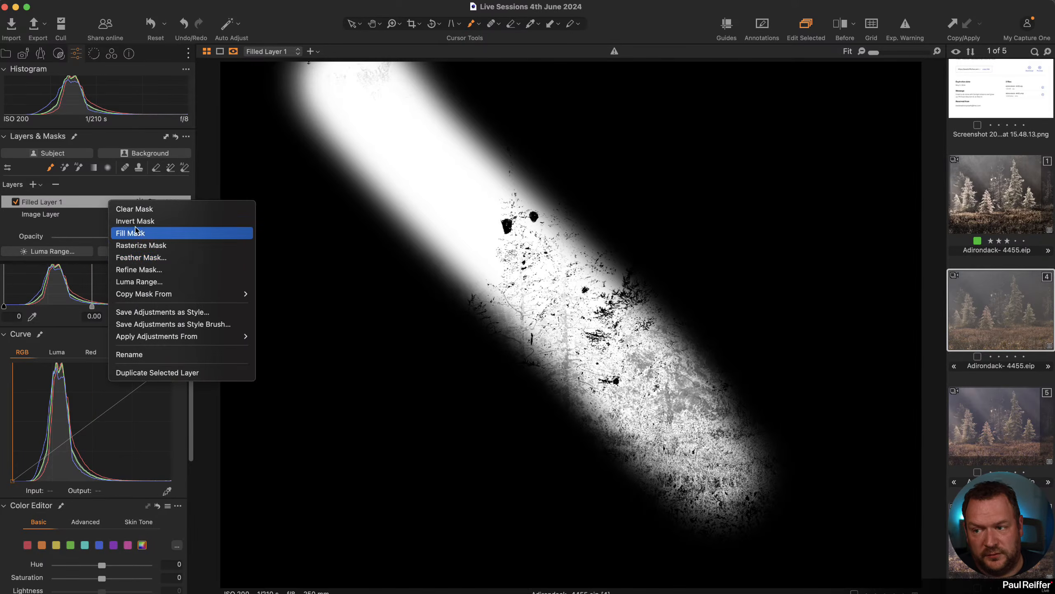
click(162, 246)
click(824, 525)
click(144, 251)
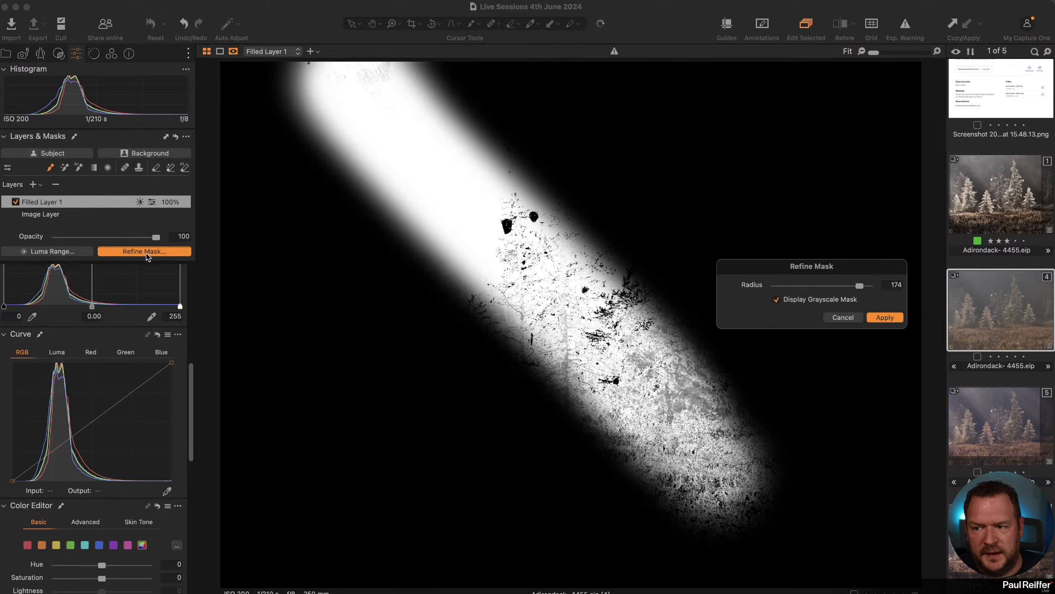
drag(863, 285, 868, 287)
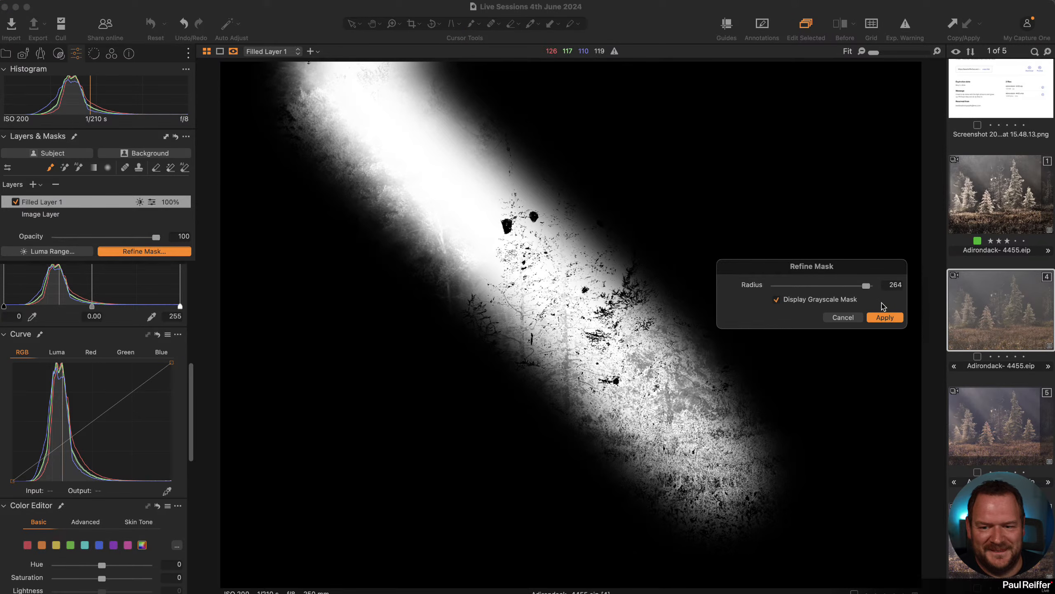
click(885, 317)
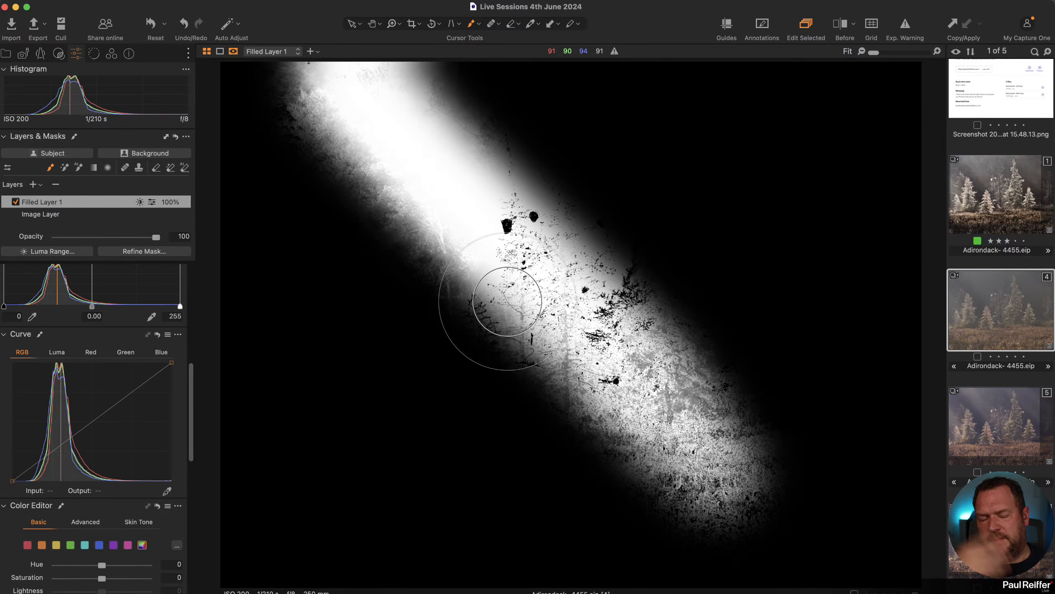
Step: Delete the Linear Response variant, check variant 5's Light Streaks mask as a color overlay, and hide the mask
key(Delete)
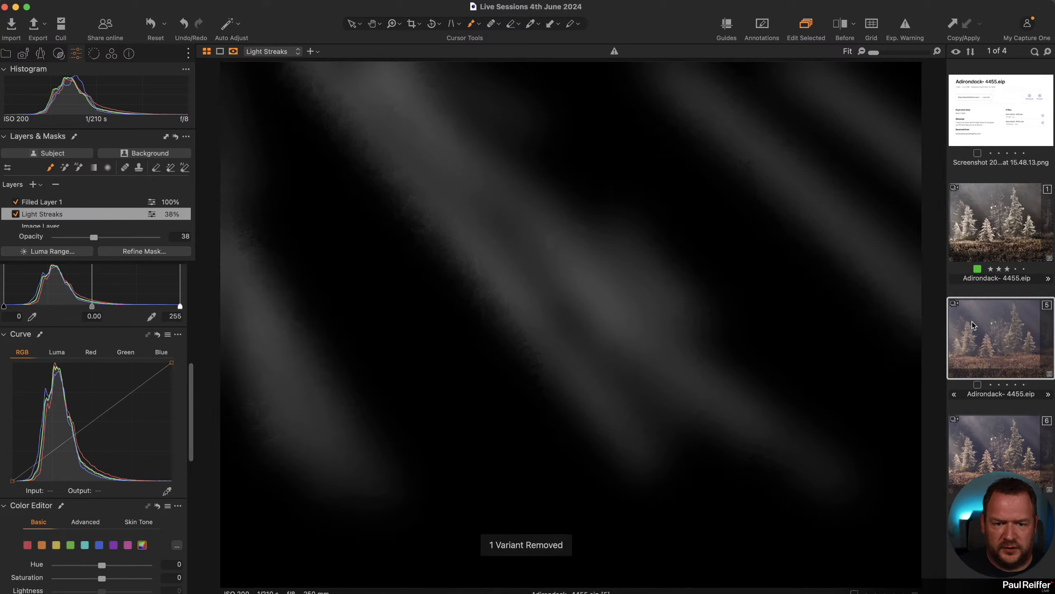
key(m)
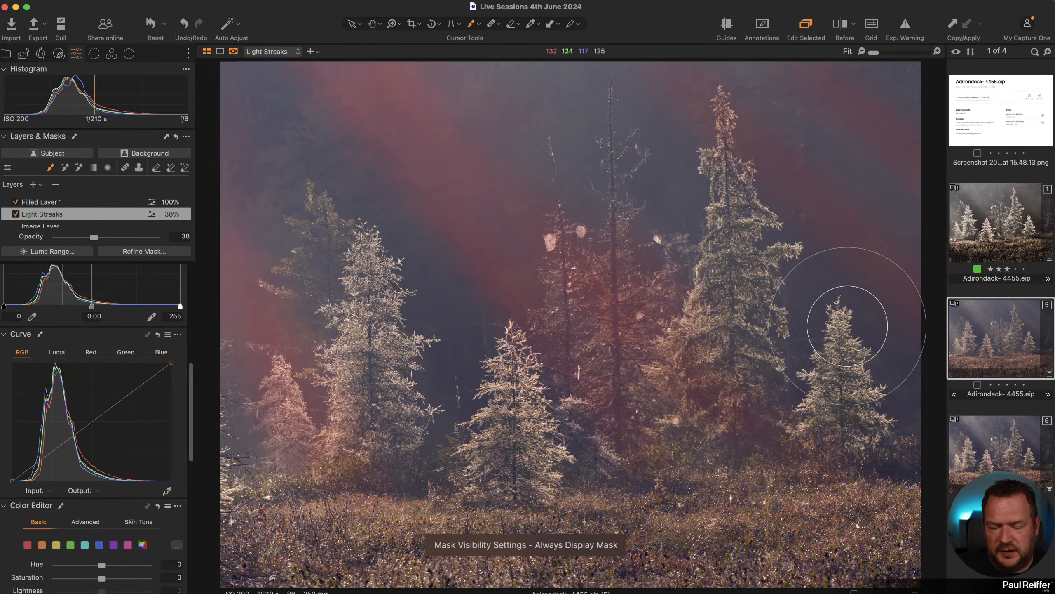
key(m)
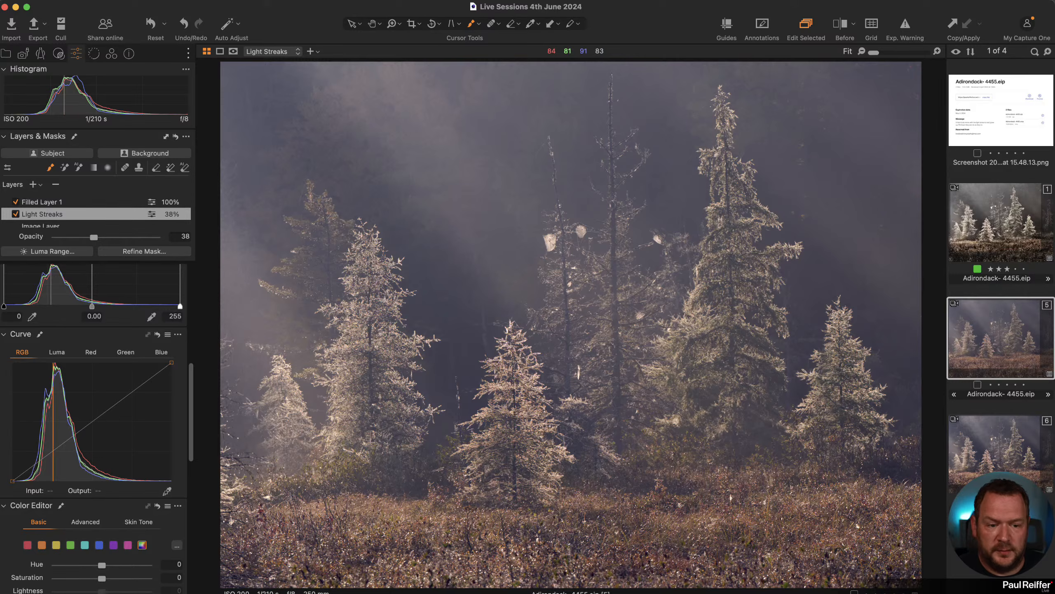
Step: Open the user collection containing Miners_Lamp.eip and show the adjustment tools for its variant 1
click(9, 54)
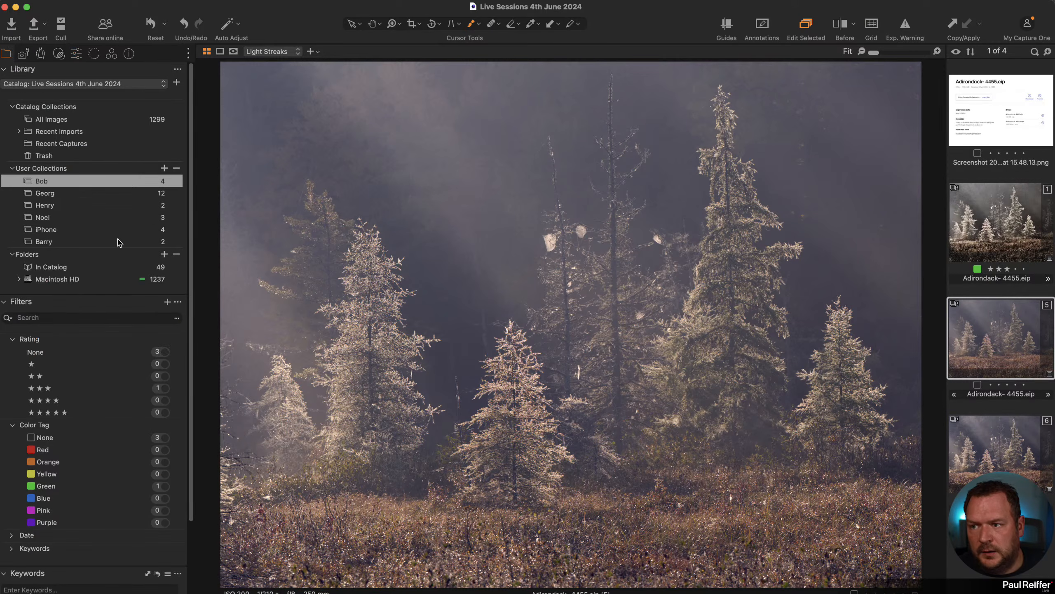
click(72, 196)
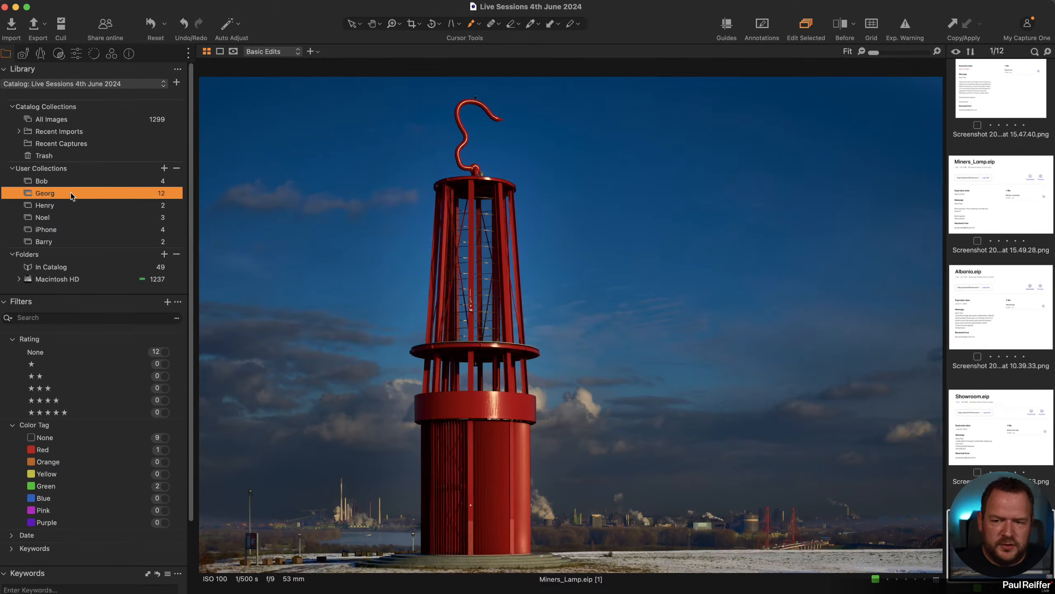
scroll(1020, 308, down, 5)
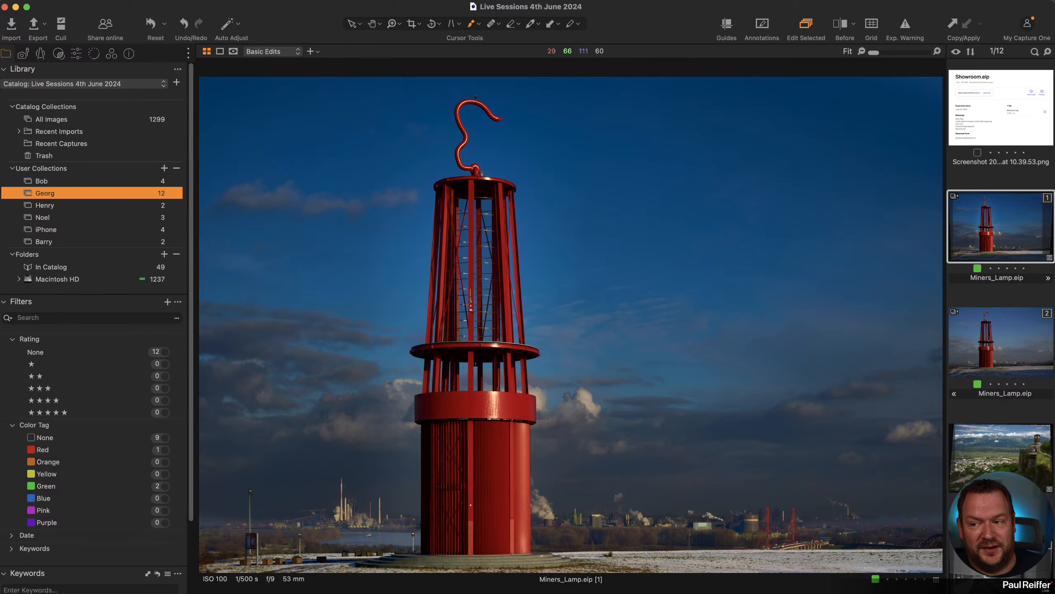
click(76, 53)
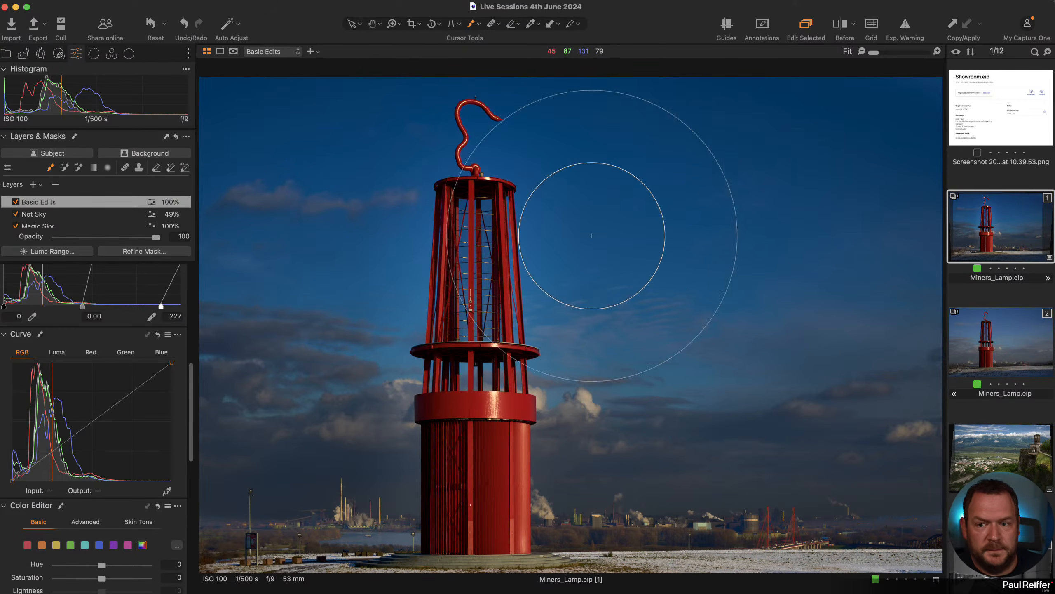
Step: Inspect the red tower's edges against the sky on both sides at 100% and 200%, then fit the image to the viewer
key(z)
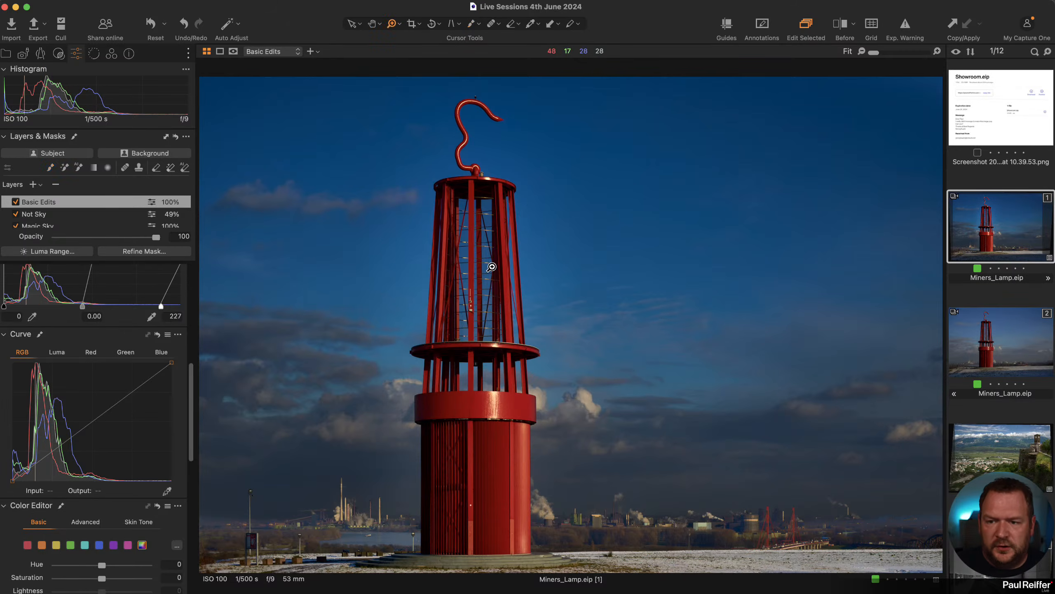
click(524, 268)
click(524, 268)
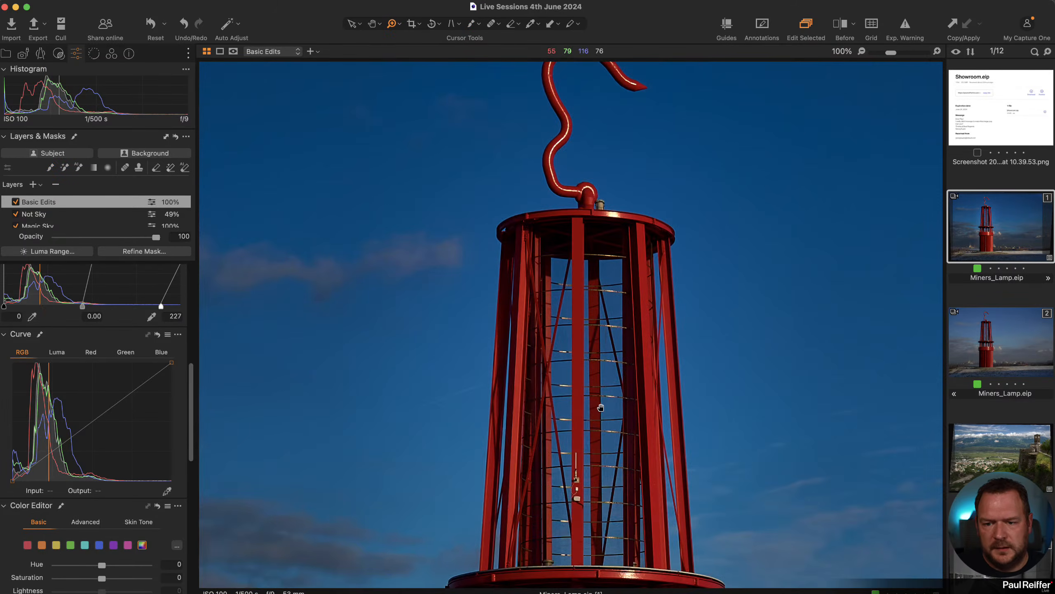
scroll(622, 249, down, 5)
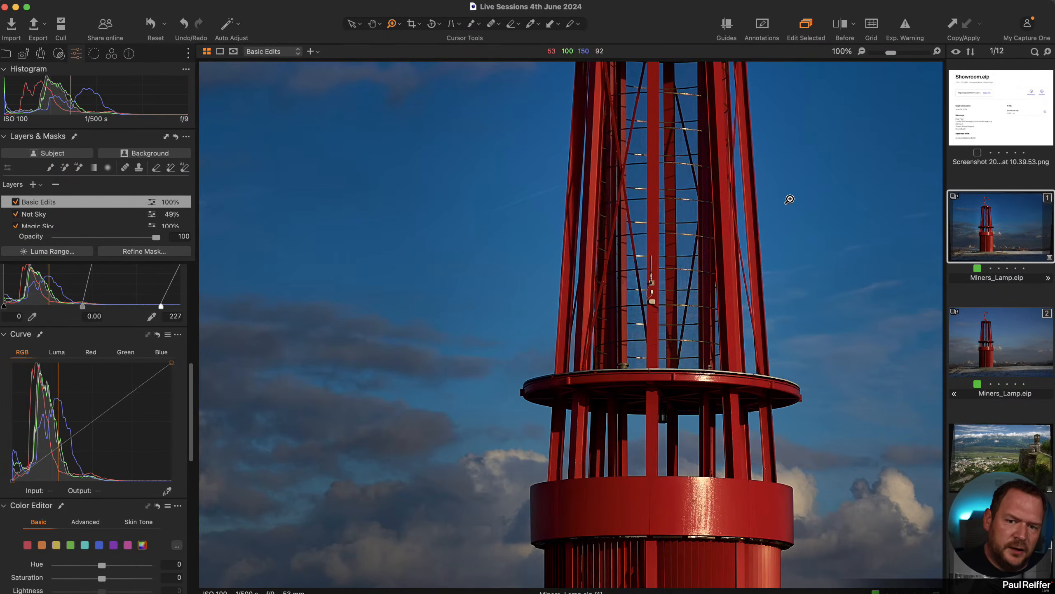
click(790, 231)
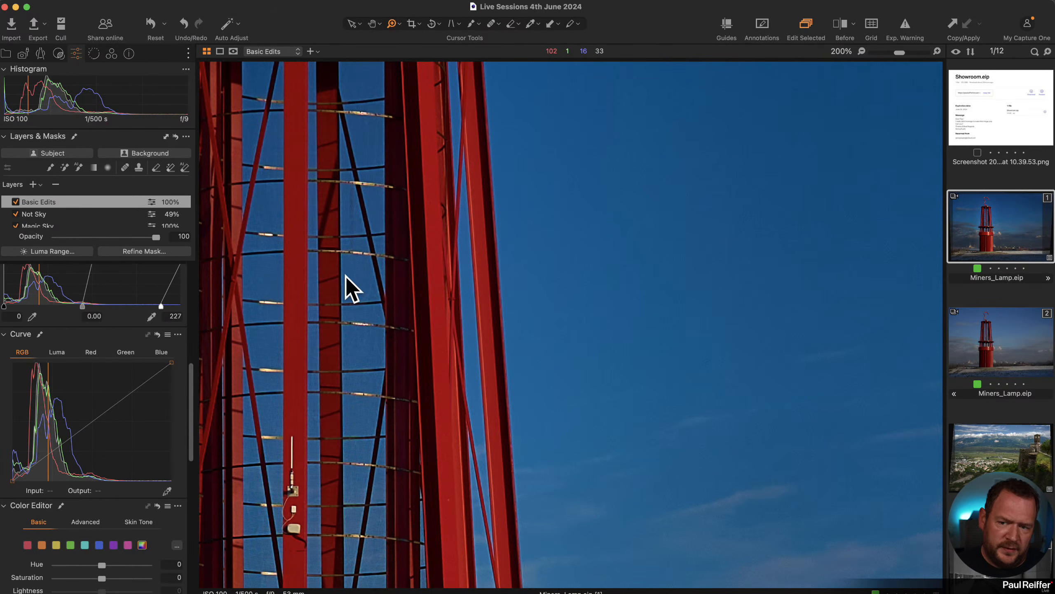
key(v)
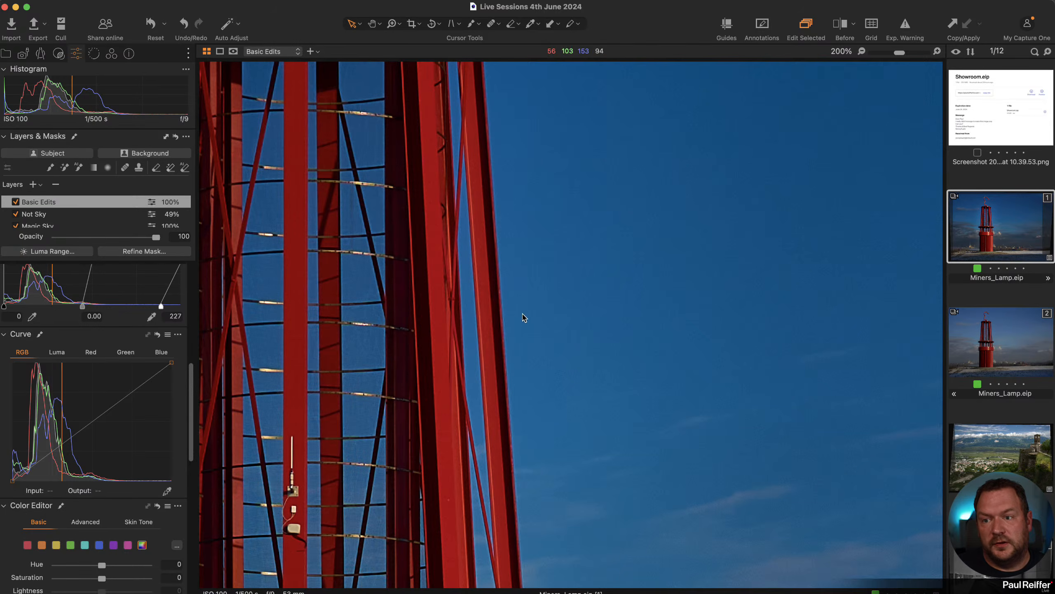
drag(341, 337, 863, 331)
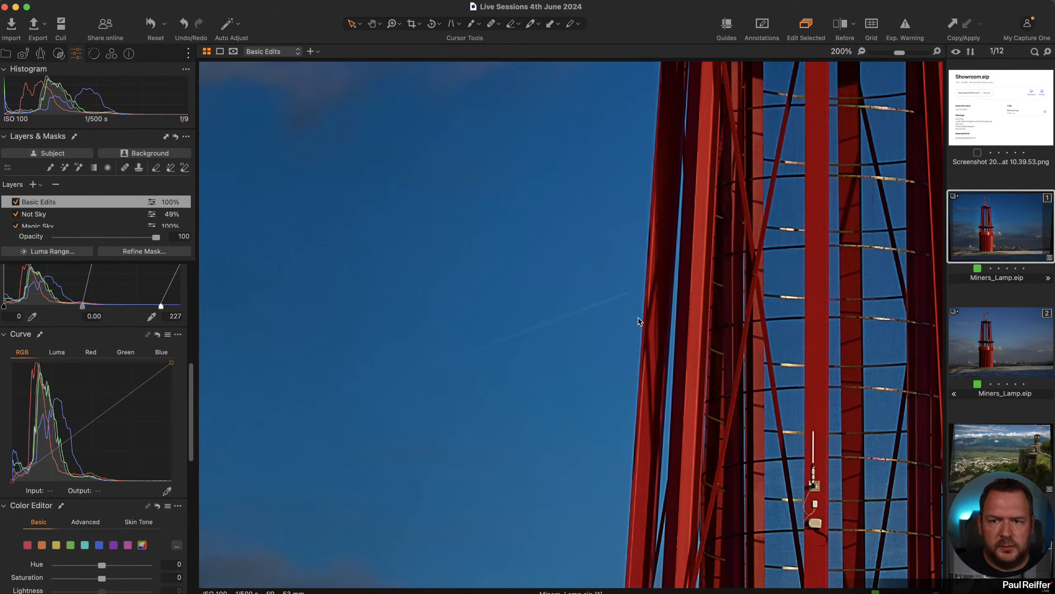
click(124, 204)
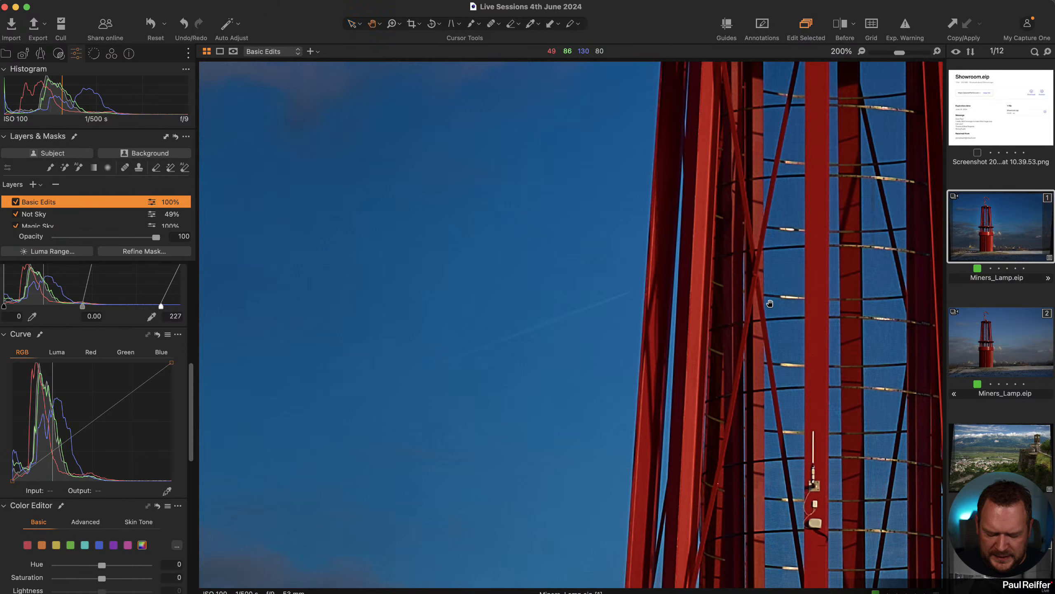
key(h)
key(super+0)
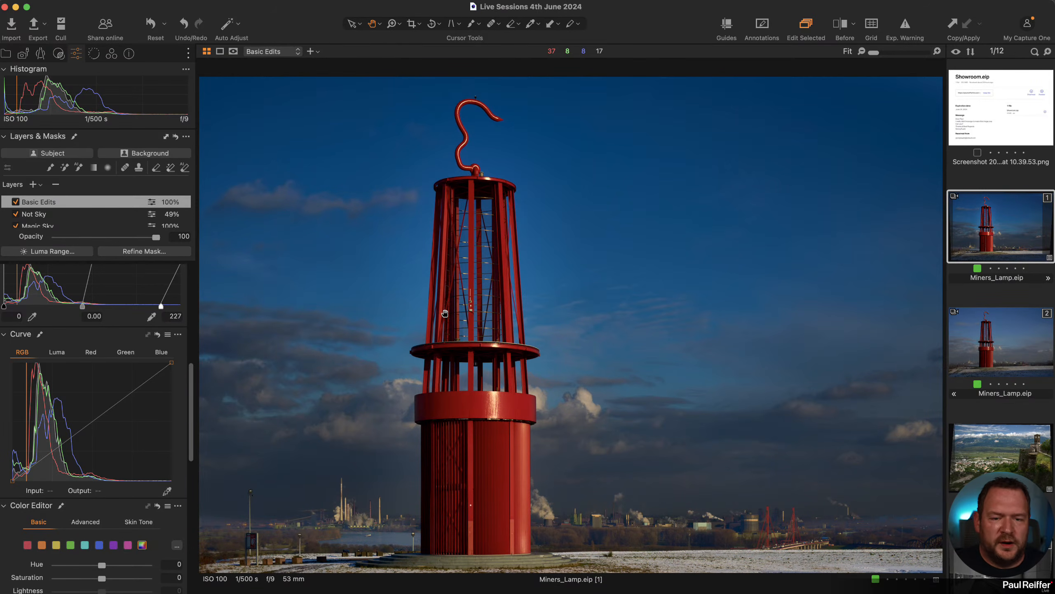
Step: Compare Miners_Lamp variant 2 with variant 1 in the viewer and in temporarily enlarged browser thumbnails
click(1000, 353)
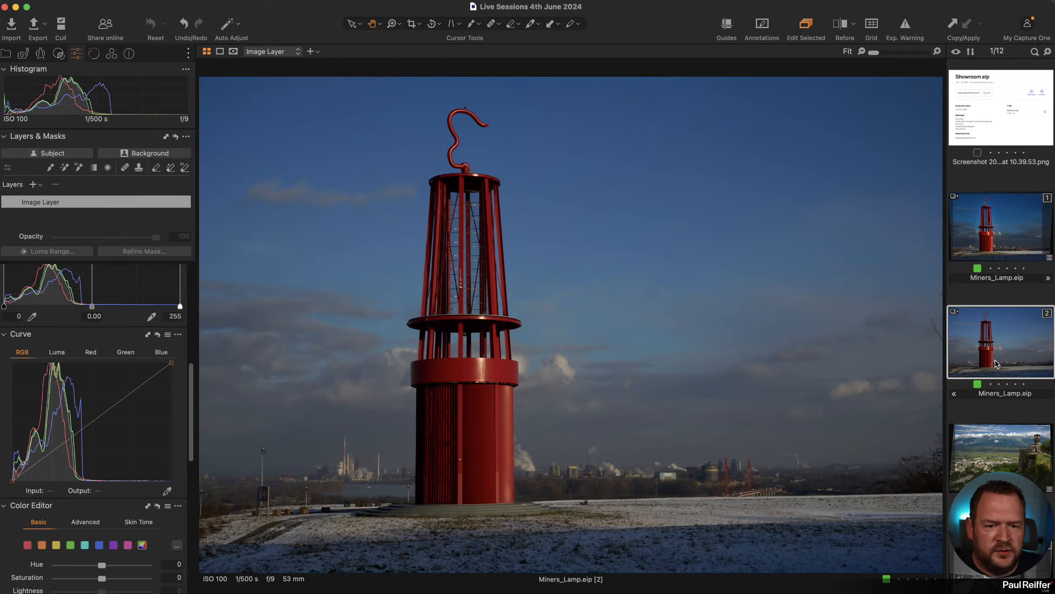
click(1009, 239)
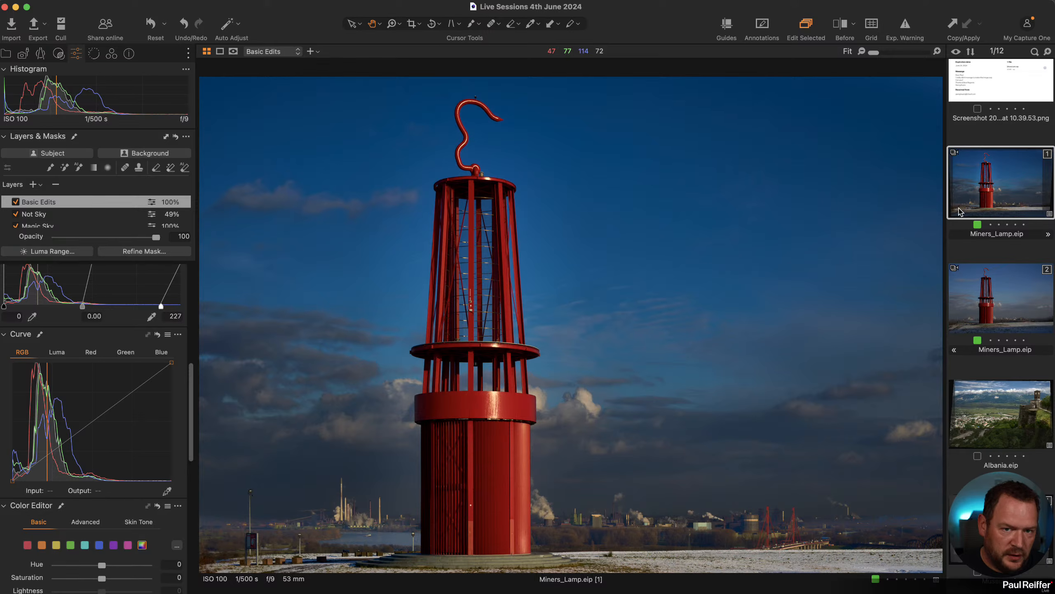
drag(946, 244, 916, 246)
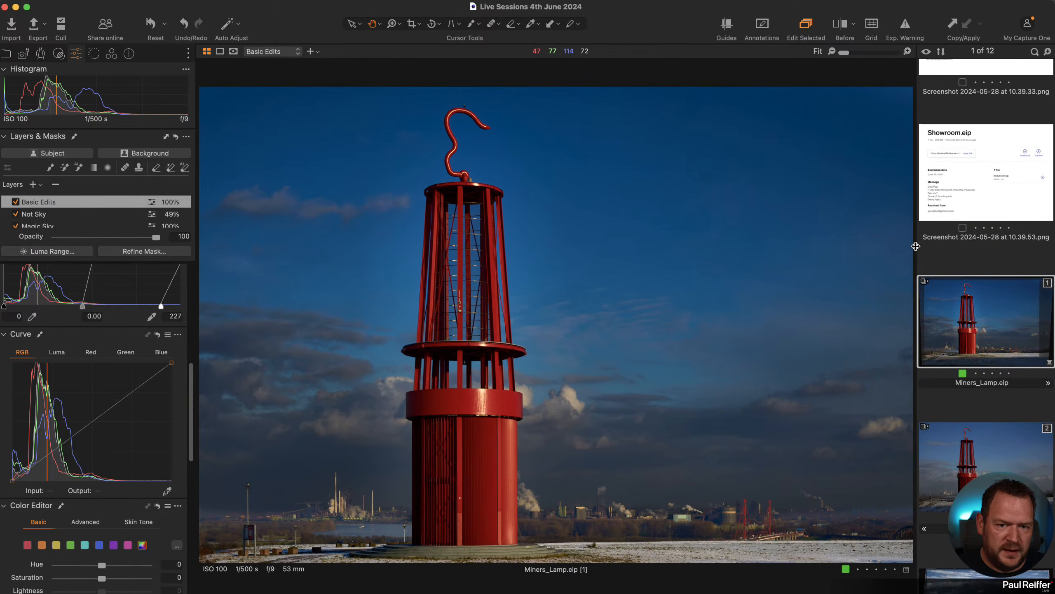
scroll(1027, 198, down, 1)
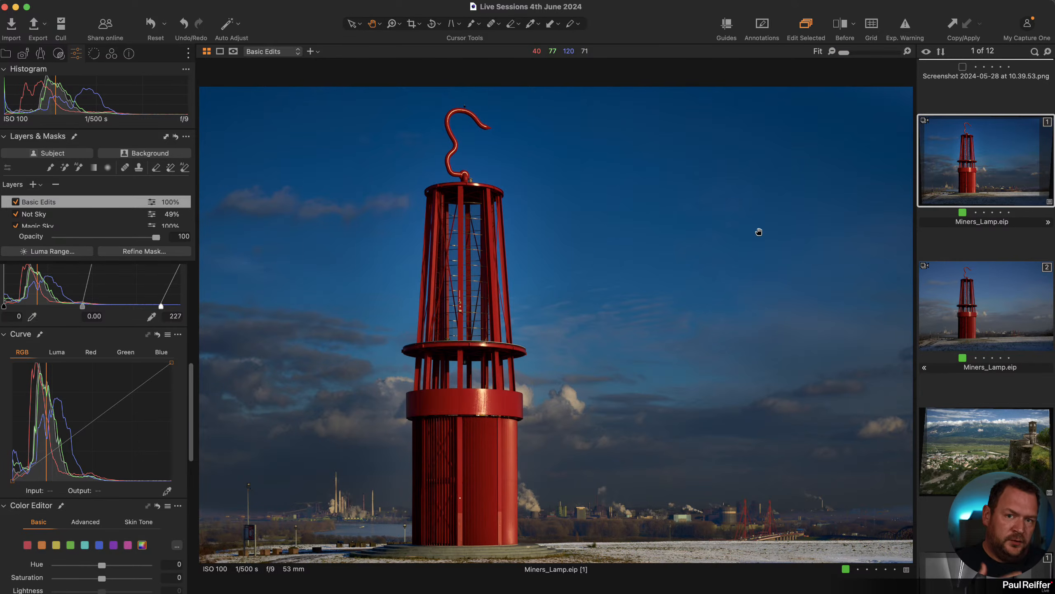
drag(916, 229, 946, 229)
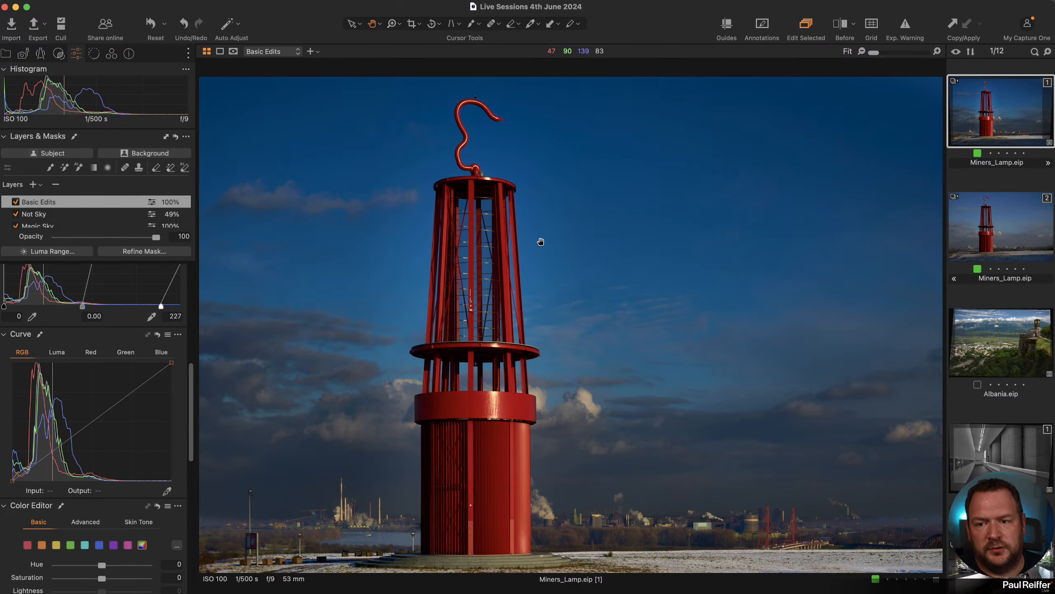
key(v)
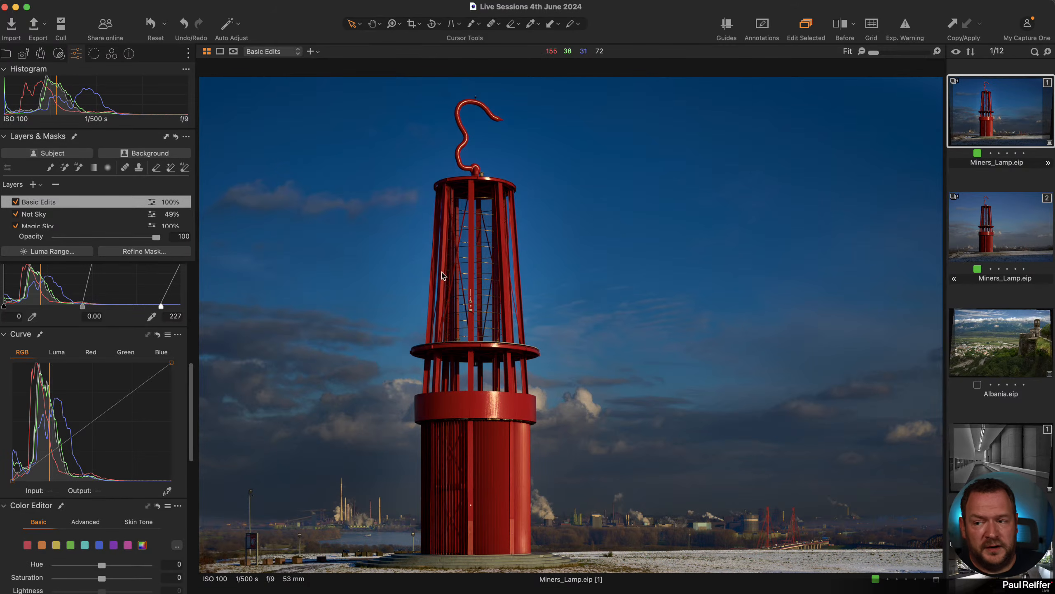
Step: Examine the adjustment settings of Miners_Lamp variant 1's Basic Edits, Magic Sky, Image Layer and Not Sky layers
scroll(84, 348, down, 5)
scroll(84, 348, down, 7)
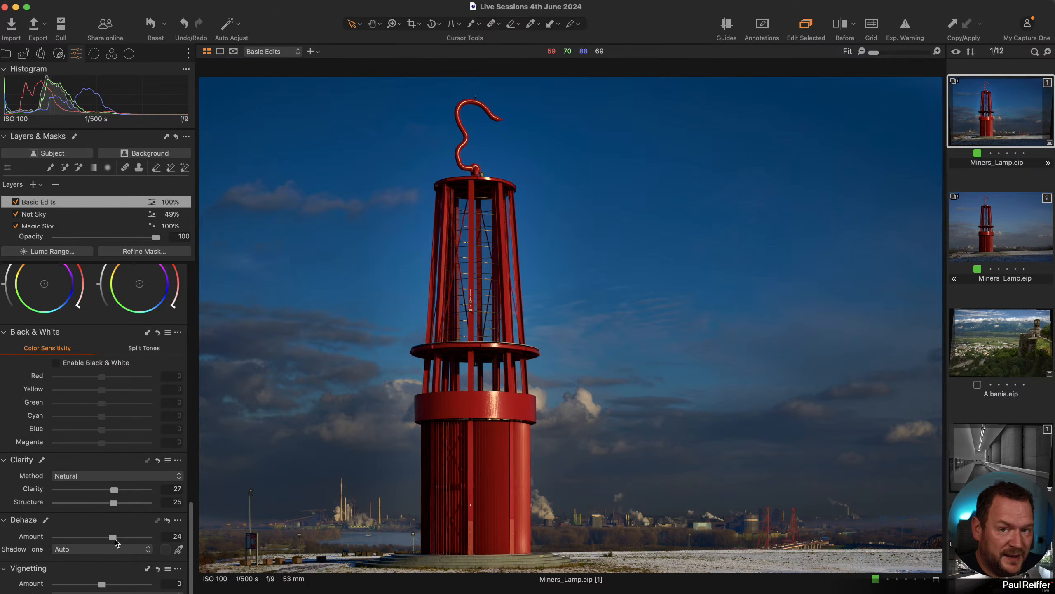
scroll(115, 542, up, 12)
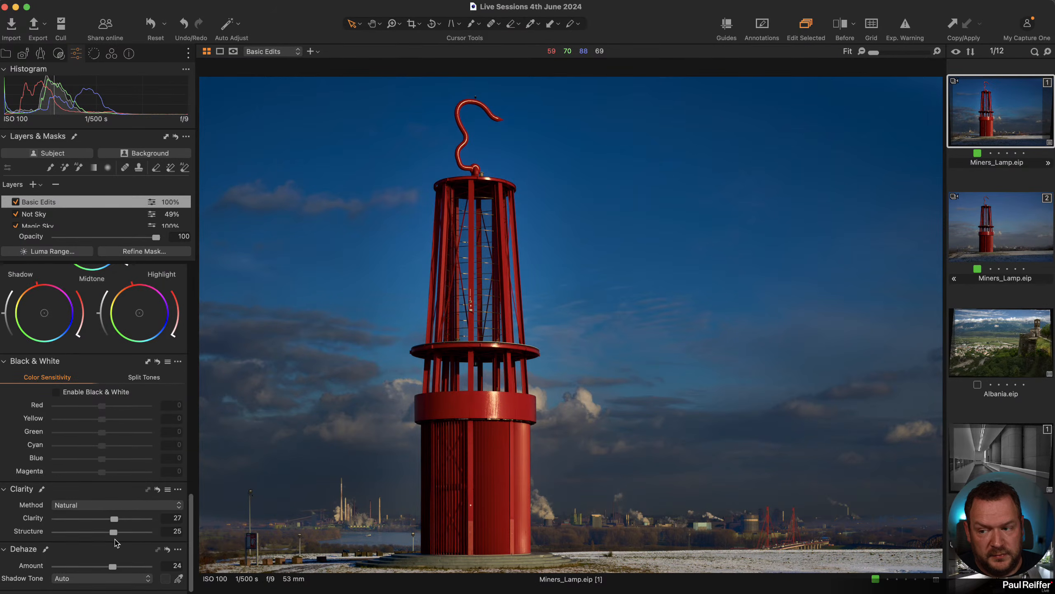
scroll(59, 222, down, 2)
click(58, 207)
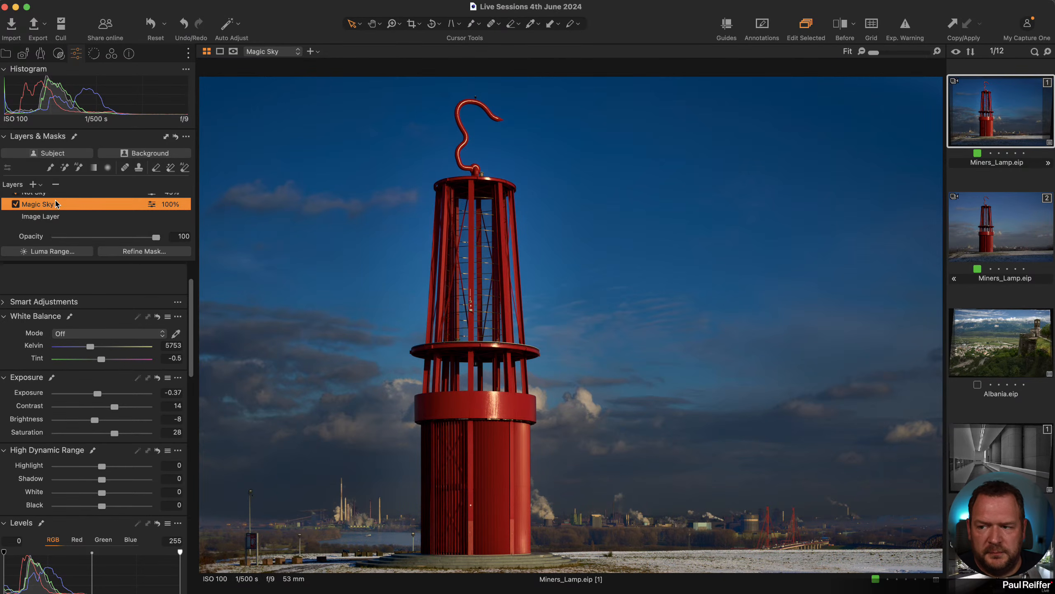
click(54, 216)
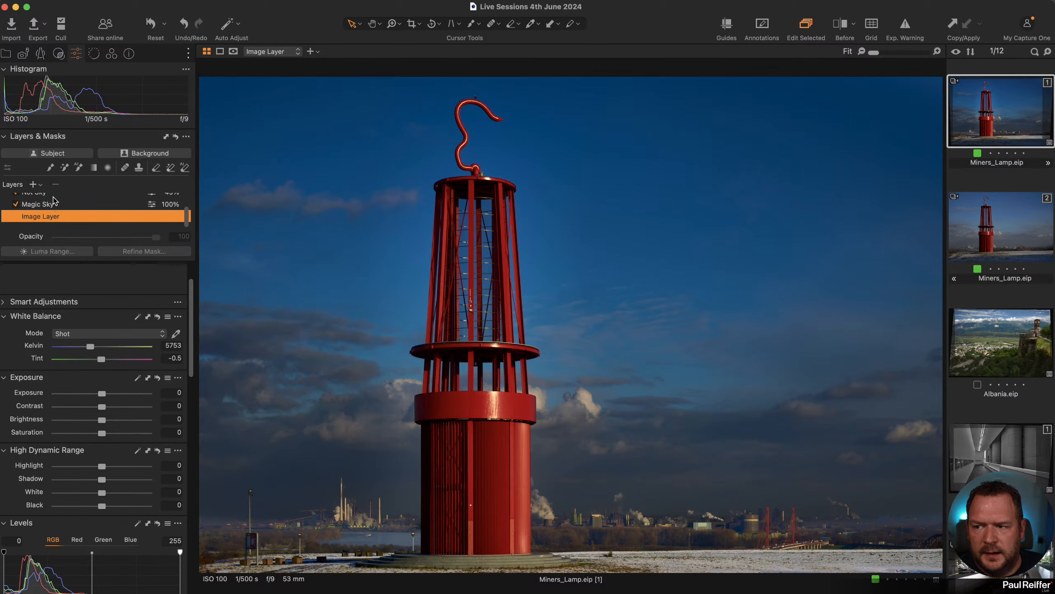
scroll(52, 208, up, 1)
click(52, 205)
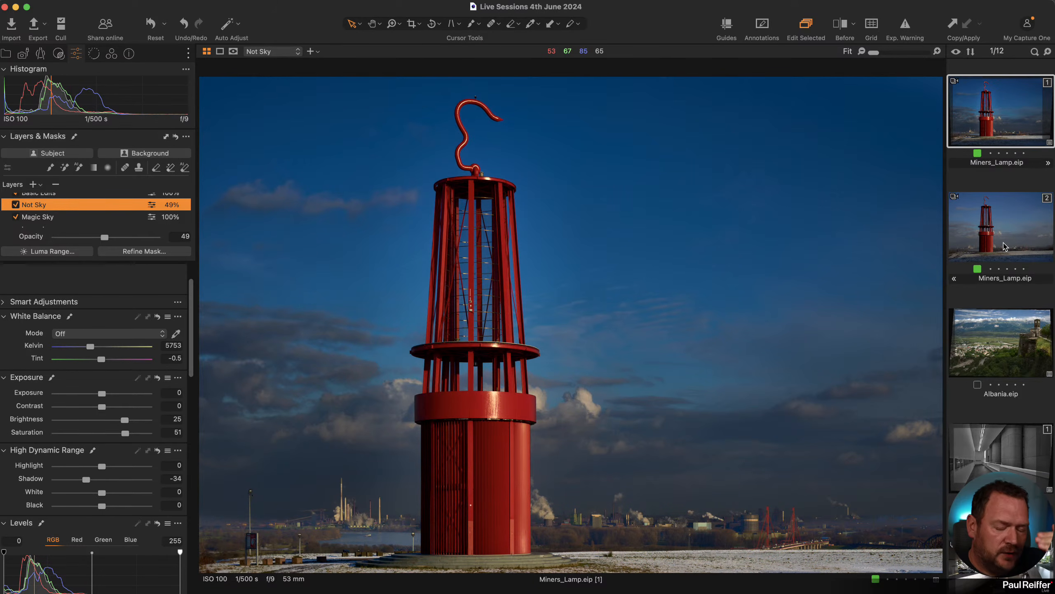
Step: Create a new unedited variant of Albania.eip
click(1023, 335)
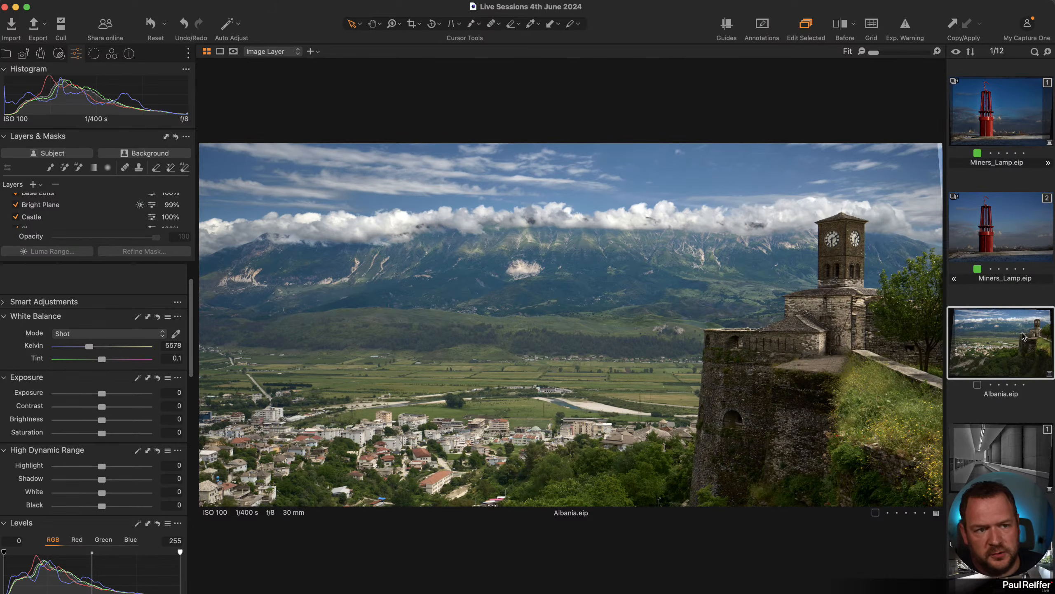
right_click(1000, 338)
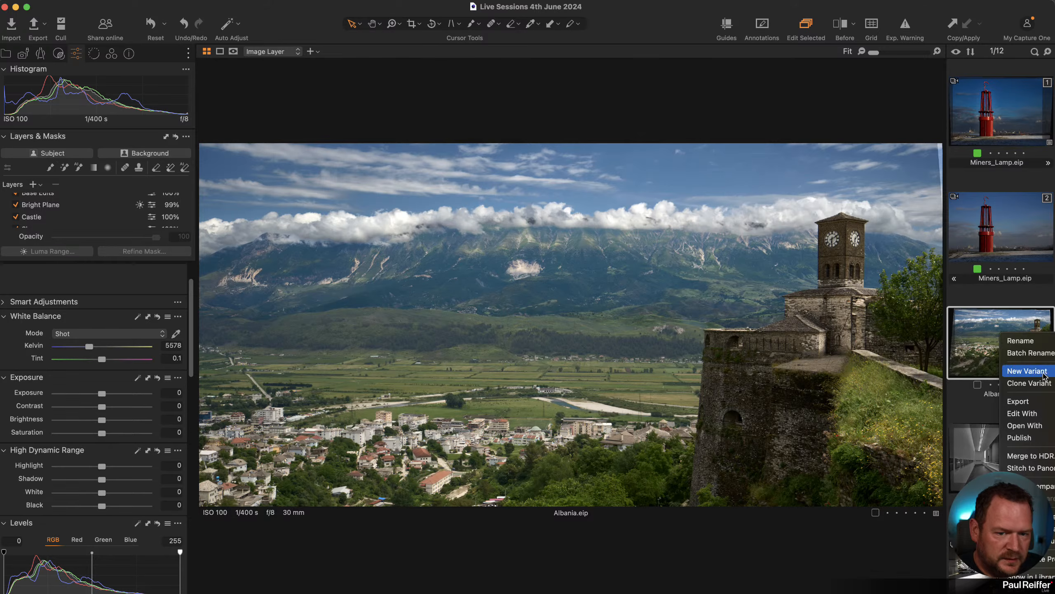
click(801, 357)
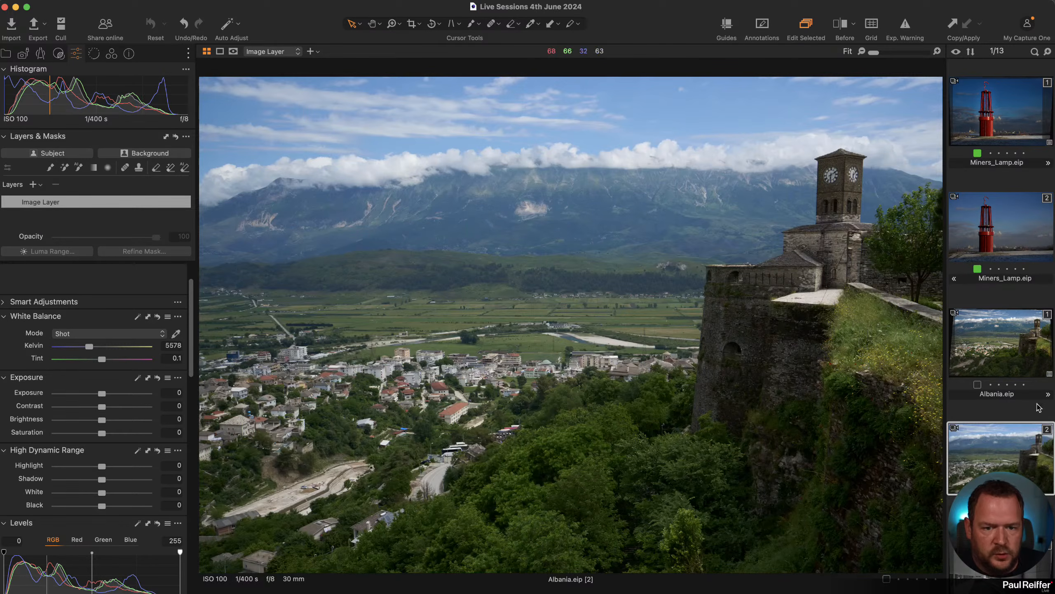
Step: Compare Albania.eip variant 1 before and after editing with the split view, sweeping the divider until only the edited version shows
click(1005, 344)
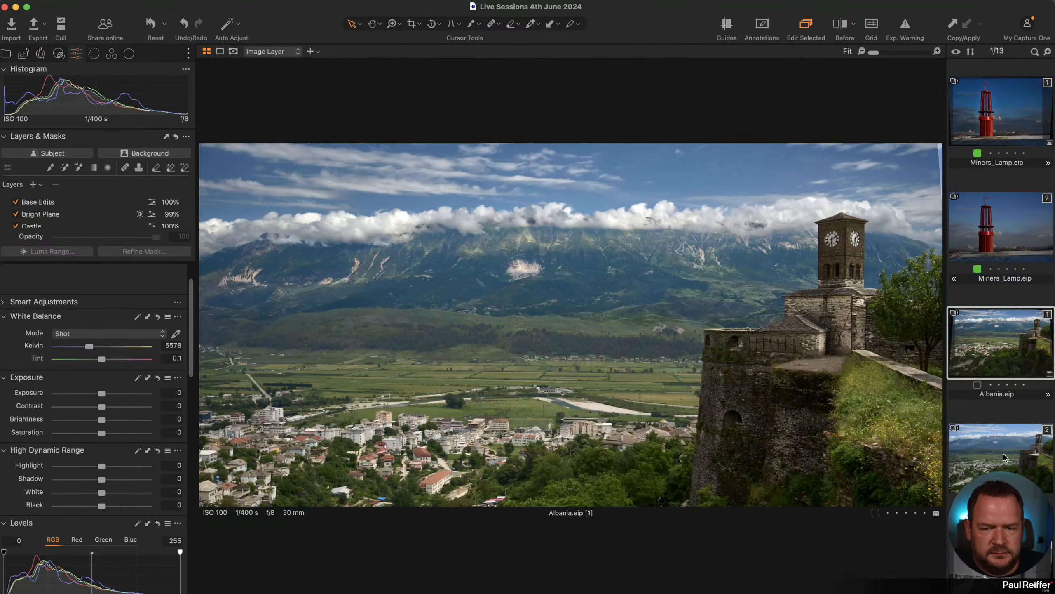
key(y)
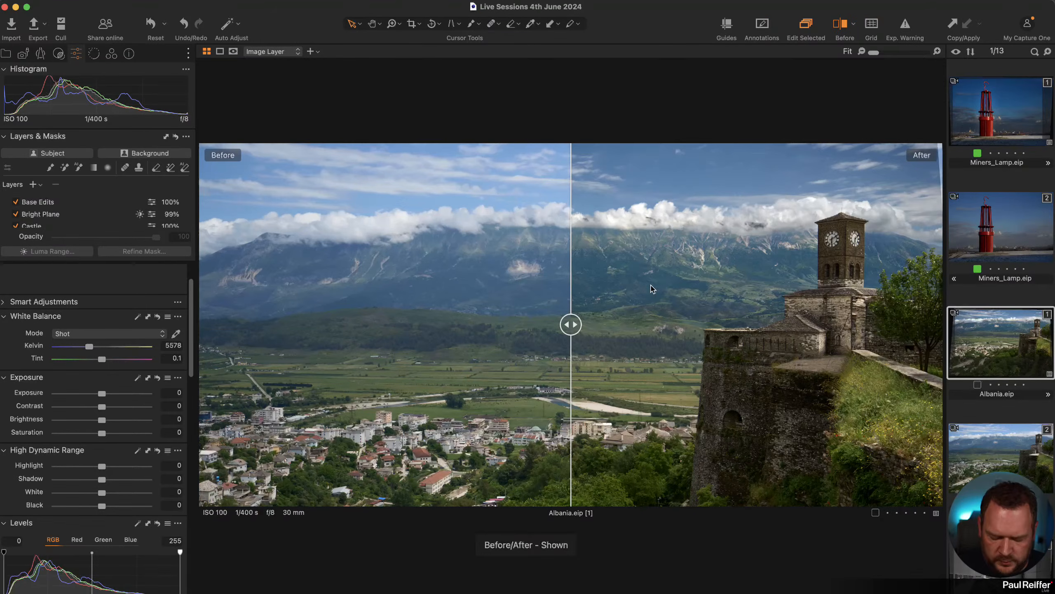
drag(571, 324, 98, 322)
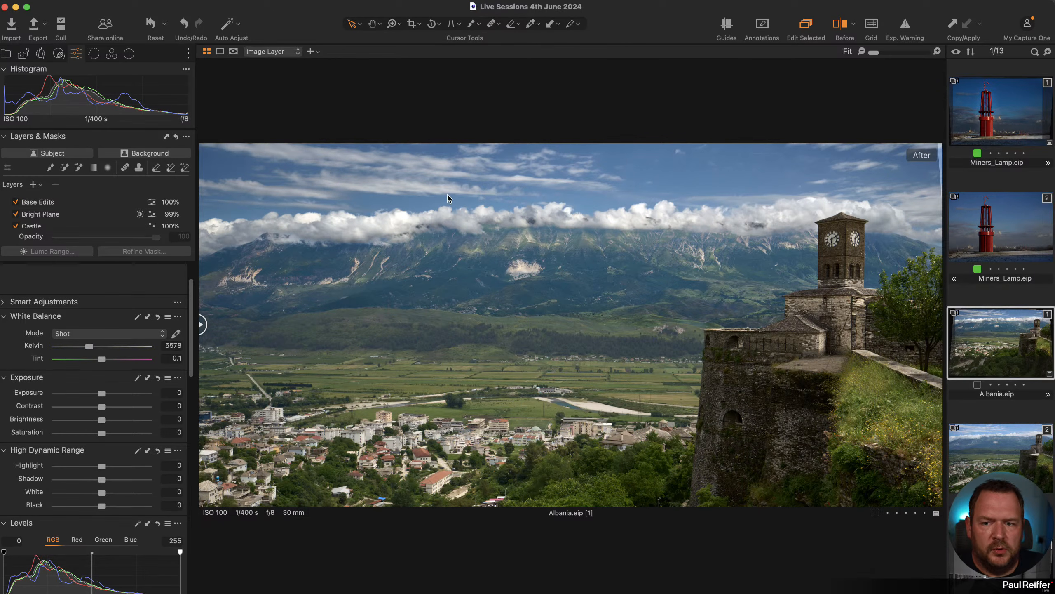
Step: Examine the adjustments on the Sky layer of Albania.eip variant 1, from exposure and high dynamic range through to the color tools
scroll(83, 207, down, 2)
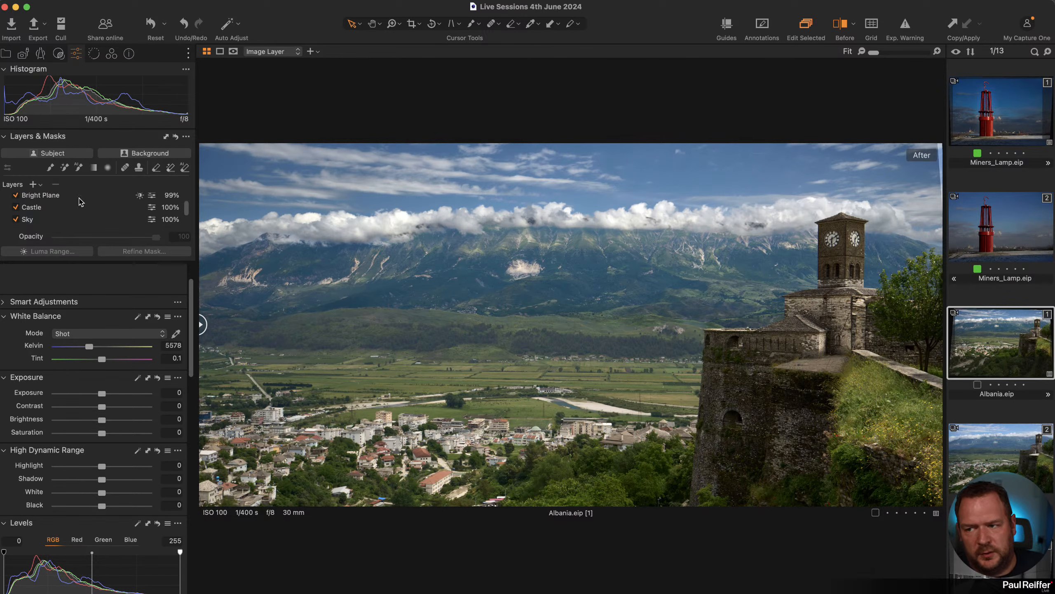
click(51, 213)
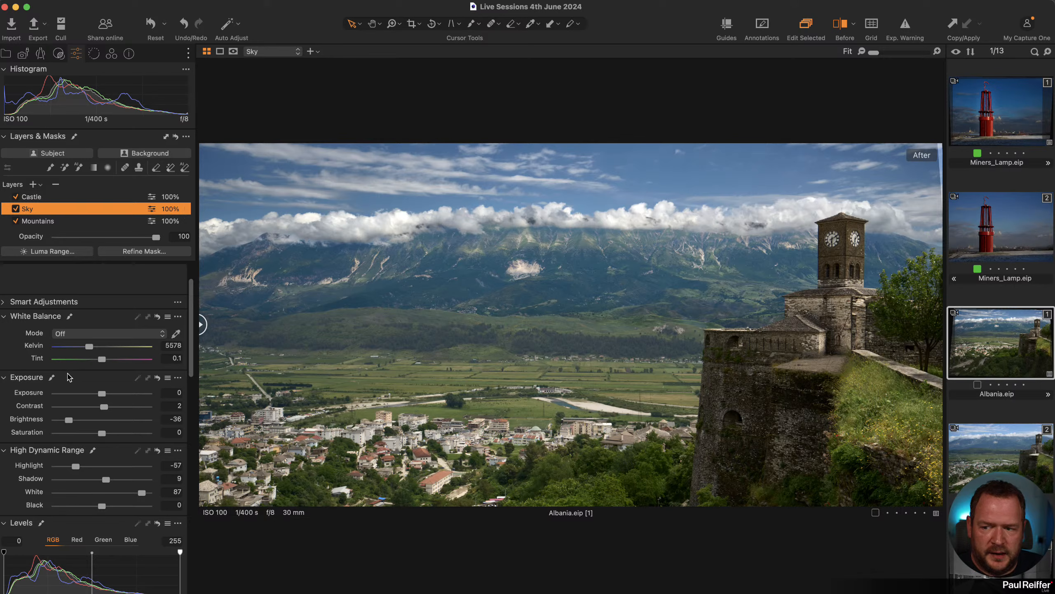
scroll(112, 413, down, 4)
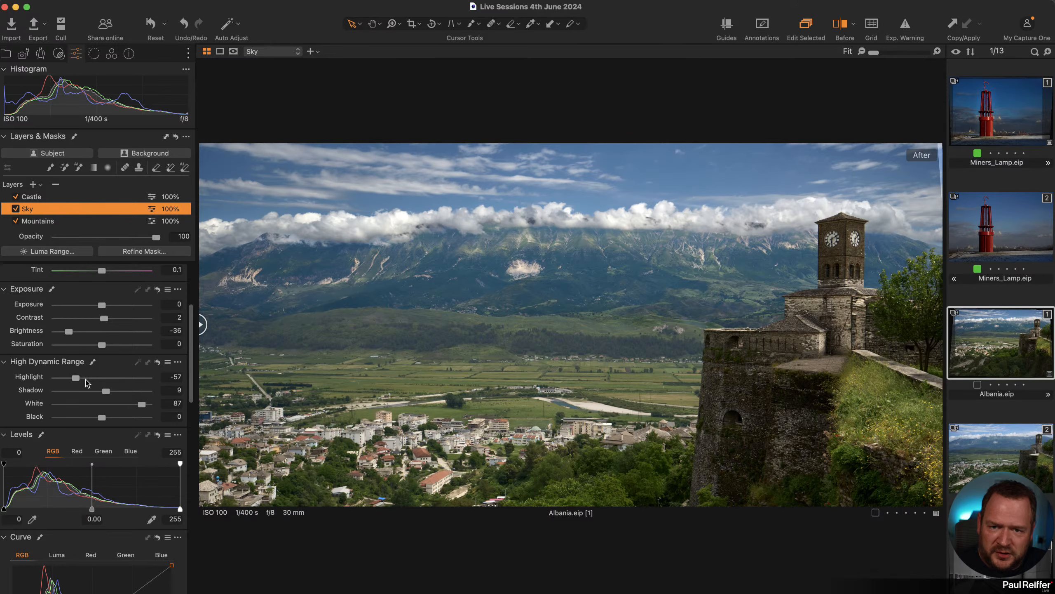
scroll(141, 389, down, 10)
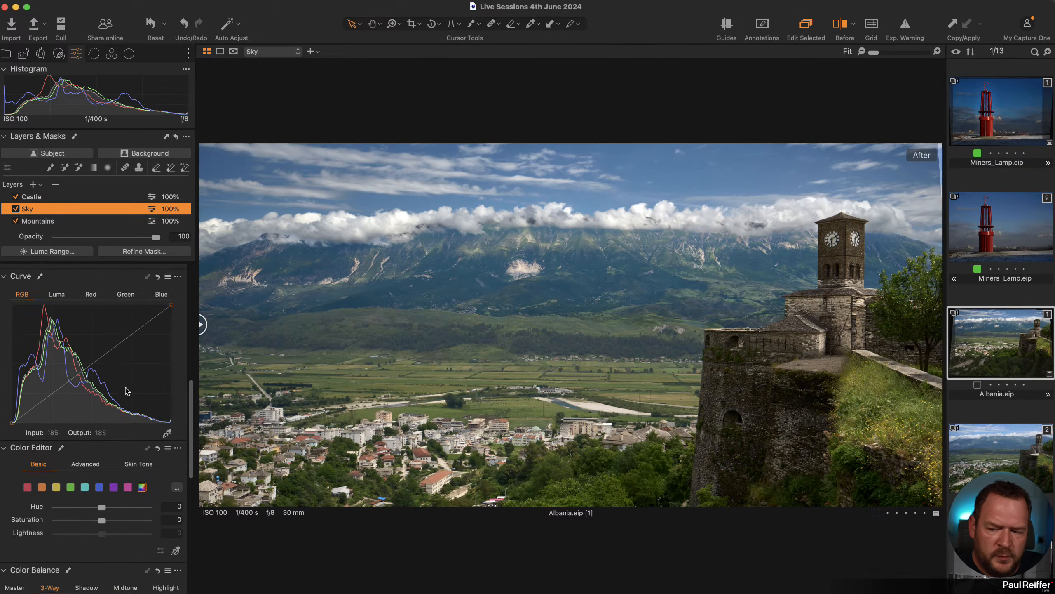
scroll(127, 391, down, 8)
scroll(133, 455, up, 12)
scroll(141, 445, up, 5)
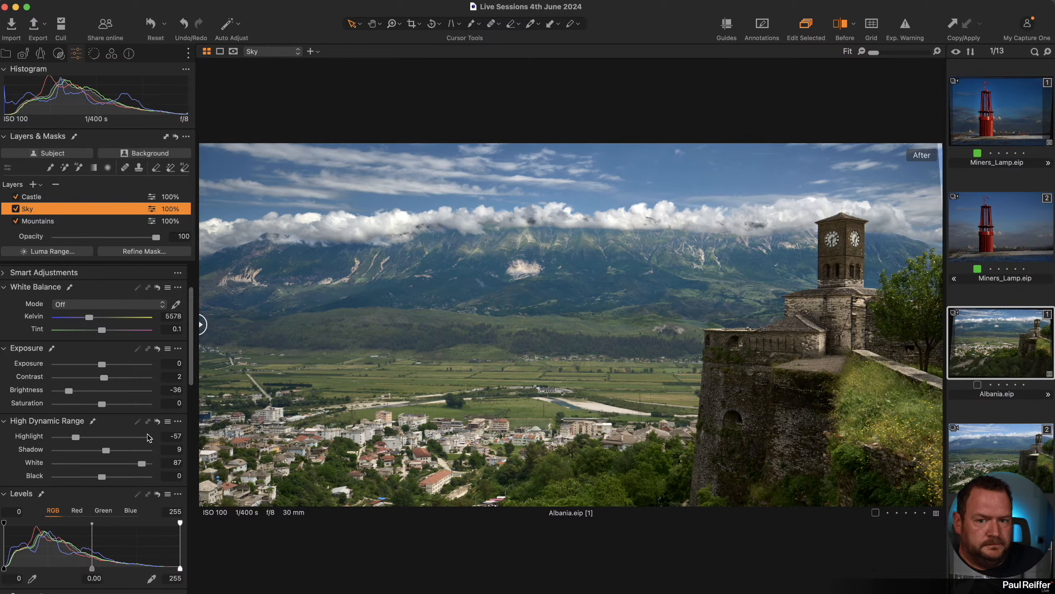
Step: Check what the Sky and Mountains layers each contribute by turning each one off and on again
click(16, 209)
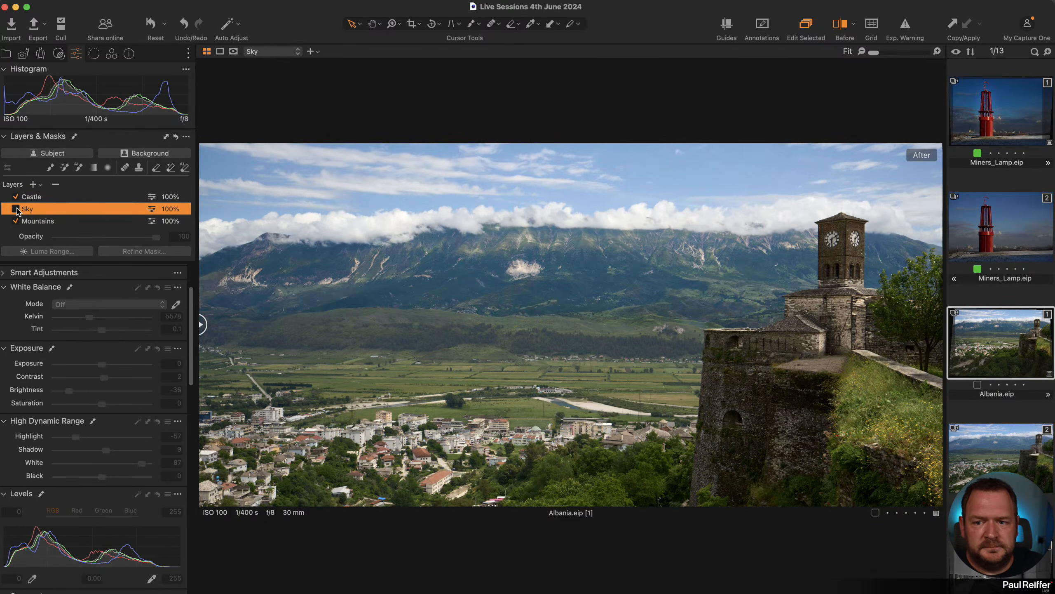
click(16, 209)
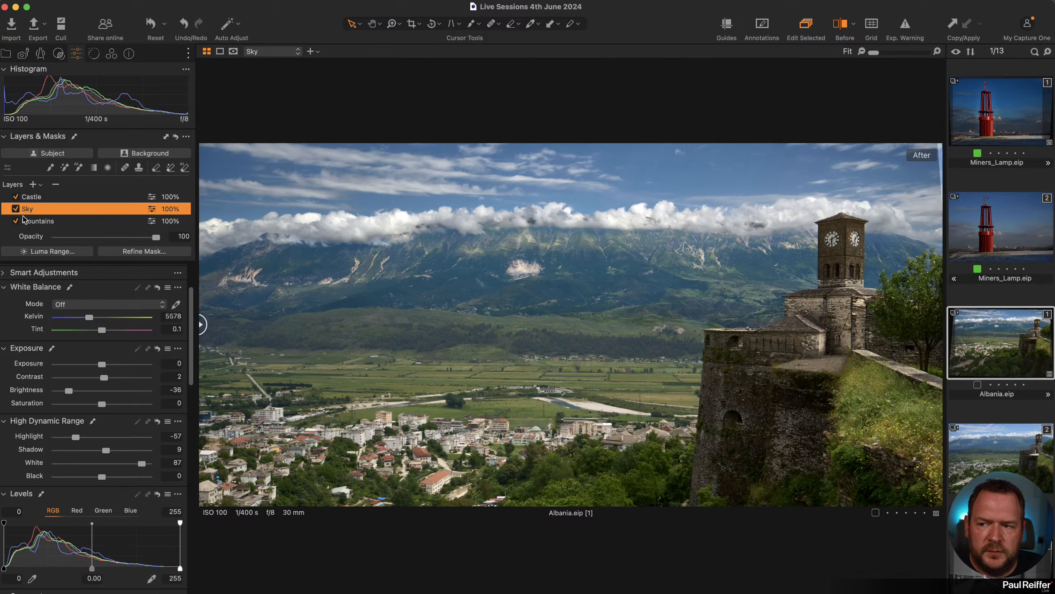
click(15, 221)
click(16, 221)
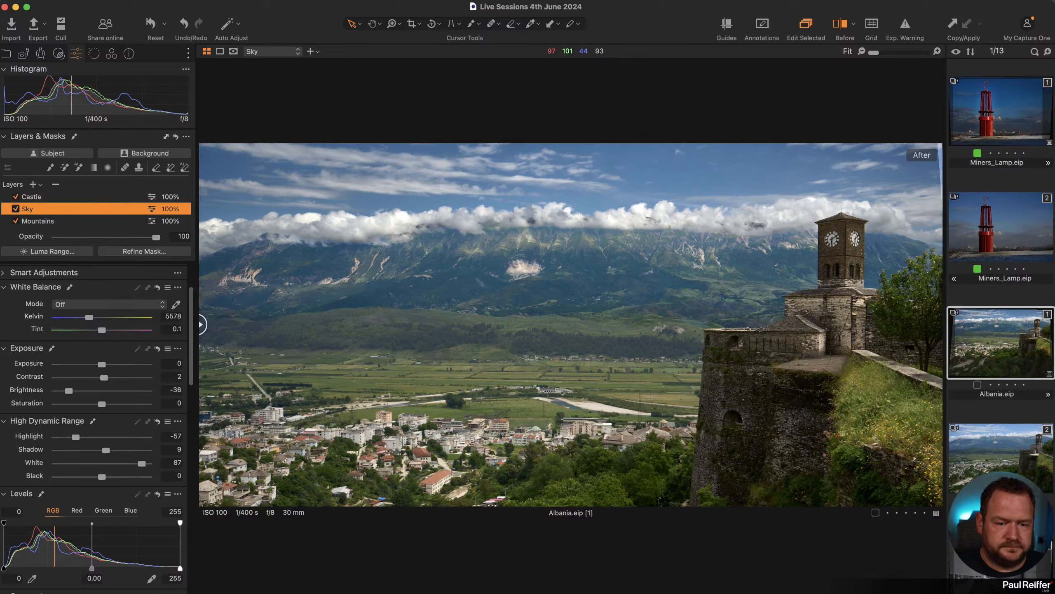
Step: Switch to Albania.eip variant 2 and expand the built-in and custom style brushes
key(Right)
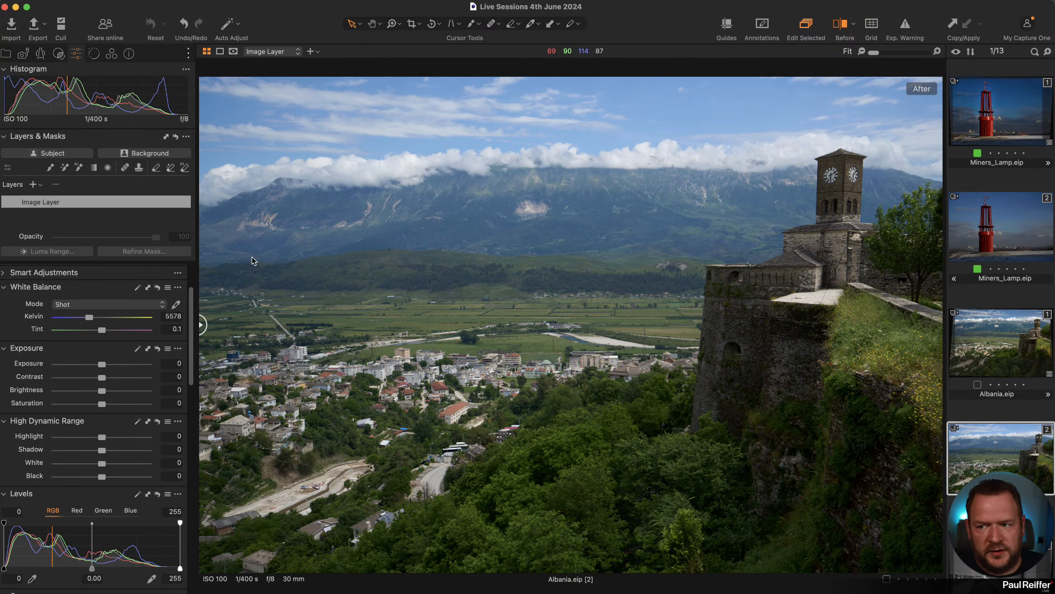
click(22, 278)
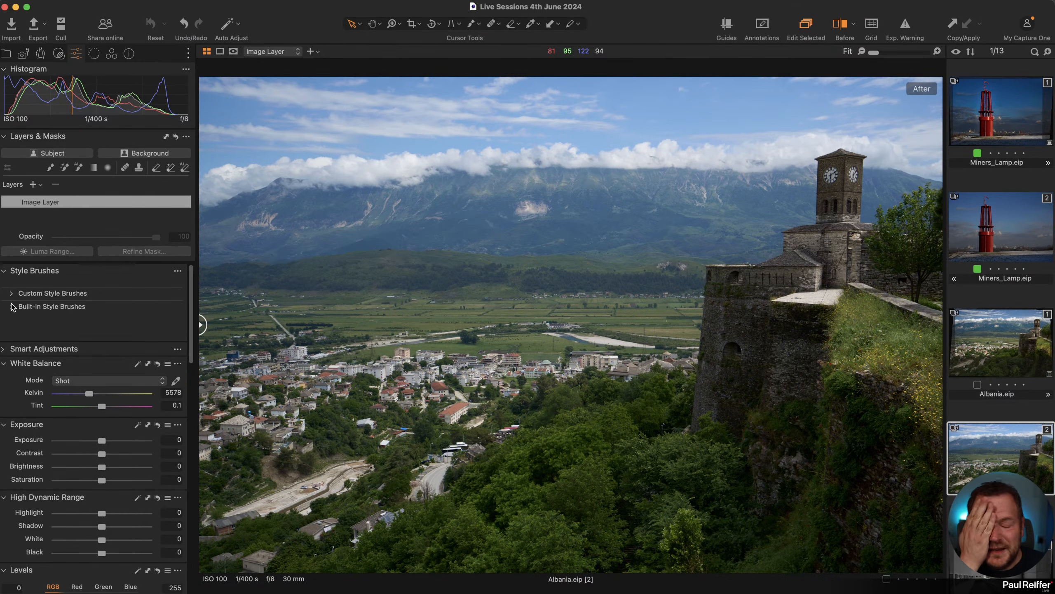
click(12, 306)
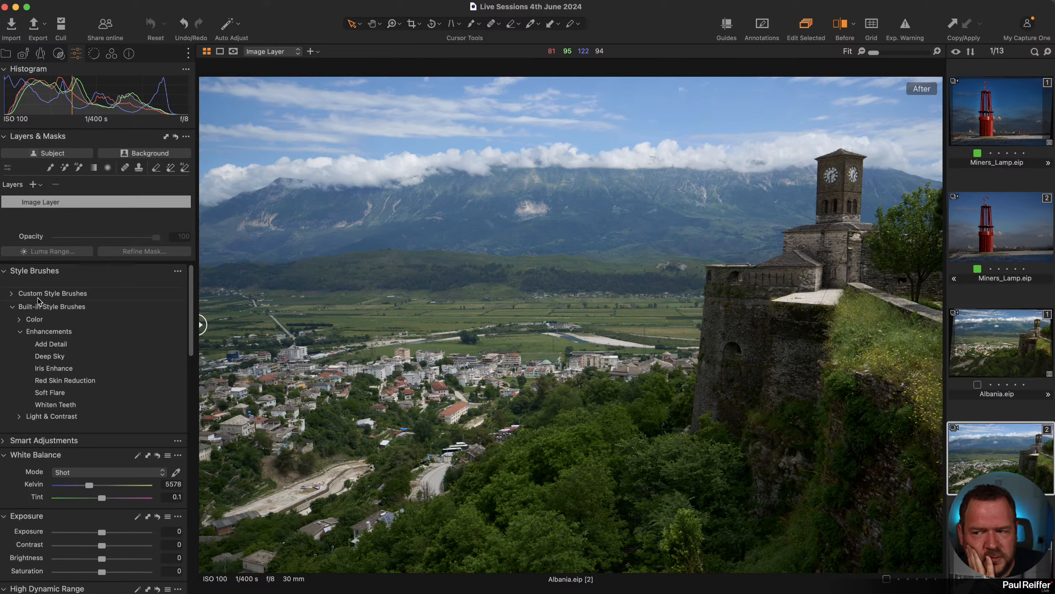
click(12, 293)
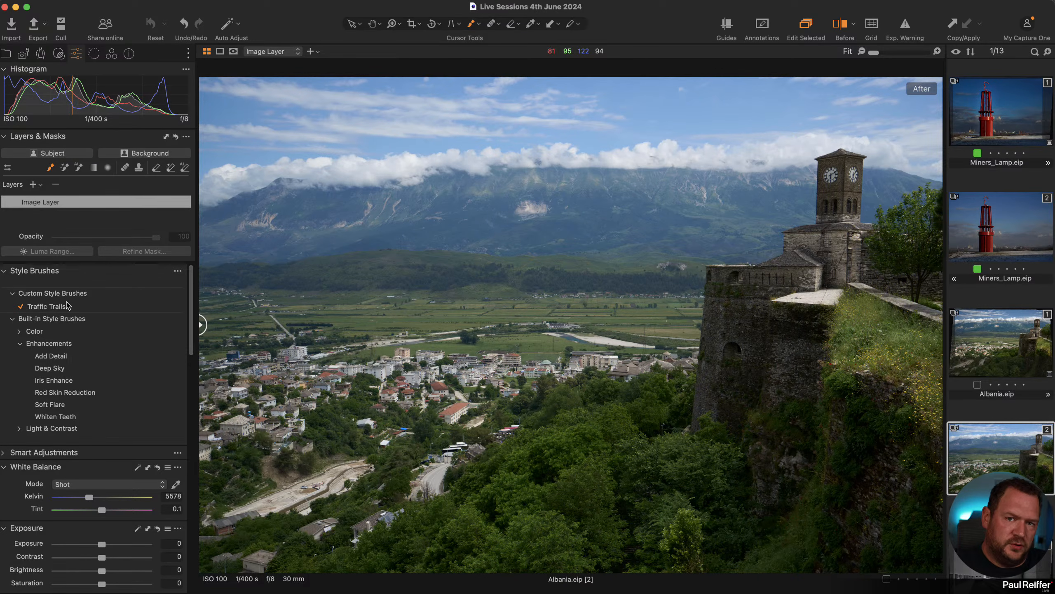
Step: Show the custom styles and expand the ELEVATION v23 group's Landscapes folder
click(59, 54)
click(12, 200)
click(20, 223)
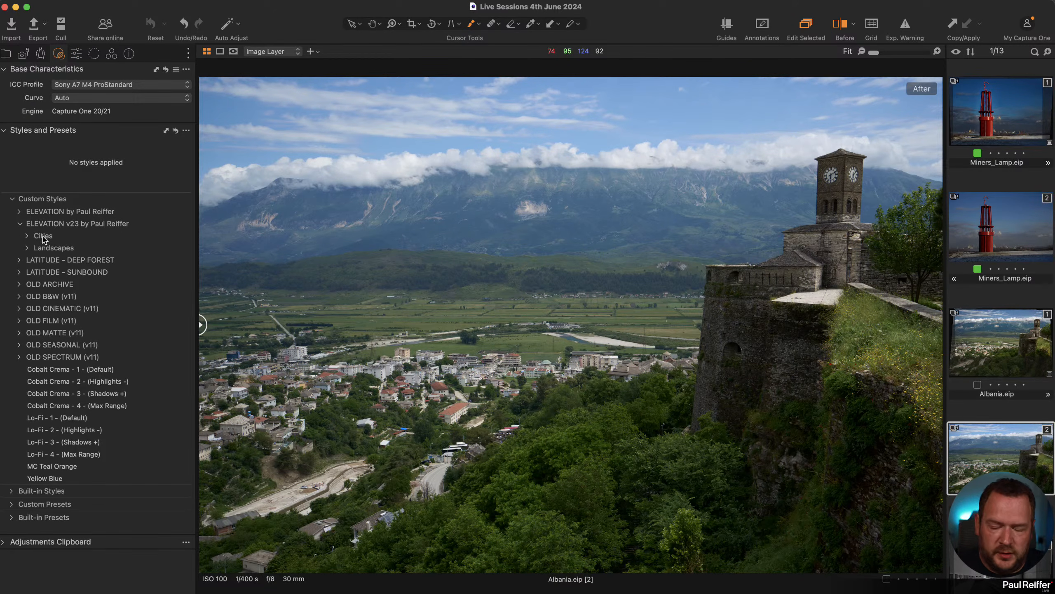
click(27, 249)
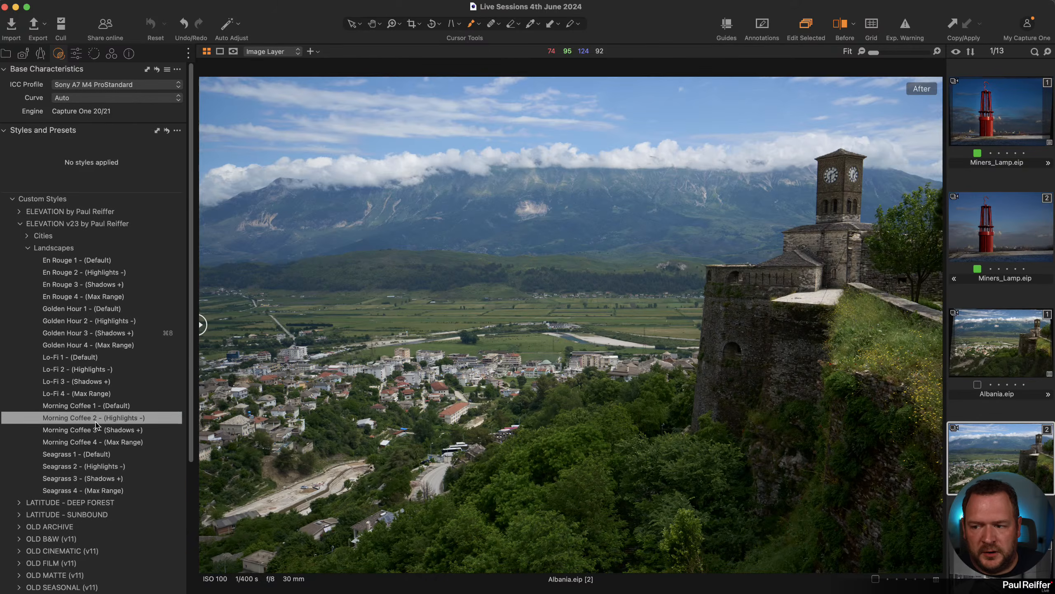
Step: Return to the adjustment tools and review the Color, Enhancements and Light & Contrast groups of the built-in style brushes
click(94, 54)
click(77, 55)
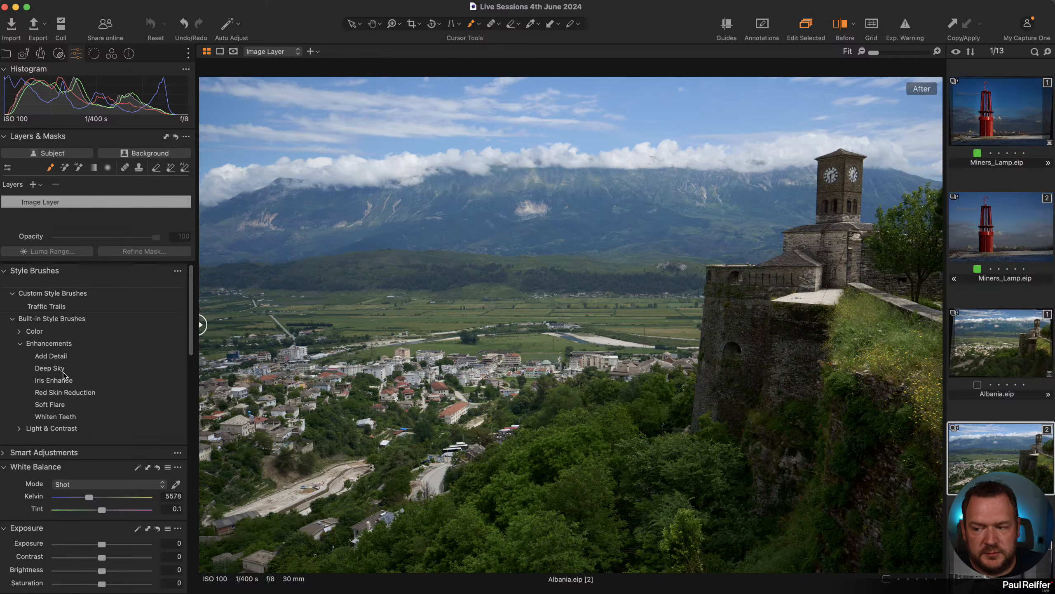
click(19, 429)
scroll(96, 428, down, 4)
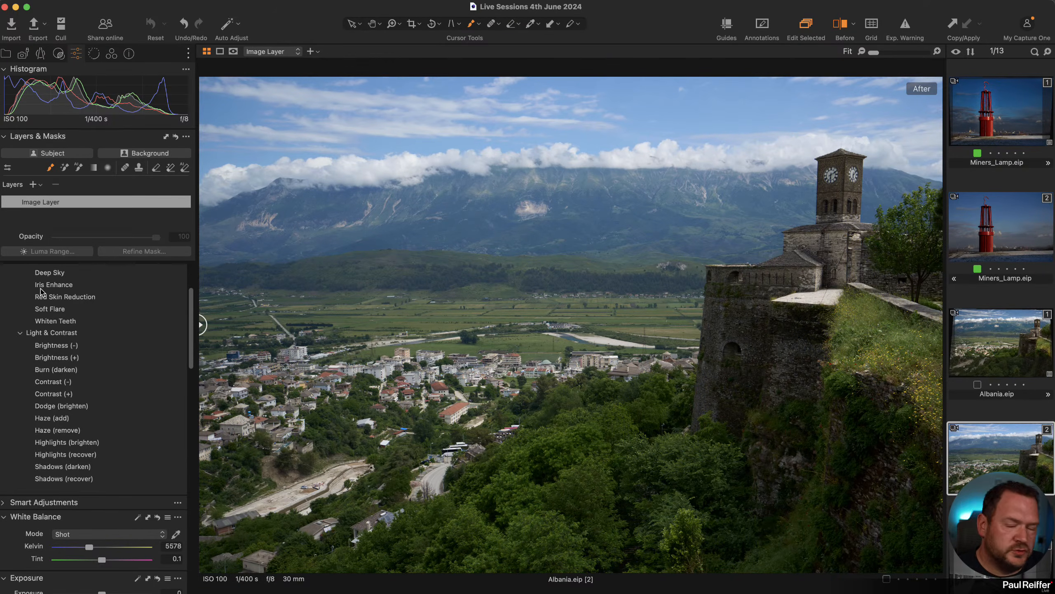
scroll(36, 335, up, 5)
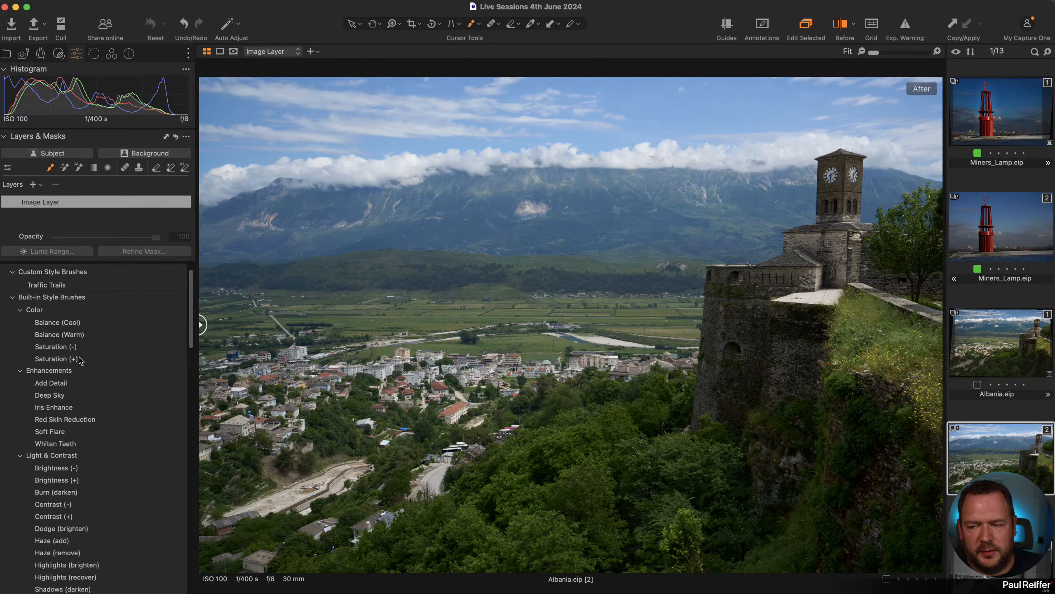
Step: Paint the Deep Sky style brush across the sky and mountains of variant 2, with brush size 1,225 and hardness 0
click(50, 394)
right_click(410, 234)
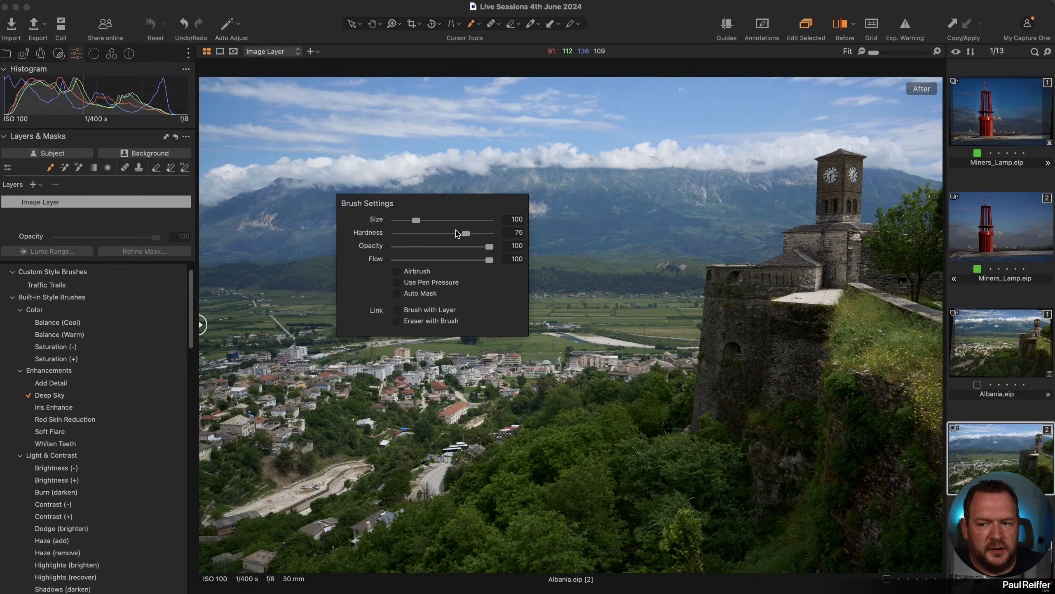
mouse_move(466, 233)
mouse_down()
mouse_move(395, 234)
mouse_move(447, 220)
mouse_up()
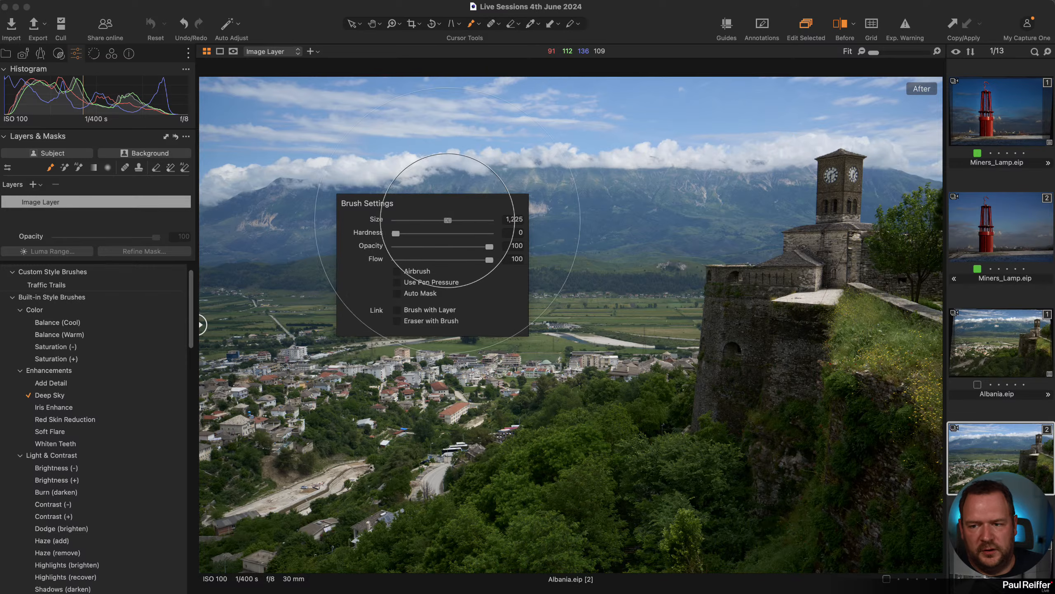
drag(665, 142, 282, 125)
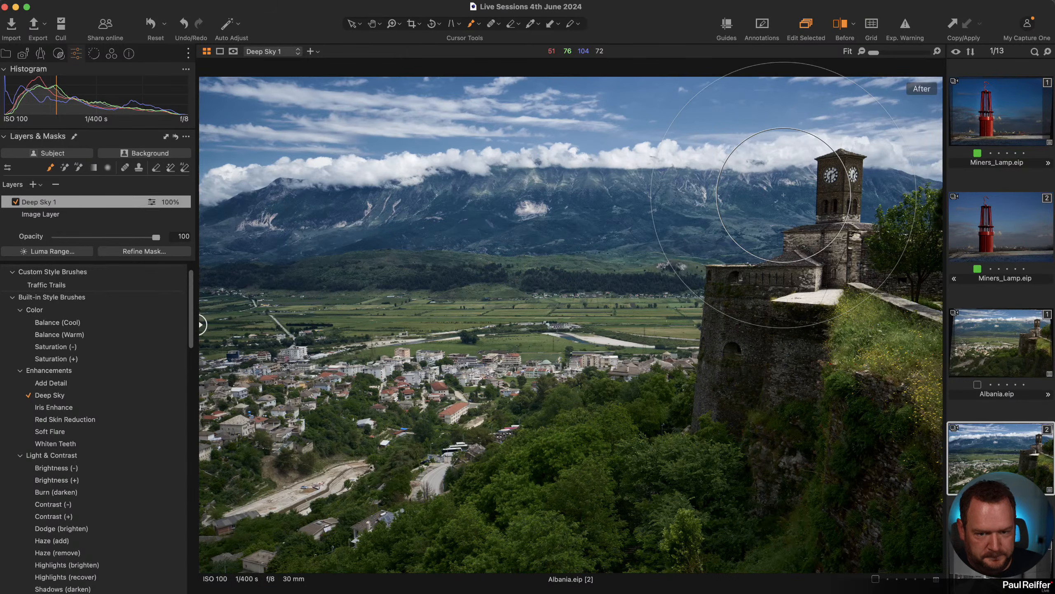
Step: Set the Deep Sky 1 layer's white balance to 6147 Kelvin, comparing variant 2 with variant 1 before and after the change
key(Left)
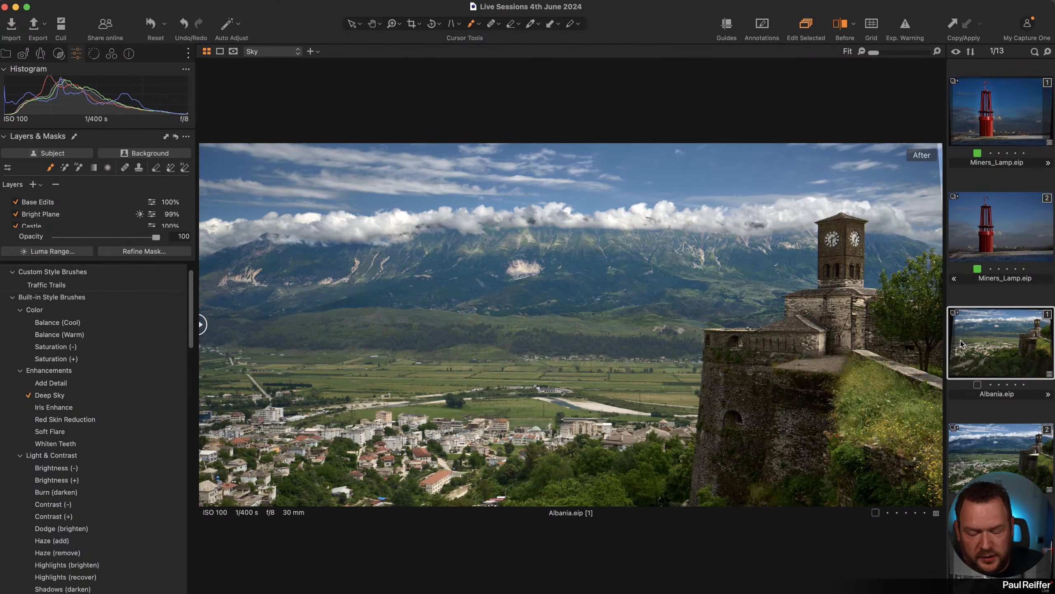
click(1013, 455)
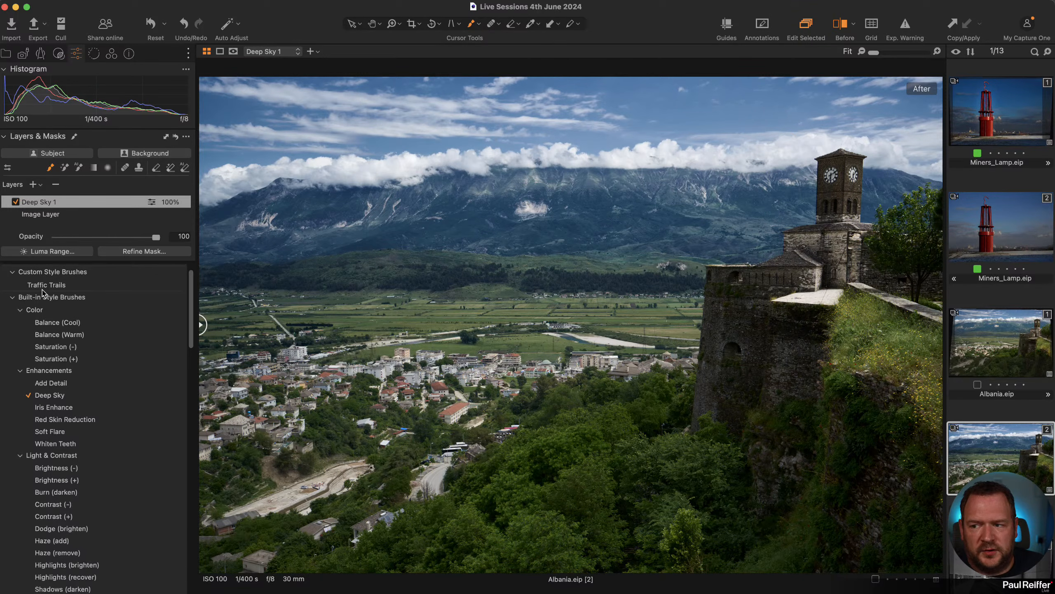
click(129, 253)
drag(89, 310, 94, 313)
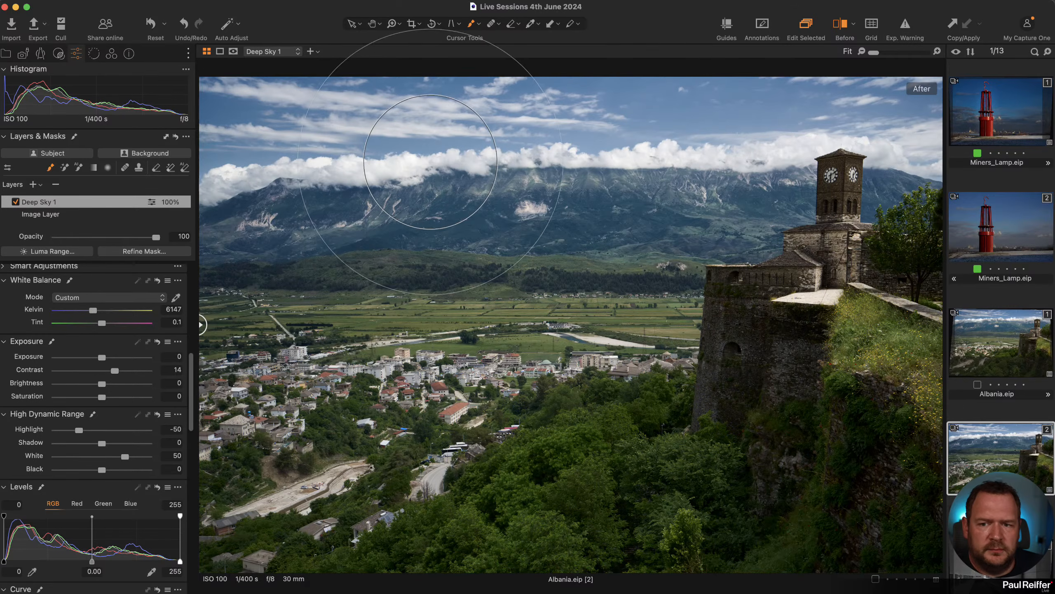
click(992, 336)
click(994, 441)
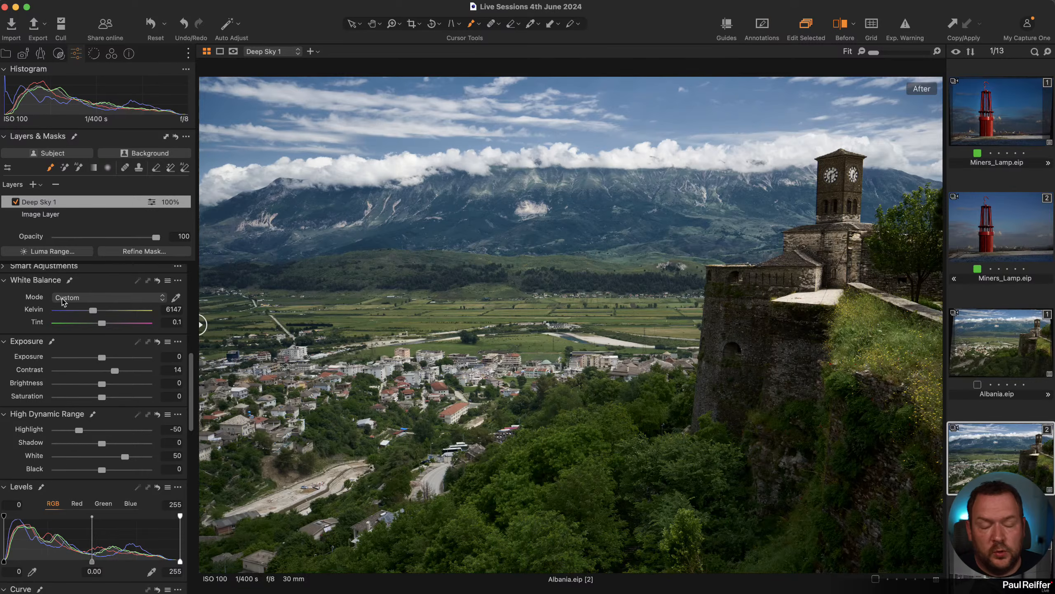
Step: Go back to the style brushes and collapse the built-in group
scroll(109, 349, up, 10)
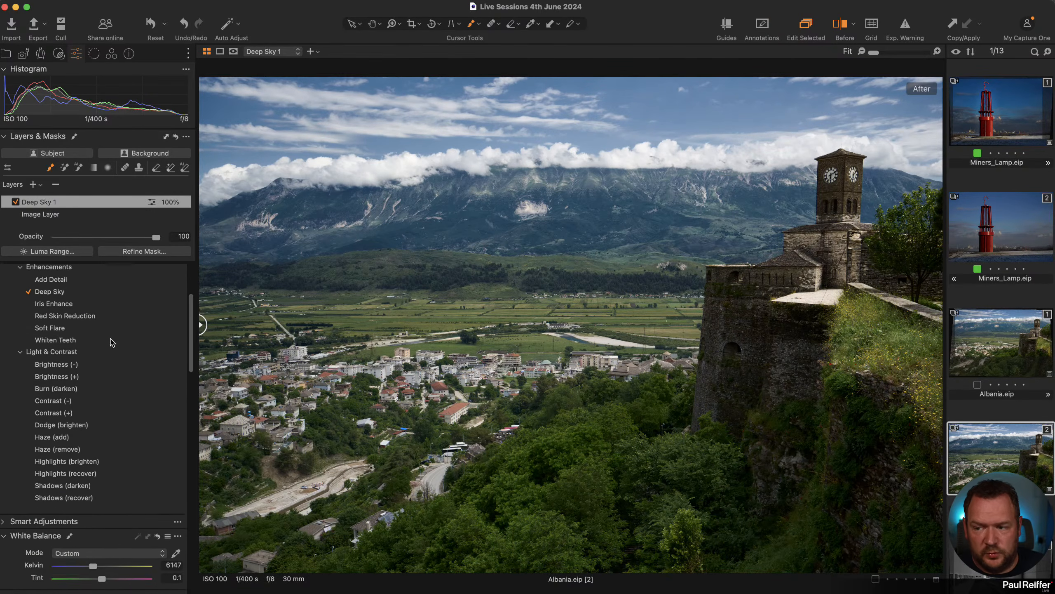
scroll(82, 380, up, 3)
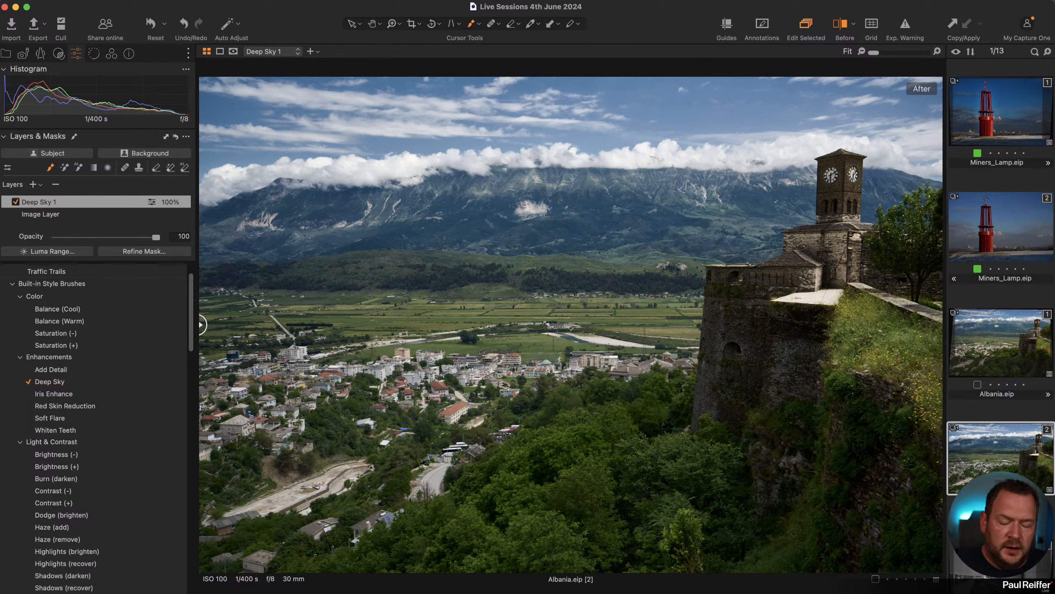
scroll(1002, 283, down, 3)
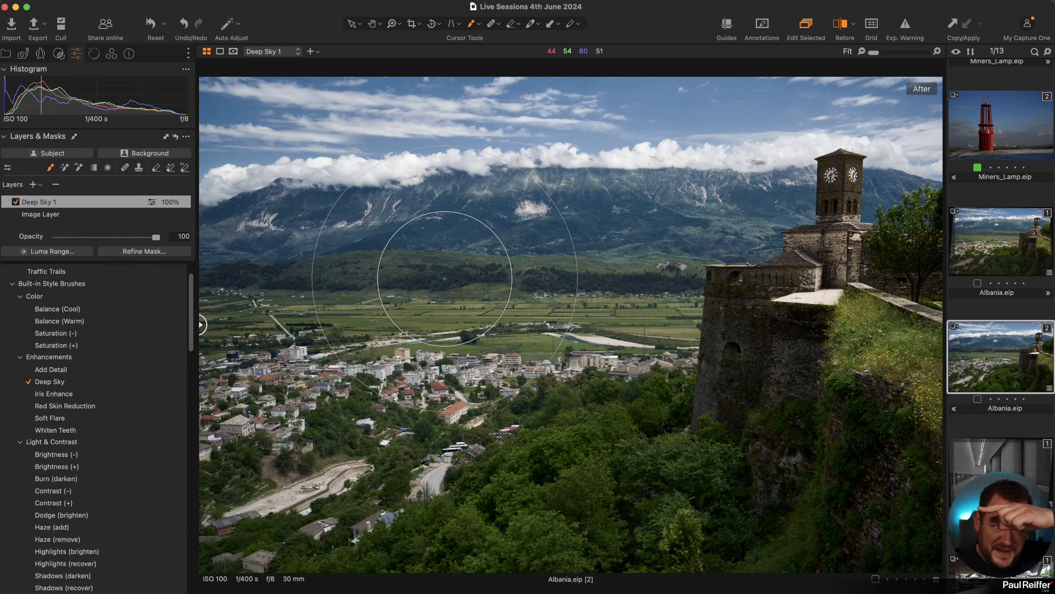
click(14, 286)
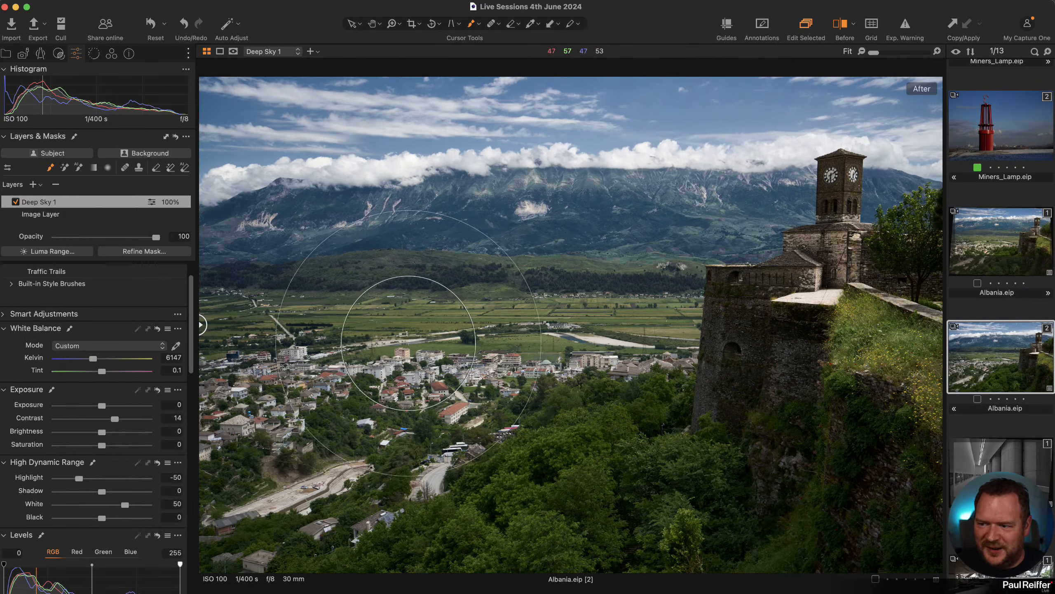
Step: Open the black-and-white museum photo and compare its before and after versions across the full frame
click(1001, 466)
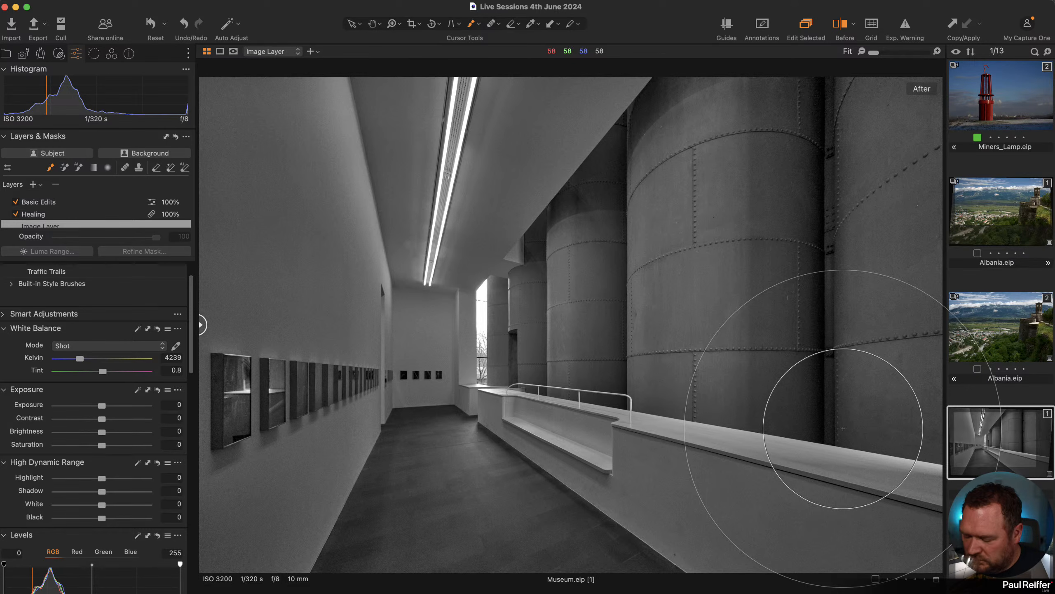
key(y)
key(y)
drag(578, 325, 940, 325)
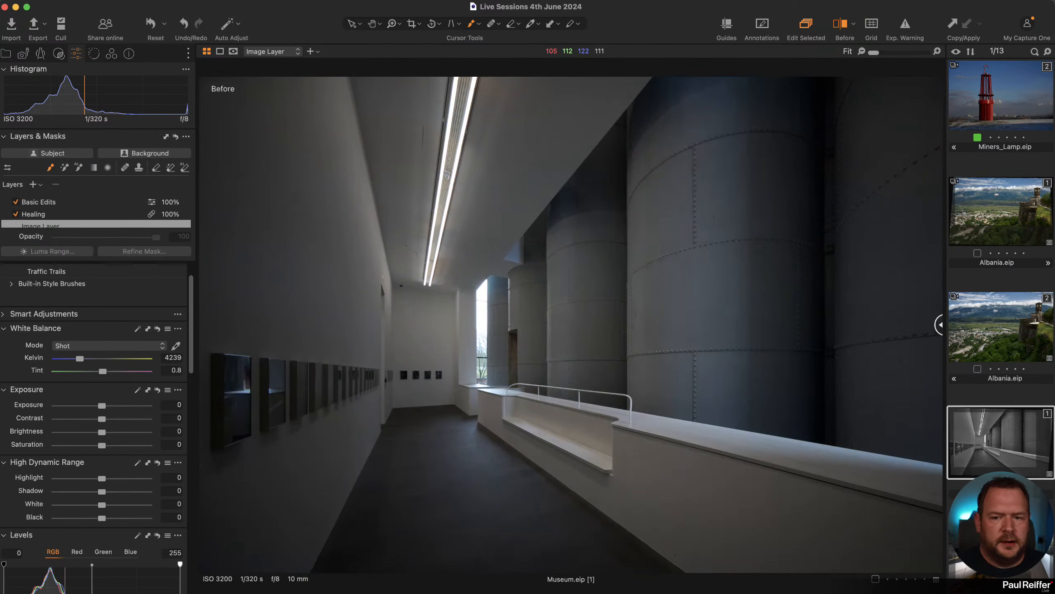
drag(1032, 412, 191, 463)
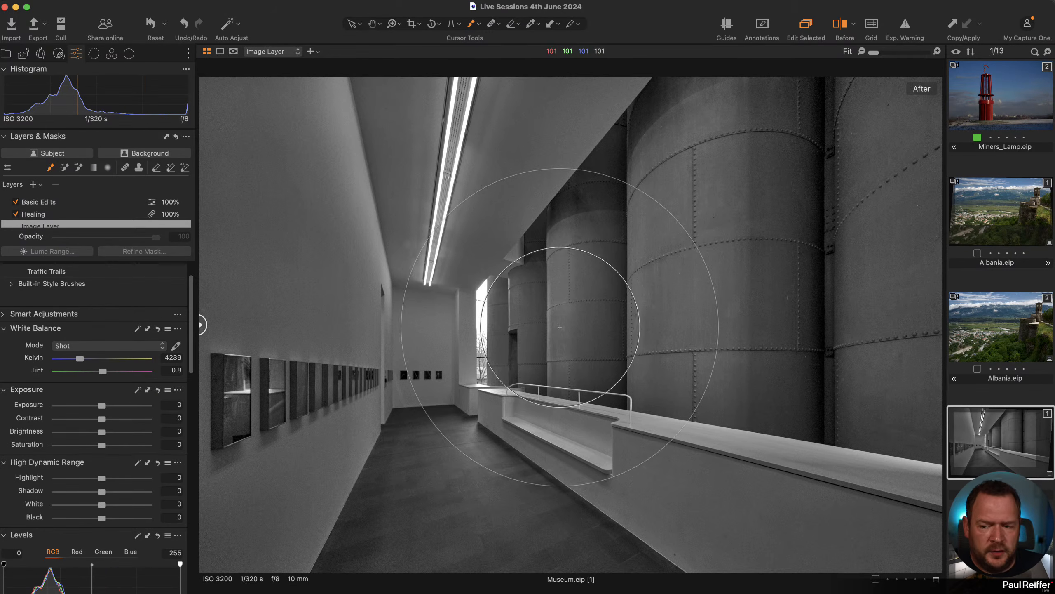
Step: Inspect the riveted silo at 200% and compare its before and after versions across the dark metal surface
key(h)
click(773, 264)
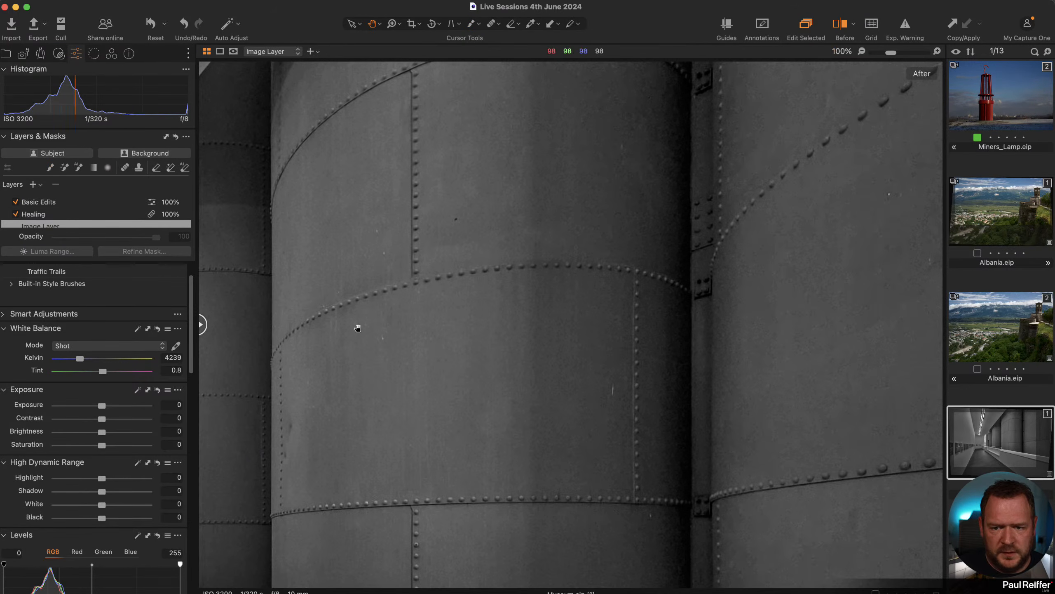
drag(201, 325, 758, 325)
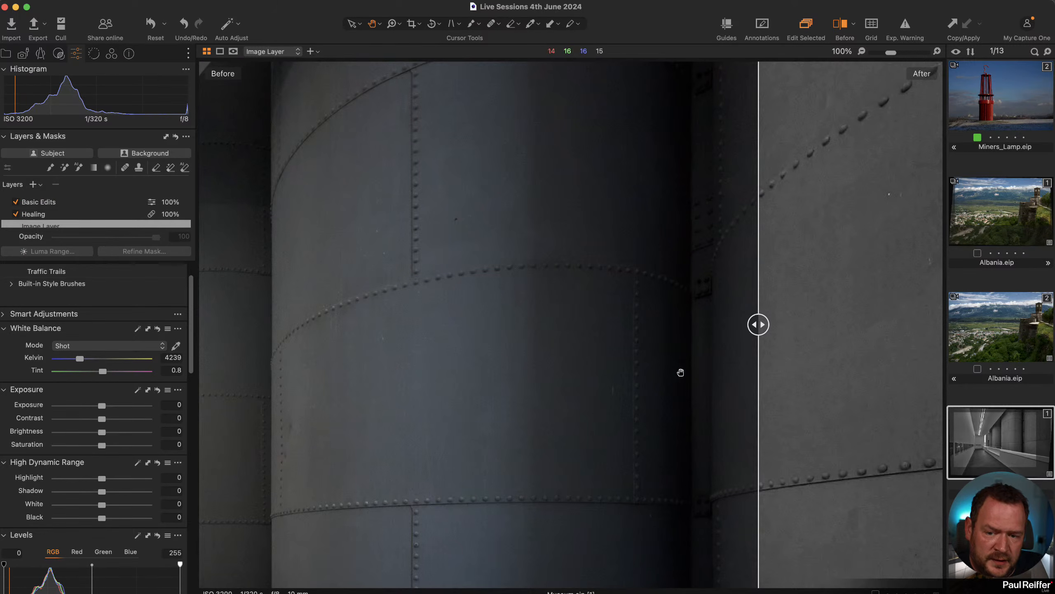
key(z)
click(631, 384)
key(v)
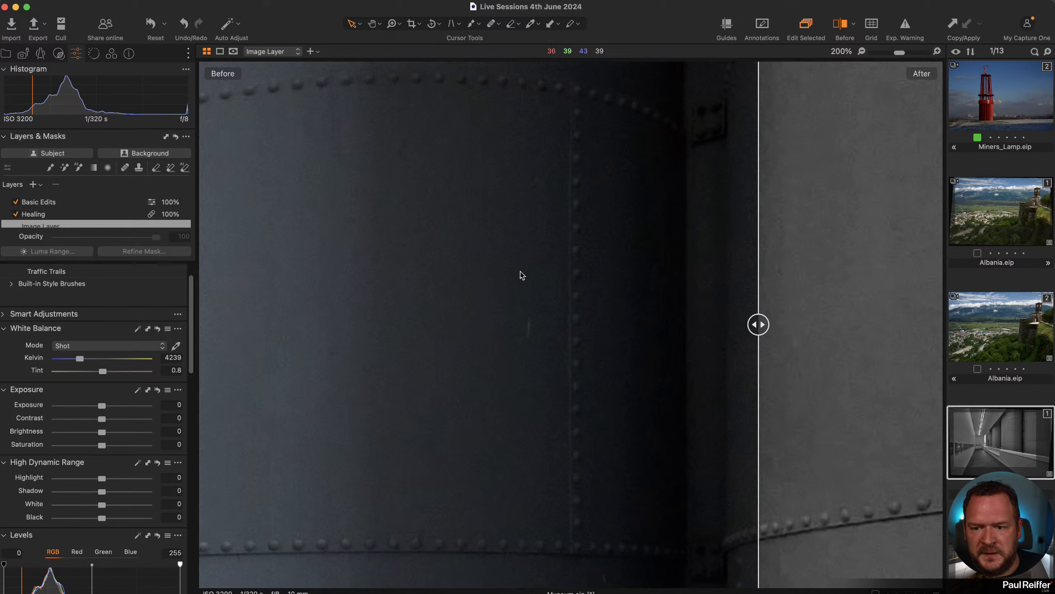
drag(758, 324, 364, 324)
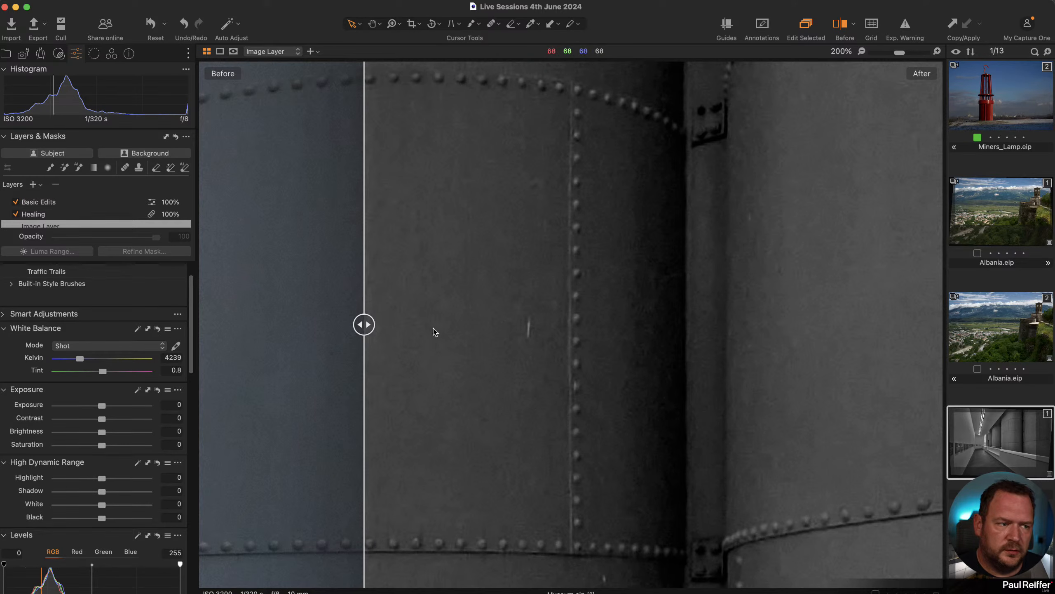
drag(365, 325, 453, 374)
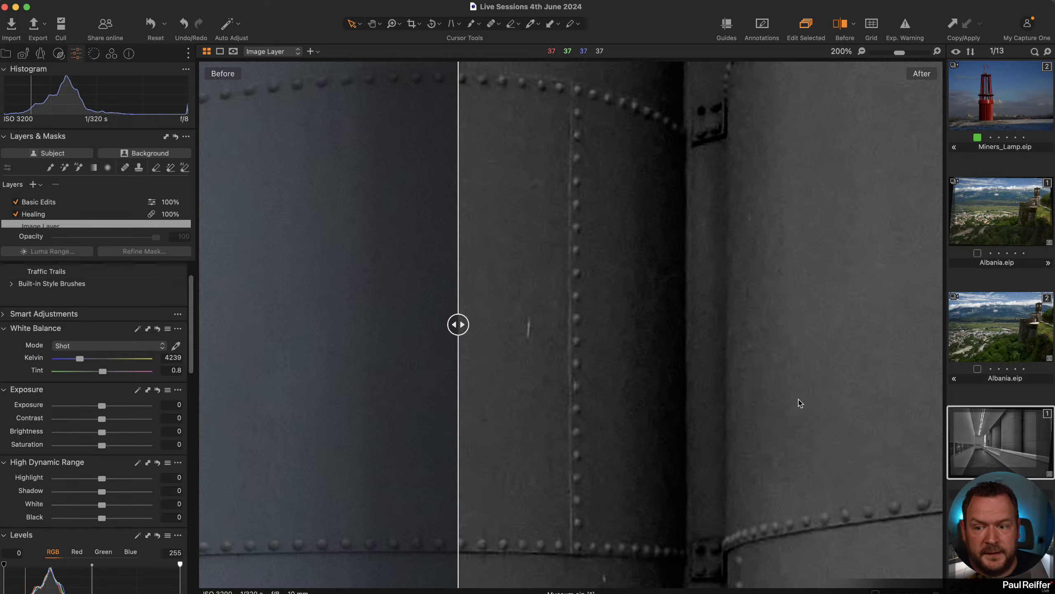
Step: Clone the edited museum variant and reveal more of the after version on the silo
right_click(977, 430)
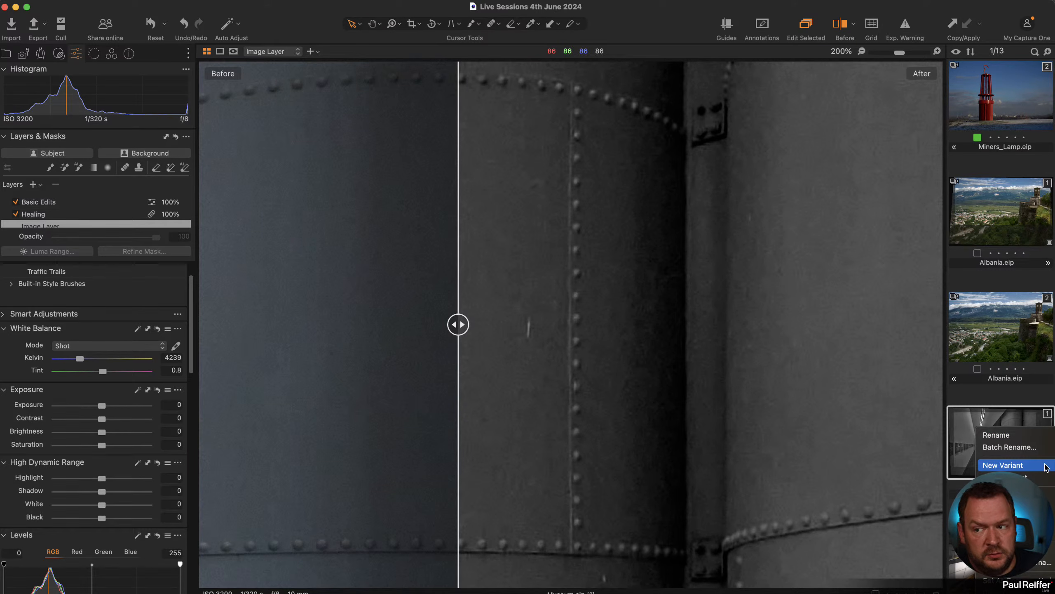
click(1047, 480)
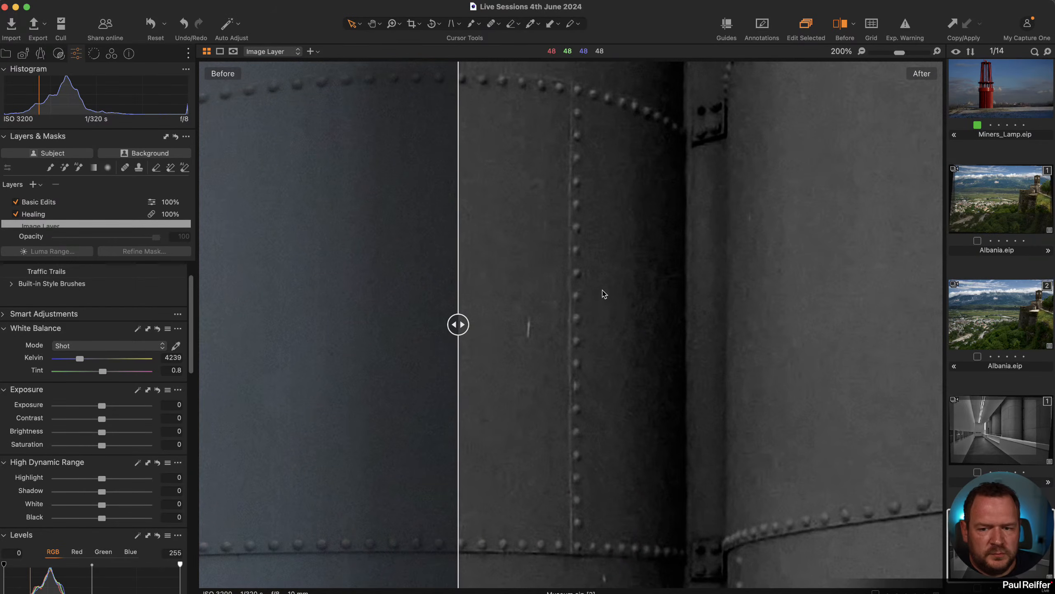
drag(458, 324, 272, 333)
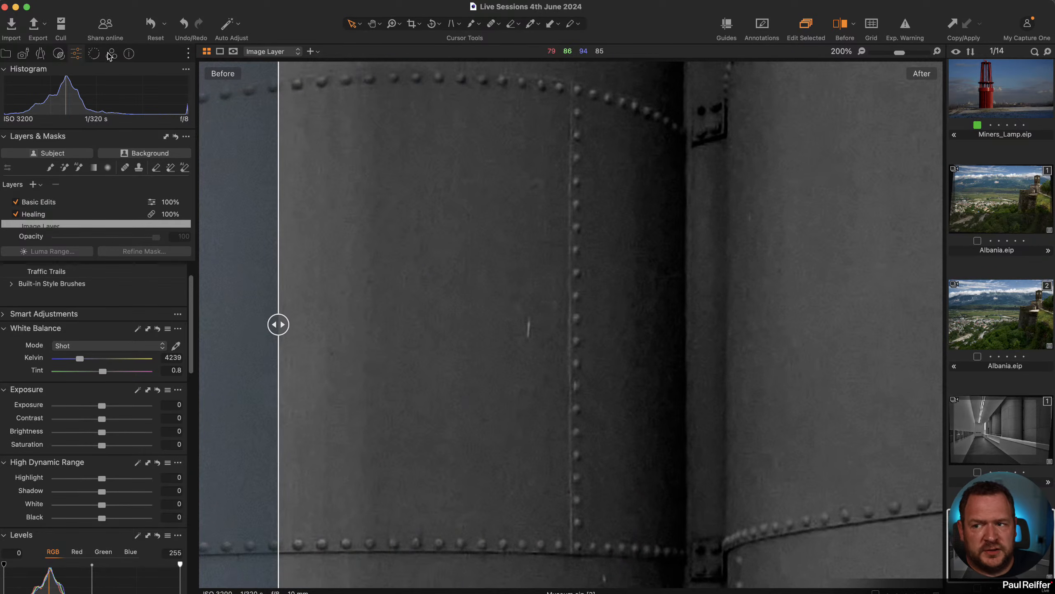
Step: Examine the noise reduction settings of the museum clone's Image Layer and Basic Edits layer, including the base layer's default noise reduction
click(111, 54)
click(94, 53)
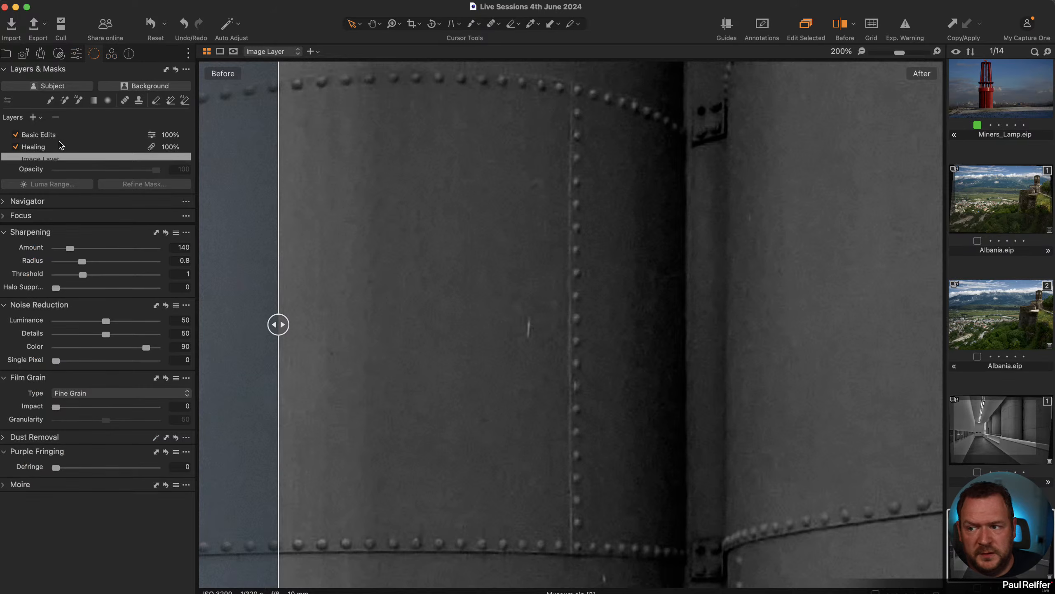
scroll(77, 133, down, 1)
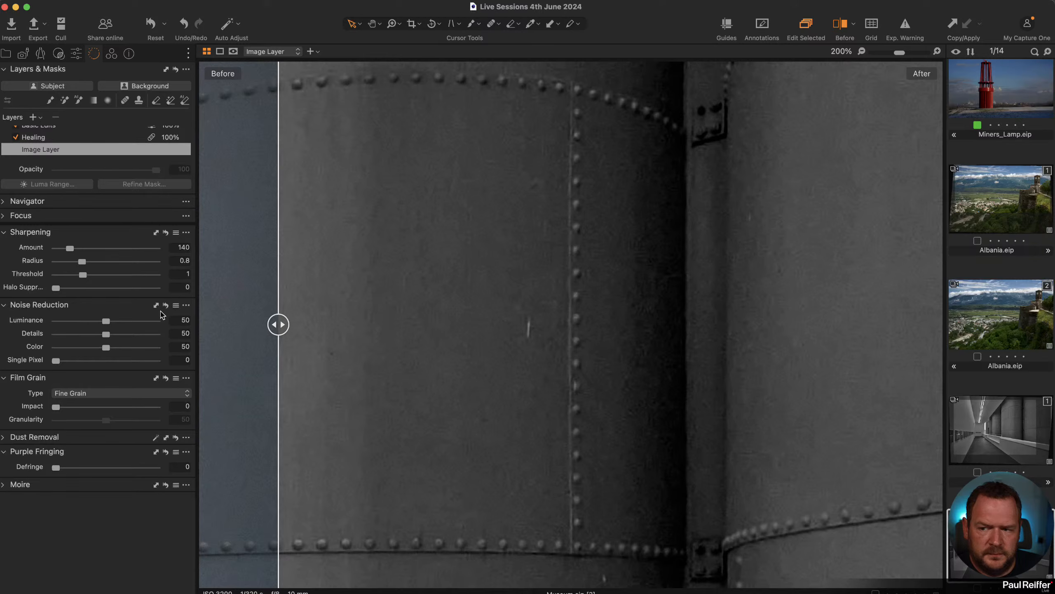
click(166, 306)
scroll(52, 138, up, 1)
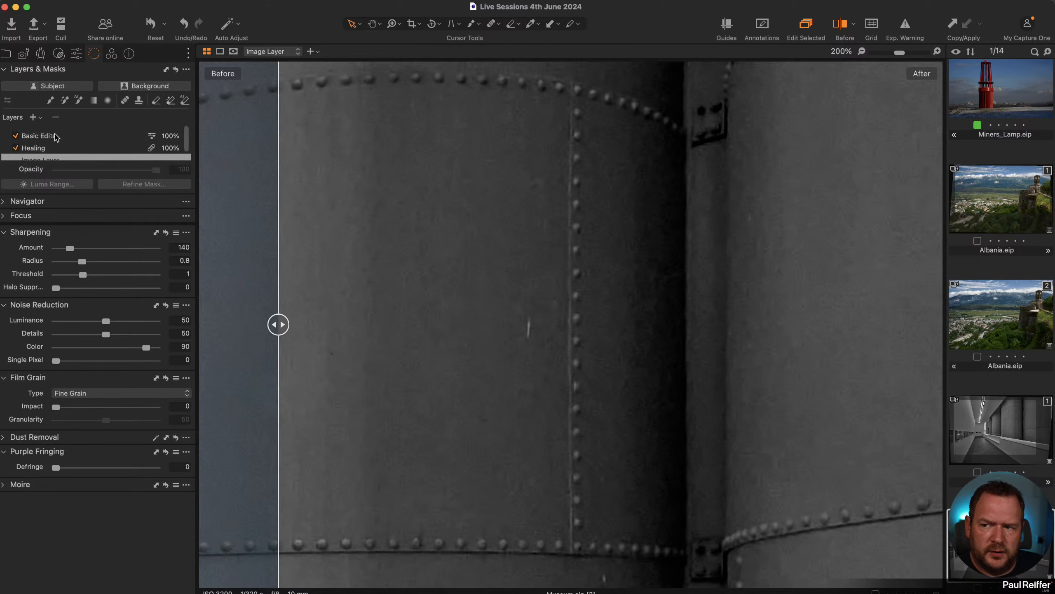
click(66, 135)
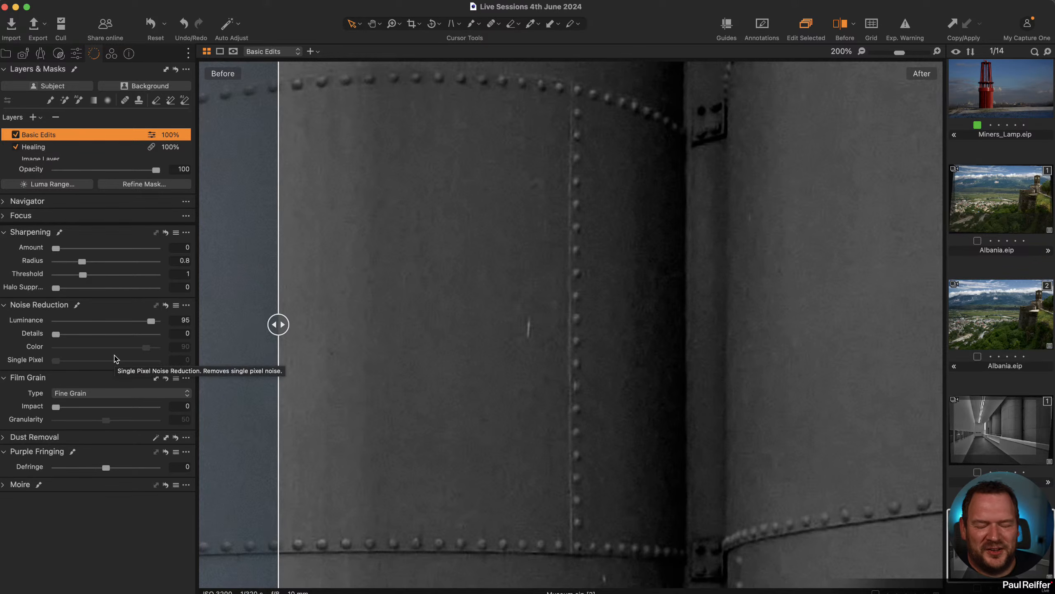
click(62, 159)
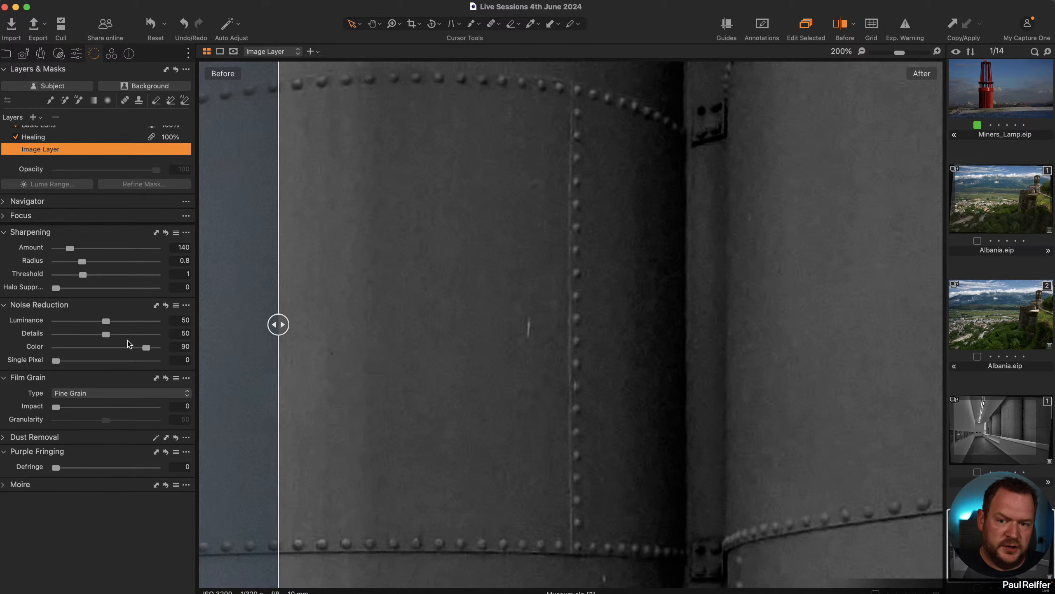
scroll(66, 147, up, 1)
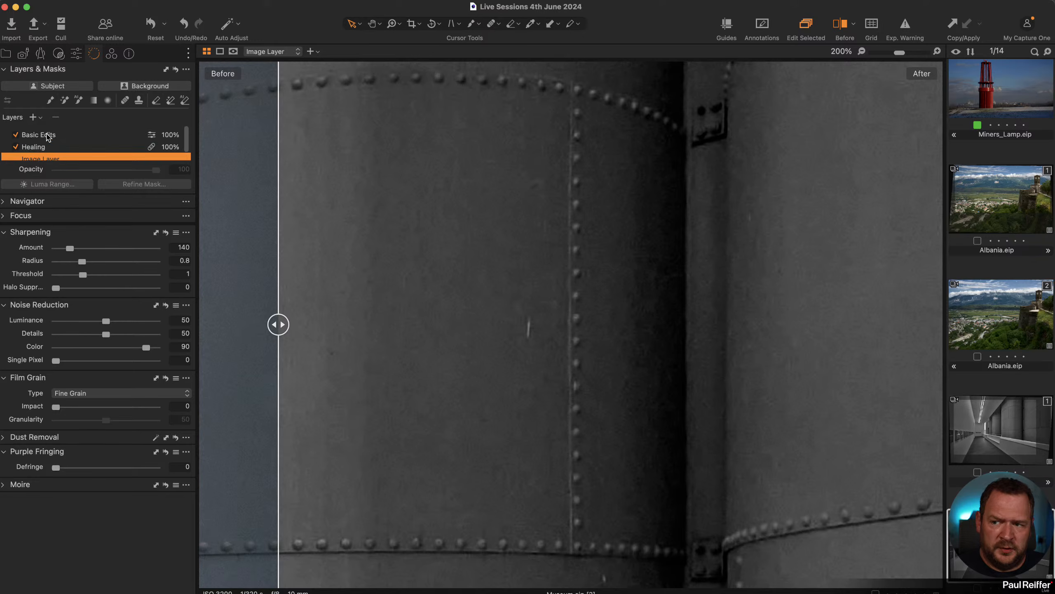
click(51, 135)
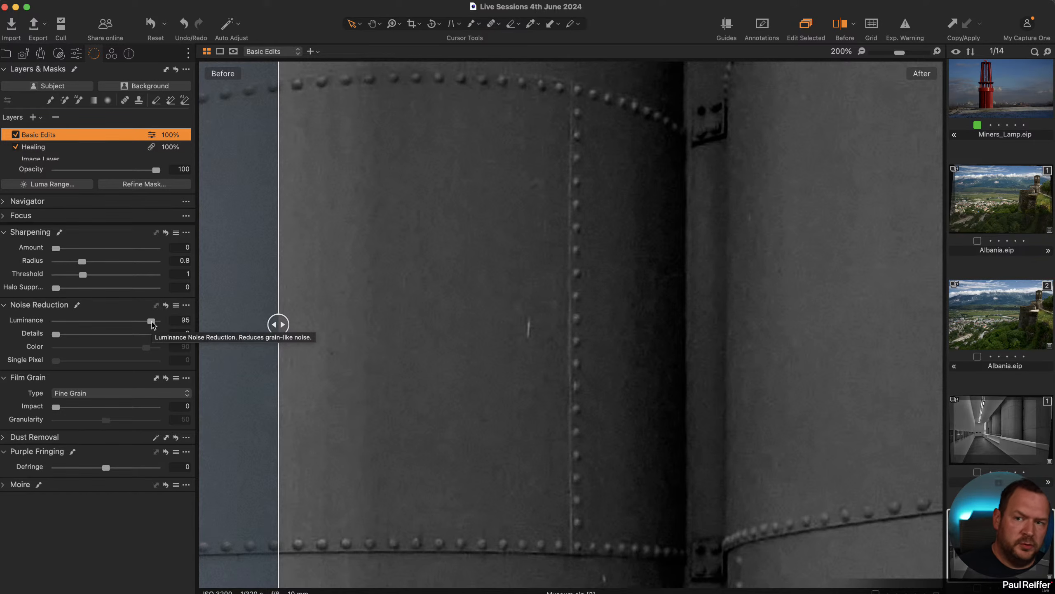
Step: Try luminance noise reduction of 0 and 9 on the Basic Edits layer, comparing the silo's noise before and after
drag(152, 321, 75, 329)
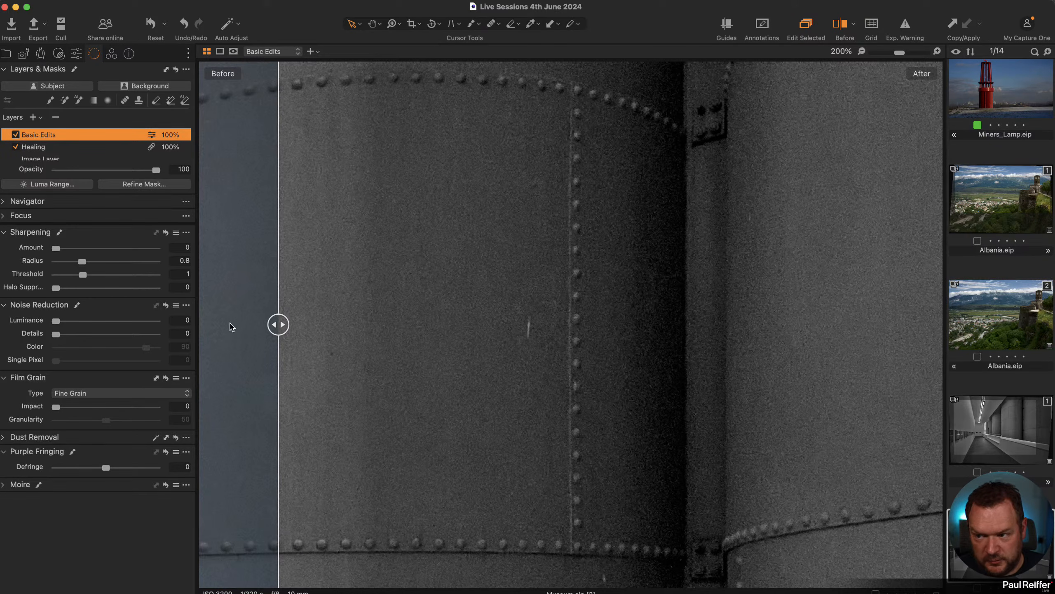
double_click(42, 325)
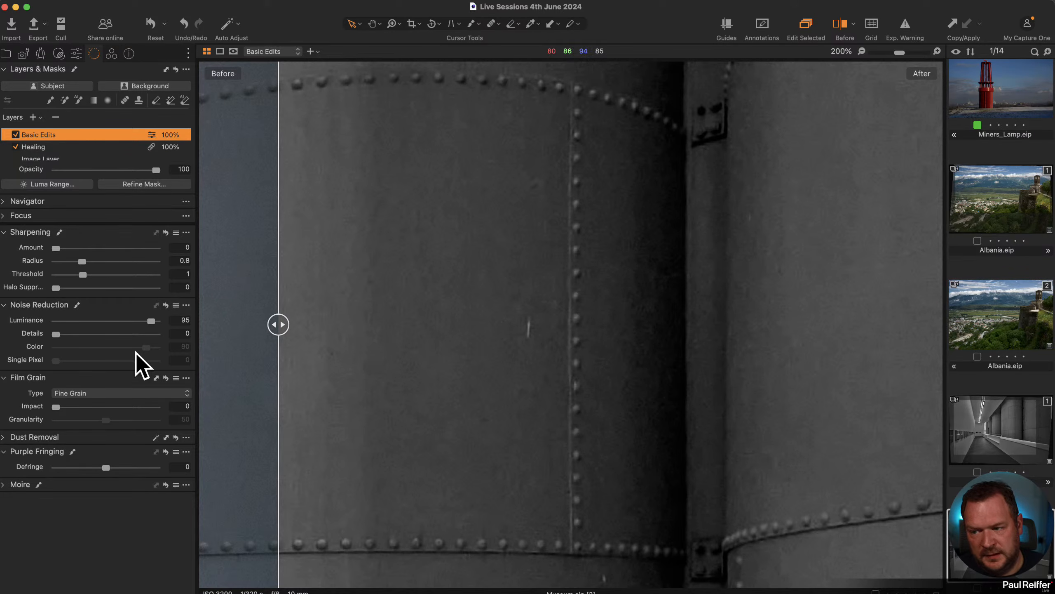
drag(84, 323, 67, 327)
drag(278, 324, 492, 433)
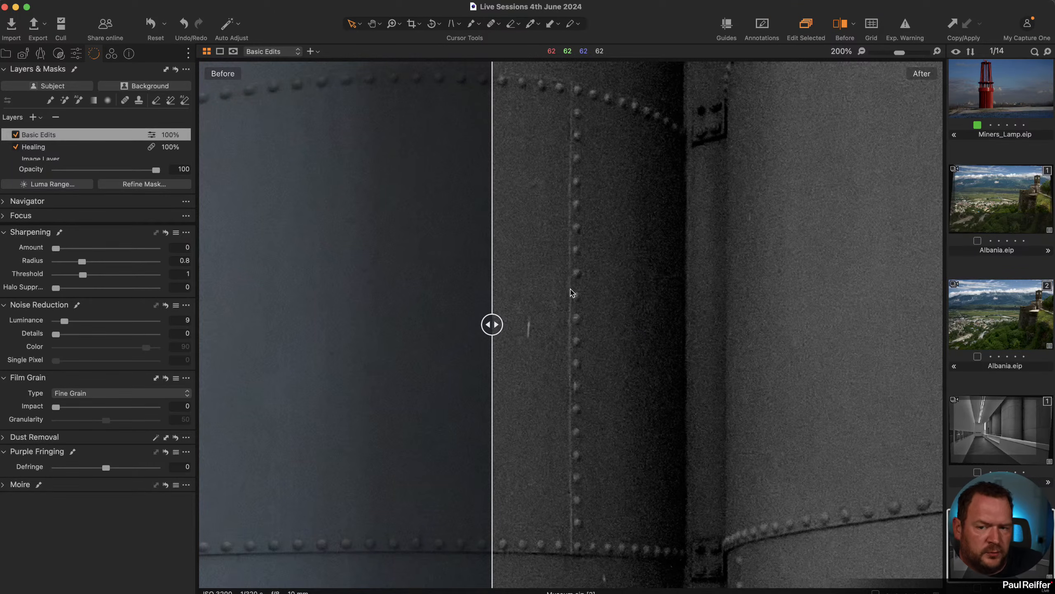
drag(495, 325, 727, 324)
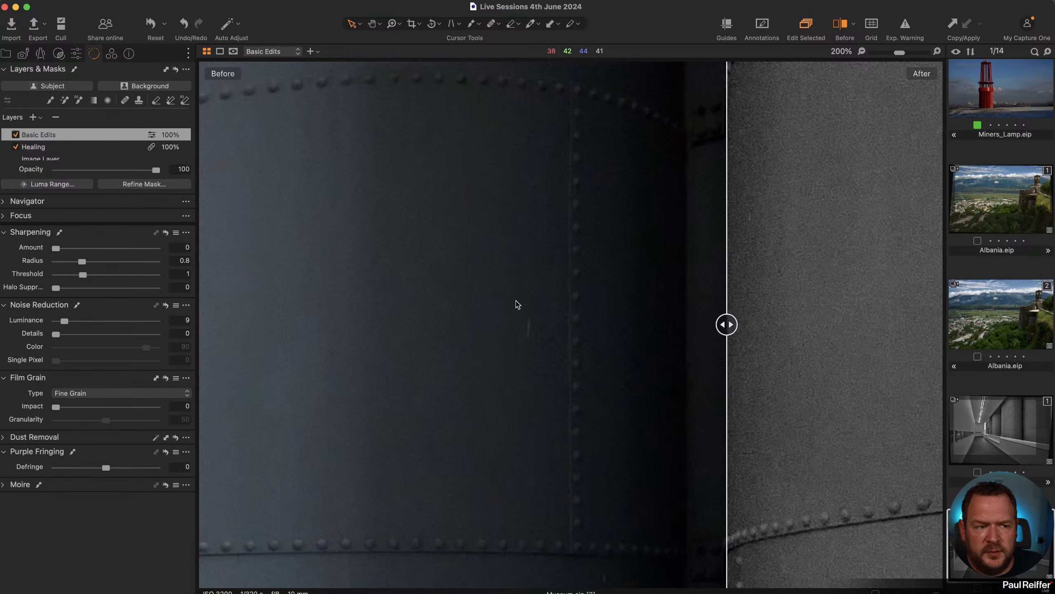
drag(724, 323, 469, 324)
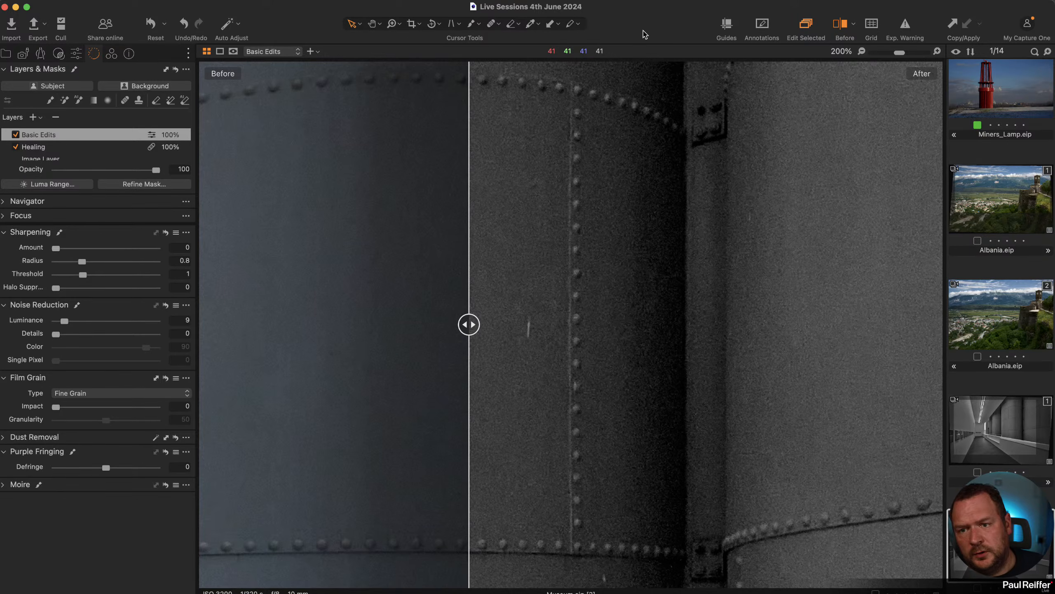
Step: Reset all adjustments on the cloned museum variant and display the whole photo
scroll(982, 277, down, 6)
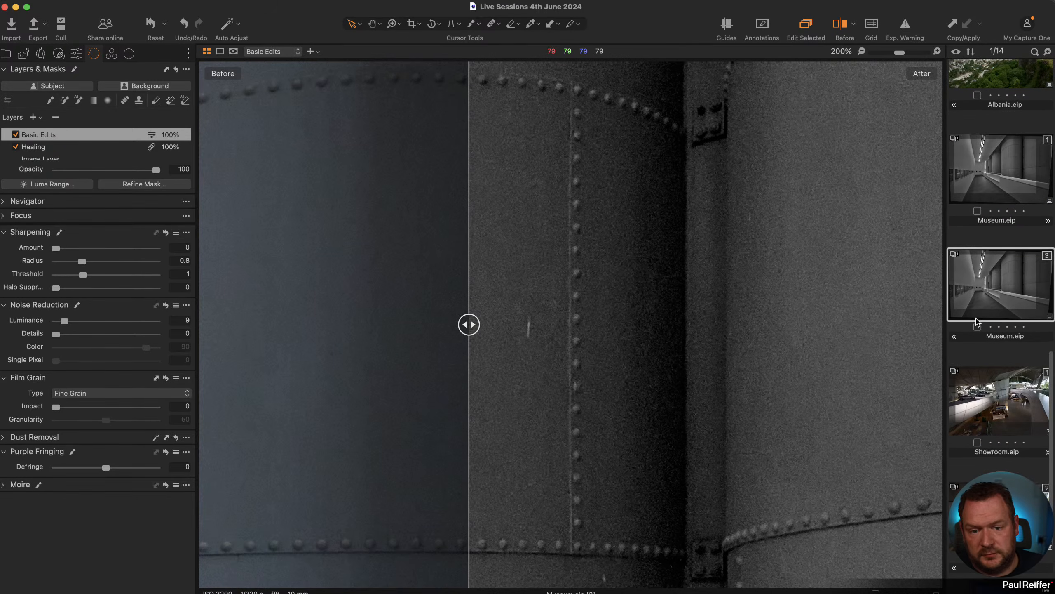
right_click(982, 276)
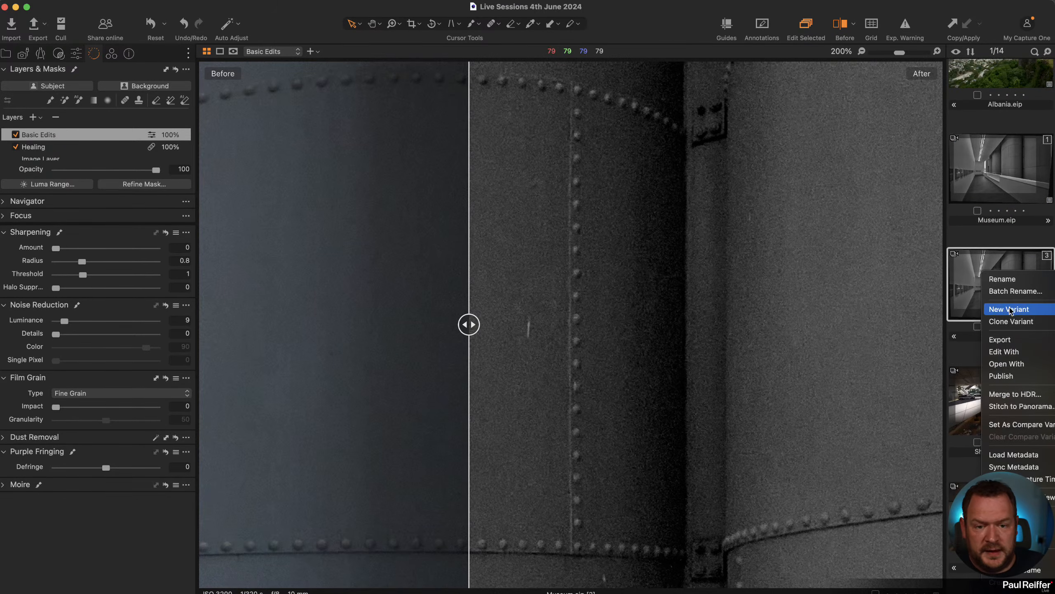
click(993, 264)
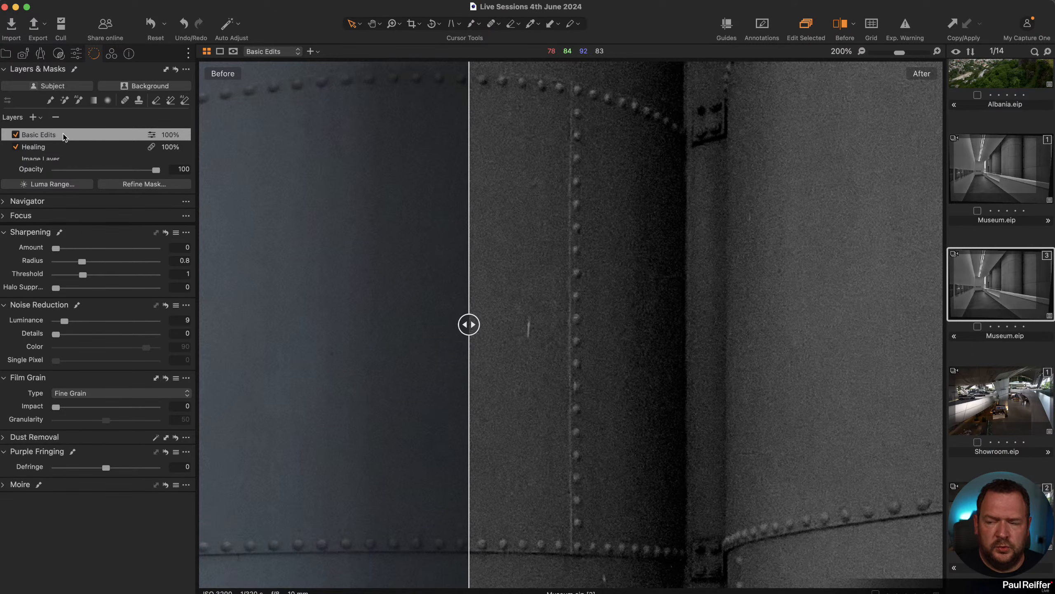
key(super+r)
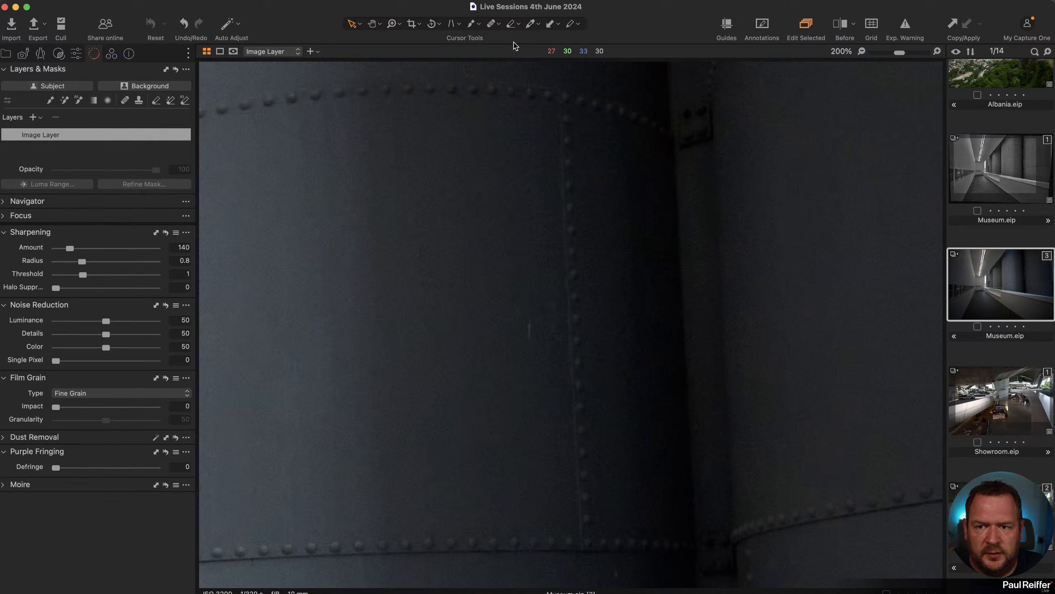
key(super+0)
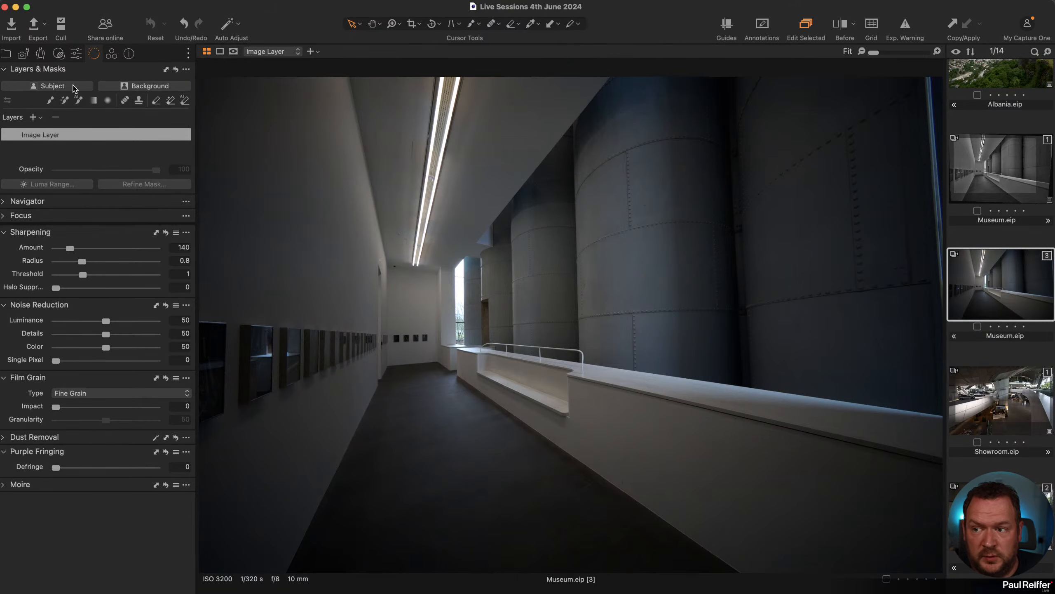
Step: Apply automatic keystone correction to the reset museum variant and crop it to 21.00 × 14.00 in
click(40, 55)
click(152, 190)
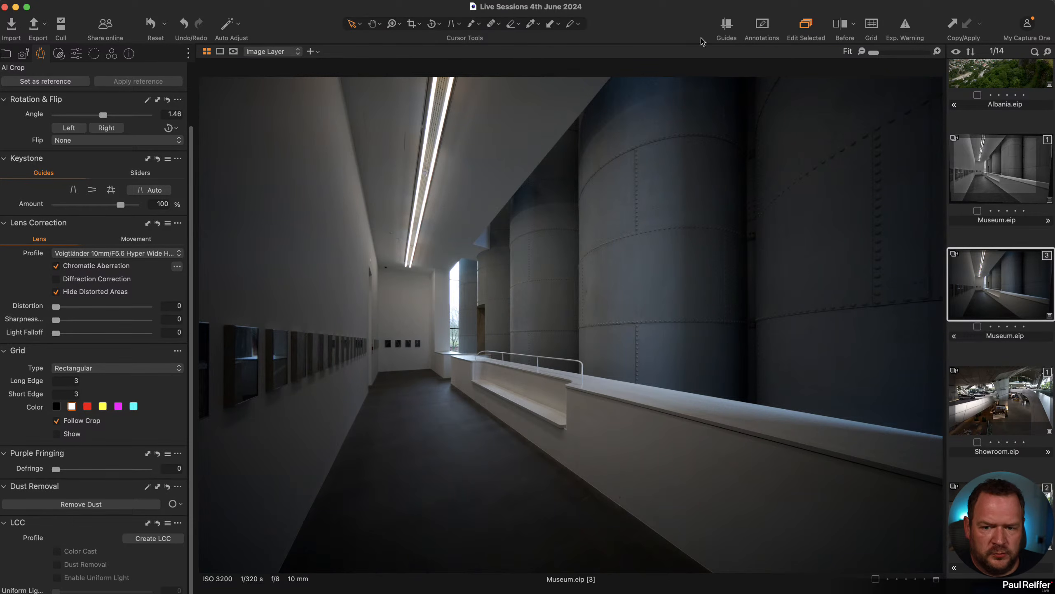
click(412, 24)
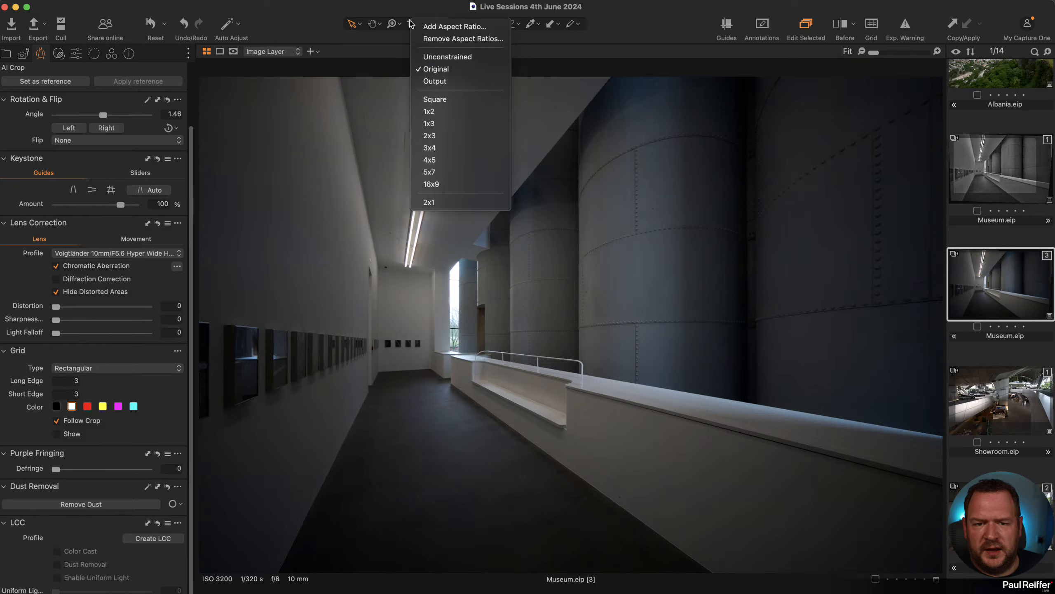
click(445, 80)
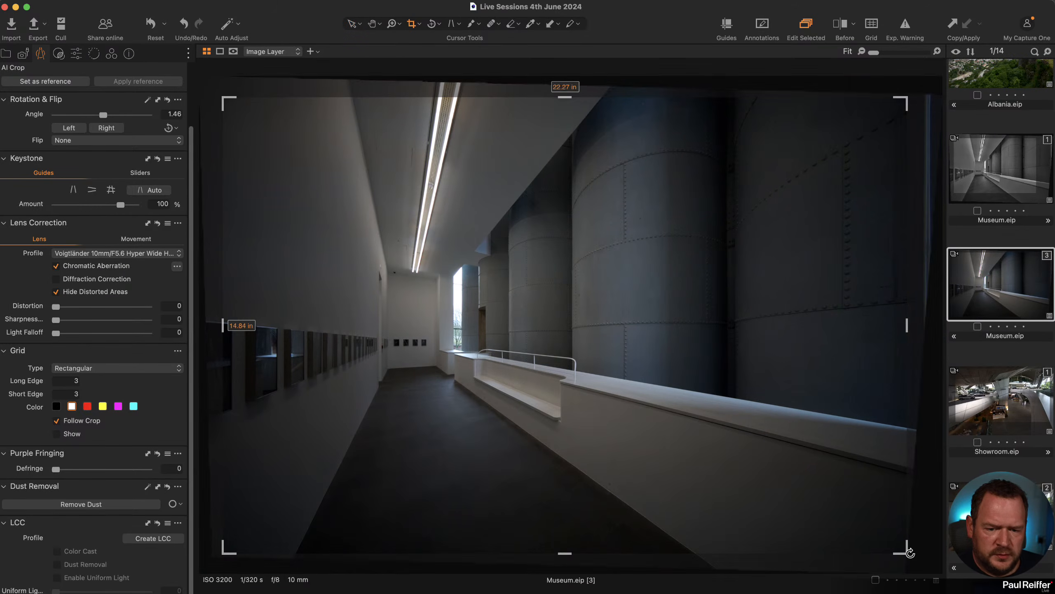
drag(906, 553, 882, 536)
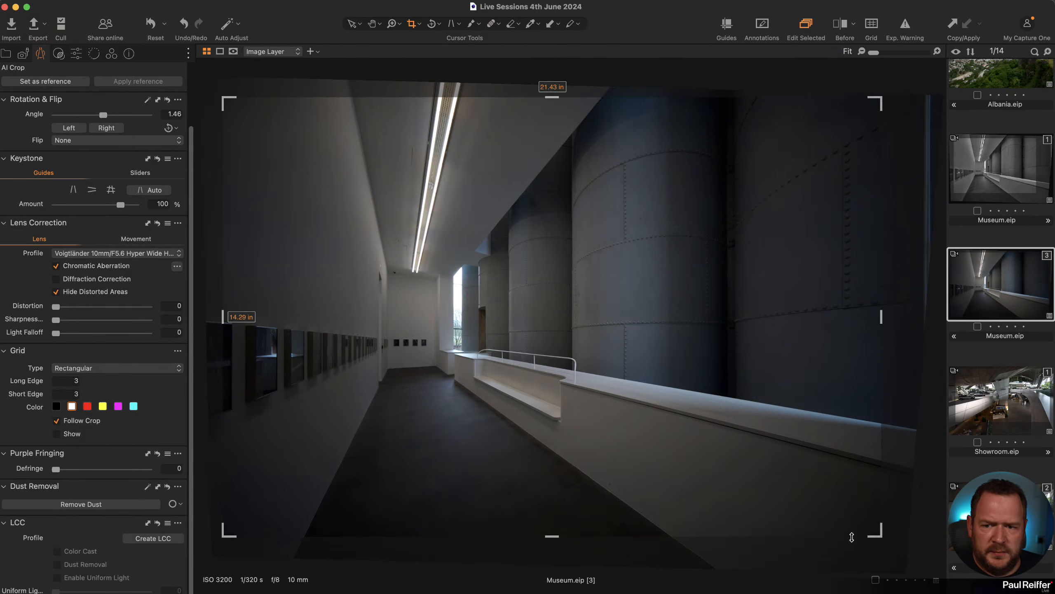
drag(224, 532, 242, 521)
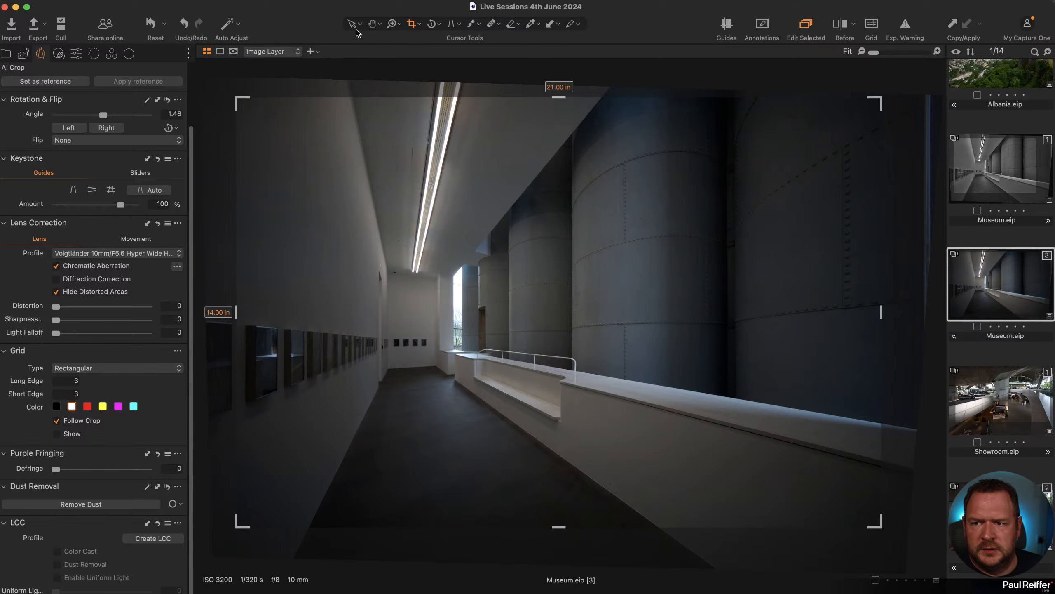
click(354, 25)
Step: Compare the cropped colour variant of the museum photo with the edited black-and-white variant
click(1011, 177)
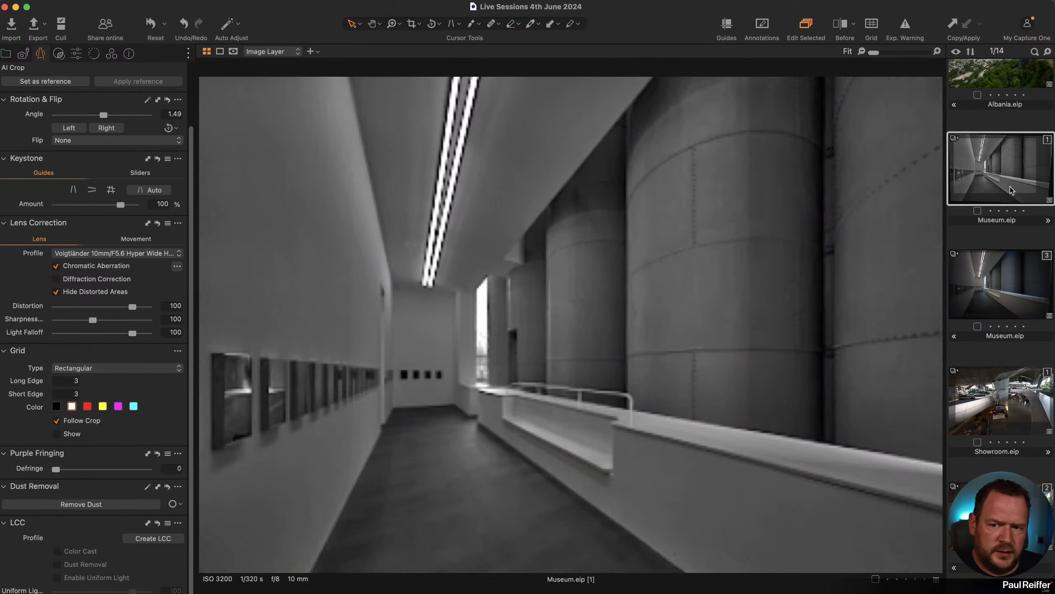
click(1007, 271)
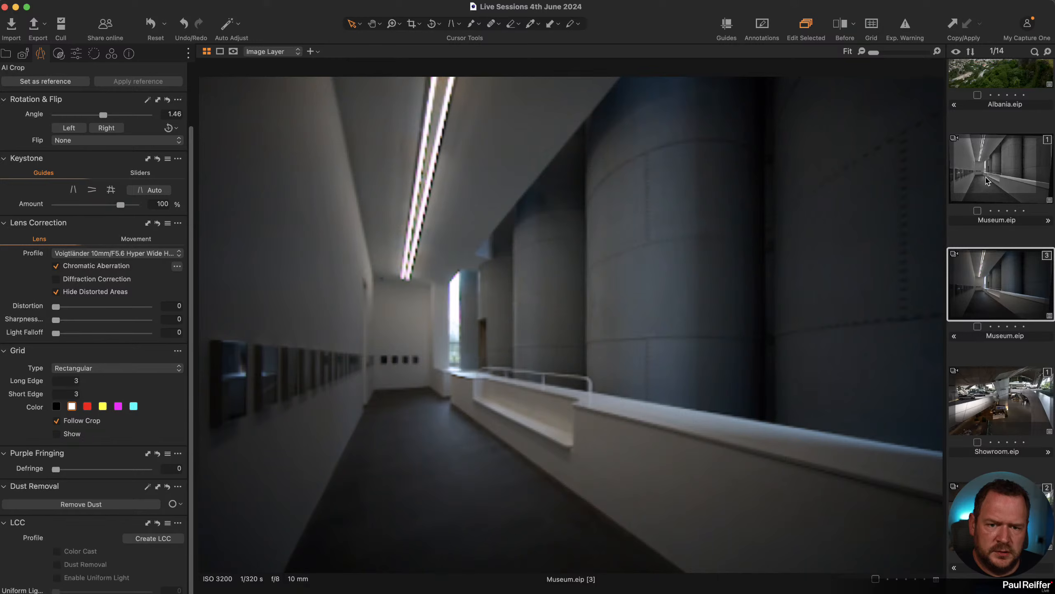
Step: Switch back and forth between museum variants 1 and 3 to examine how the edits differ
click(989, 166)
click(992, 281)
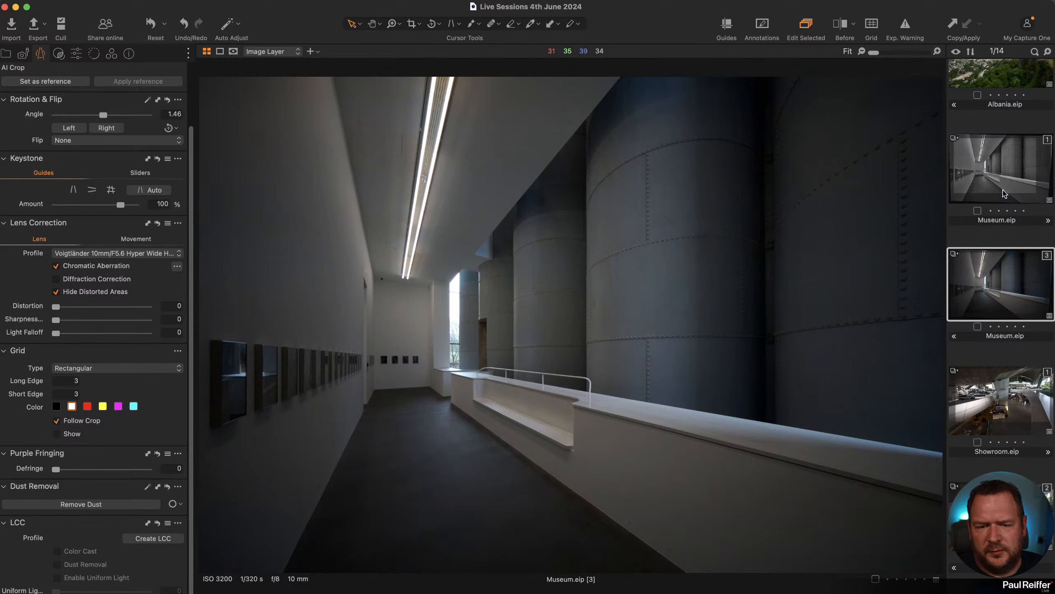
click(1002, 168)
click(1011, 289)
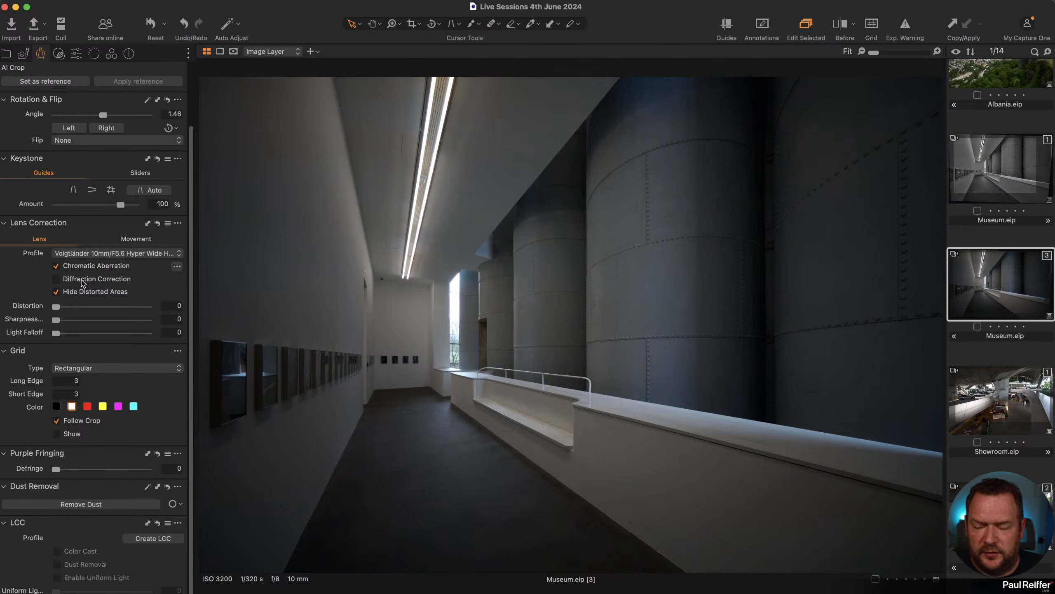
Step: Check the lens in the colour museum variant's metadata, and enable Diffraction Correction while inspecting the ledge at 100%
click(129, 54)
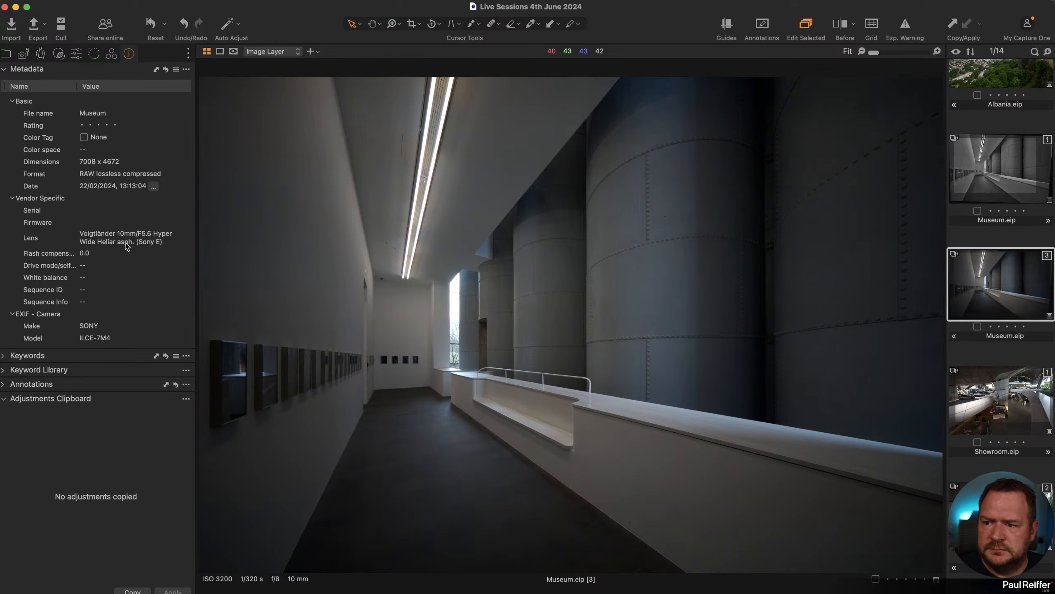
click(75, 55)
click(41, 54)
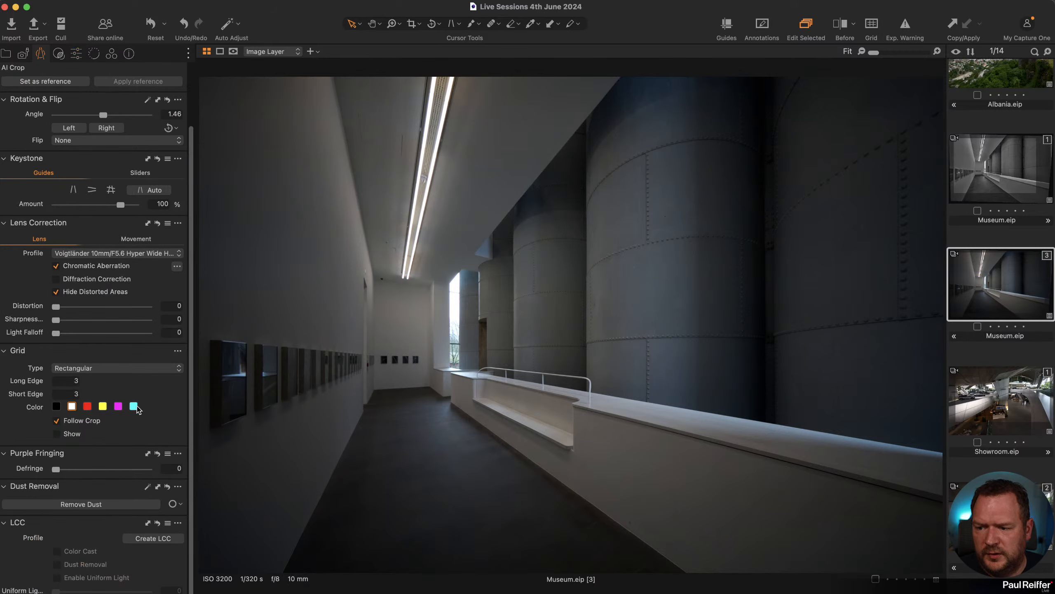
click(69, 280)
key(h)
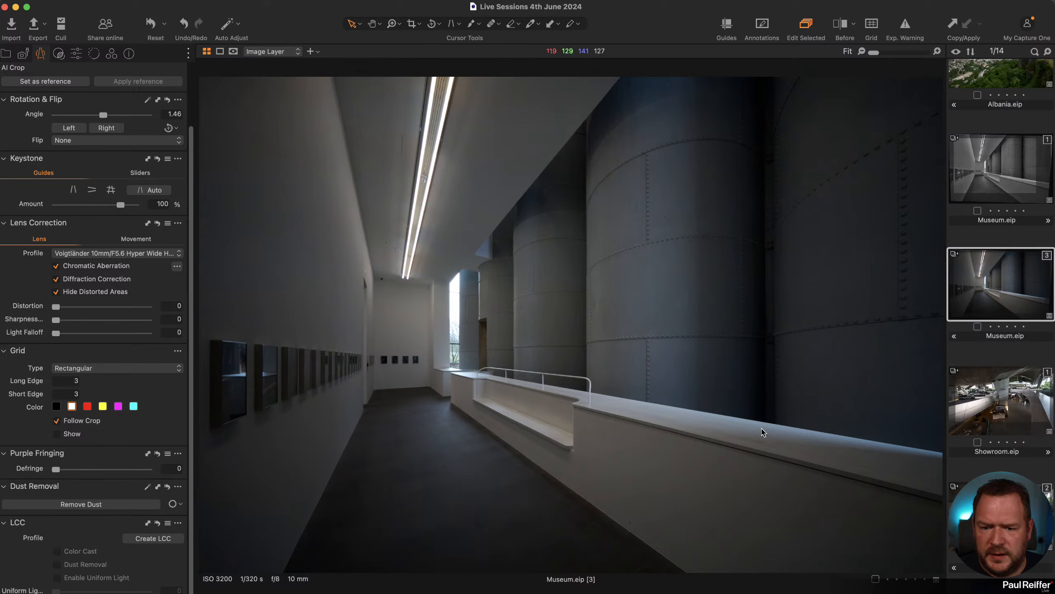
click(784, 448)
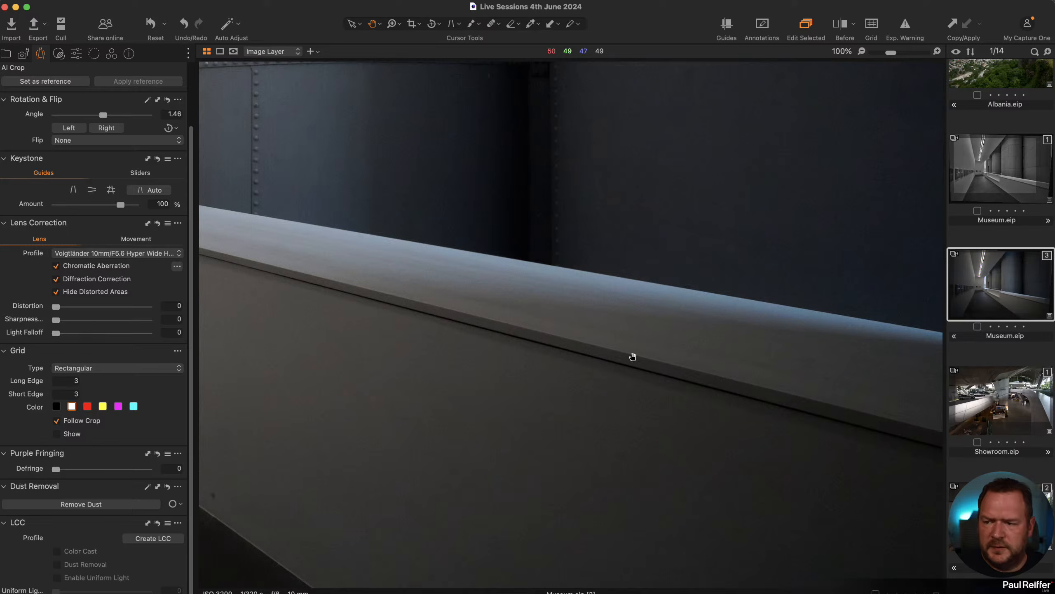
click(630, 354)
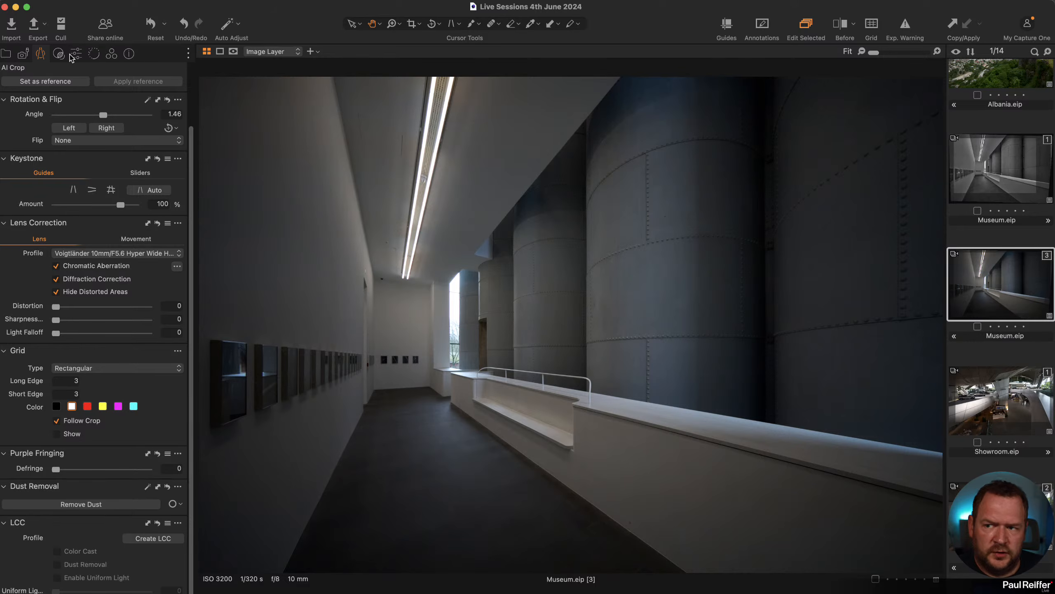
Step: Apply the built-in B&W Punch style to the museum variant's background and check the exposure adjustments it makes
click(62, 55)
click(18, 224)
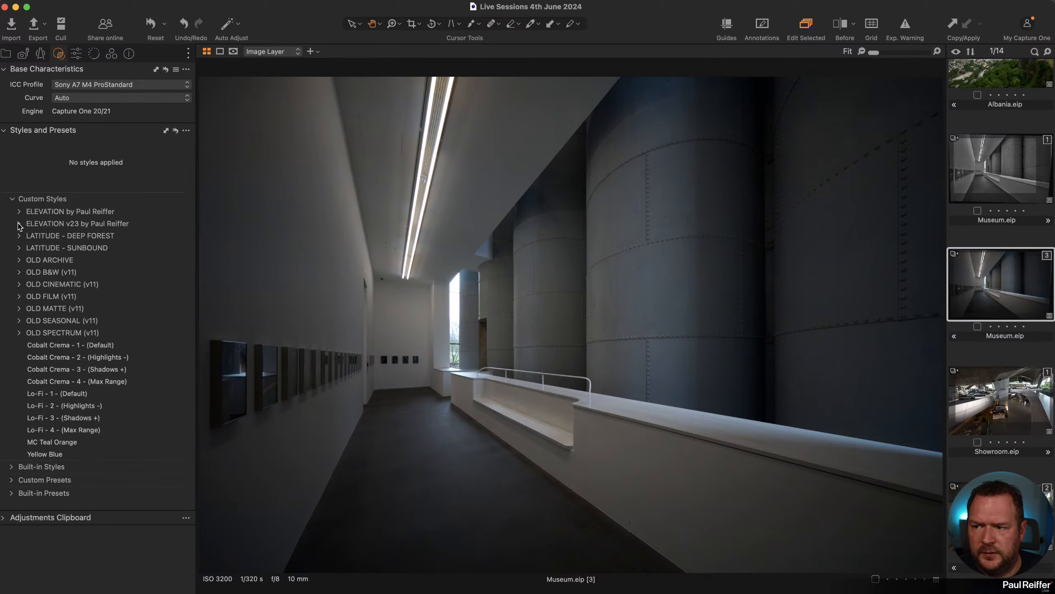
click(13, 199)
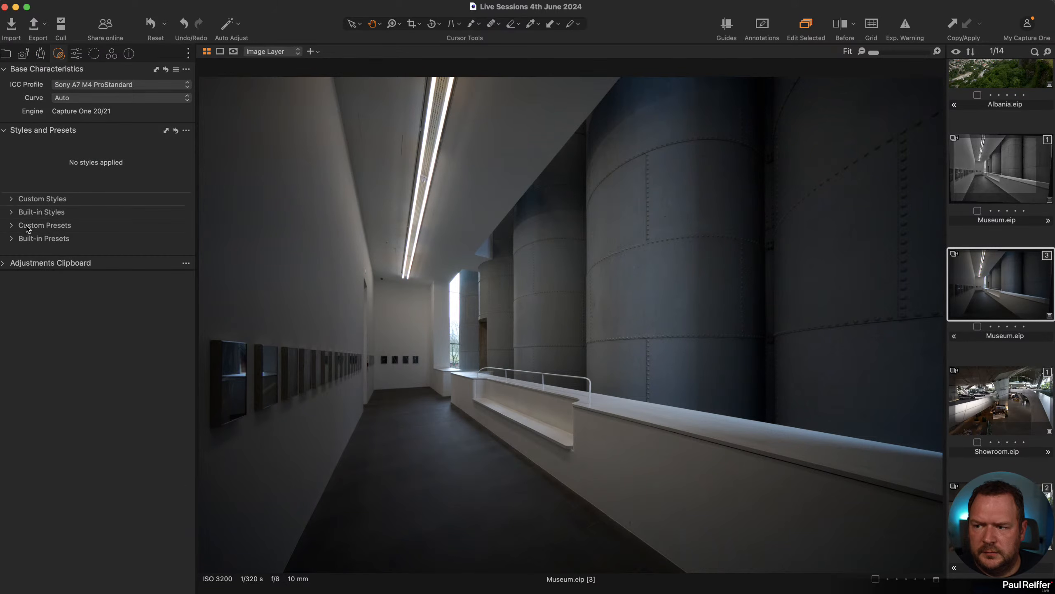
click(12, 212)
click(19, 237)
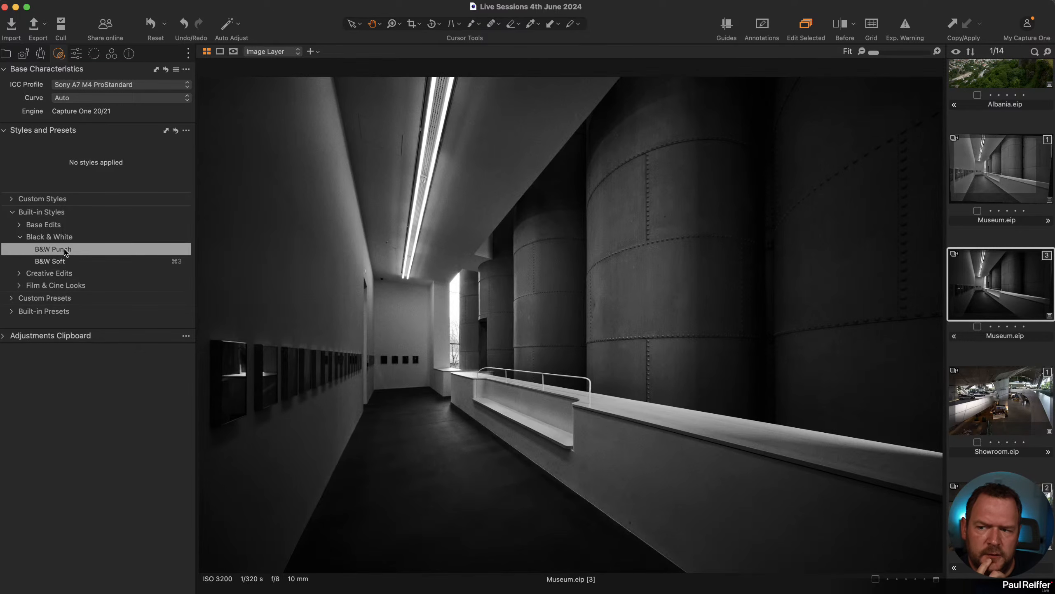
right_click(66, 252)
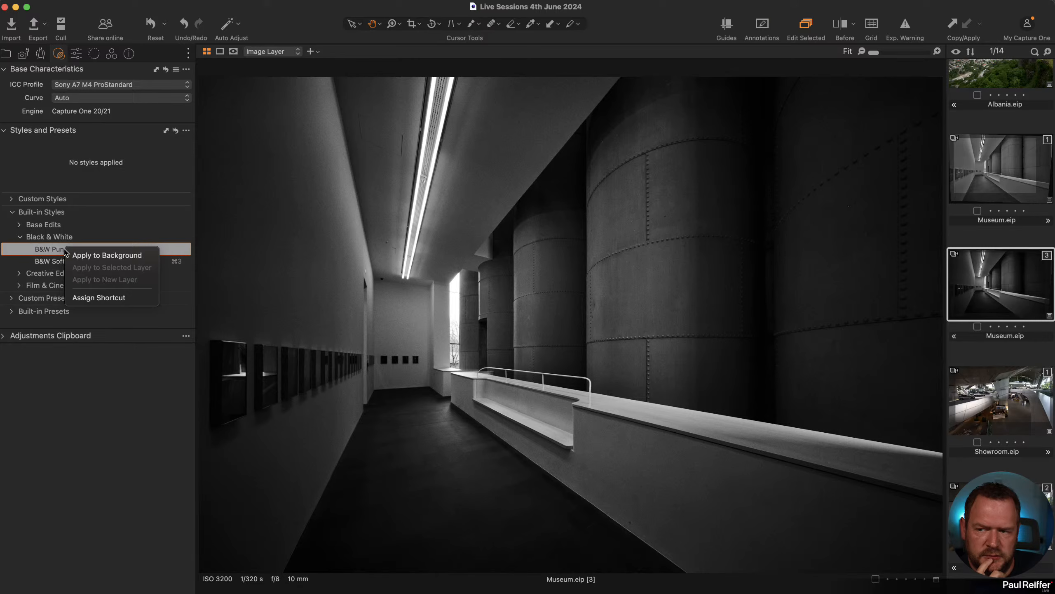
click(87, 255)
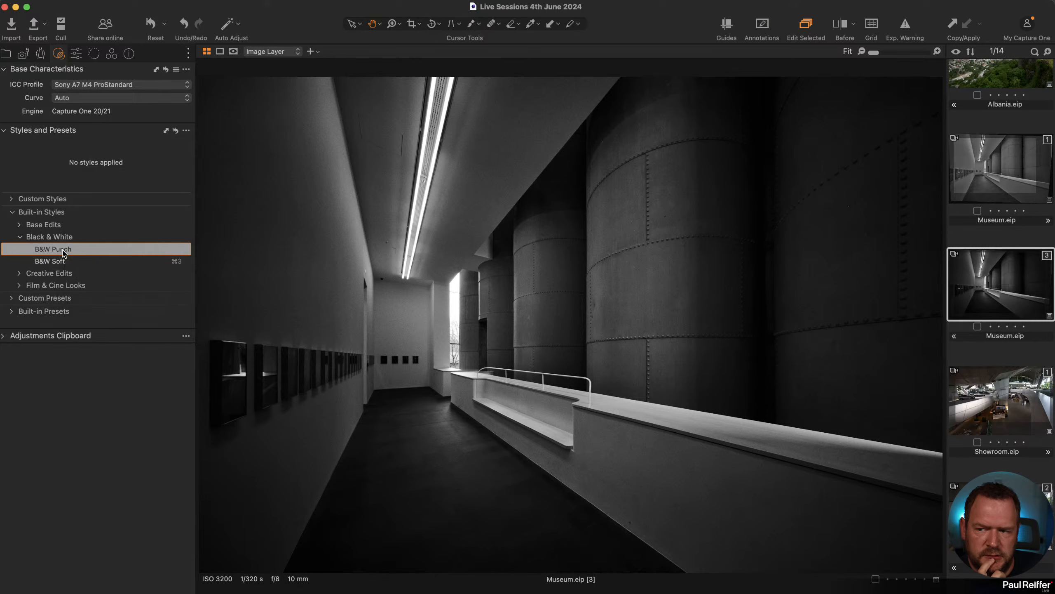
click(77, 53)
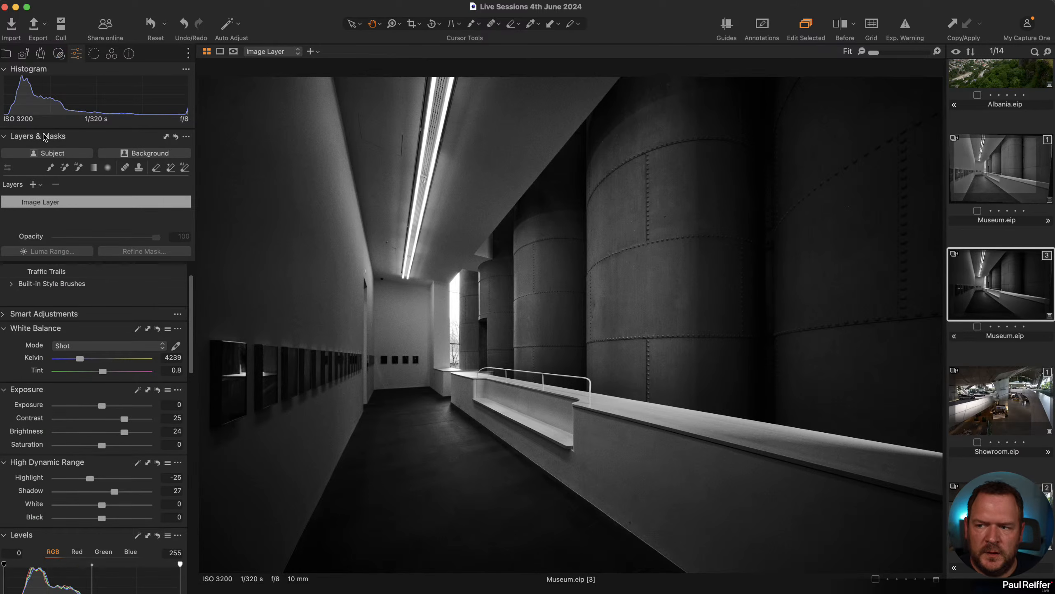
click(59, 53)
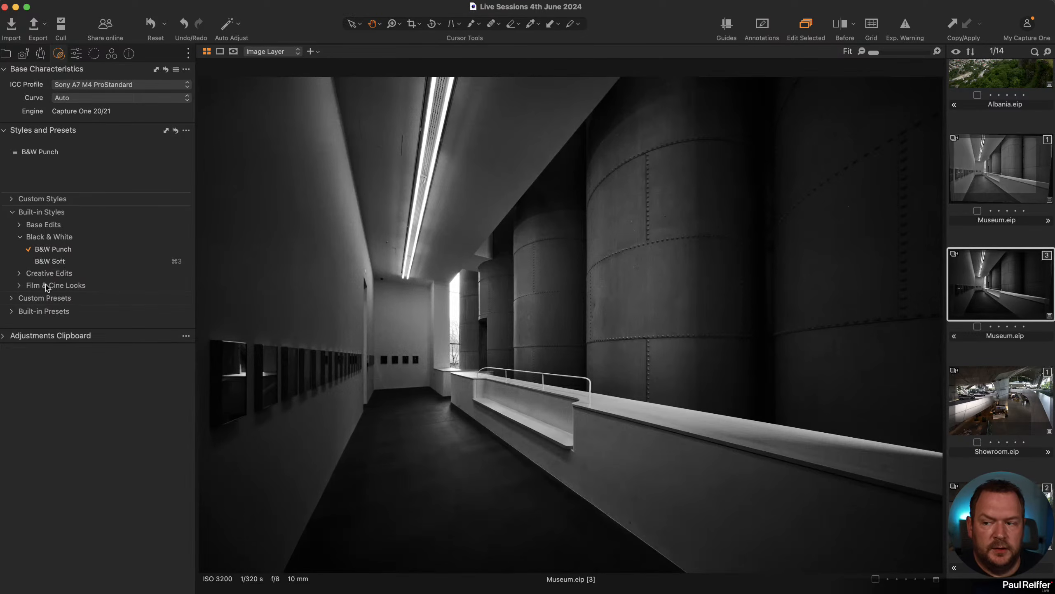
Step: Preview the built-in Creative Edits styles on the photo and apply Cozy Fall to a new layer
click(19, 285)
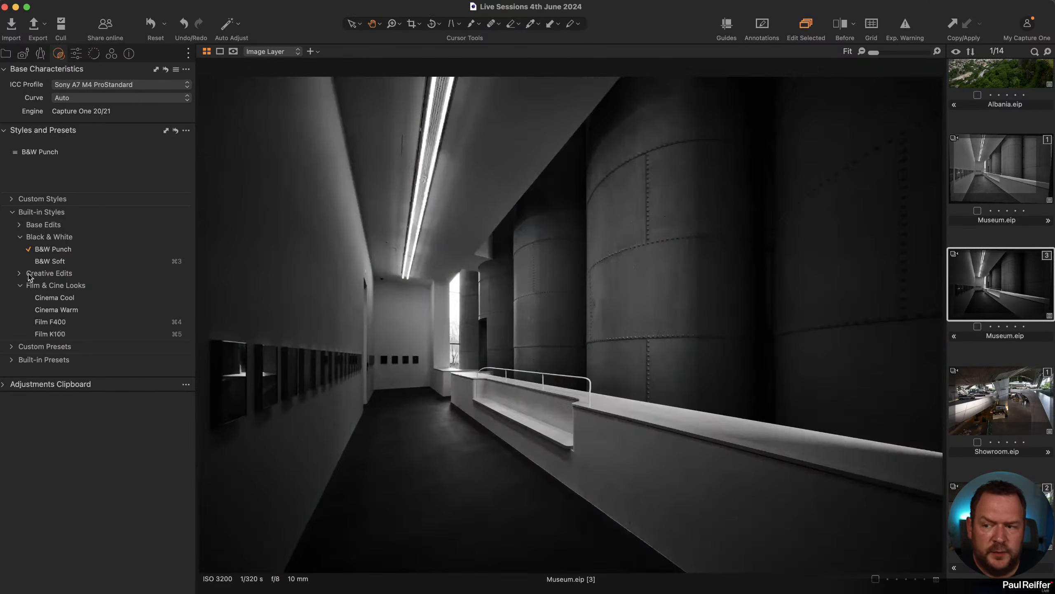
click(20, 273)
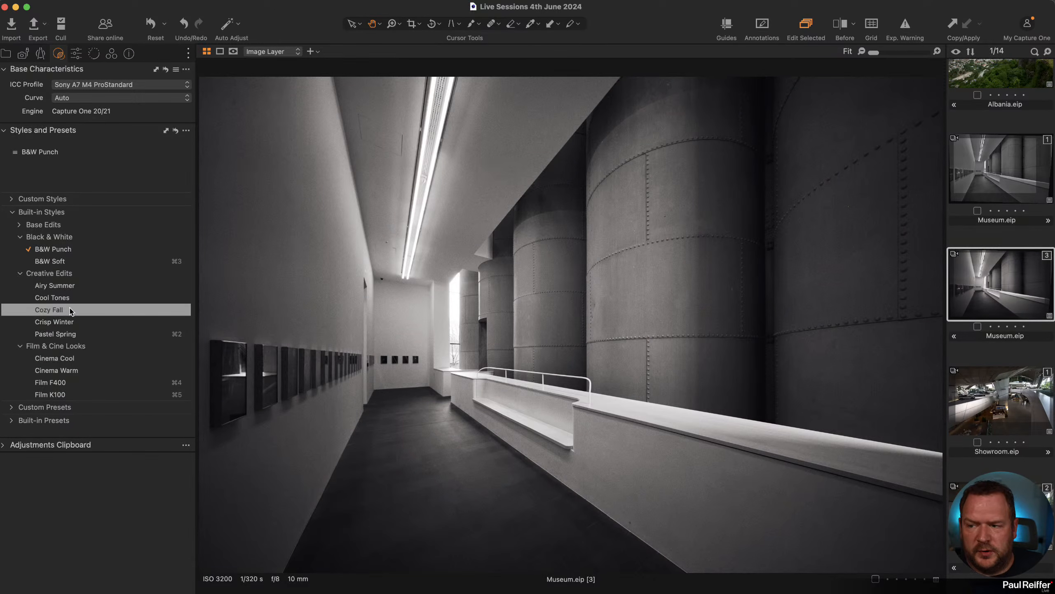
right_click(87, 313)
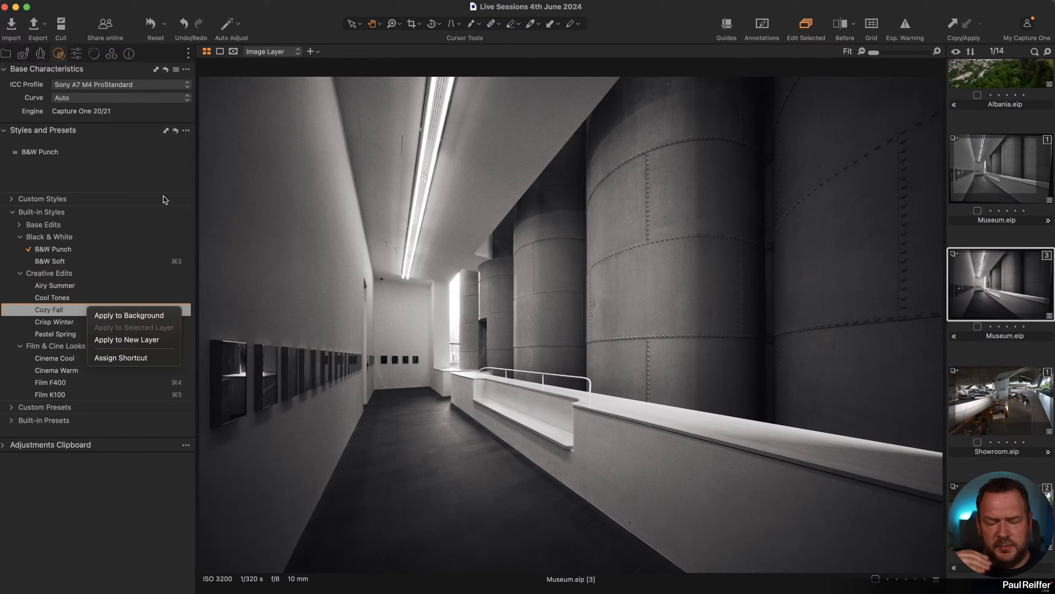
click(310, 8)
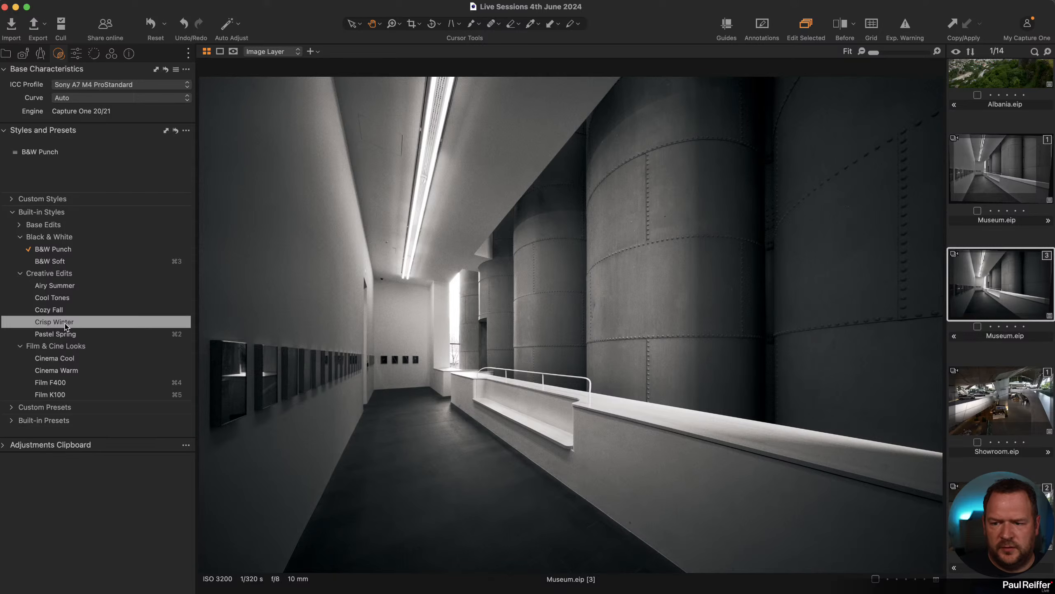
right_click(60, 315)
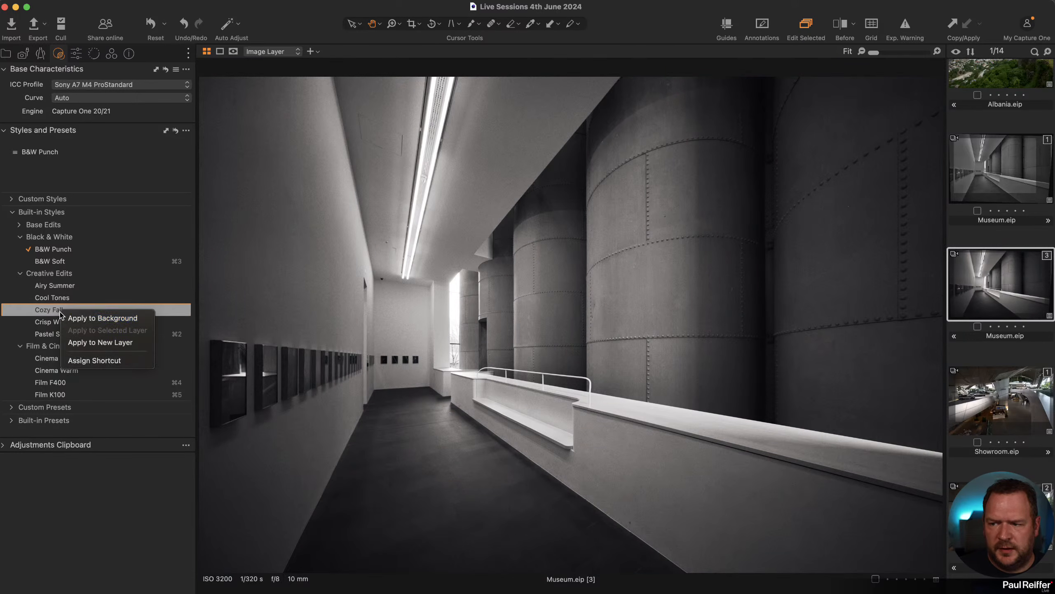
click(95, 342)
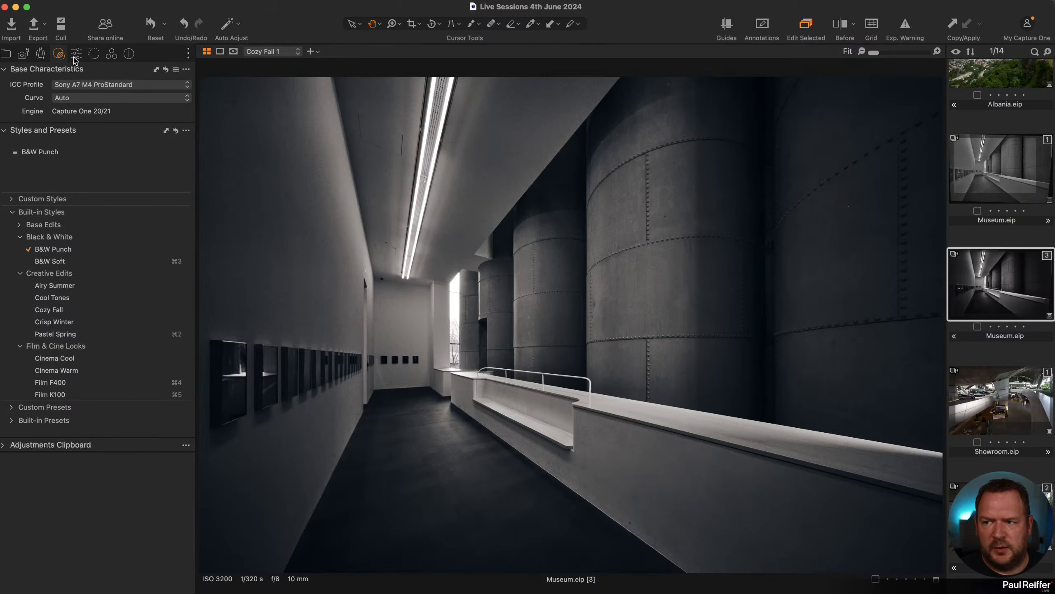
Step: Compare the Cozy Fall 1 layer with the Image Layer and lower its opacity to 33
click(75, 56)
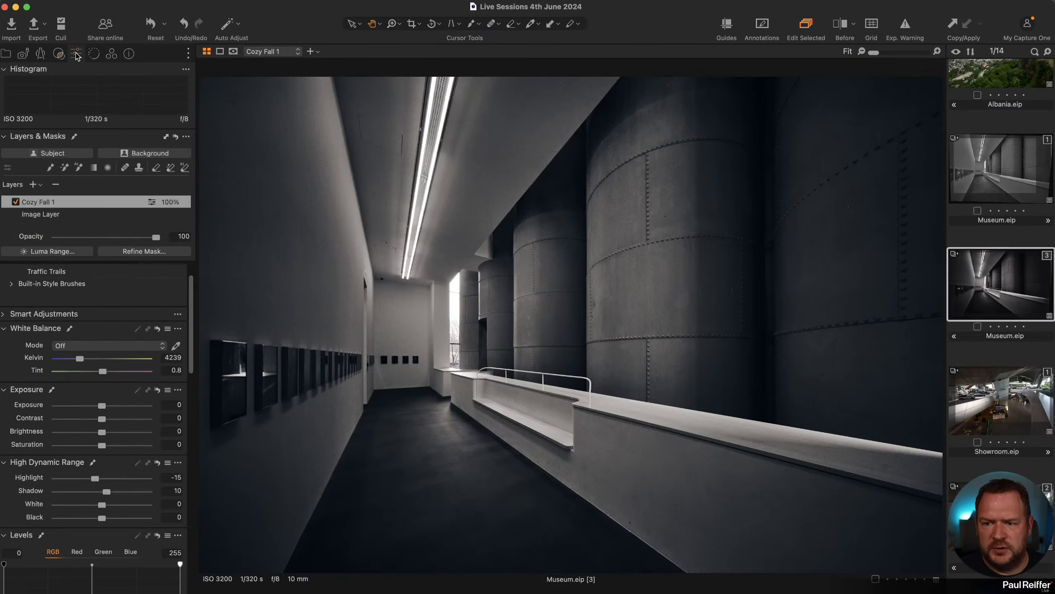
click(47, 214)
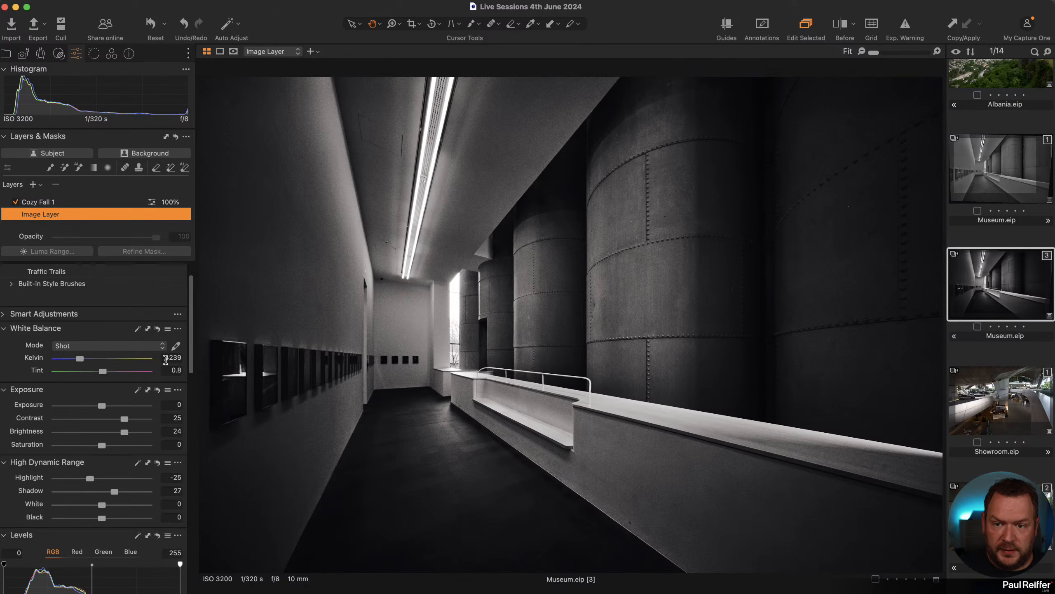
click(50, 203)
drag(157, 237, 92, 247)
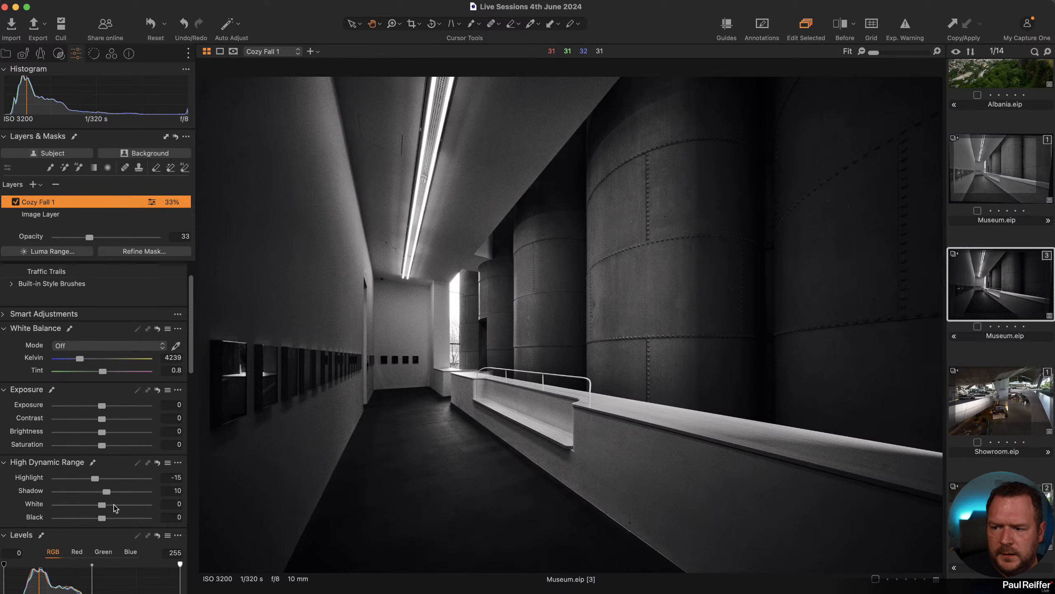
Step: Examine the Image Layer's exposure, curve and black-and-white colour sensitivity settings
click(59, 217)
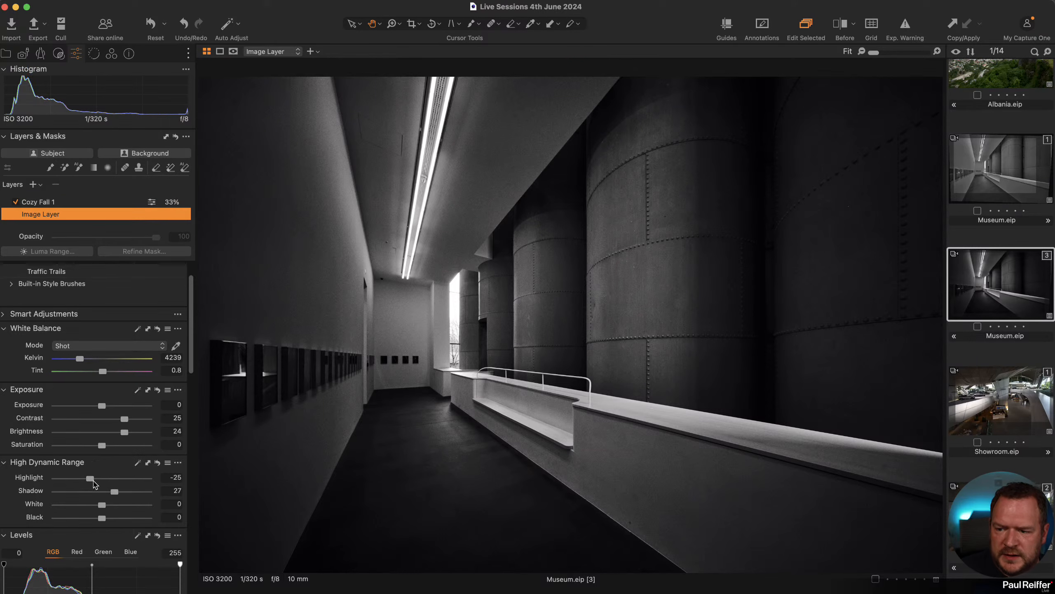
scroll(119, 520, down, 3)
scroll(119, 520, down, 10)
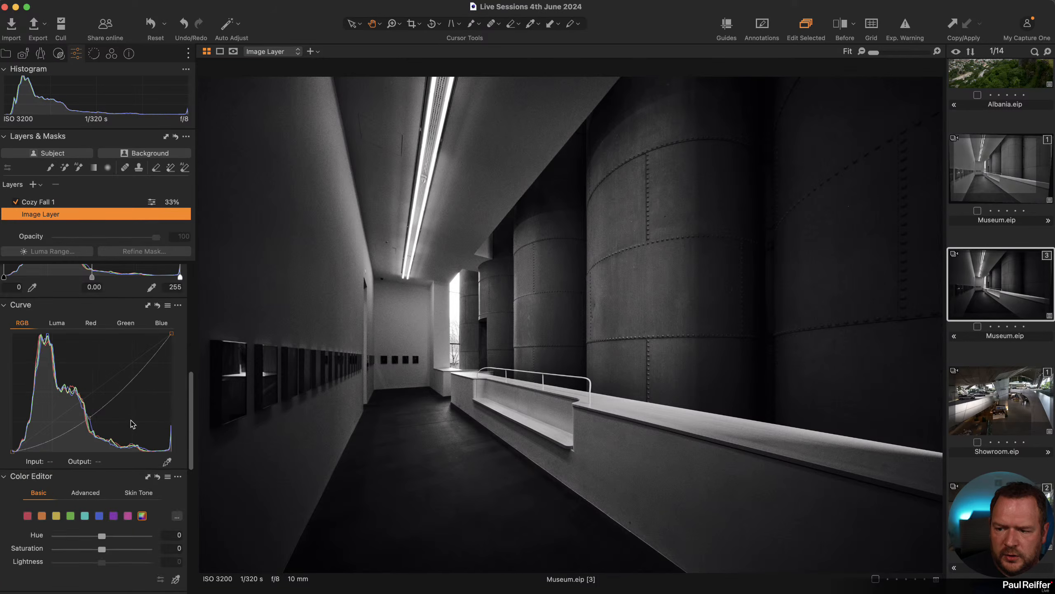
scroll(131, 424, down, 8)
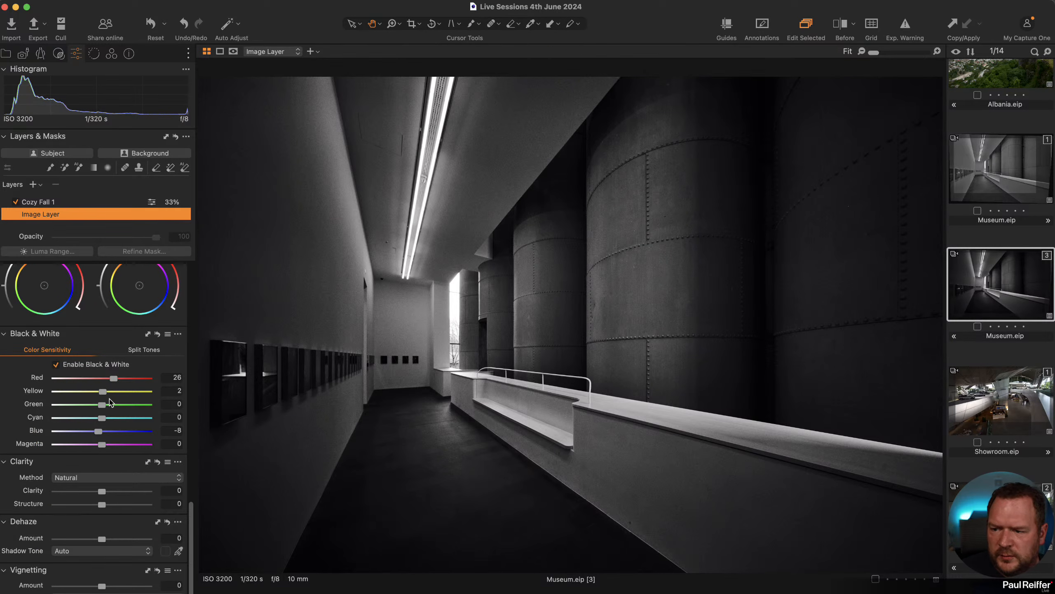
Step: Inspect the silo at 200% and set noise reduction to Luminance 68 and Color 62, trying Single Pixel 3 before returning it to 0
click(726, 292)
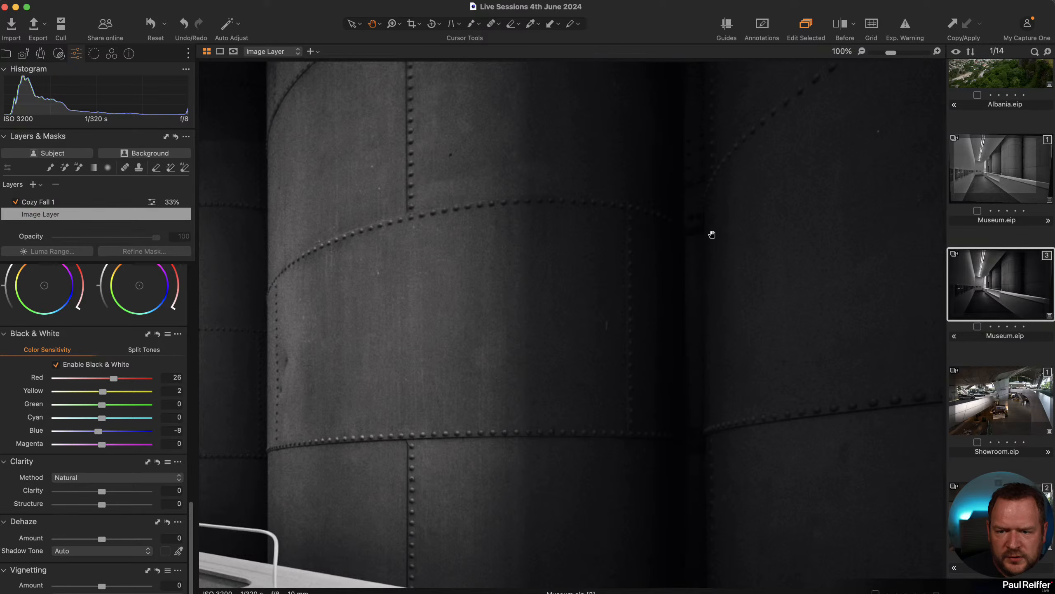
click(602, 275)
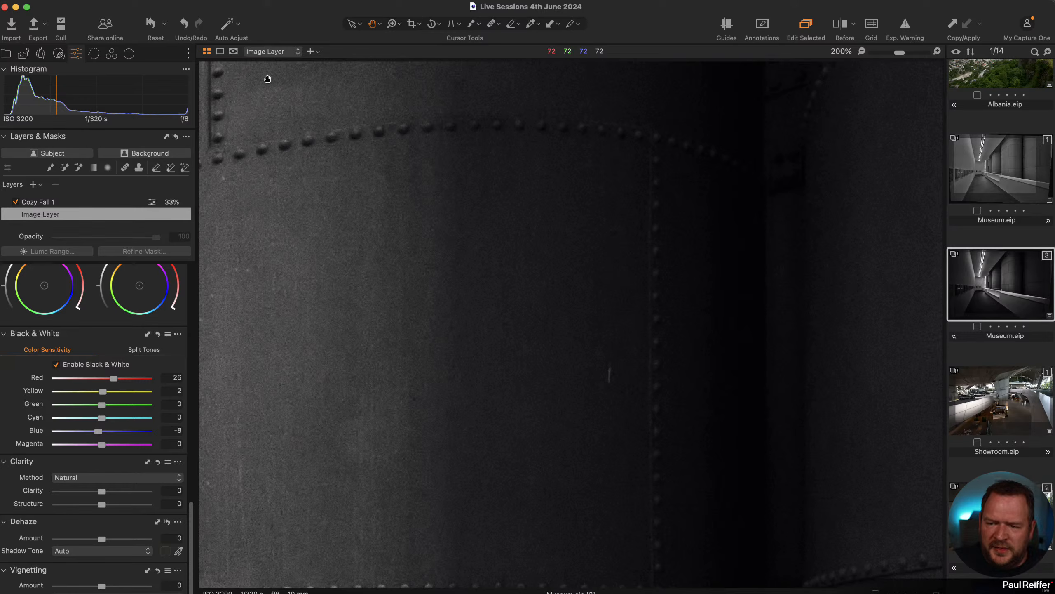
click(97, 55)
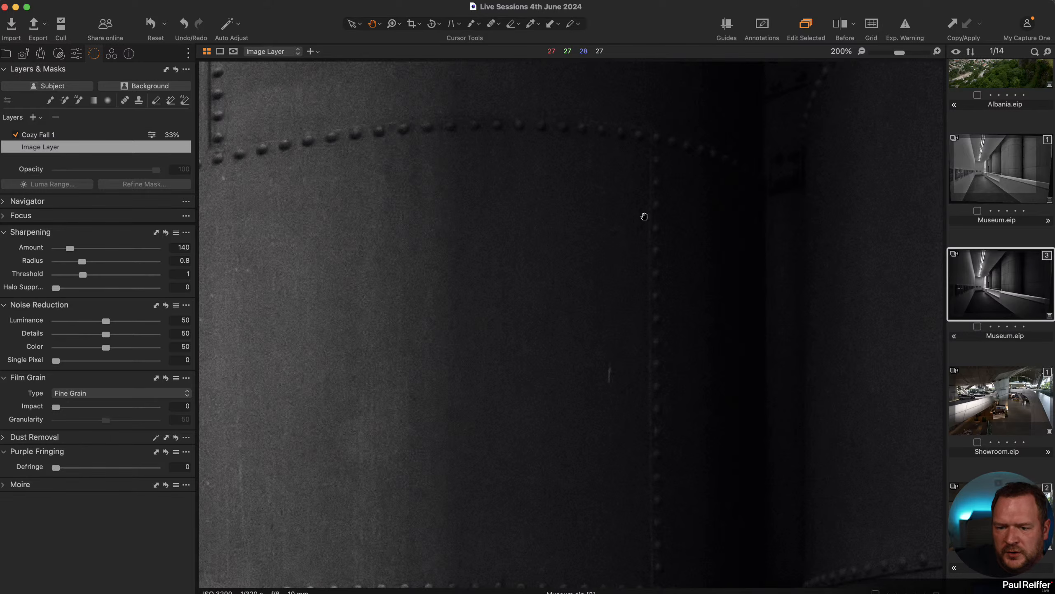
key(y)
drag(571, 325, 205, 343)
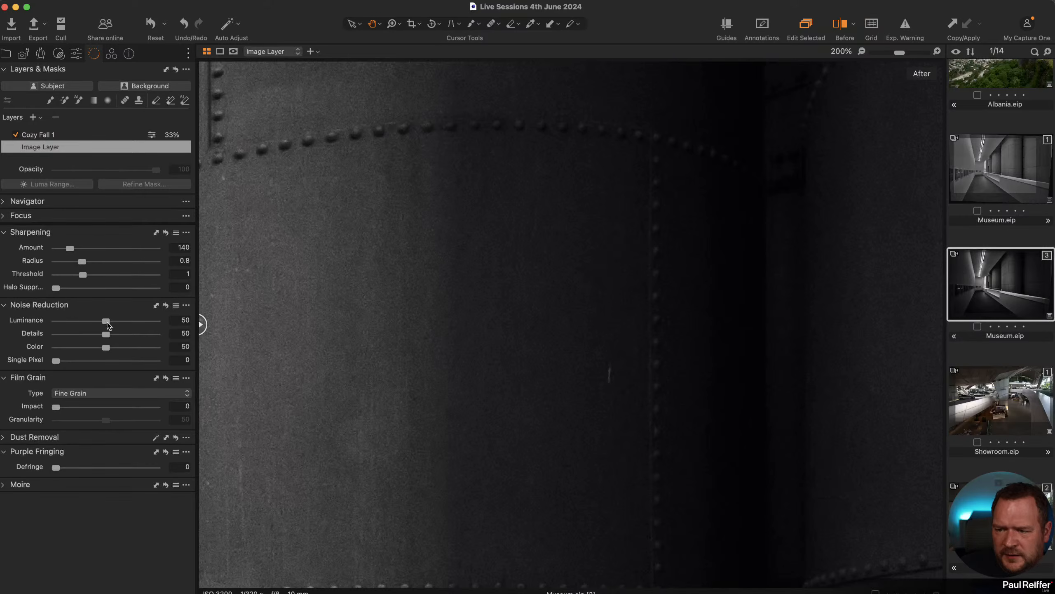
drag(107, 323, 124, 323)
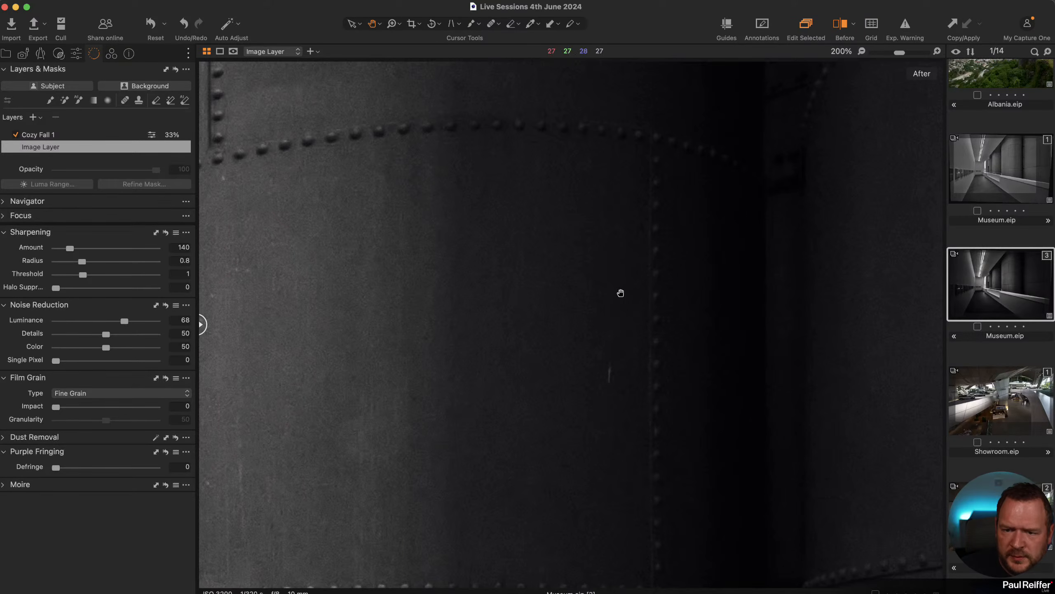
drag(107, 351, 124, 346)
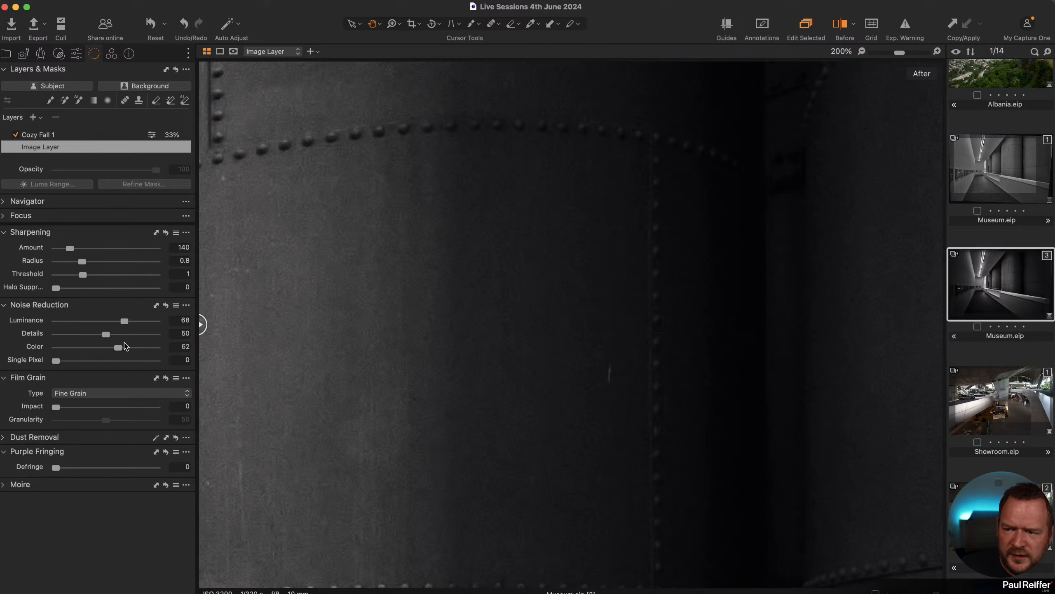
drag(55, 361, 58, 361)
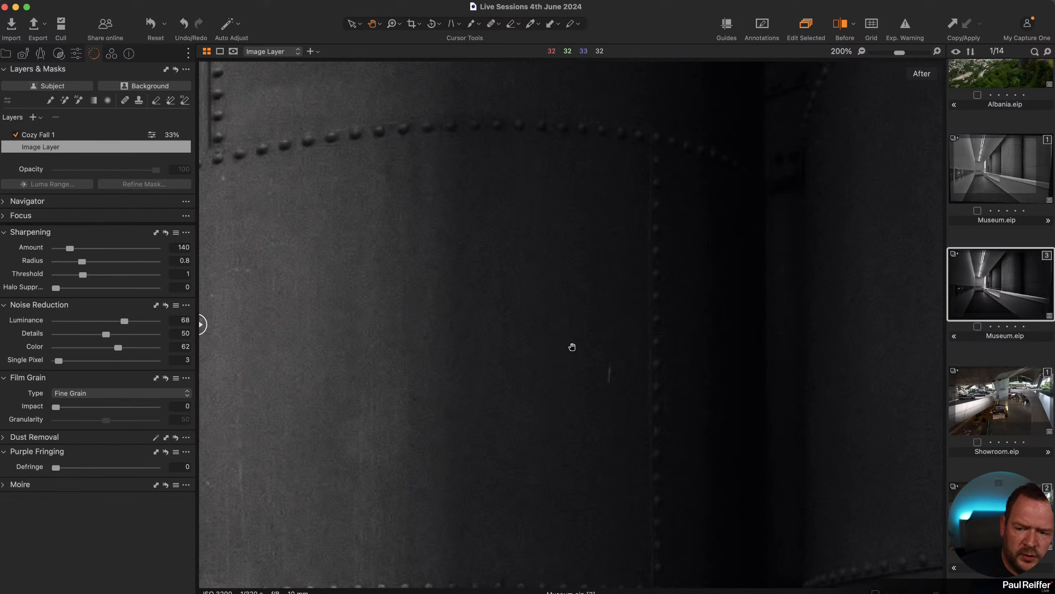
drag(59, 361, 54, 361)
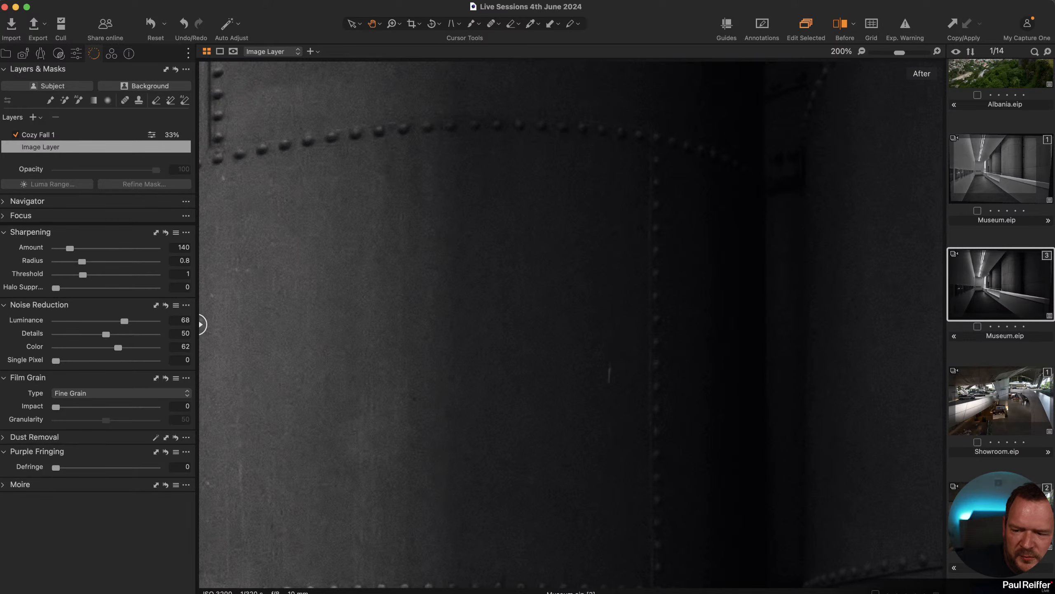
key(super+0)
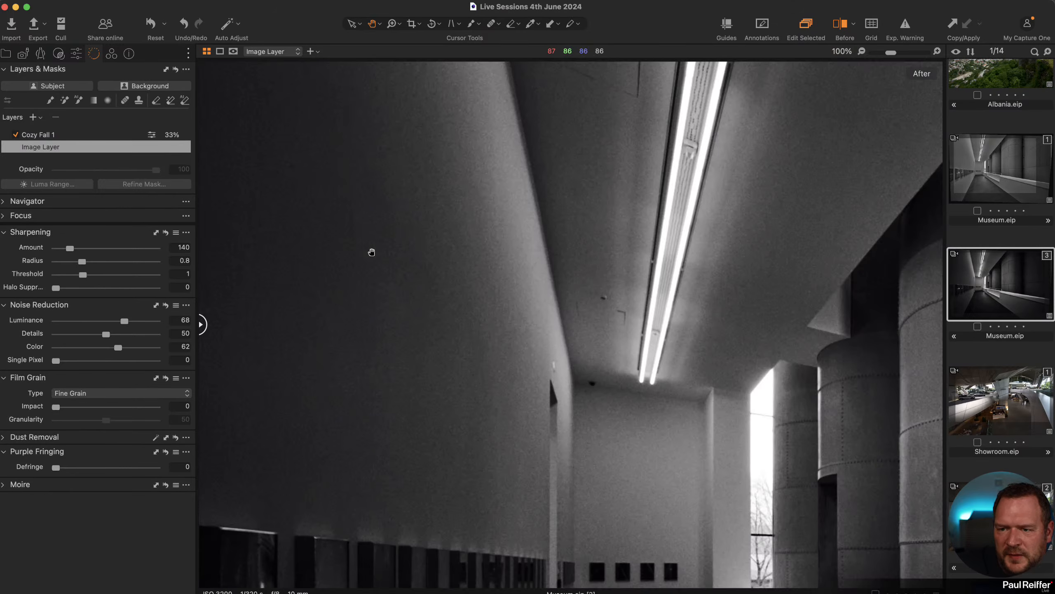
Step: Heal the dark spot and the small bracket-shaped mark on the ceiling beside the strip light, sampling clean ceiling above them
click(372, 252)
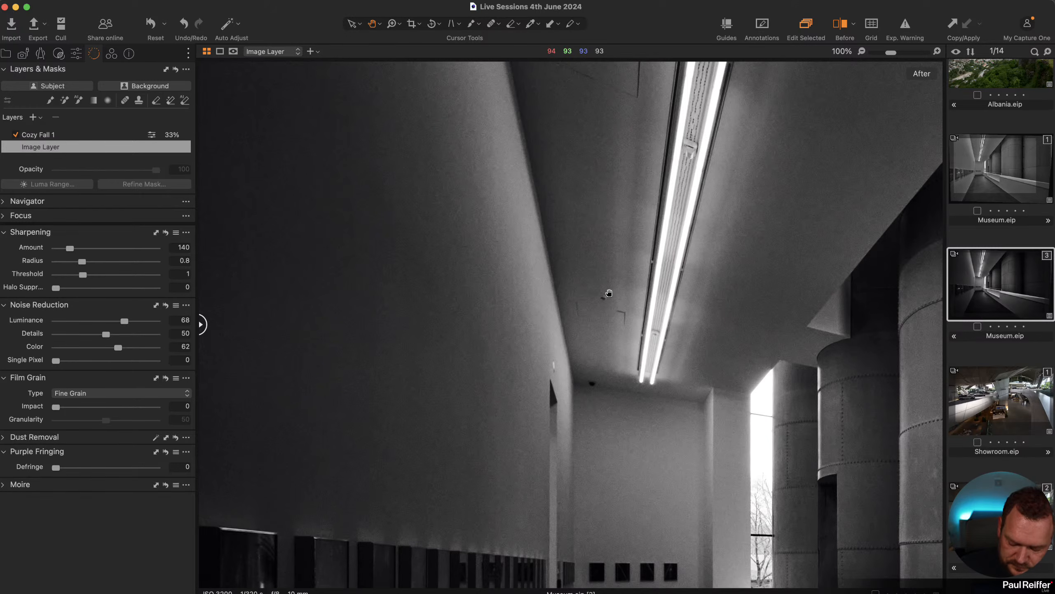
key(q)
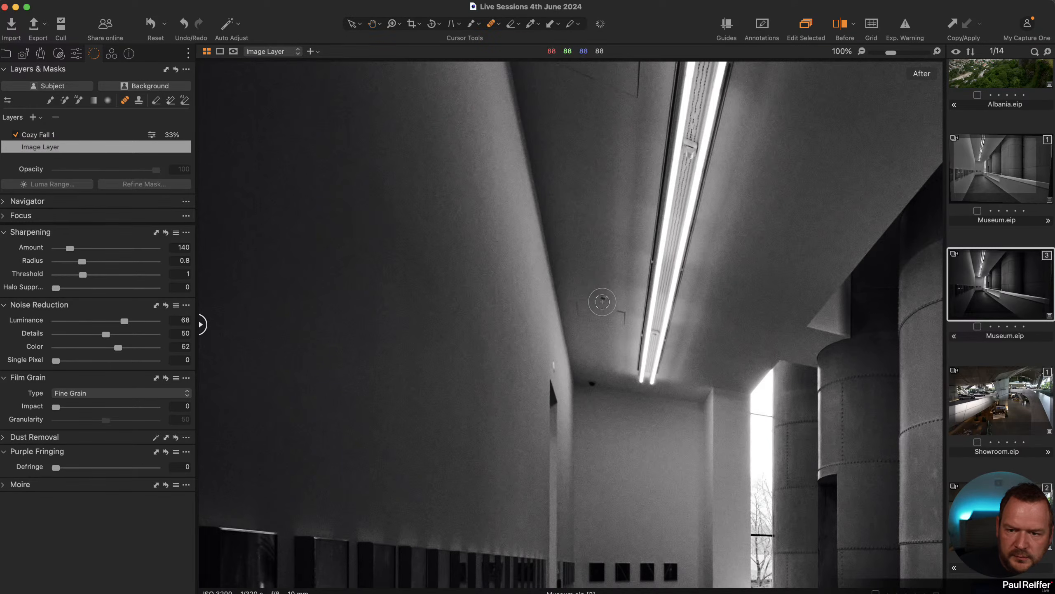
click(604, 296)
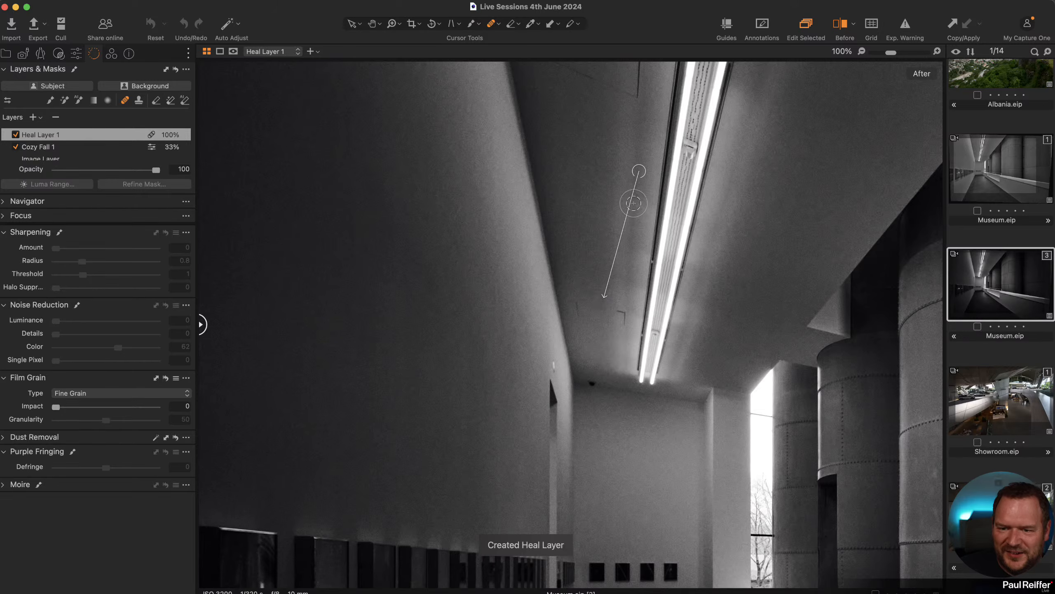
drag(639, 169, 612, 194)
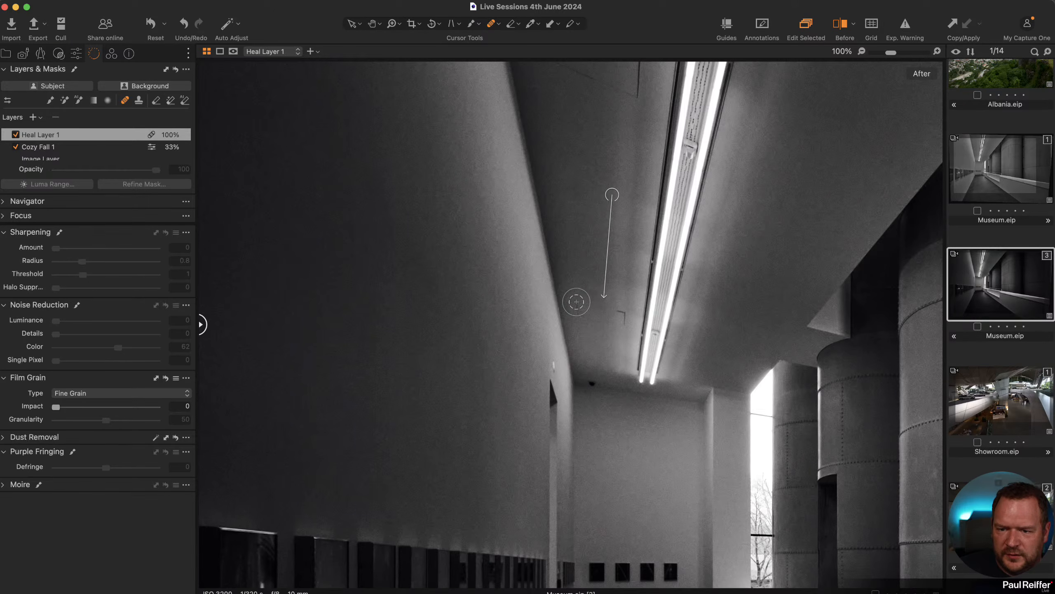
click(618, 309)
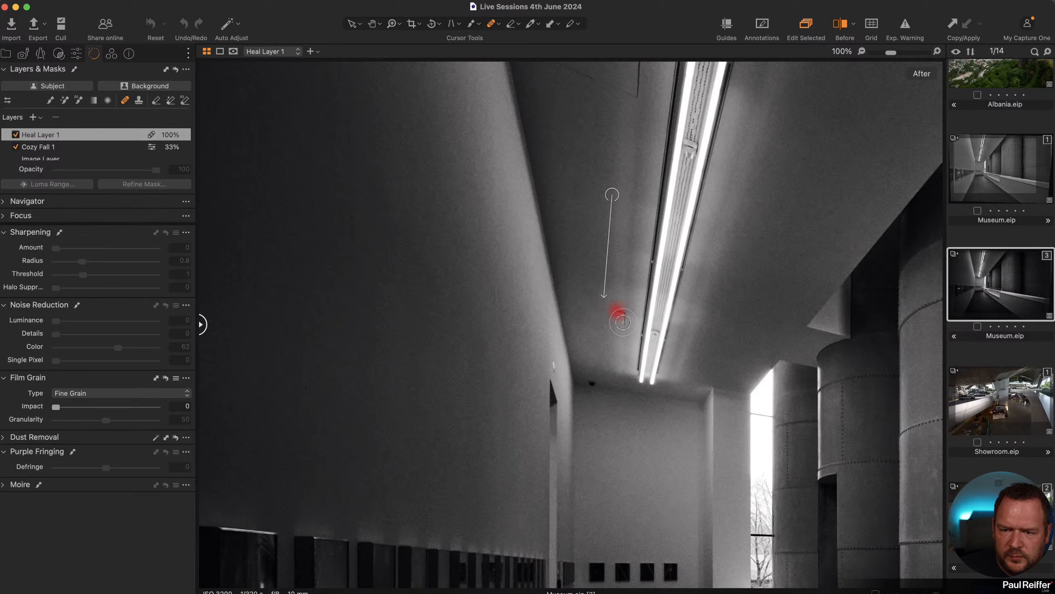
drag(522, 317, 571, 218)
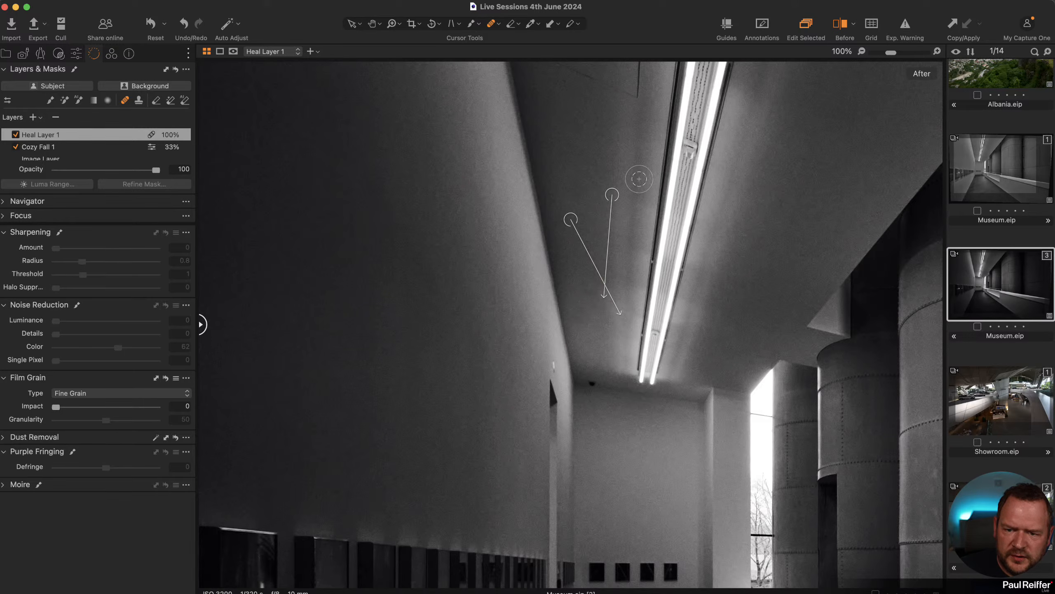
Step: Heal the rectangular hatch outline further up the ceiling and reposition its source onto clean ceiling just above it
drag(638, 165, 629, 288)
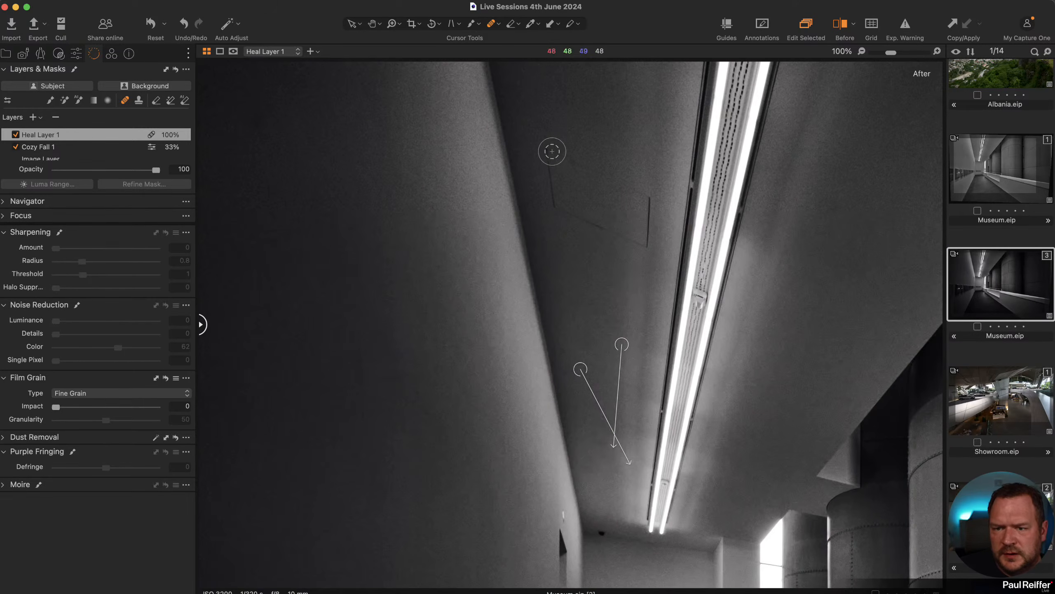
mouse_move(550, 149)
mouse_down()
mouse_move(642, 189)
mouse_move(650, 249)
mouse_move(552, 196)
mouse_move(547, 153)
mouse_move(548, 166)
mouse_up()
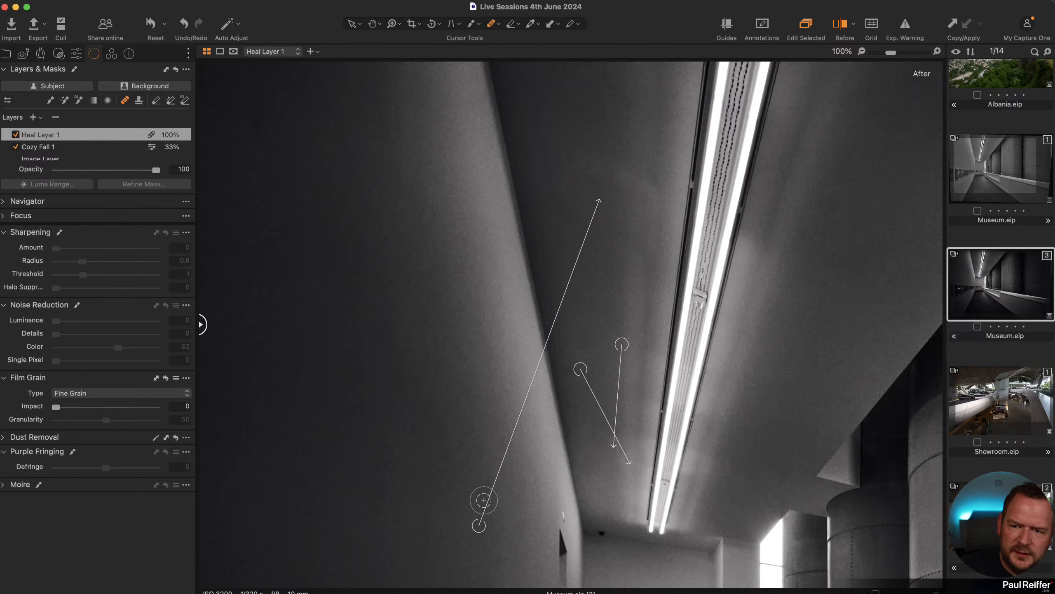
mouse_move(479, 525)
mouse_down()
mouse_move(591, 104)
mouse_move(608, 84)
mouse_move(600, 87)
mouse_up()
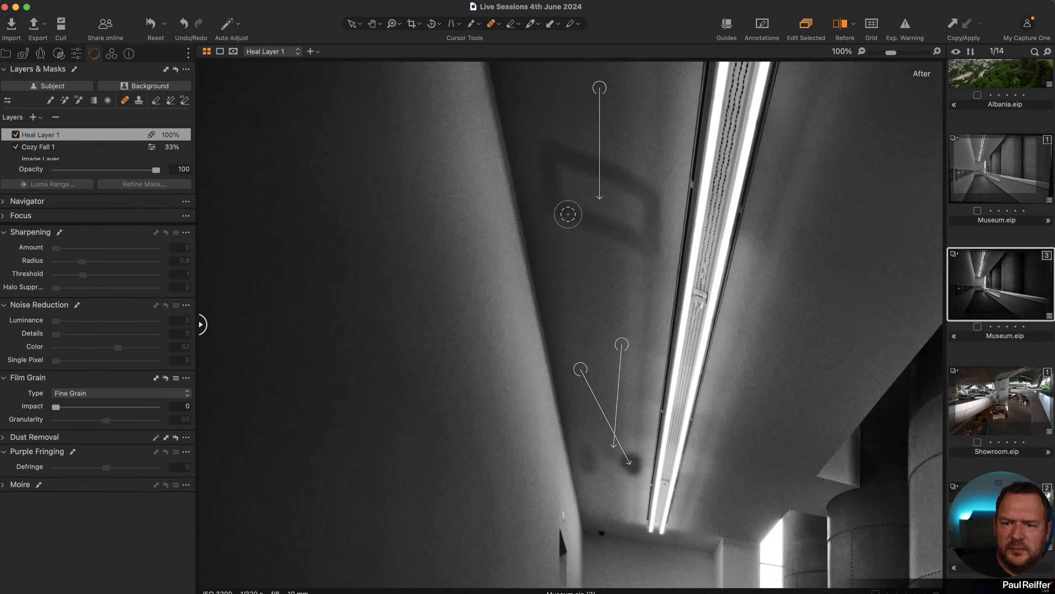
drag(599, 87, 608, 88)
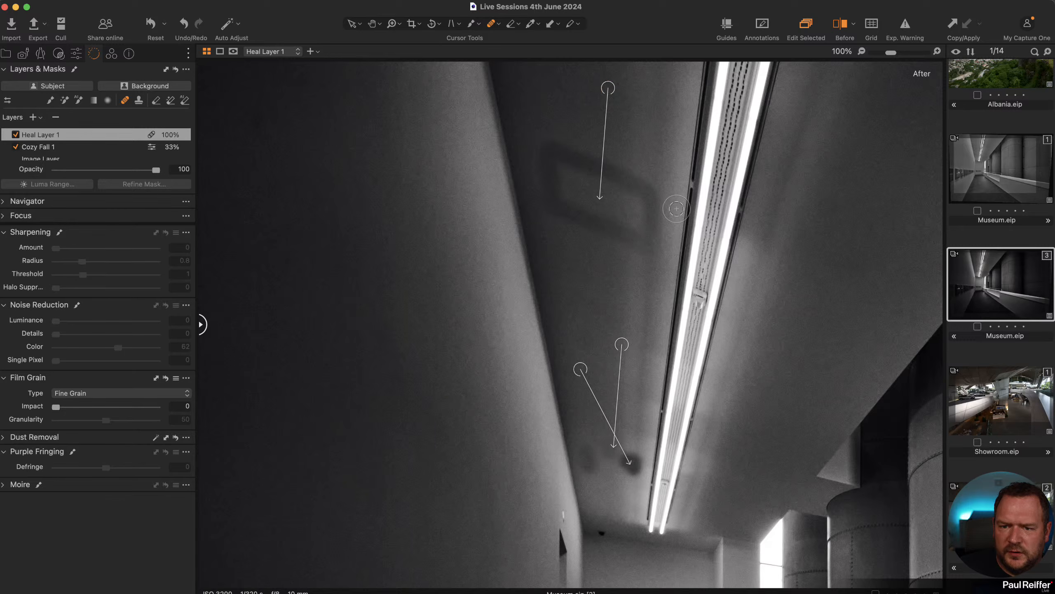
click(352, 23)
key(super+0)
key(h)
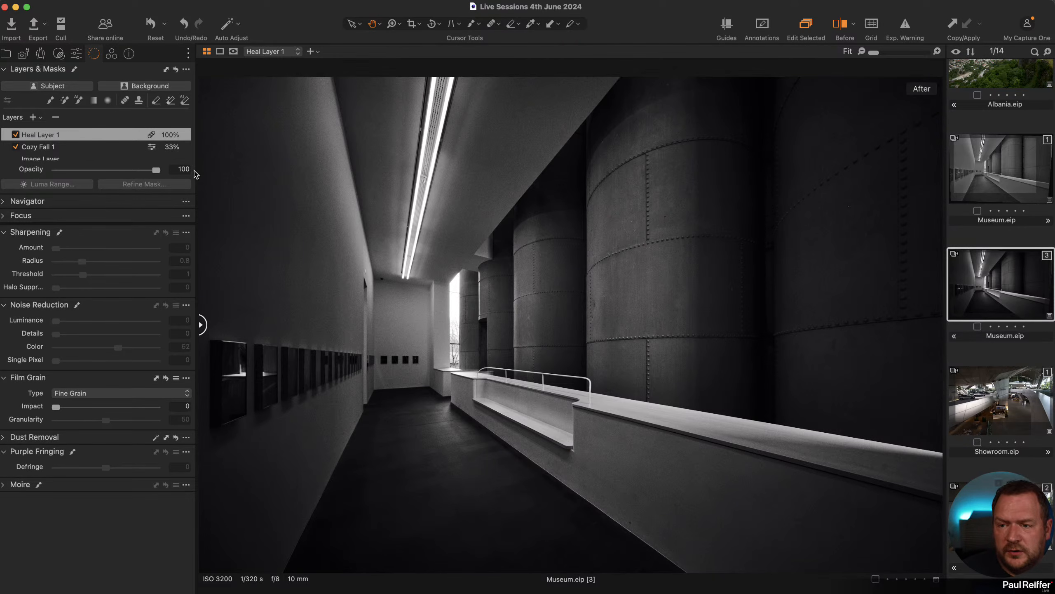
Step: On the Image Layer, set Contrast to 9, White to 23 and Exposure to 0.13
scroll(46, 161, down, 1)
click(61, 150)
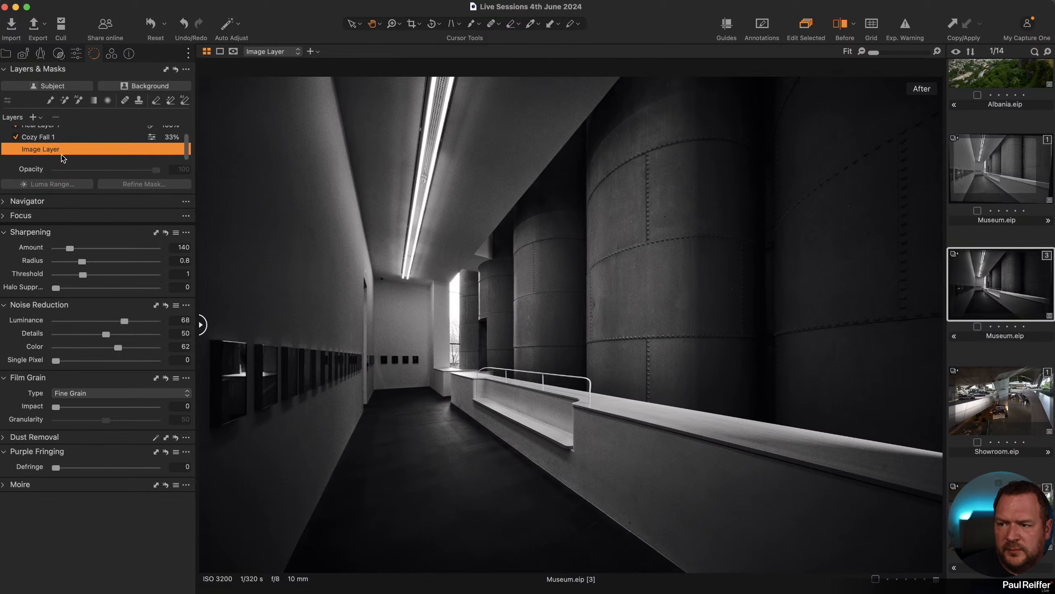
click(76, 53)
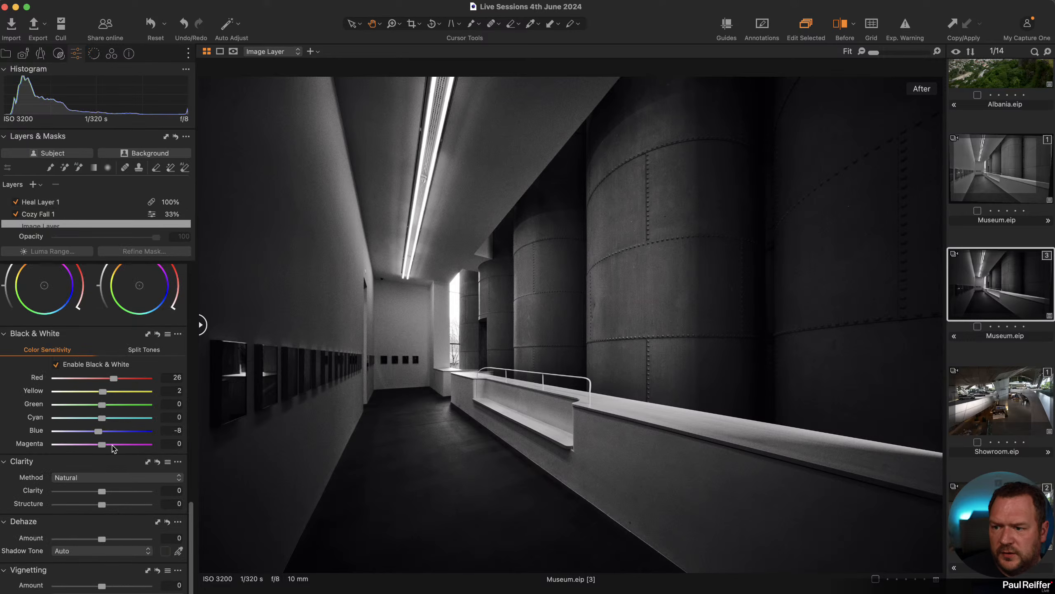
scroll(76, 388, up, 10)
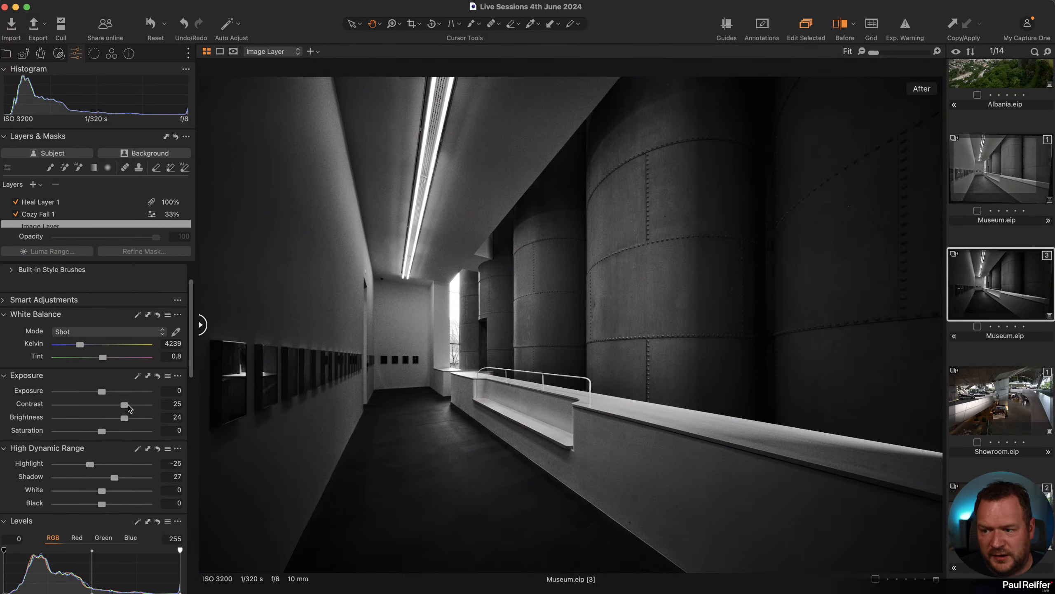
drag(126, 406, 115, 407)
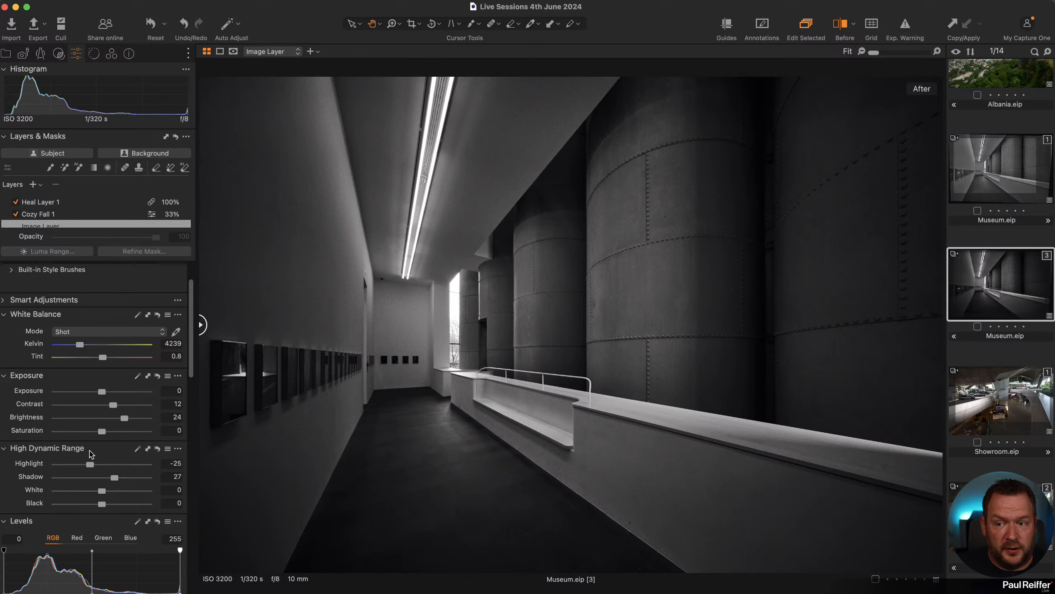
drag(102, 491, 107, 491)
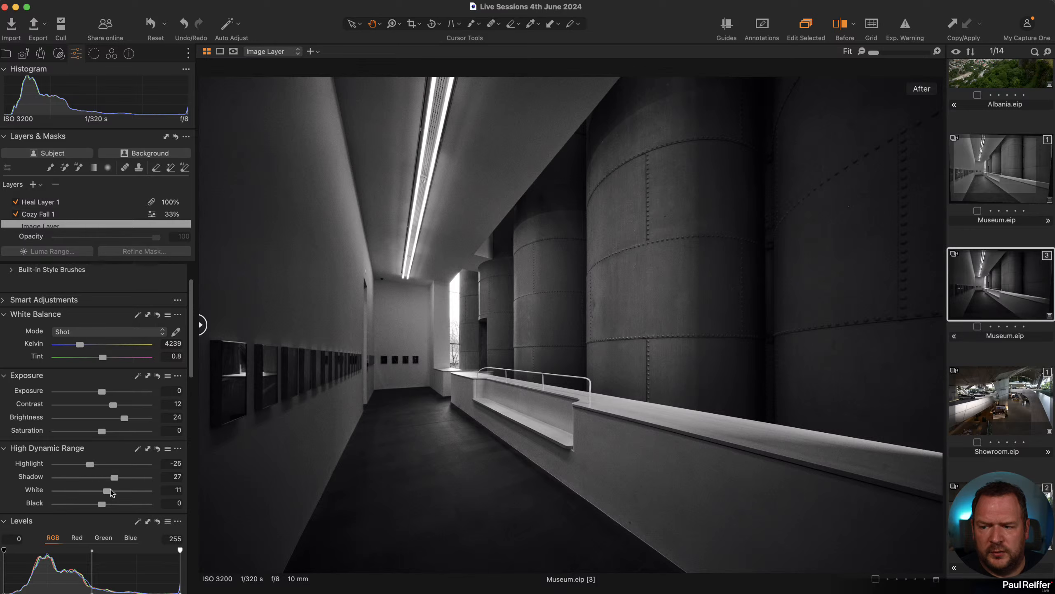
drag(108, 491, 112, 493)
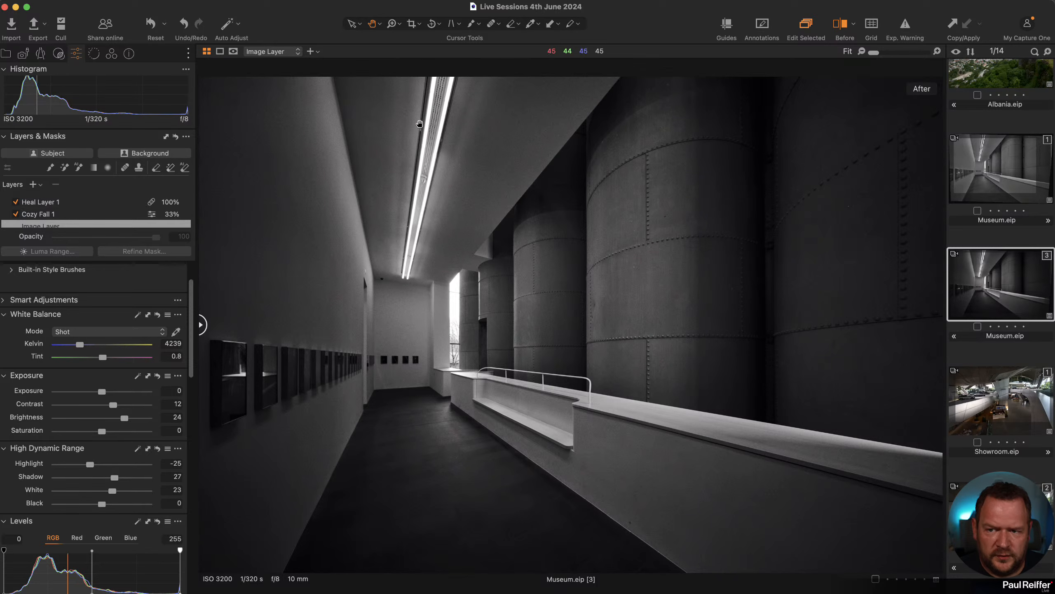
drag(110, 404, 109, 406)
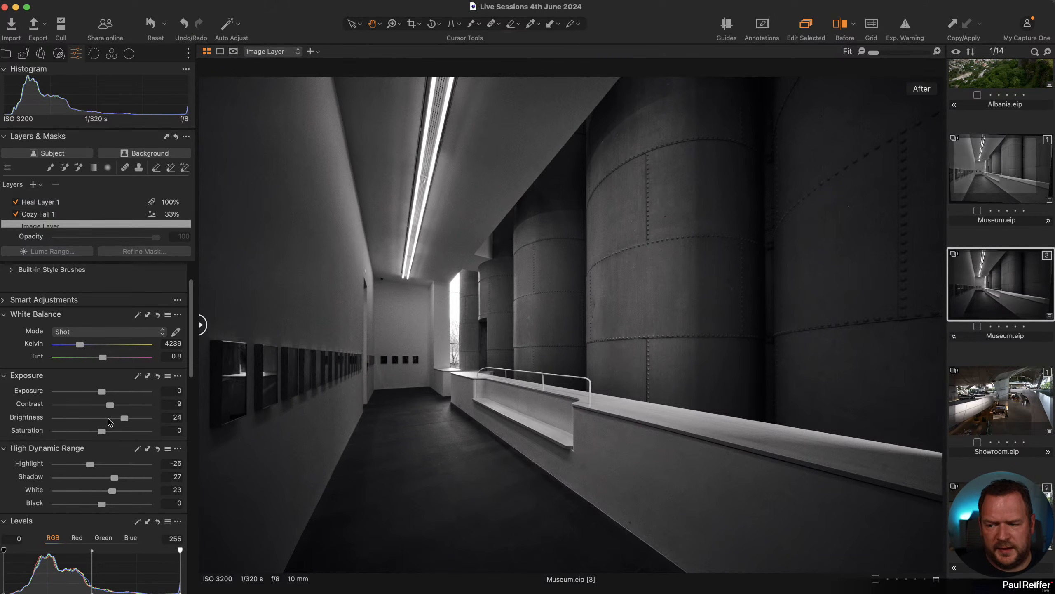
drag(103, 395, 104, 395)
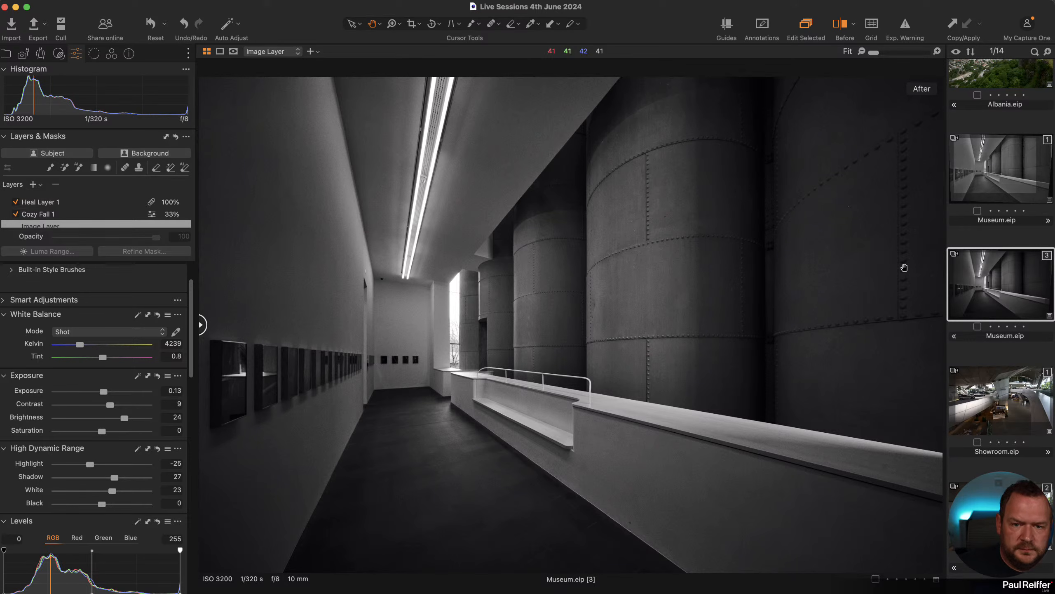
Step: Compare the rebuilt museum variant 3 with the earlier edited variant 1
click(989, 172)
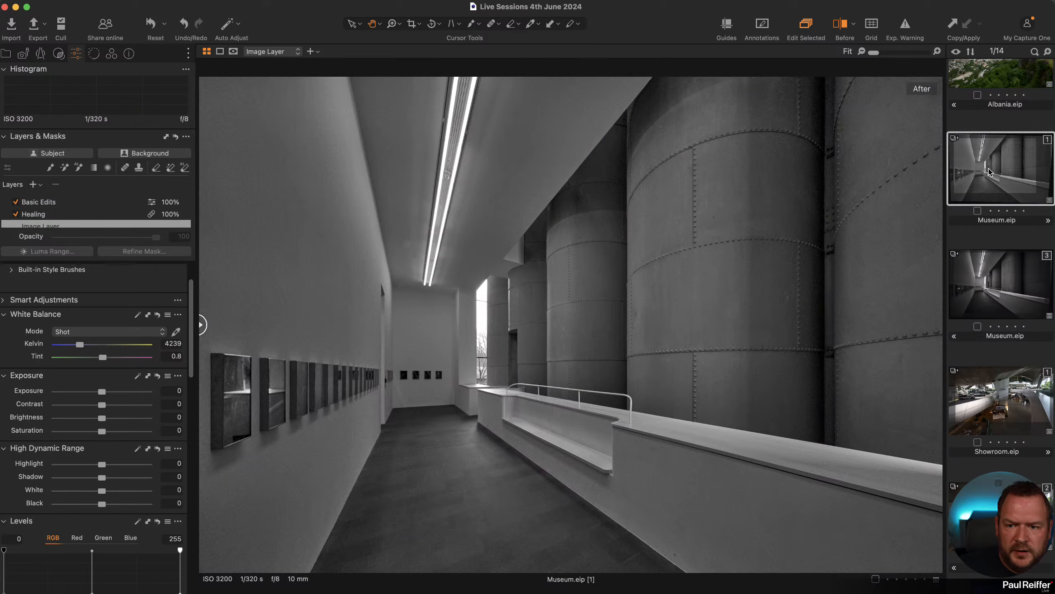
click(992, 288)
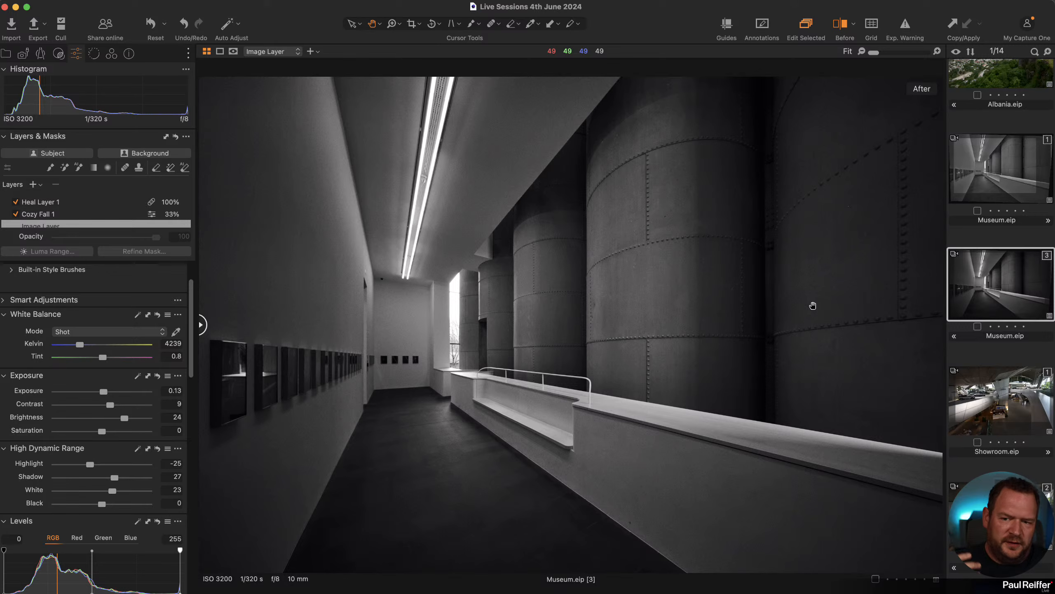
click(998, 177)
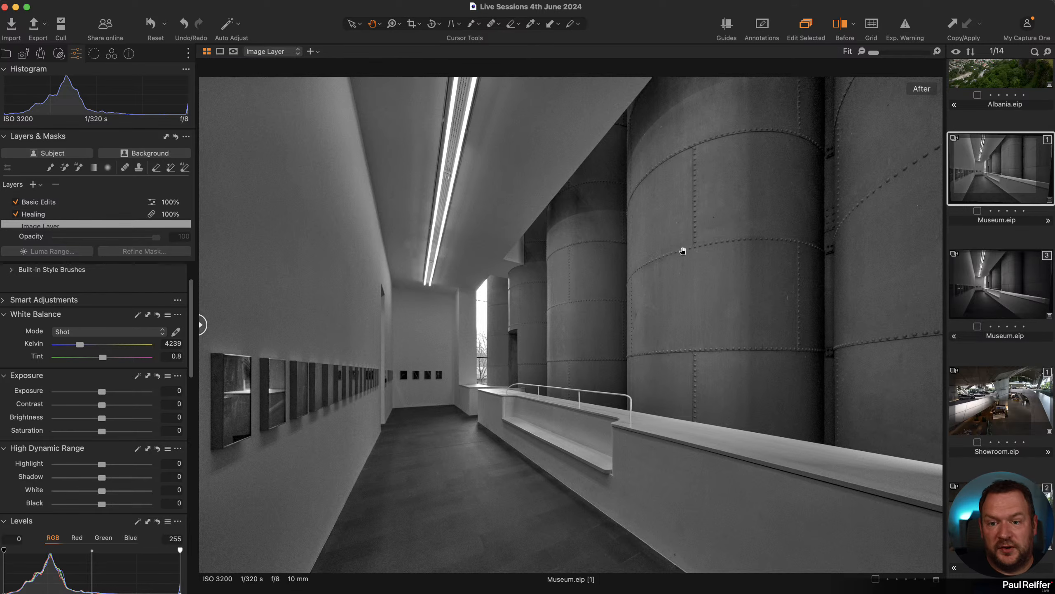
click(1009, 278)
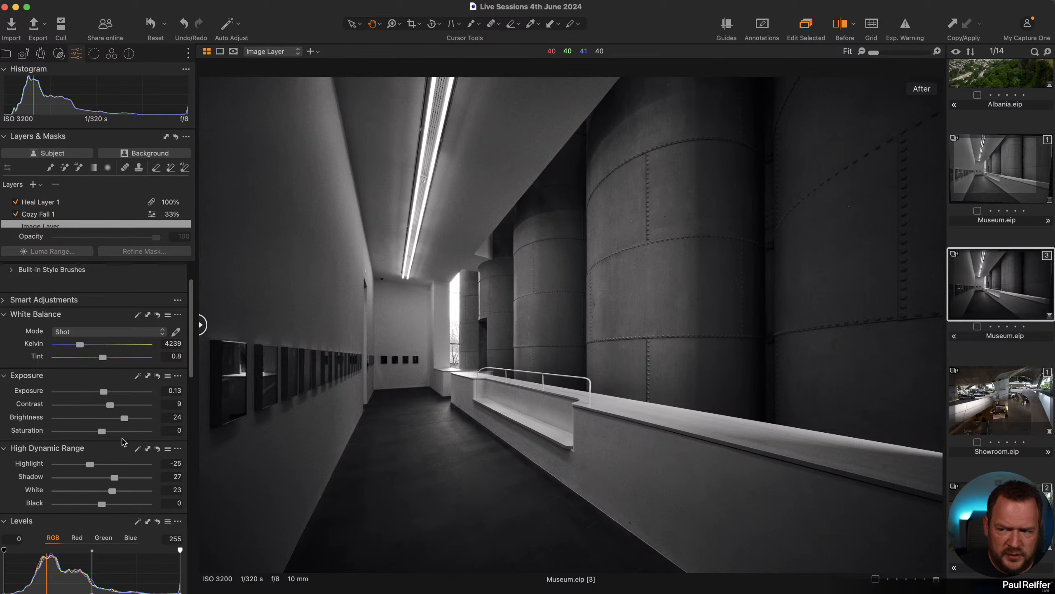
Step: Reshape the Image Layer's RGB curve with added shadow and highlight points, lifting the brighter tones while keeping the shadows dark
scroll(83, 368, down, 5)
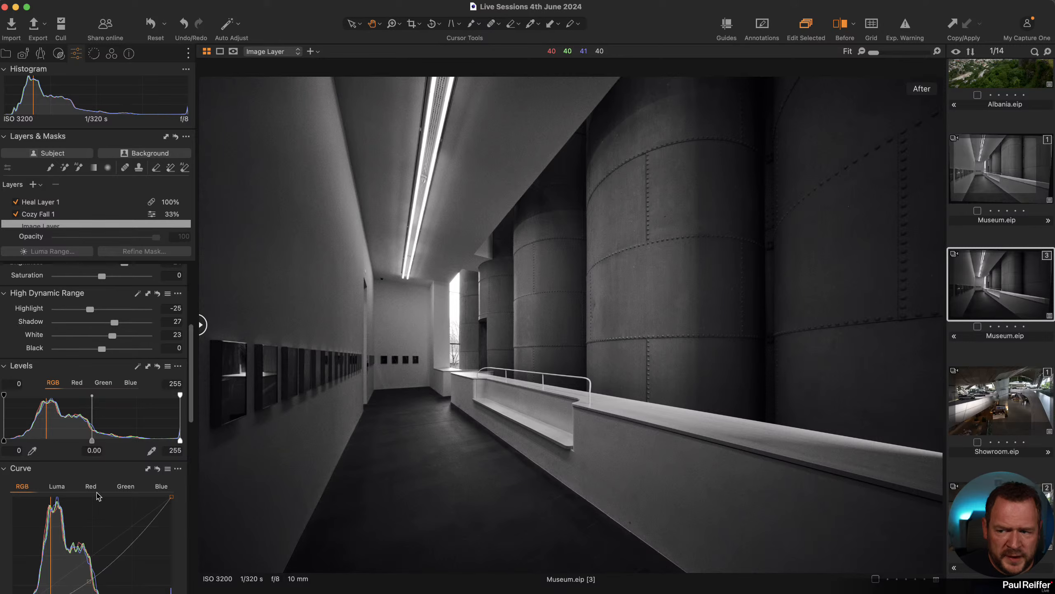
scroll(98, 497, down, 4)
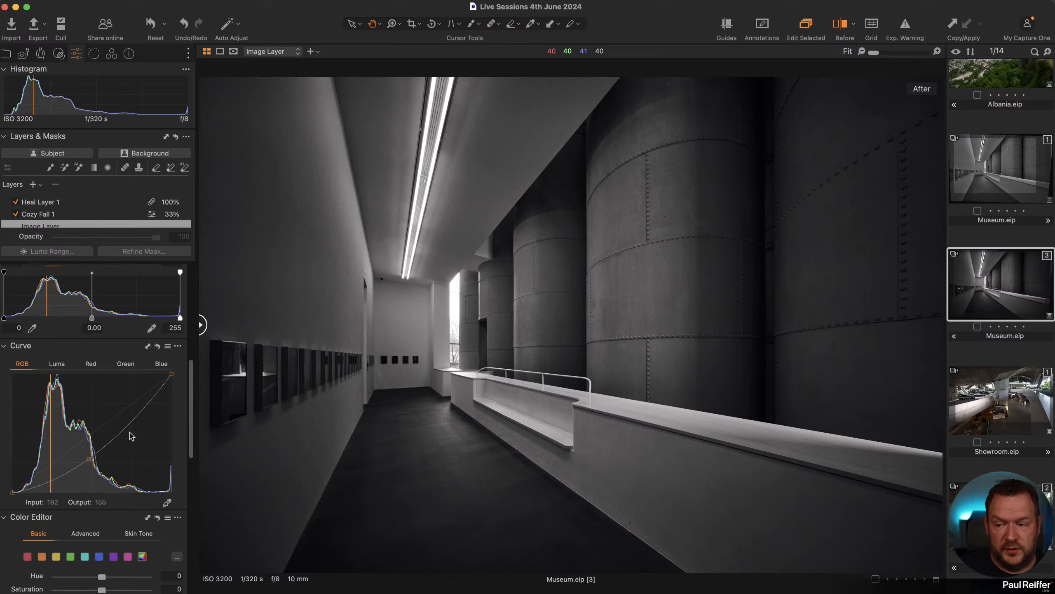
drag(121, 435, 63, 472)
click(64, 471)
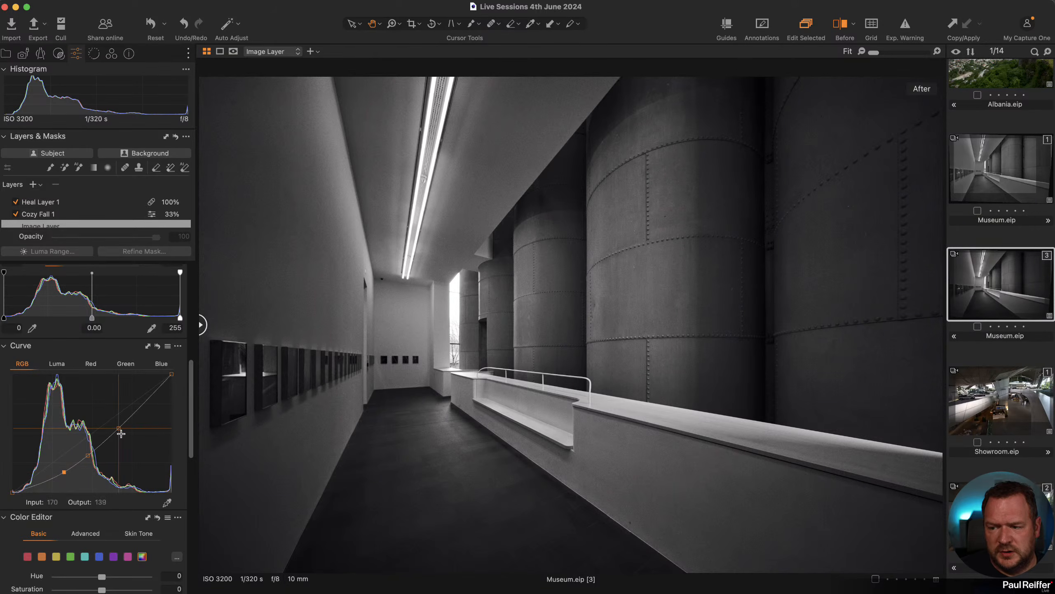
drag(119, 429, 88, 452)
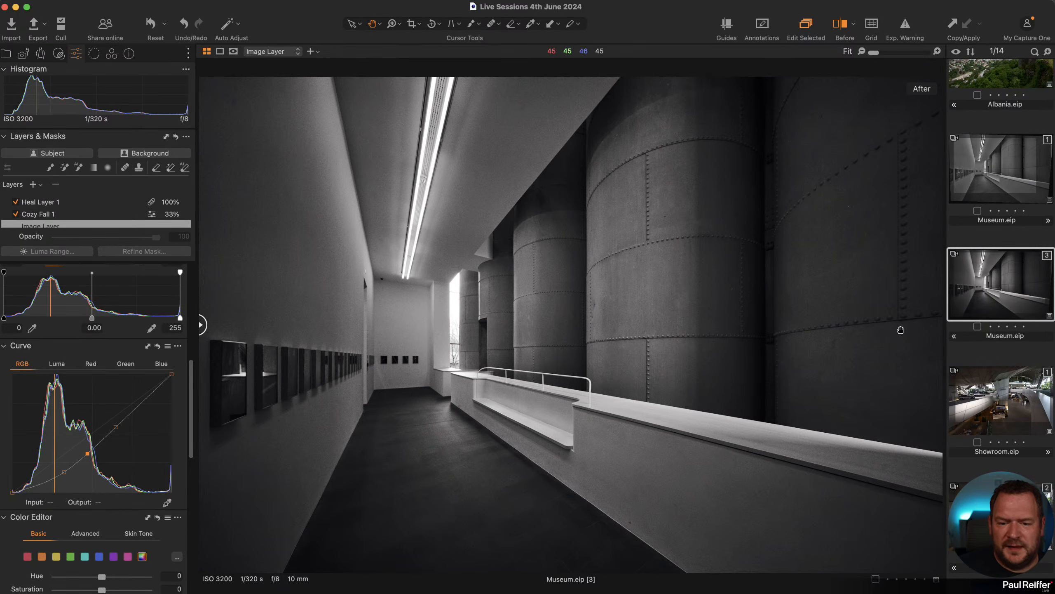
Step: Compare museum variants 1 and 3 again, checking variant 3 against its unedited original with the Before/After view
click(983, 166)
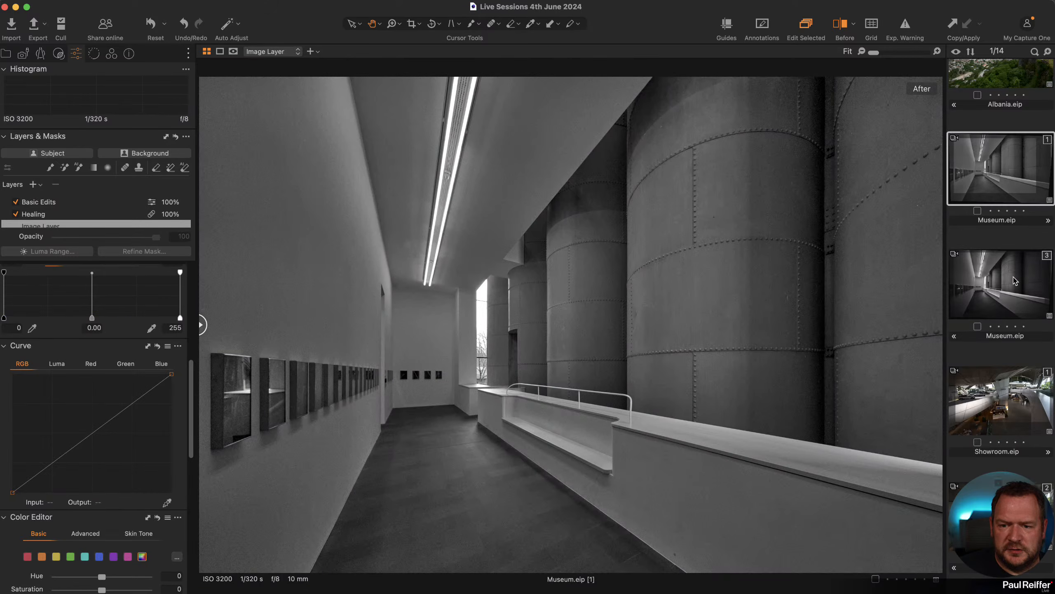
key(y)
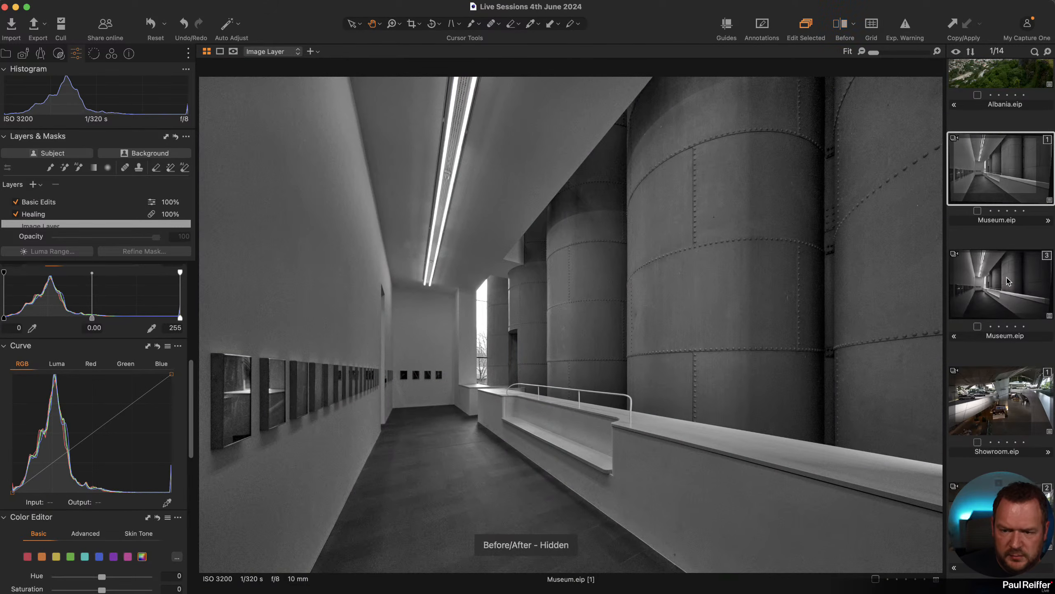
key(y)
click(1020, 276)
key(y)
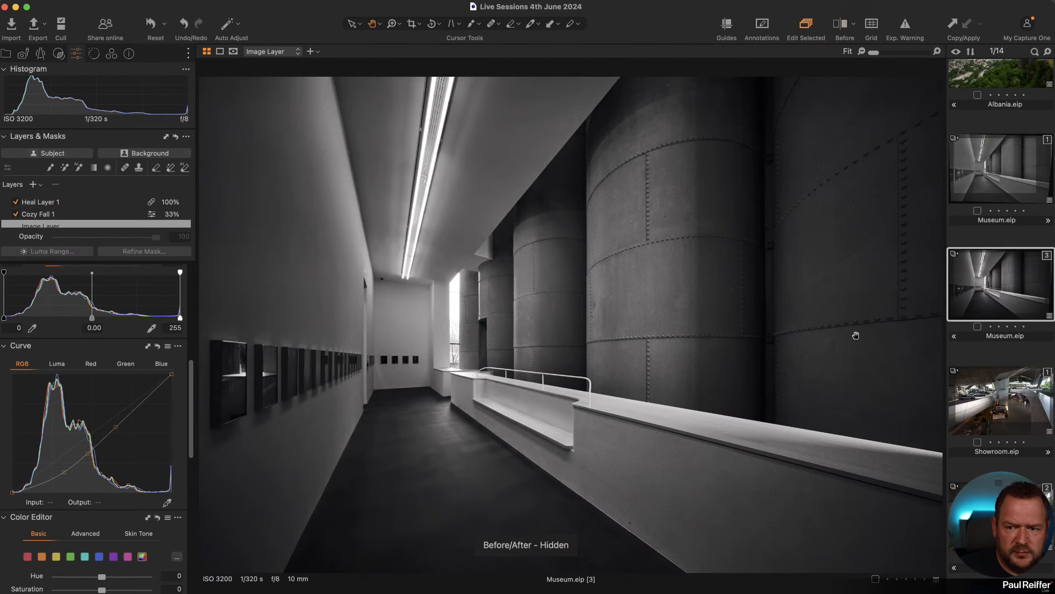
key(y)
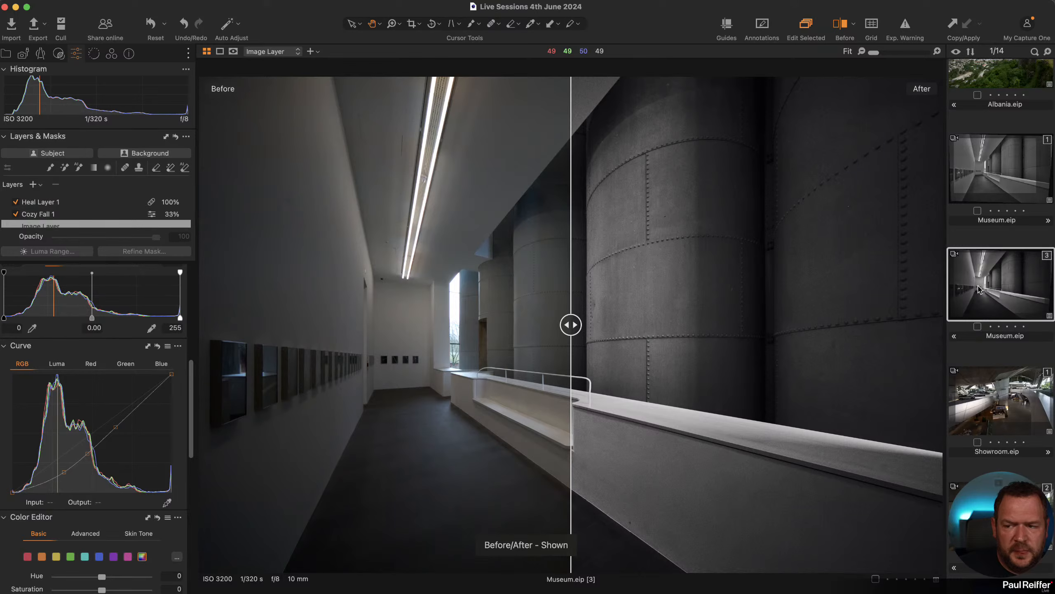
key(y)
Step: Clone museum variant 3 and disable Black & White on the clone, checking the ceiling light in colour at 100%
right_click(986, 288)
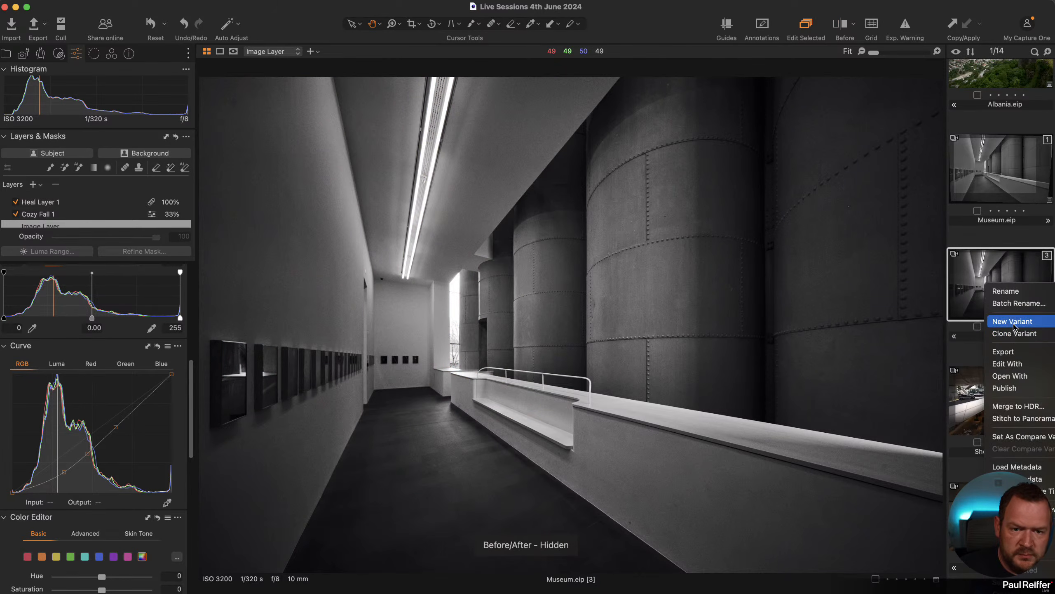
click(1014, 333)
scroll(89, 510, down, 10)
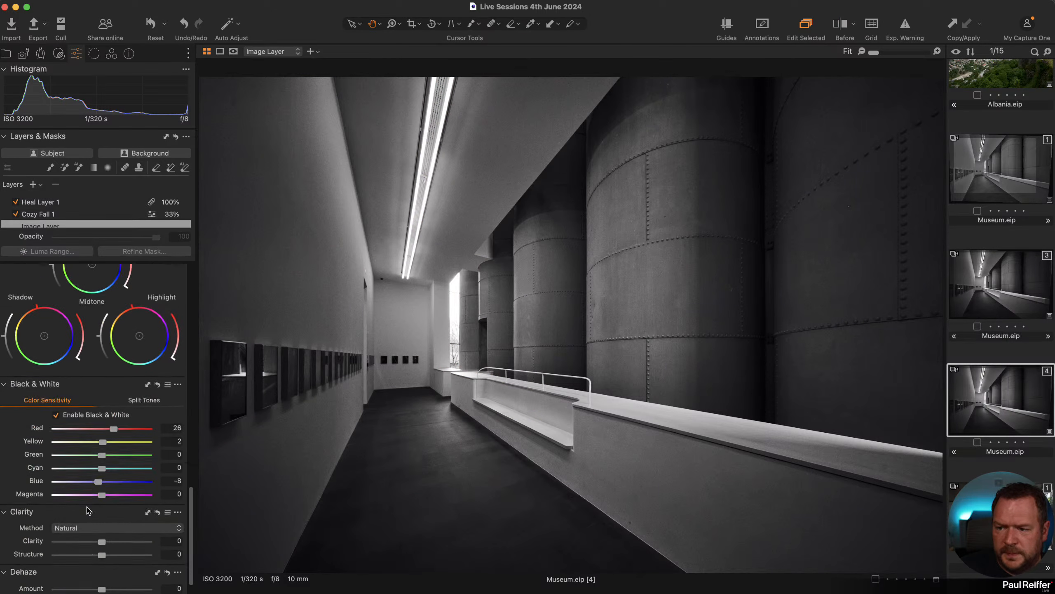
scroll(89, 511, down, 3)
click(56, 358)
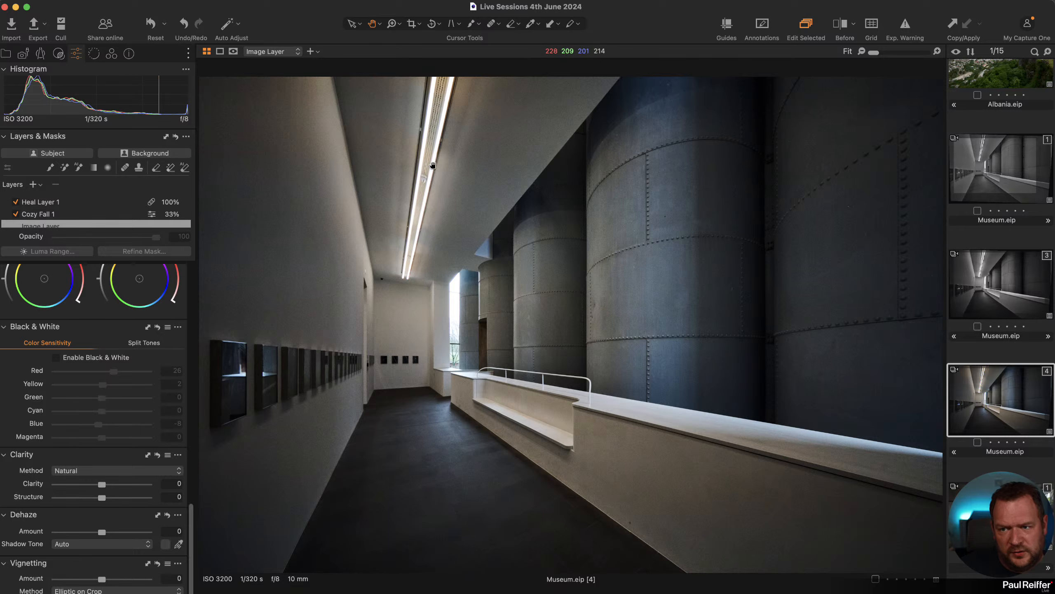
double_click(413, 225)
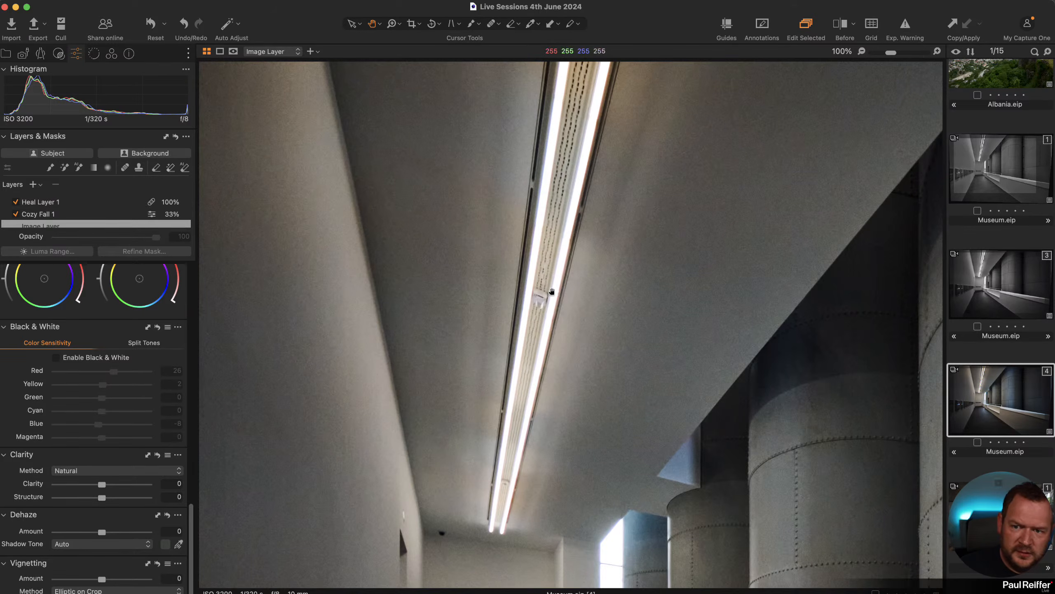
Step: Compare the colour clone, museum variant 4, with black-and-white variant 3 at 100%, and delete the clone
click(999, 282)
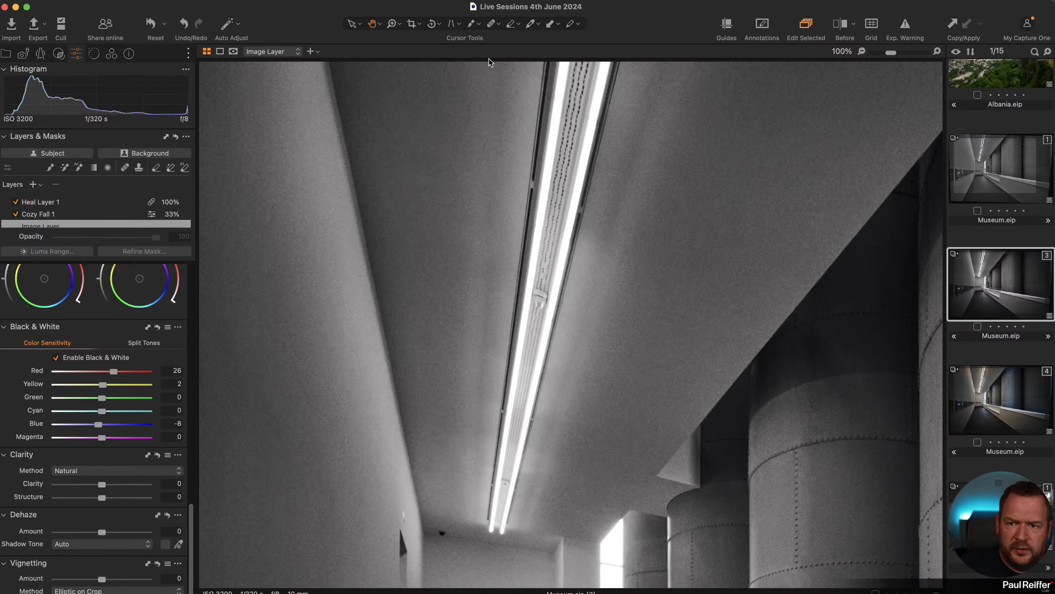
click(1003, 413)
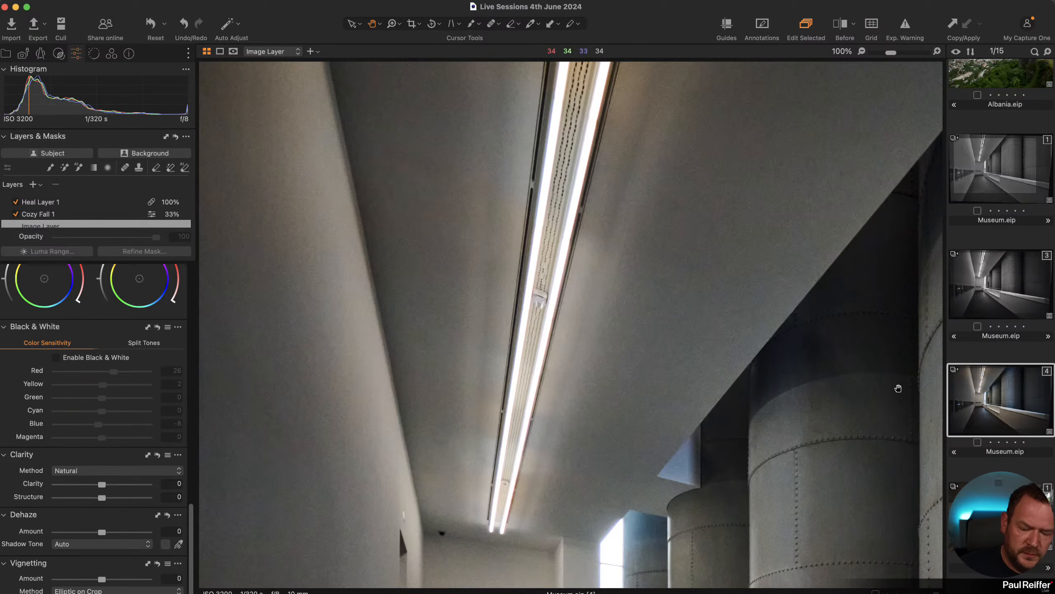
key(BackSpace)
double_click(757, 283)
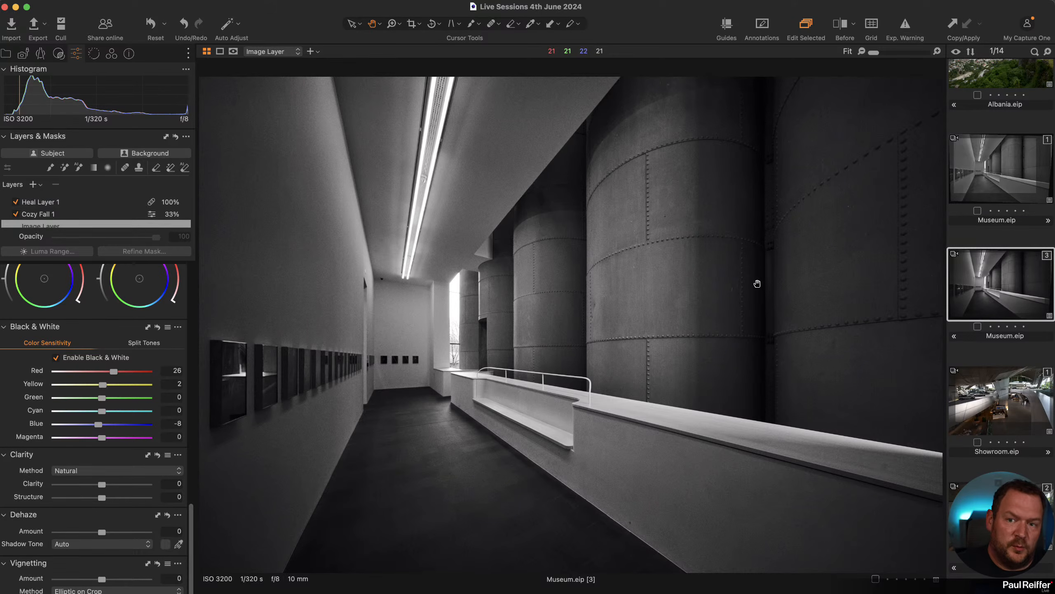
Step: Heal the dust spots on the upper part of the large silo in museum variant 3 at 100%
double_click(670, 98)
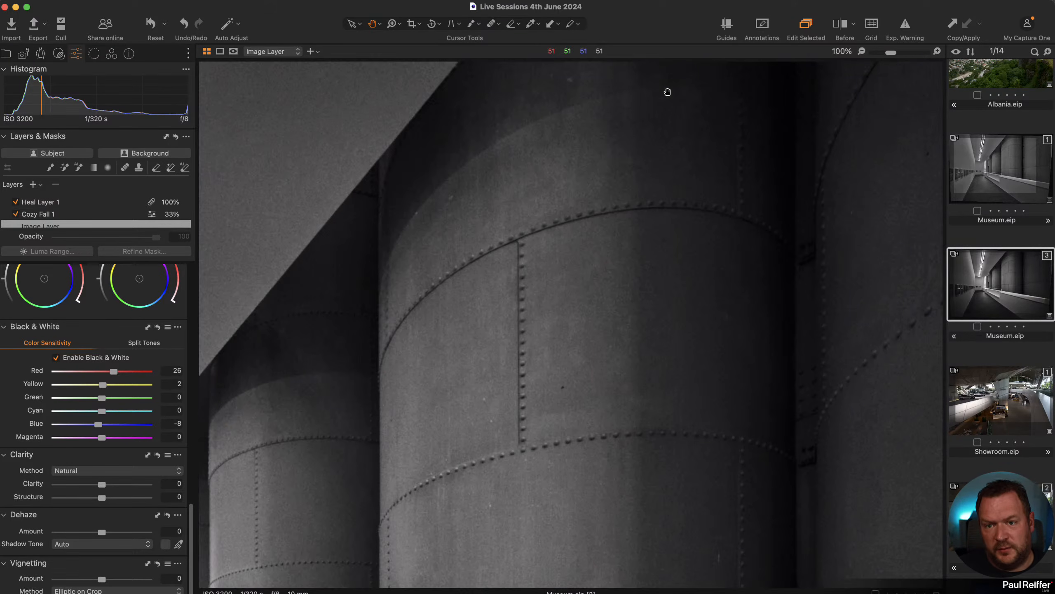
key(q)
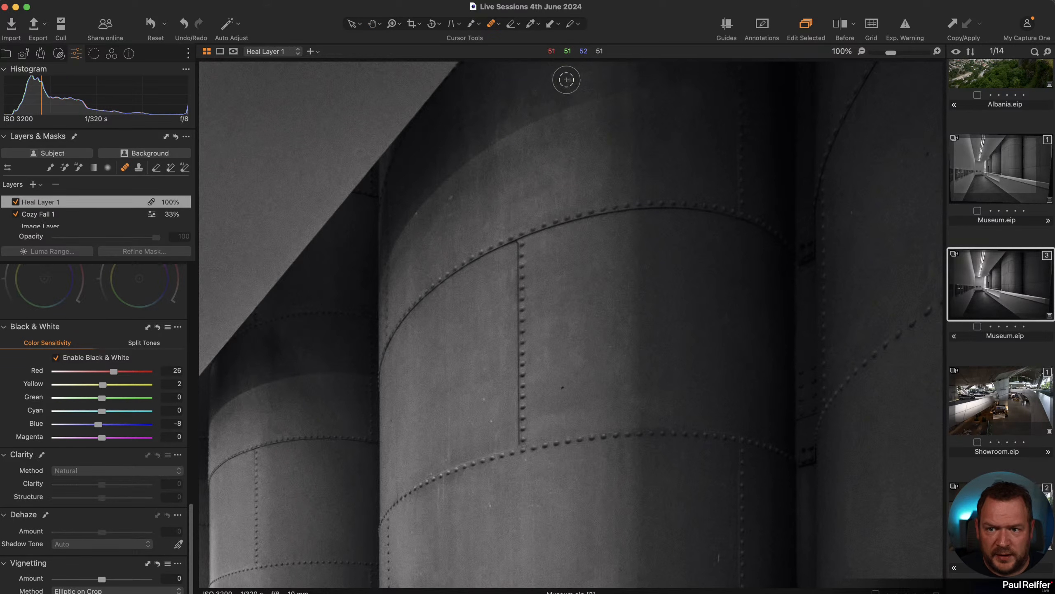
drag(582, 85, 566, 83)
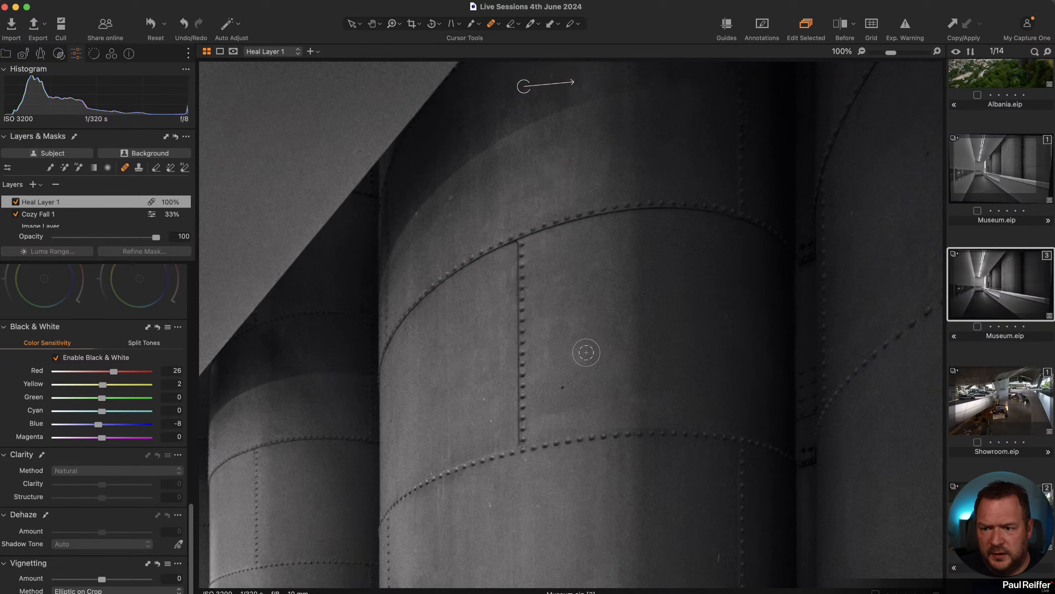
click(561, 385)
click(452, 199)
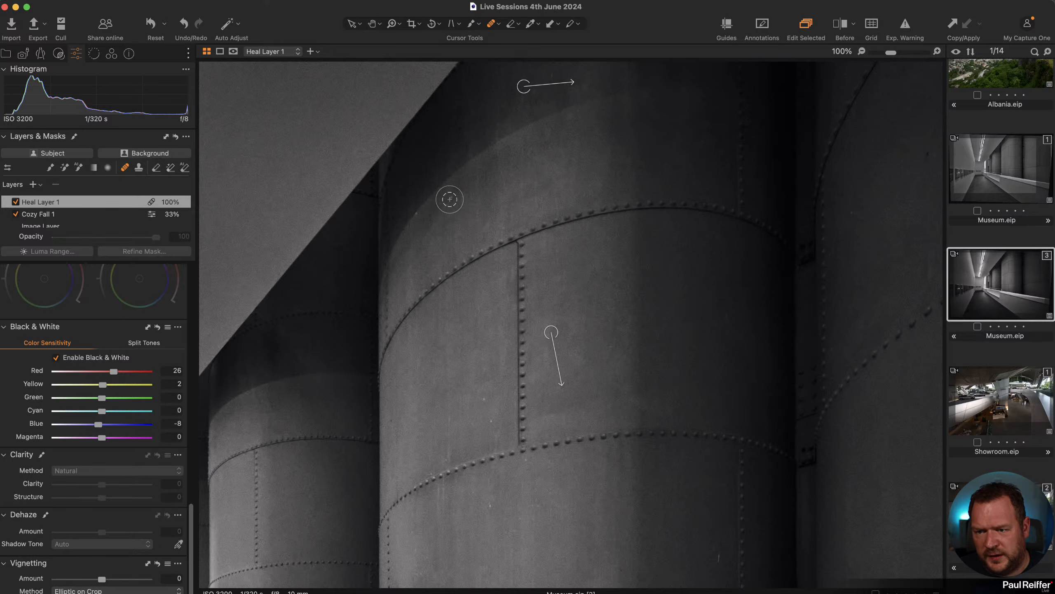
click(417, 212)
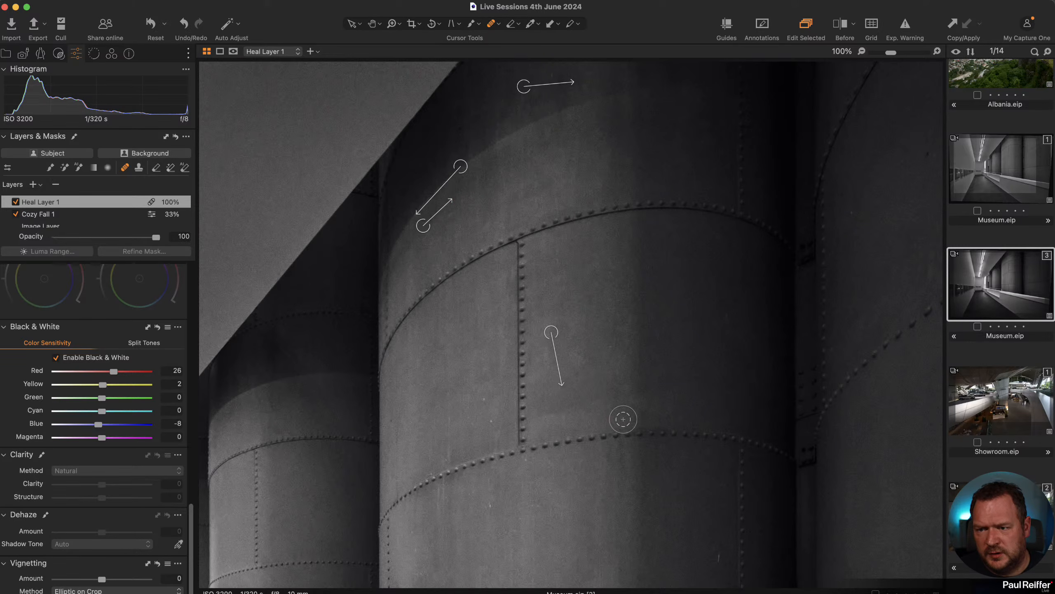
Step: Heal one more spot low on the large silo and two on the dark silo beside it
scroll(559, 417, right, 5)
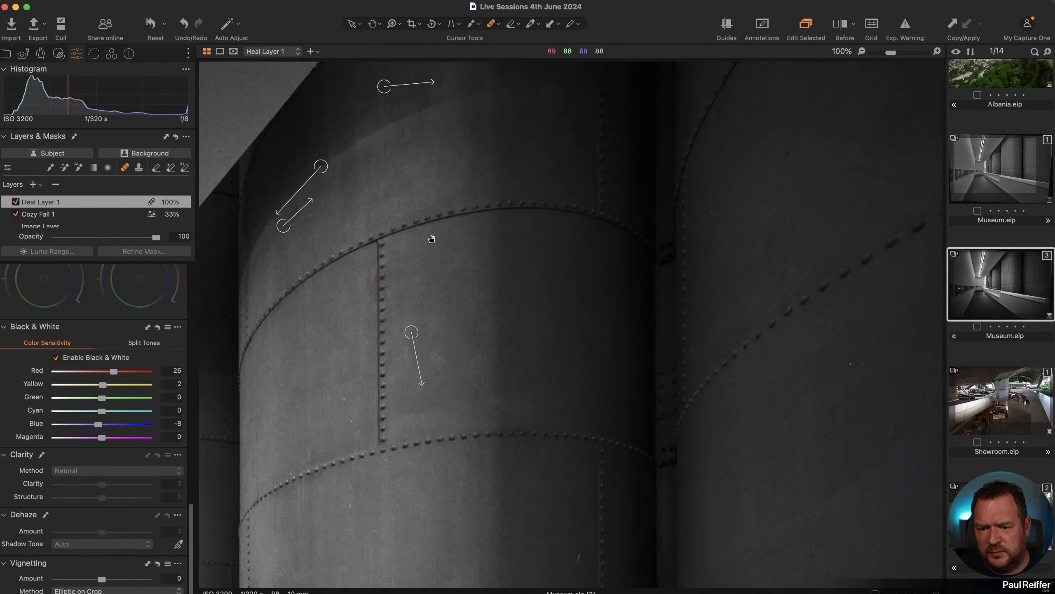
click(583, 556)
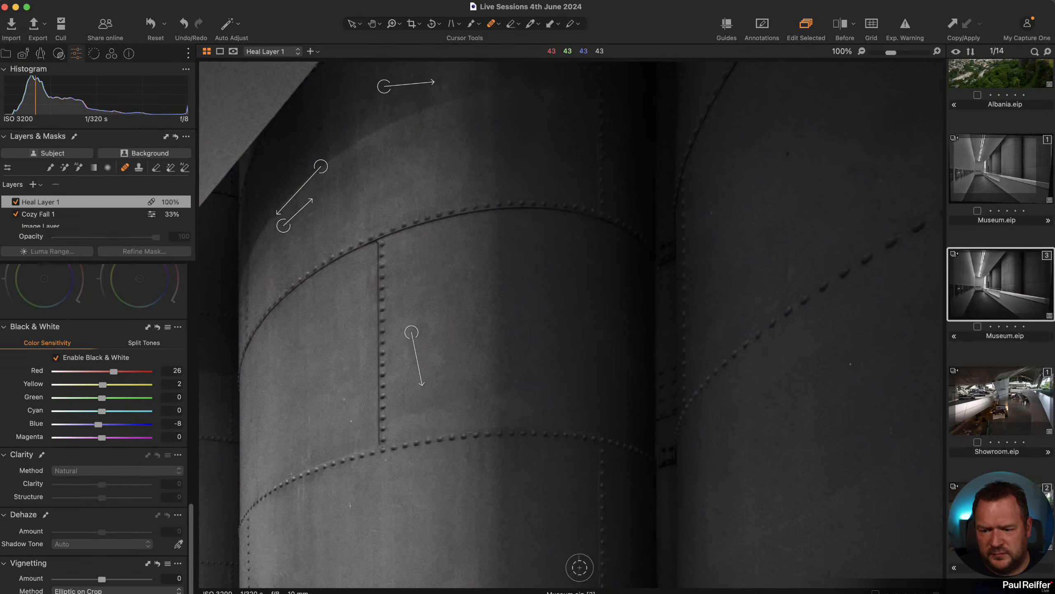
click(853, 365)
click(790, 153)
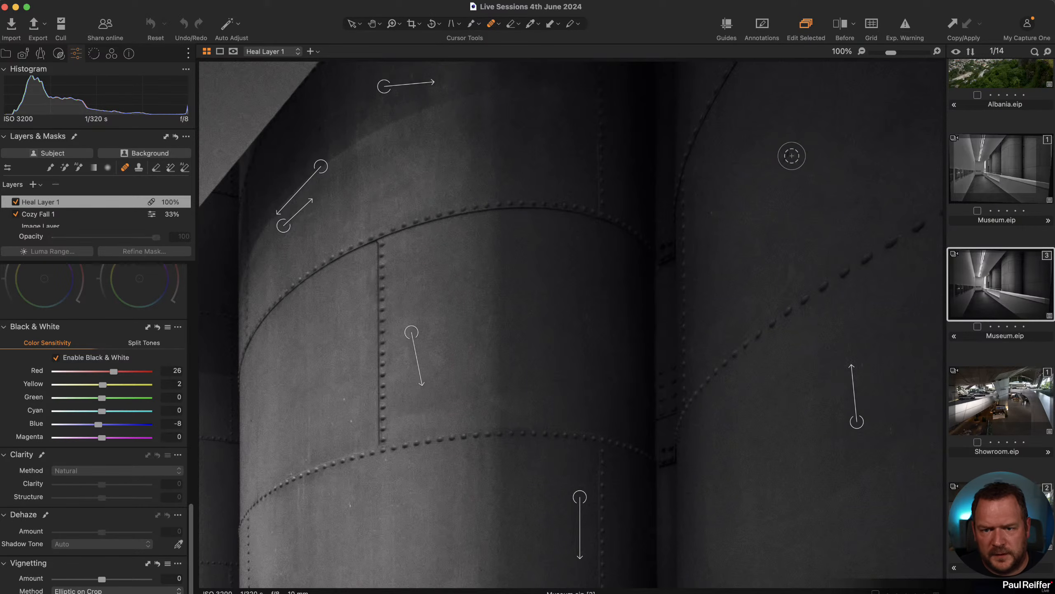
Step: Heal the spot on the pale ledge below the dark silo and return to the full image
scroll(832, 500, down, 15)
scroll(810, 436, right, 4)
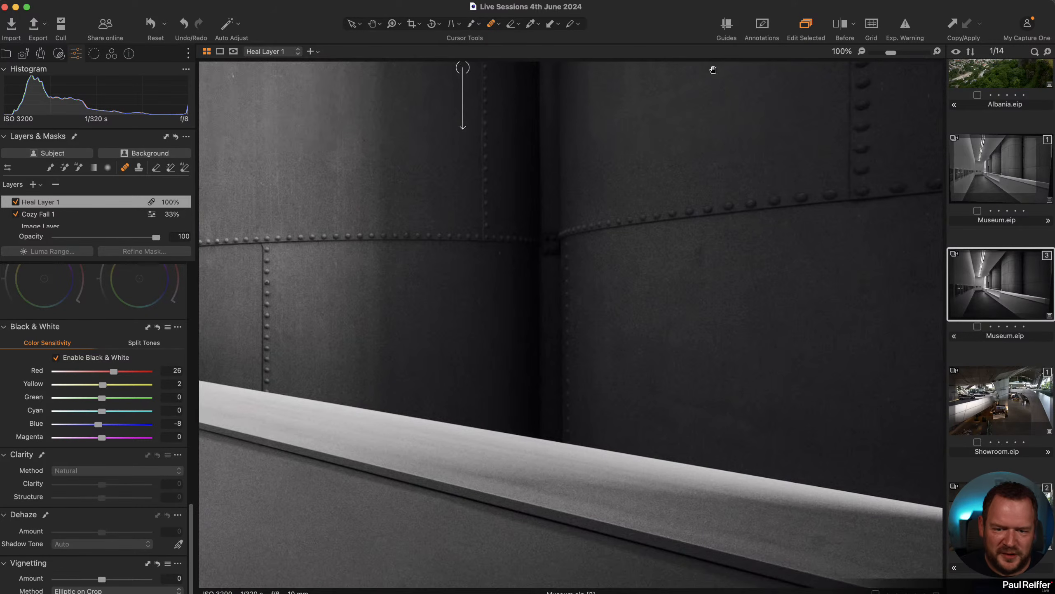
click(819, 540)
key(h)
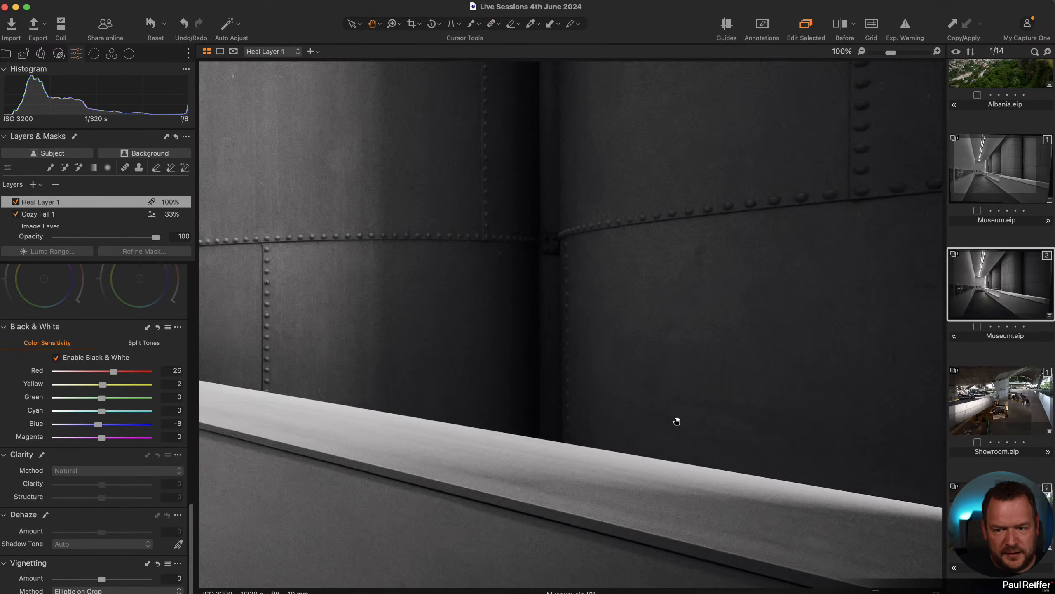
key(super+0)
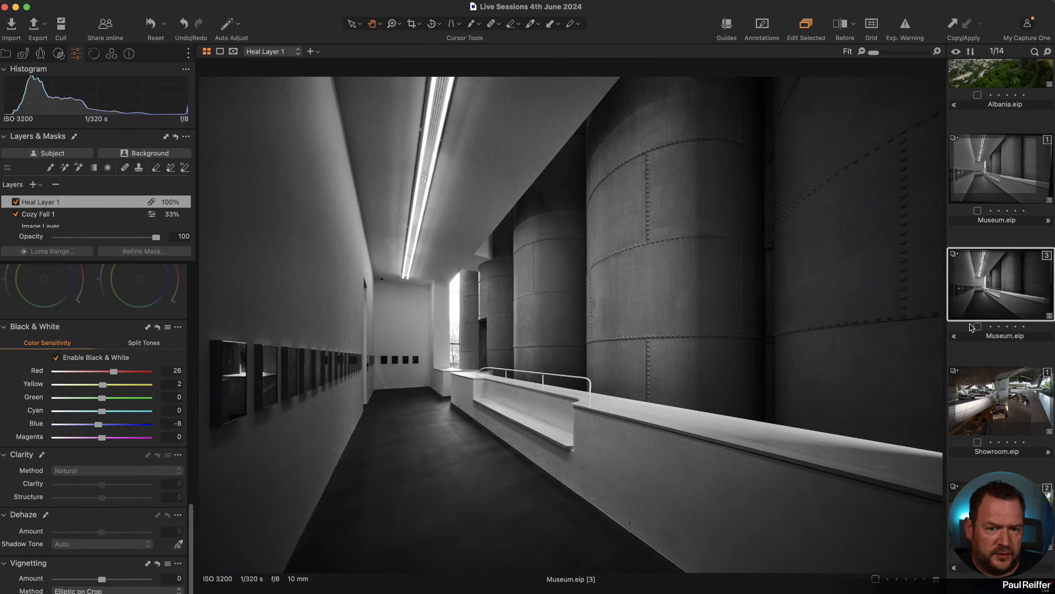
Step: Compare museum variants 1 and 3 together at 100%, aligning both on the same riveted silo surface
super+click(1026, 179)
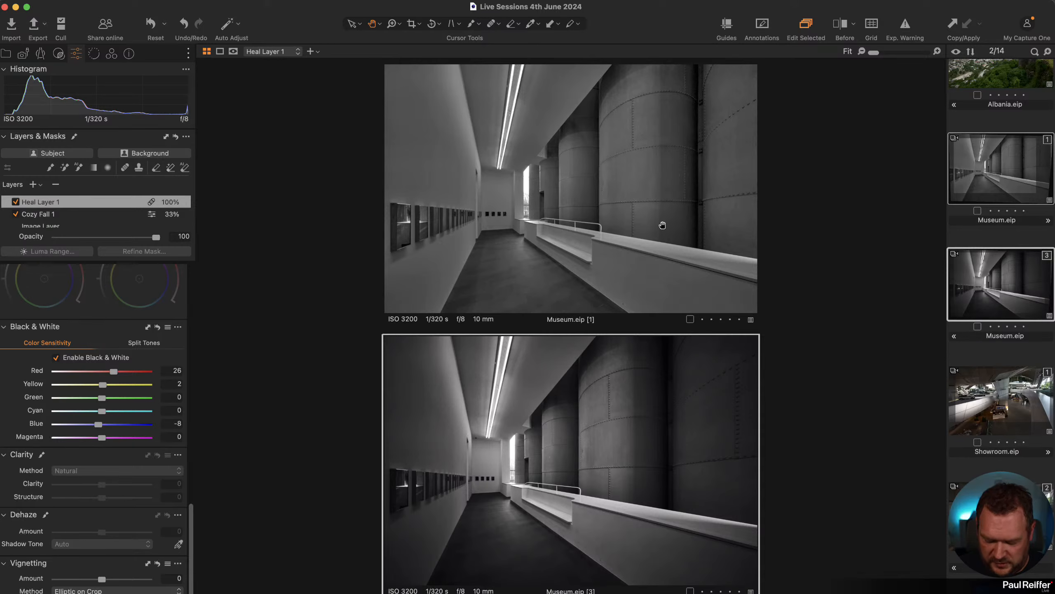
click(686, 172)
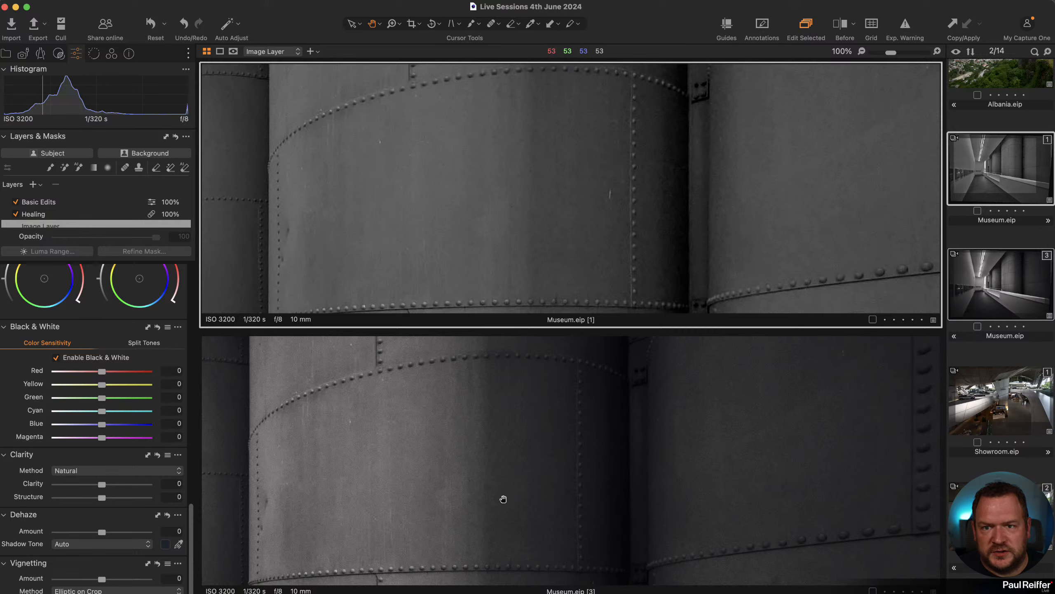
drag(510, 496, 542, 493)
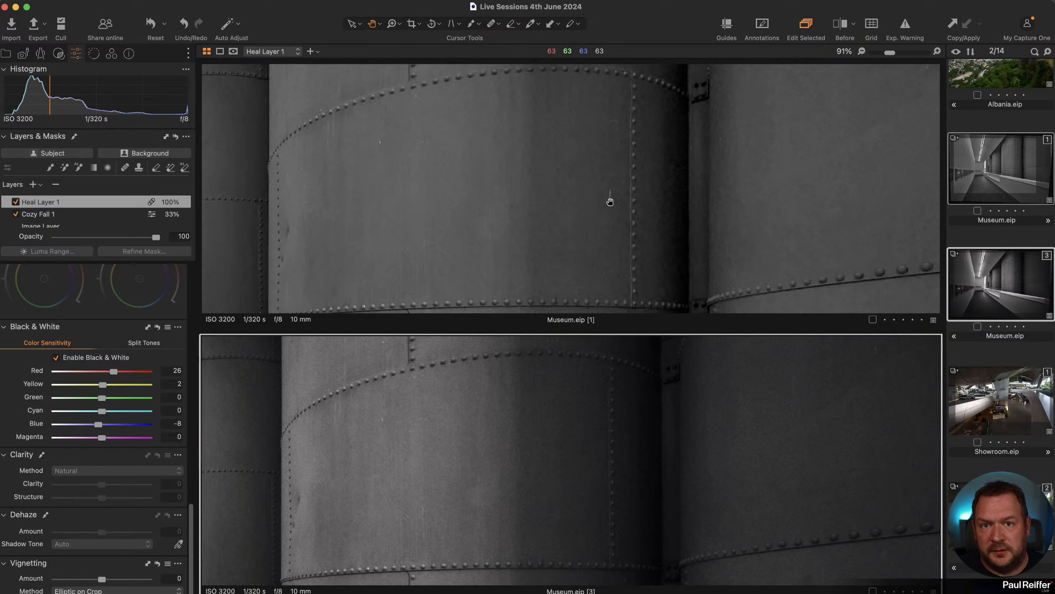
click(938, 52)
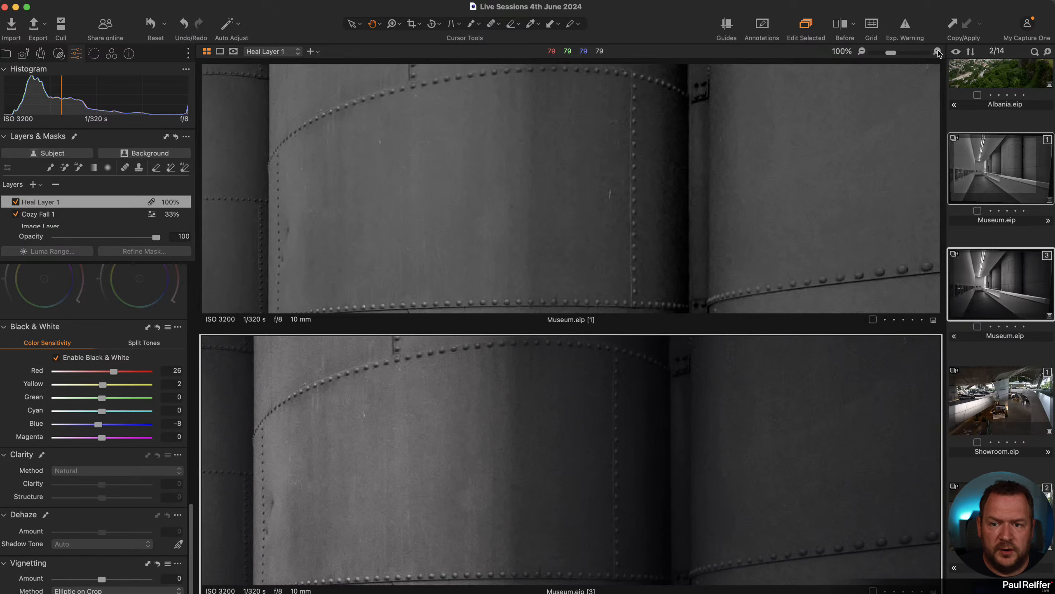
click(856, 143)
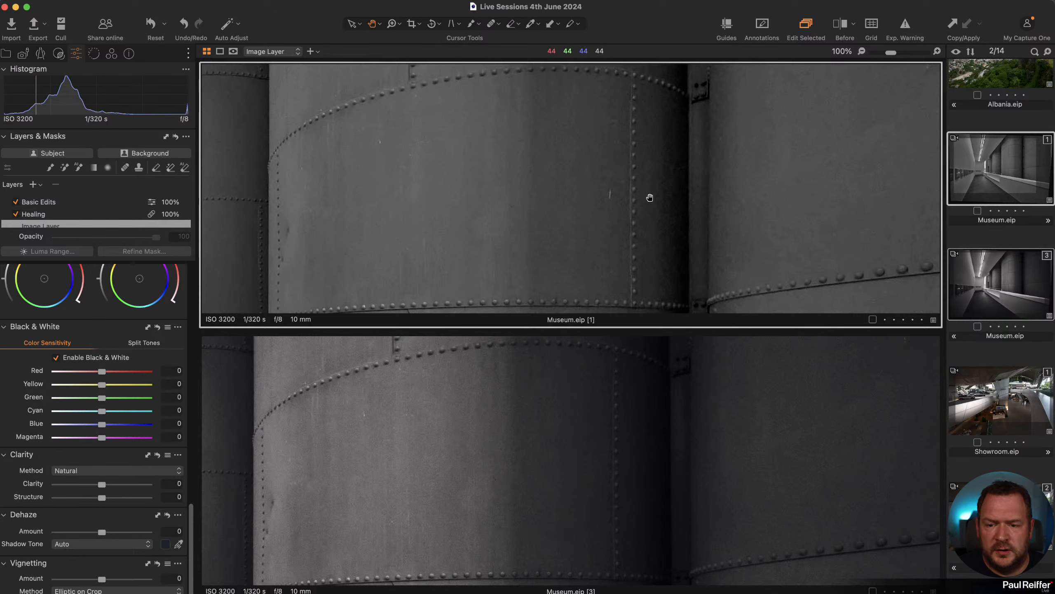
click(600, 385)
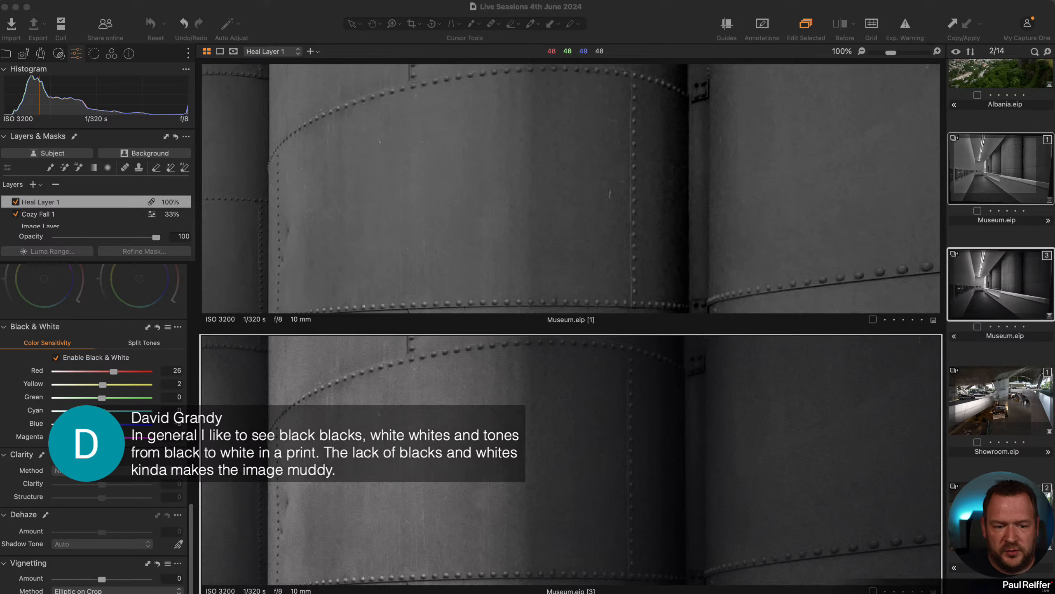
Step: Clone museum variant 3 on its own and view the clone as a full image
click(993, 299)
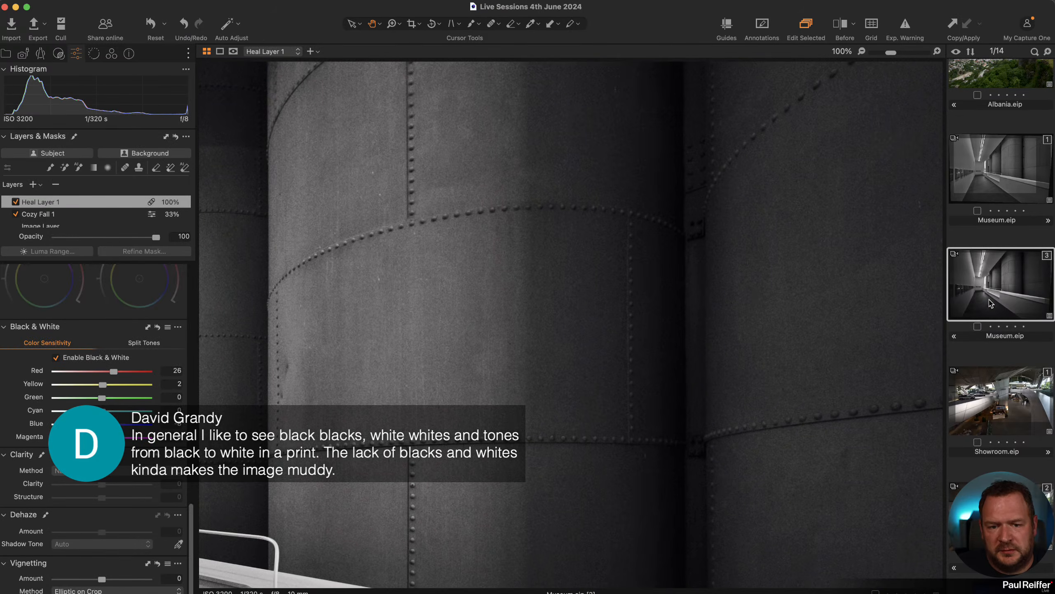
right_click(993, 299)
click(1017, 335)
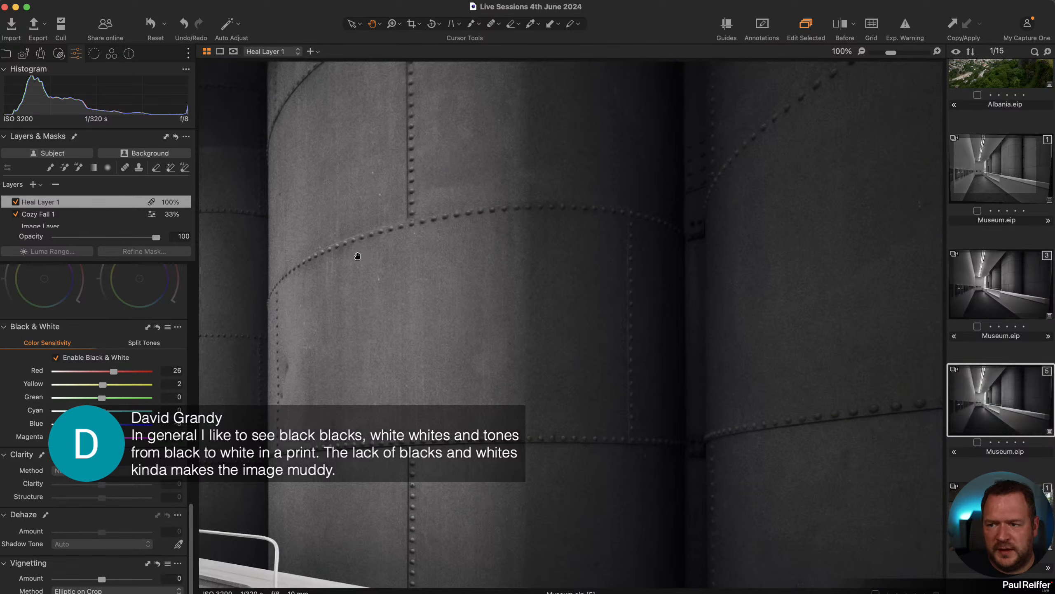
click(605, 230)
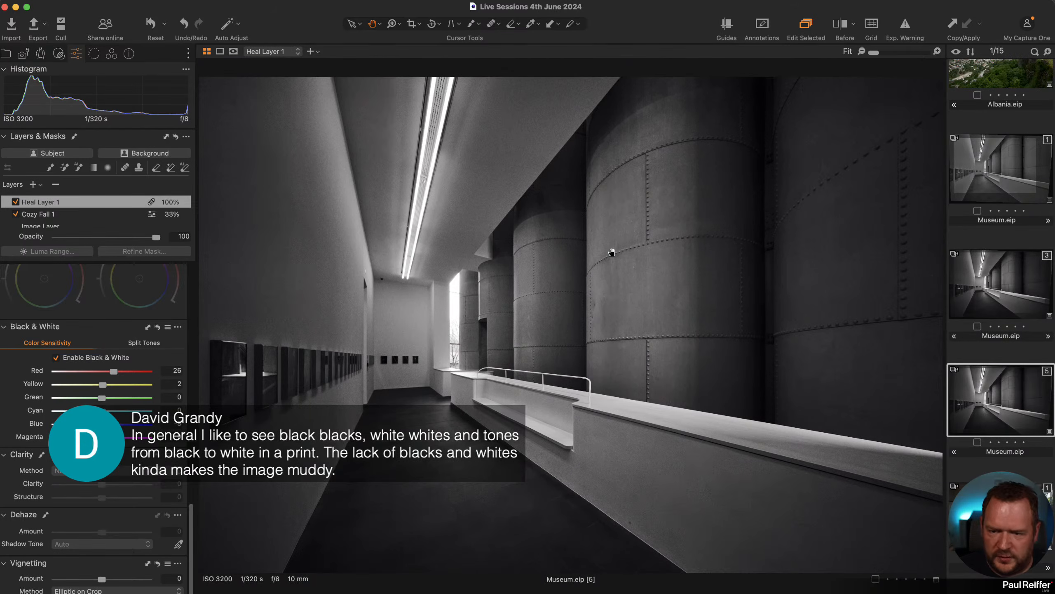
Step: Set the clone's Image Layer RGB Levels to input black 11 and input white 248
scroll(1001, 370, down, 3)
scroll(123, 376, down, 10)
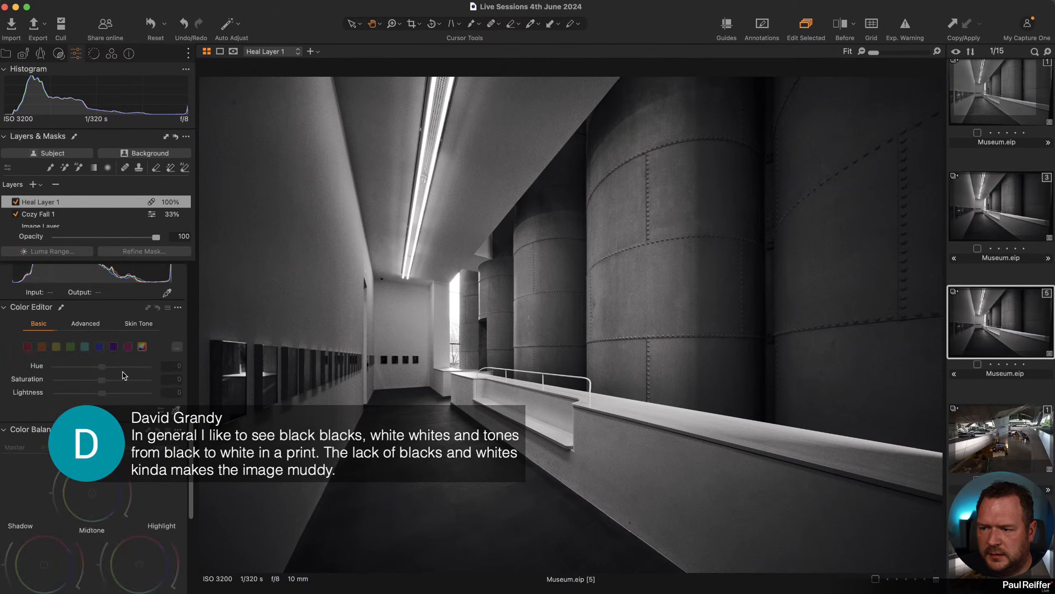
scroll(123, 375, up, 5)
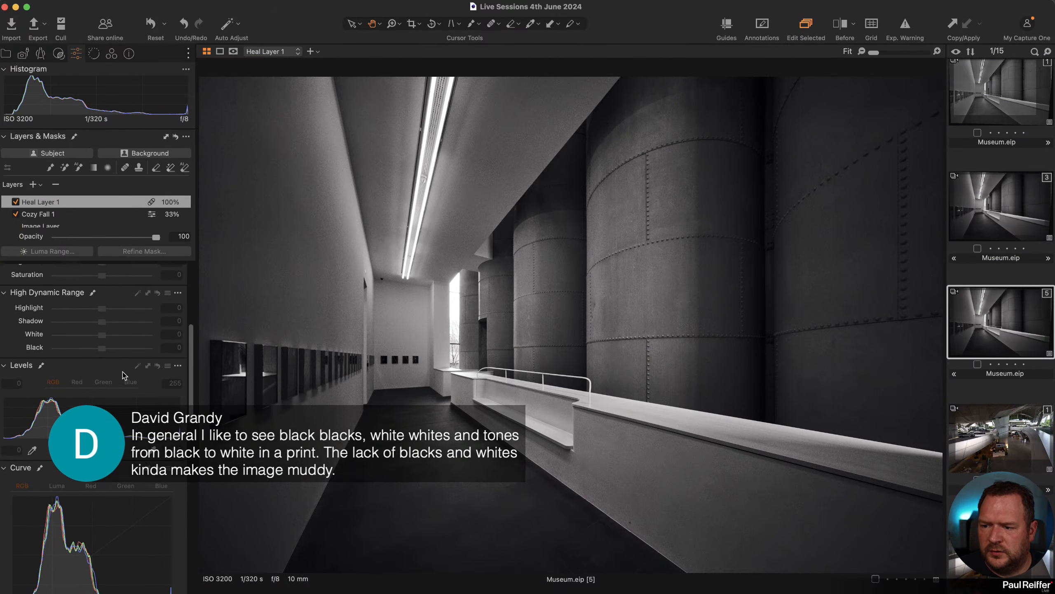
scroll(62, 211, down, 1)
click(48, 216)
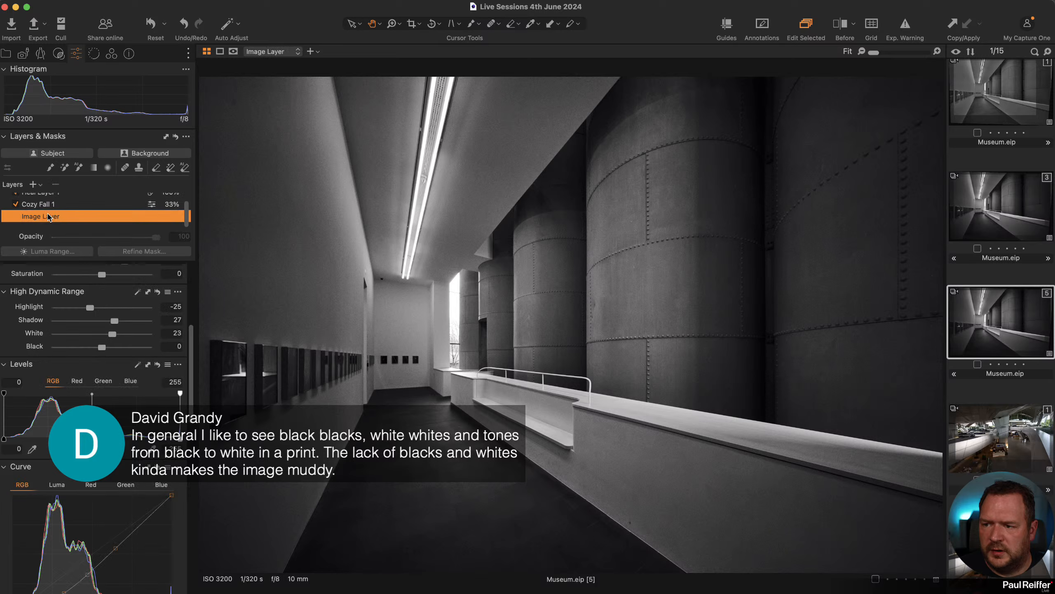
drag(4, 440, 12, 439)
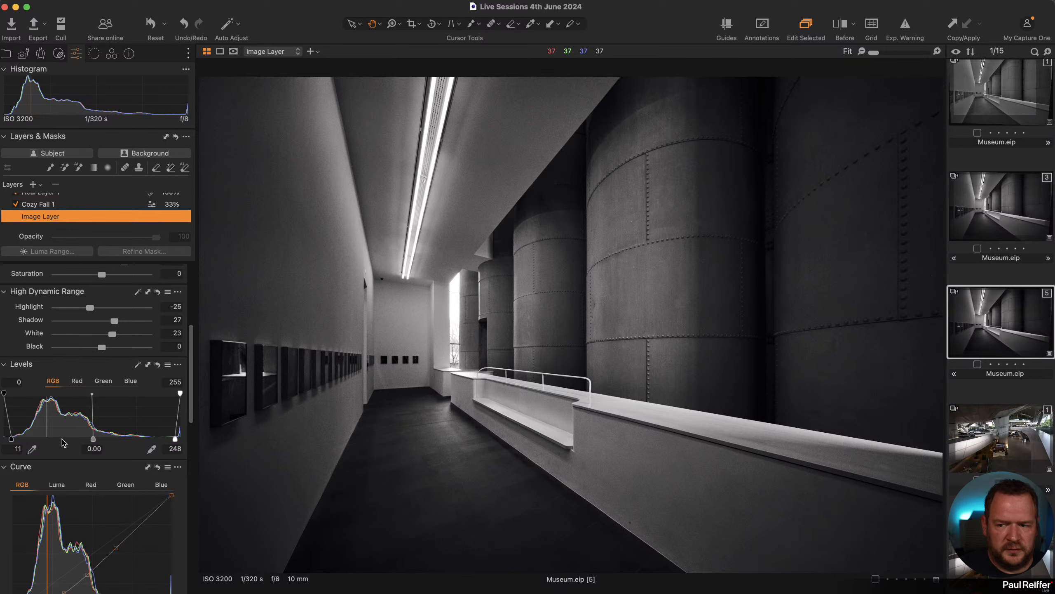
Step: Compare the Levels-adjusted museum variant 5 with variants 3 and 1 at full view
click(995, 220)
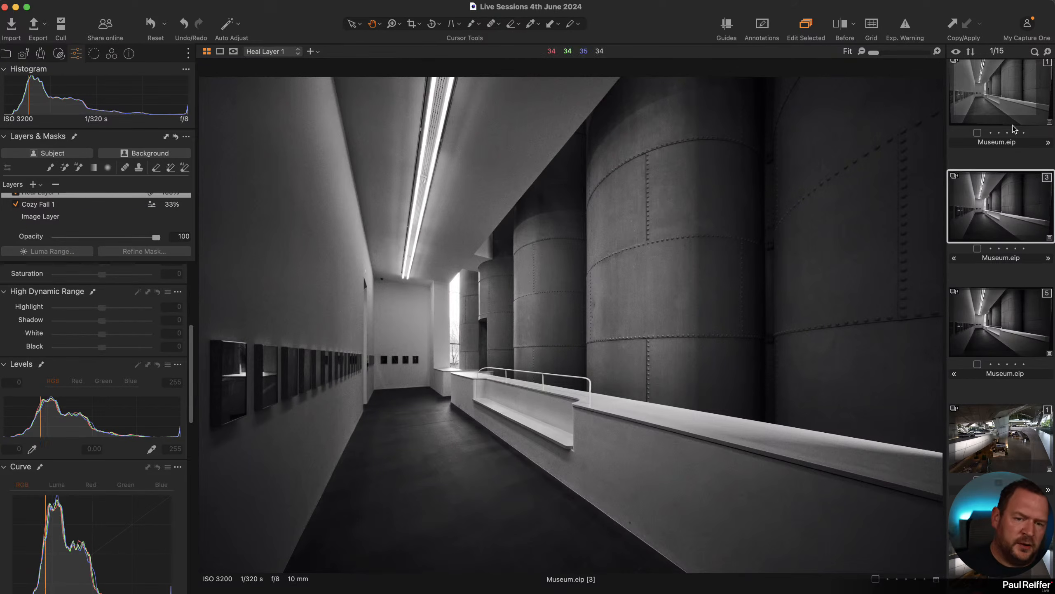
click(995, 98)
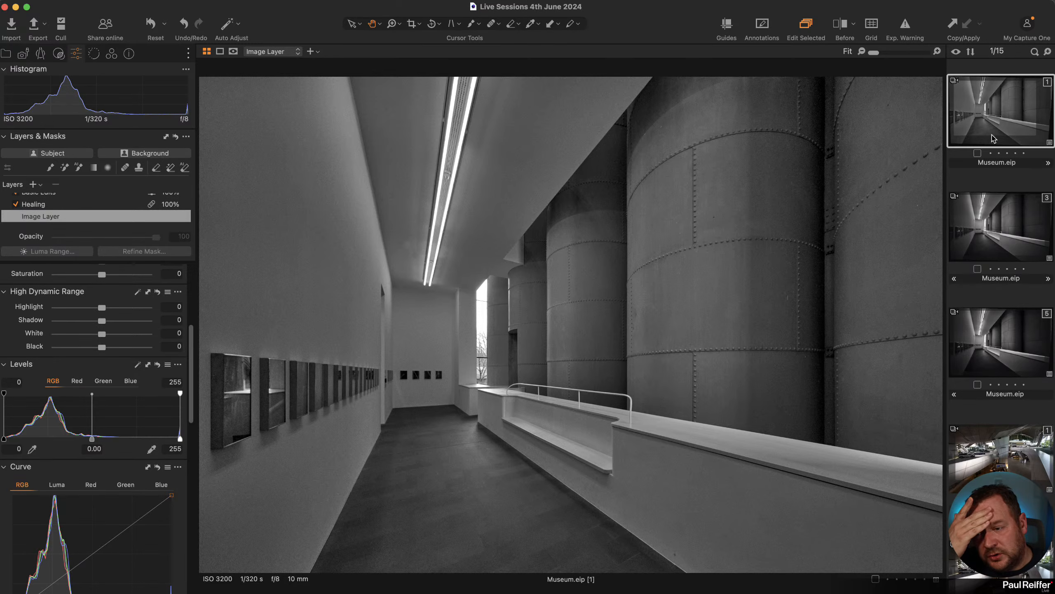
click(1005, 221)
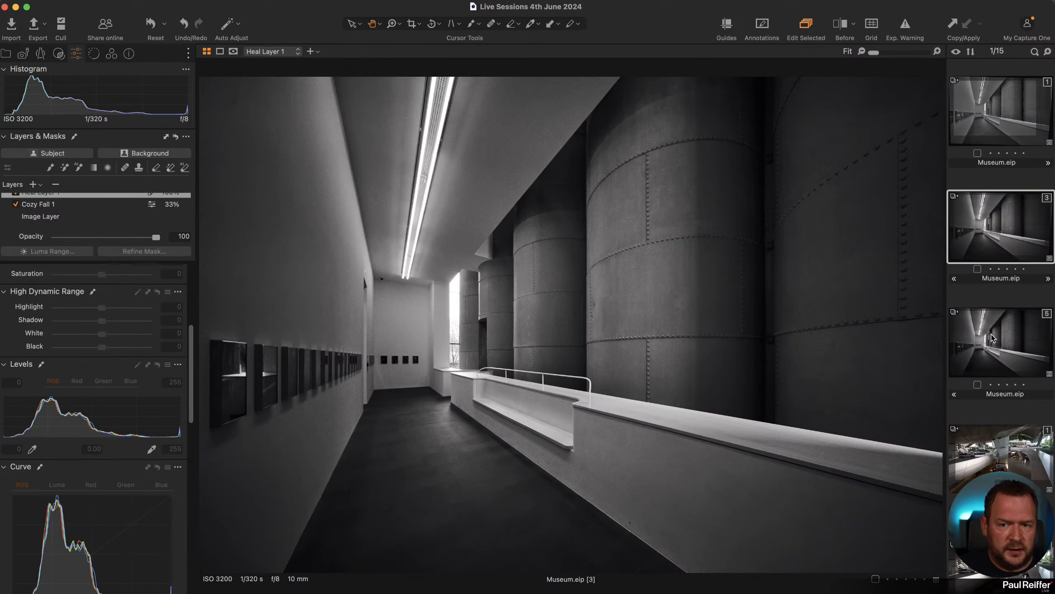
click(1002, 353)
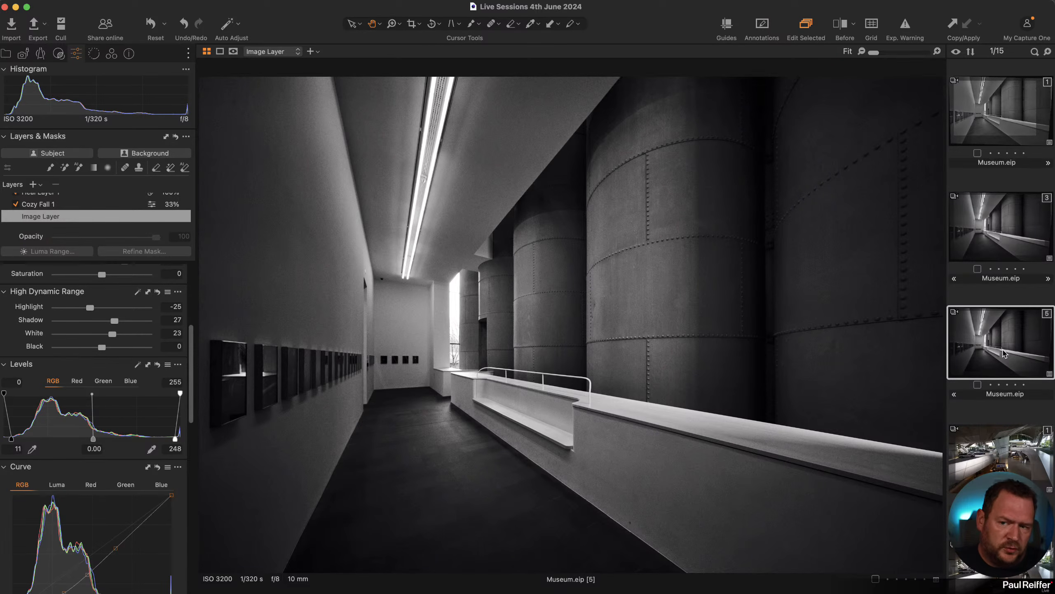
click(991, 240)
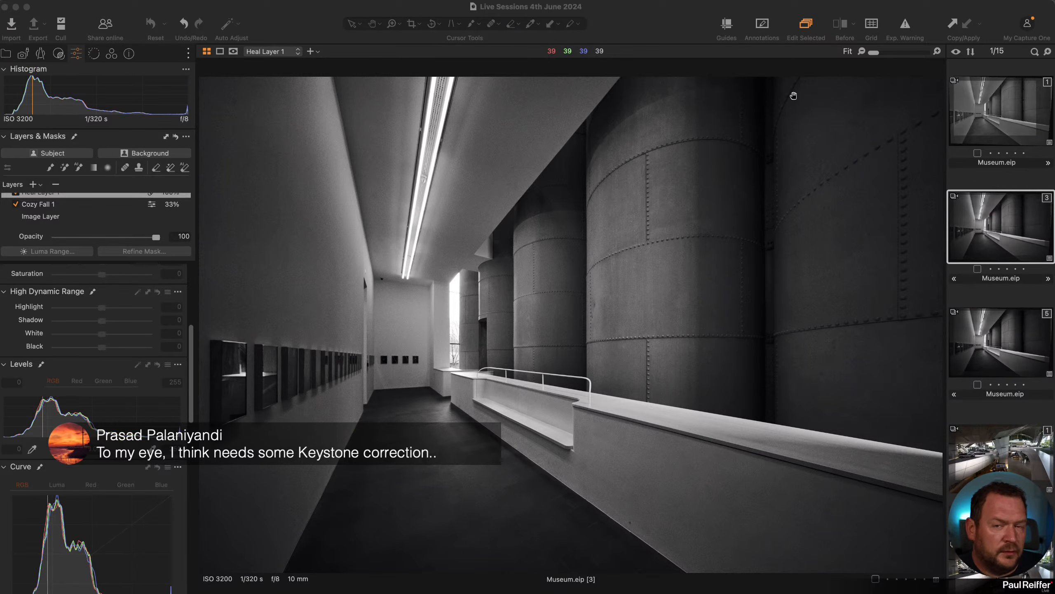
Step: Show the guides on museum variant 3, raising the horizontal one and moving the vertical one near the end wall's left corner
click(727, 26)
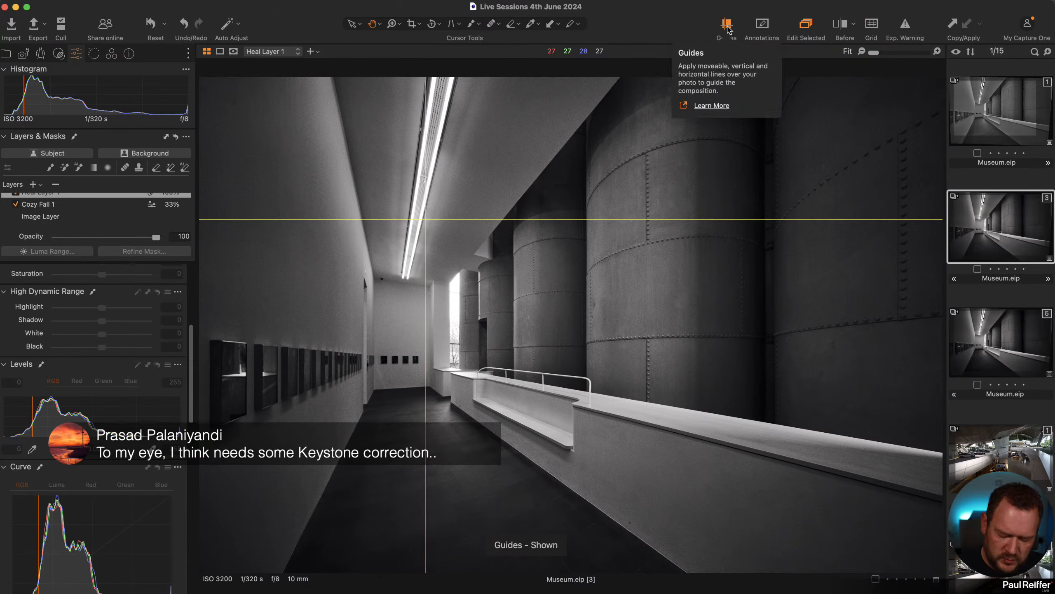
key(v)
drag(544, 221, 546, 181)
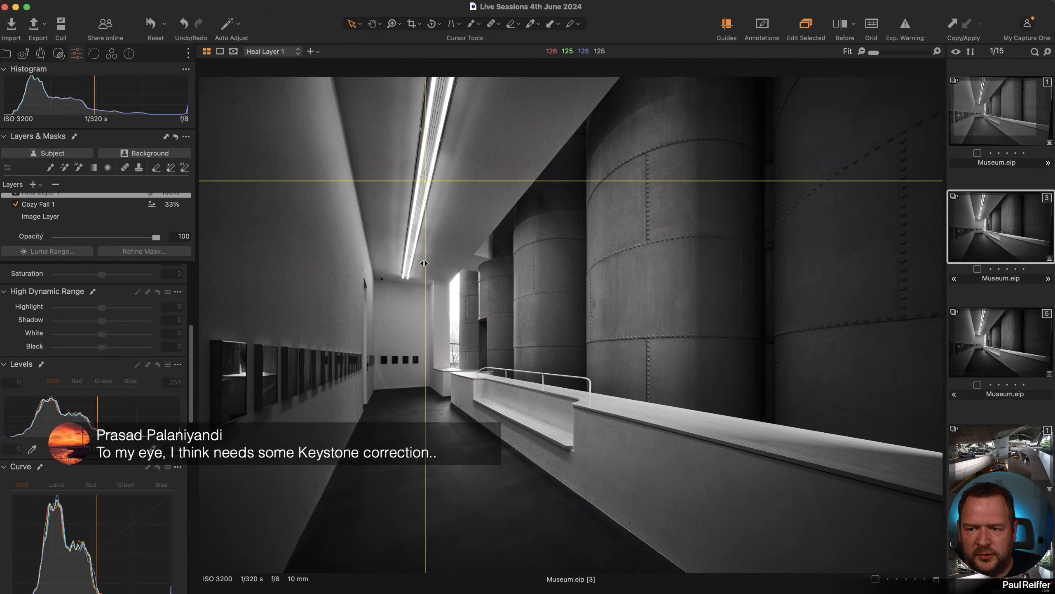
drag(426, 83, 384, 83)
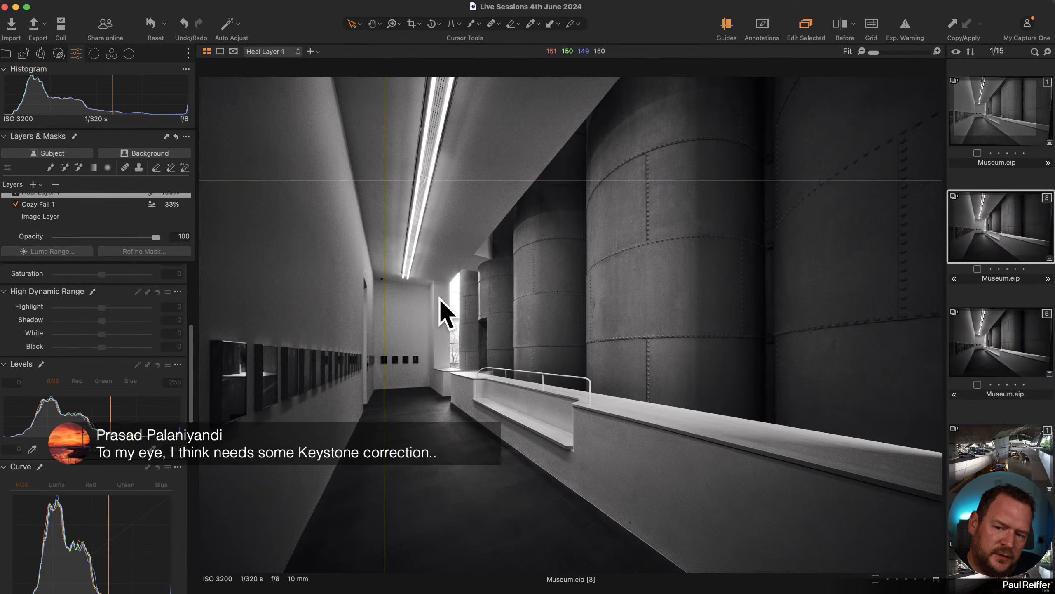
Step: Check the verticals of the large metal tank by moving the vertical guide to one edge and on to its opposite edge
drag(384, 291, 586, 385)
drag(587, 239, 764, 277)
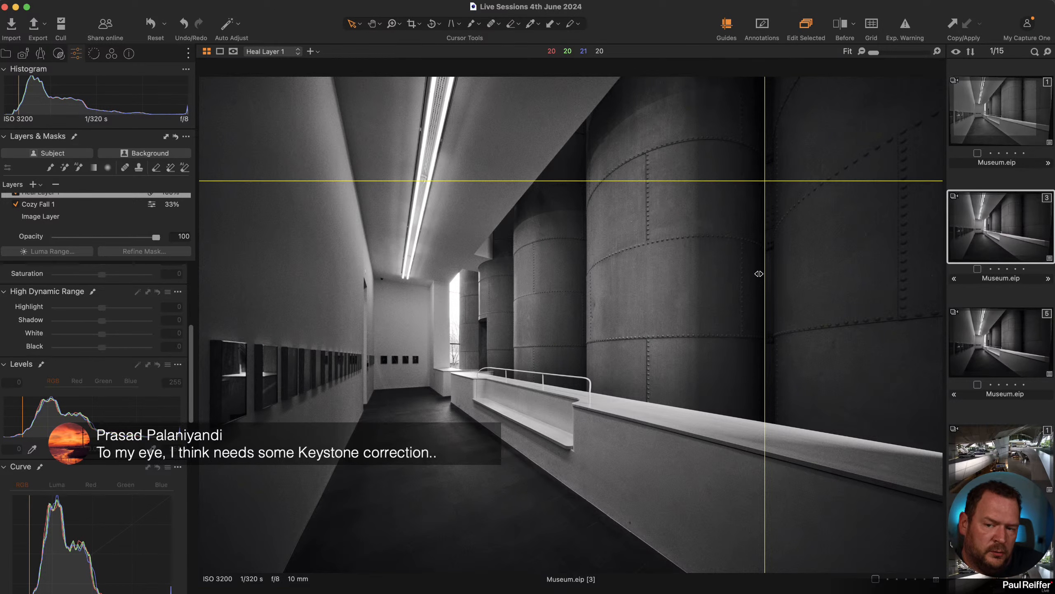
Step: Clone museum variant 3 and delete the Levels-adjusted variant 5
right_click(1012, 235)
click(1026, 273)
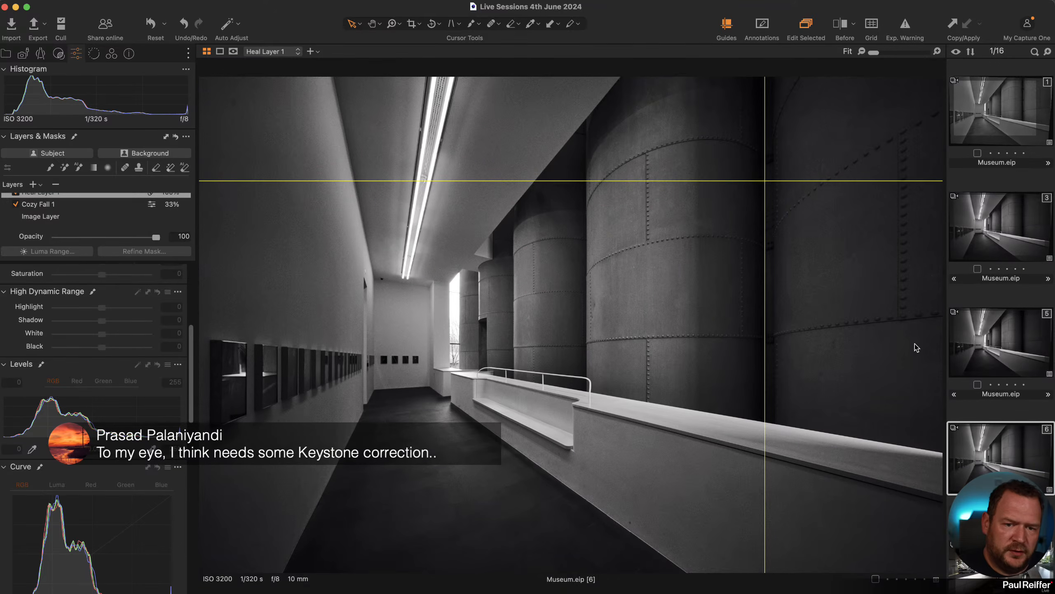
click(992, 363)
key(Delete)
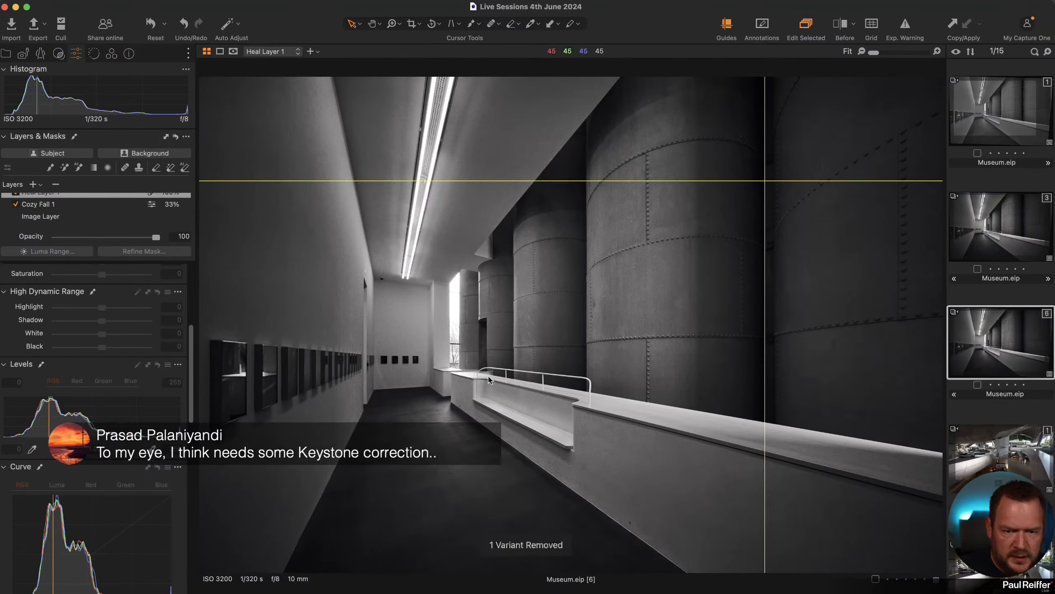
Step: Apply a four-point keystone correction to museum variant 6, lowering the upper right handle and raising the lower right one, and show the corrected crop
click(453, 27)
click(500, 58)
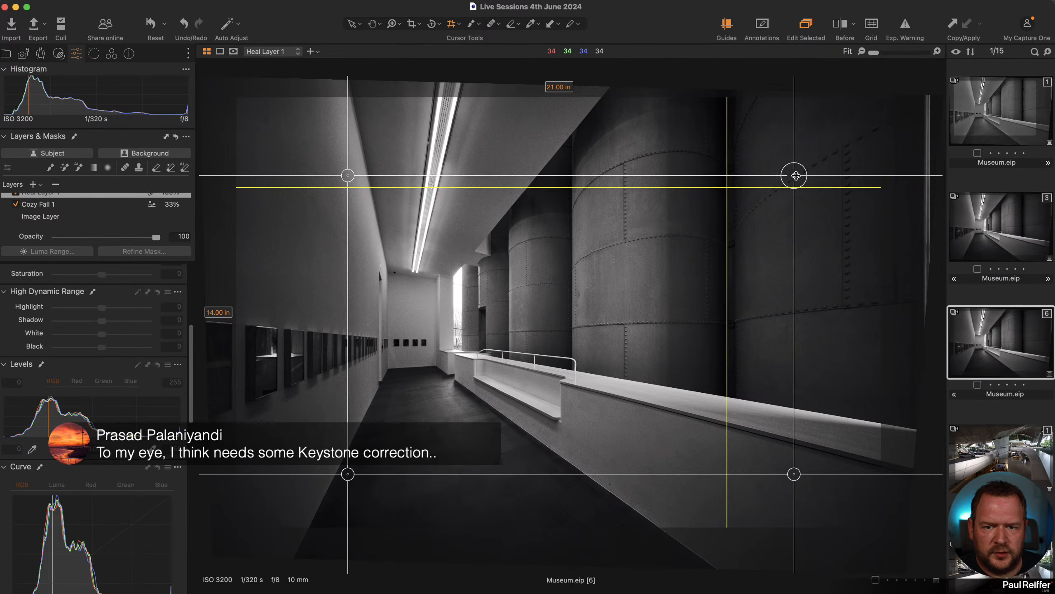
drag(794, 176, 795, 205)
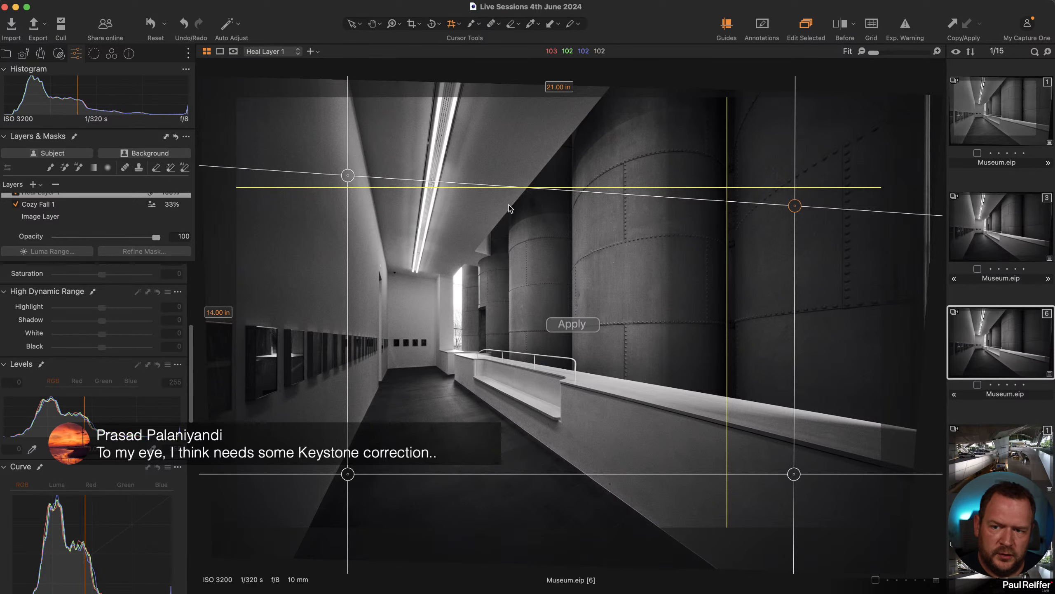
drag(795, 206, 799, 213)
drag(794, 474, 794, 439)
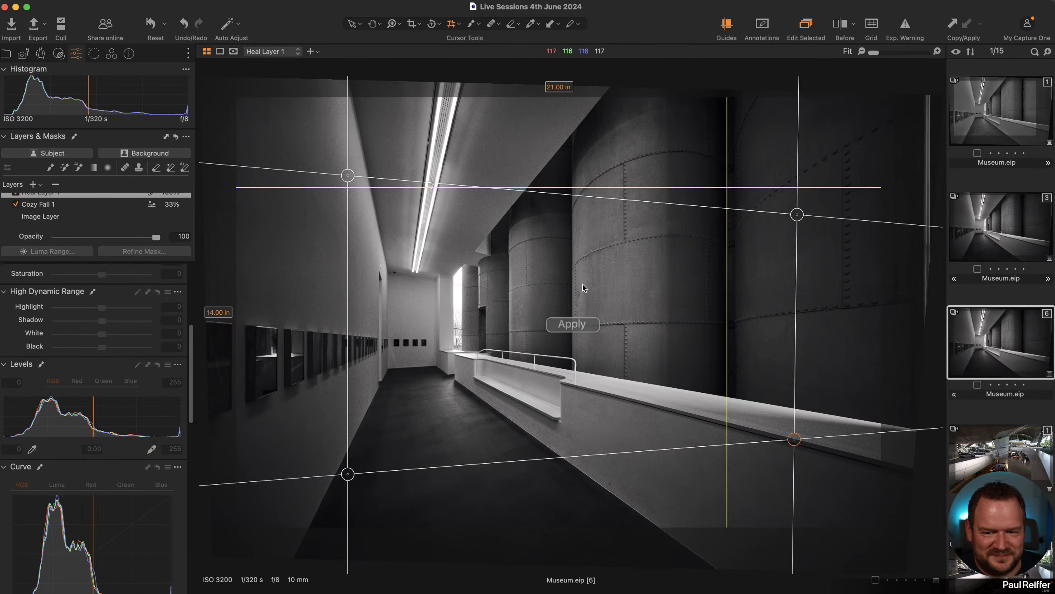
click(580, 328)
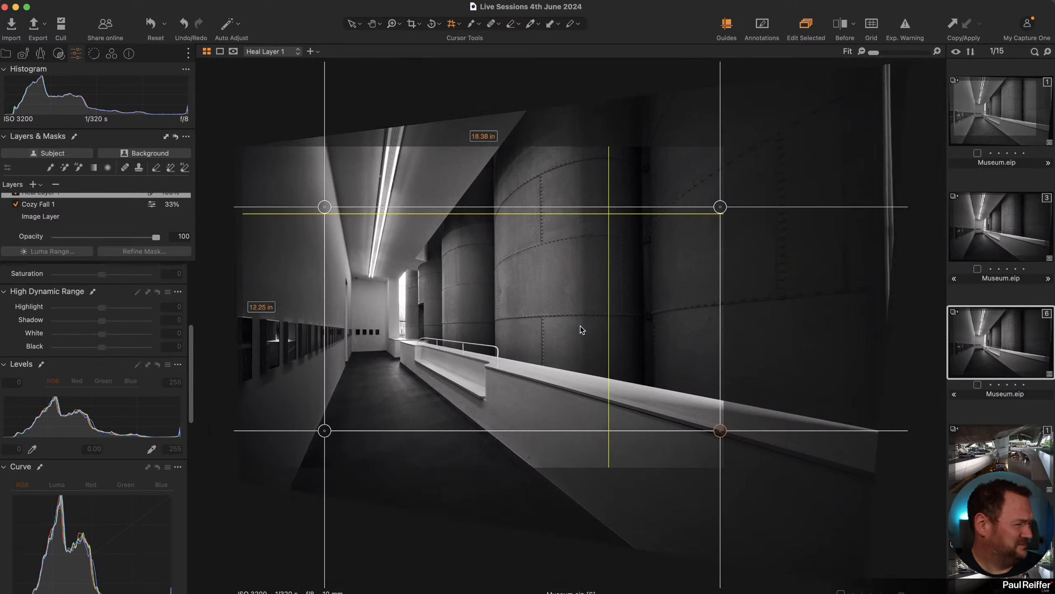
click(352, 24)
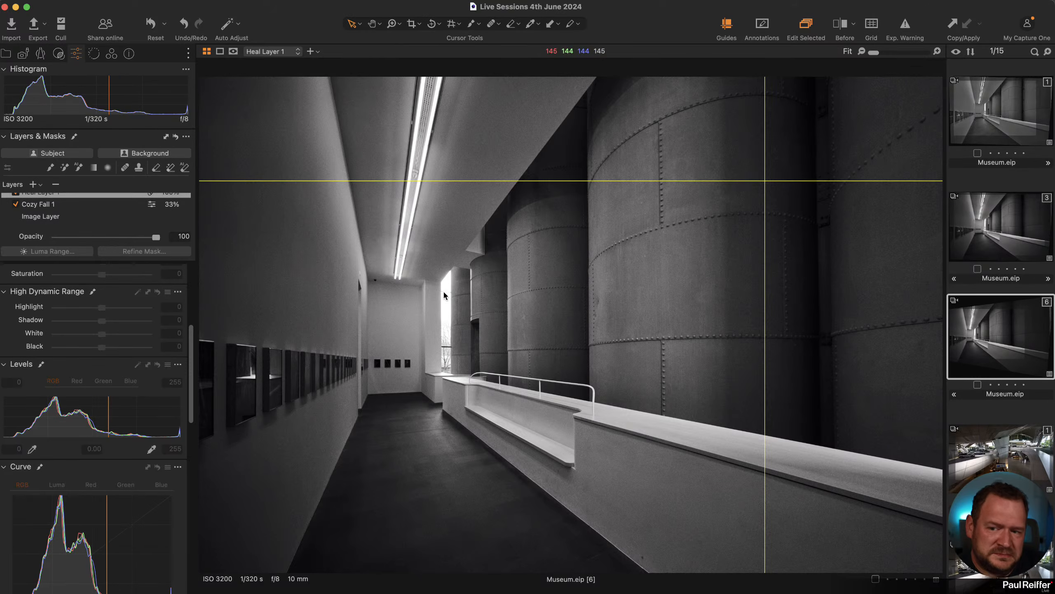
Step: Compare the keystone-corrected museum variant 6 with variant 3 and review the keystone handles on variant 6
click(984, 231)
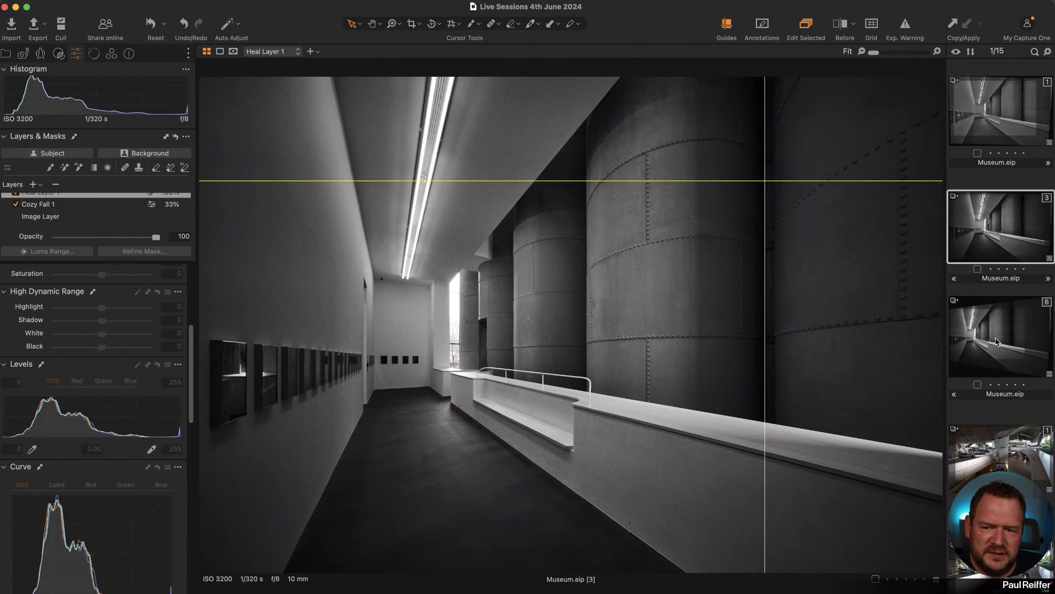
click(997, 339)
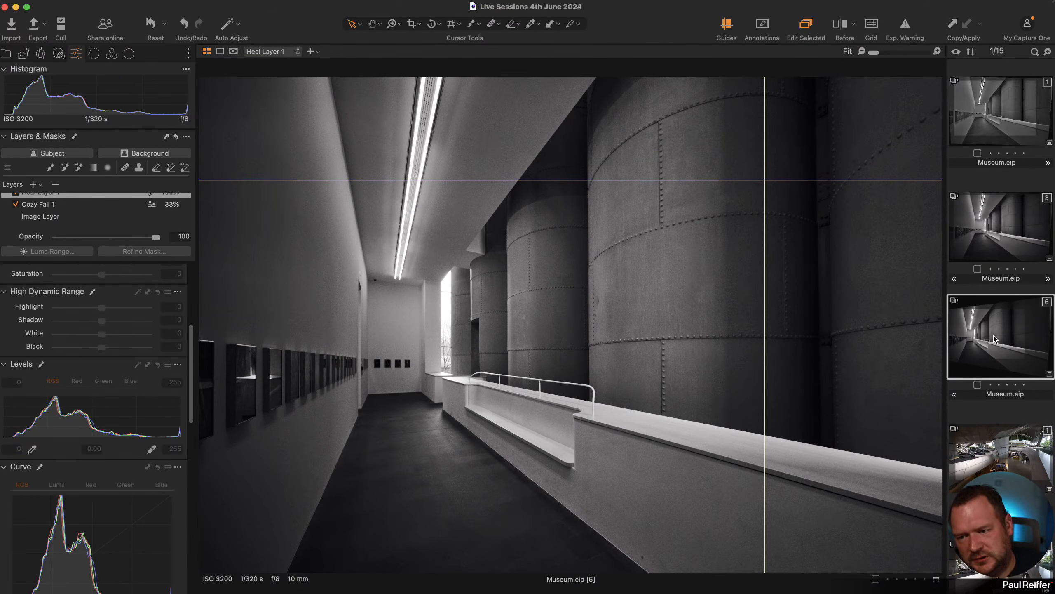
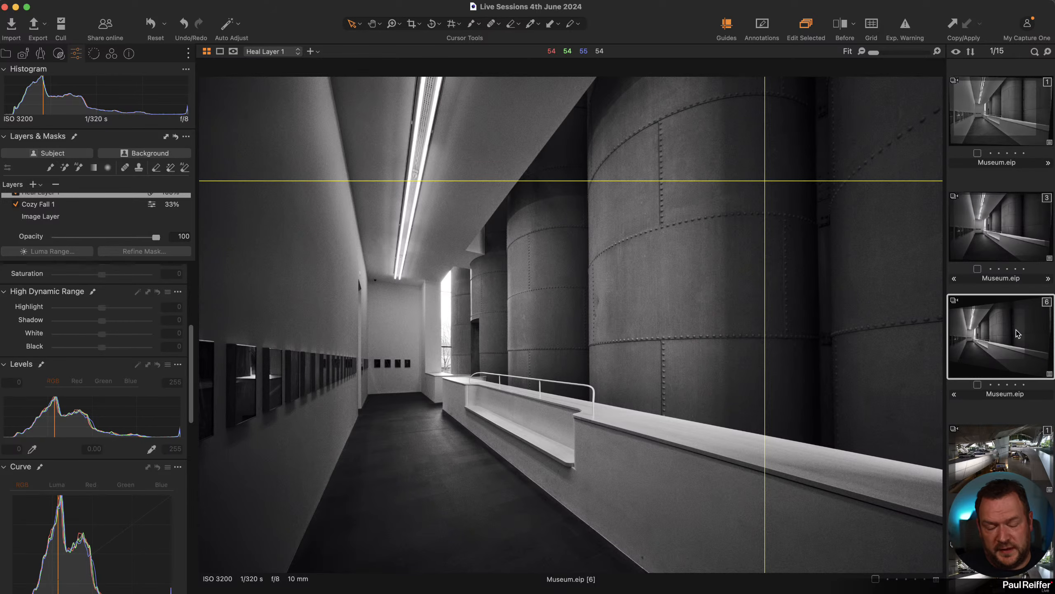
click(455, 24)
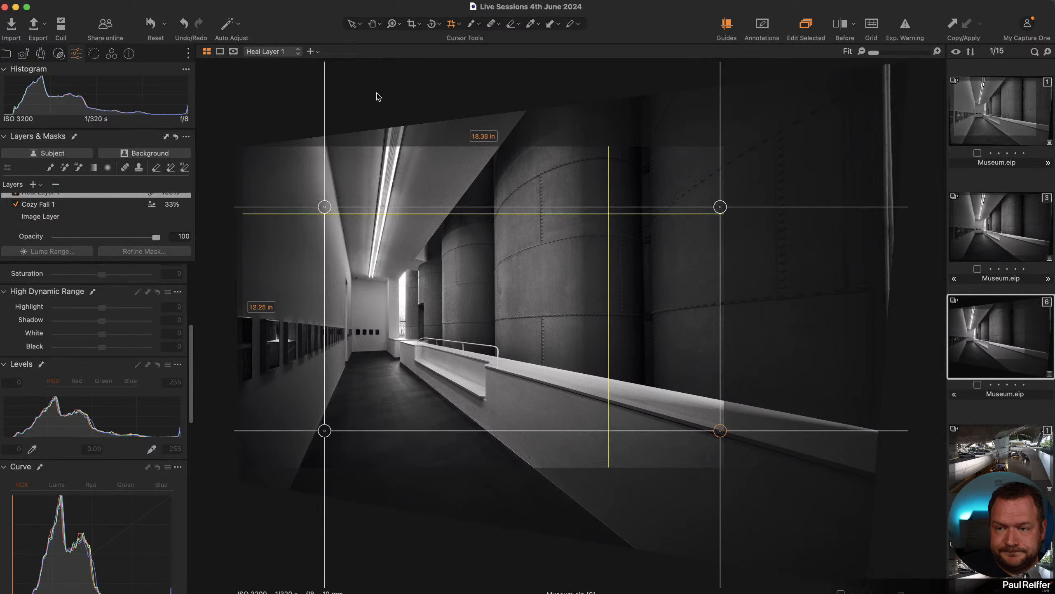
click(352, 24)
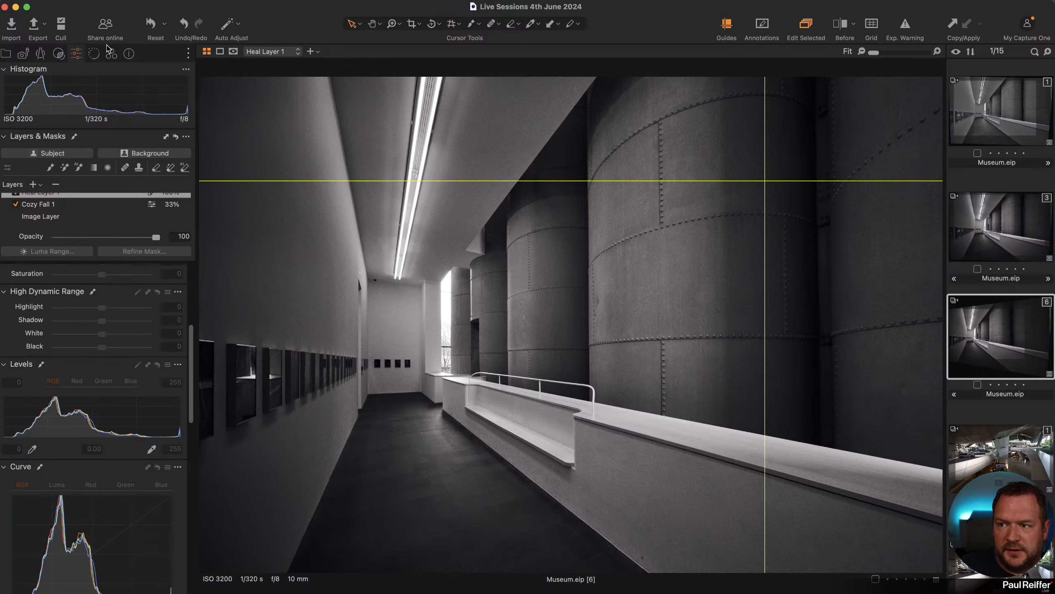
Step: Open the two-image user collection containing the dog photo IMG_2973.heic, hide the guides and enlarge the dogs beside the window to 200%
click(7, 54)
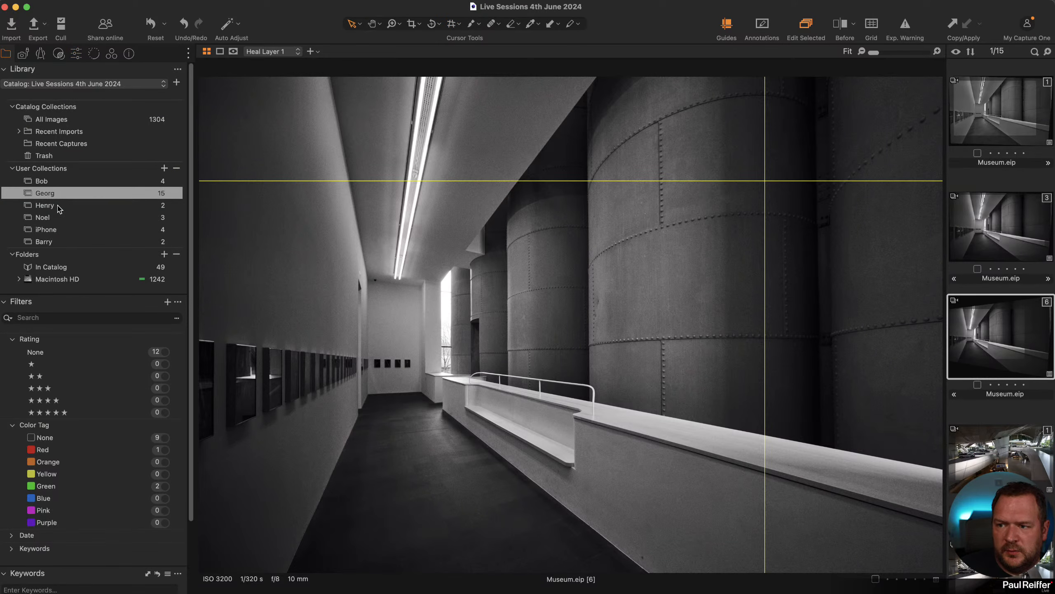
click(60, 209)
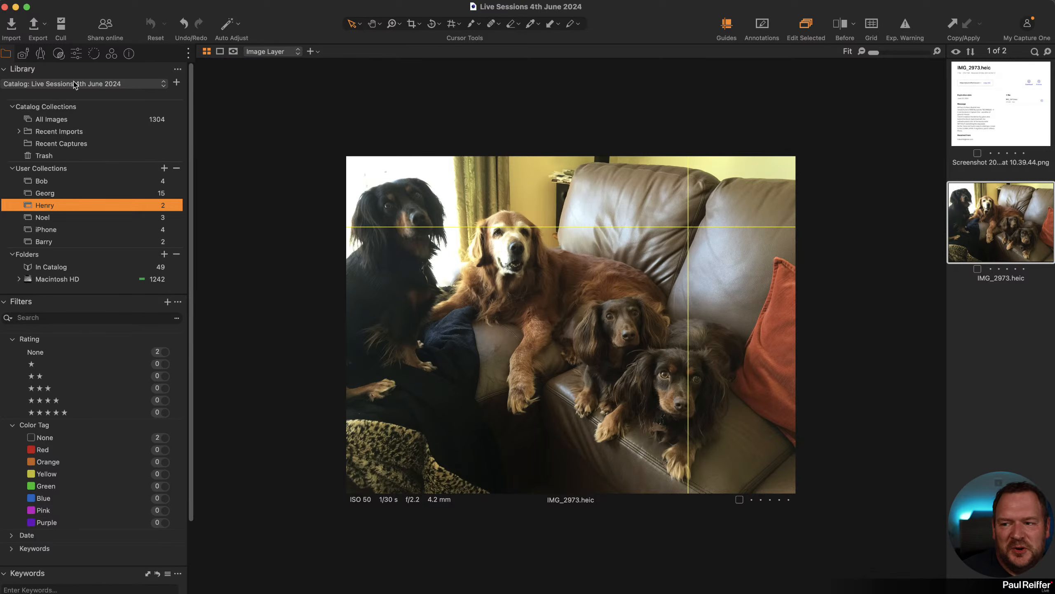
click(74, 55)
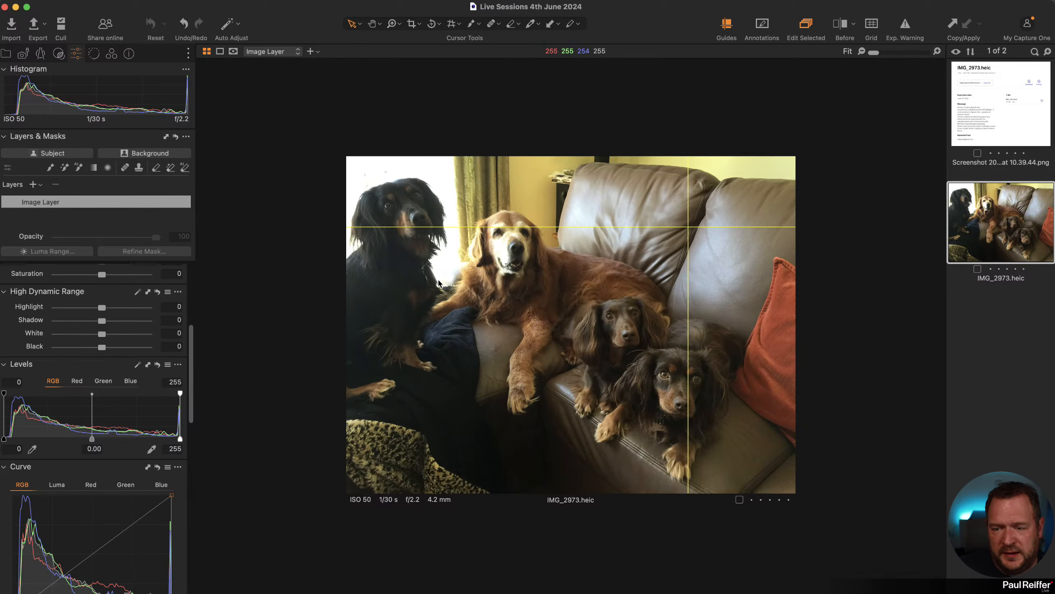
click(727, 25)
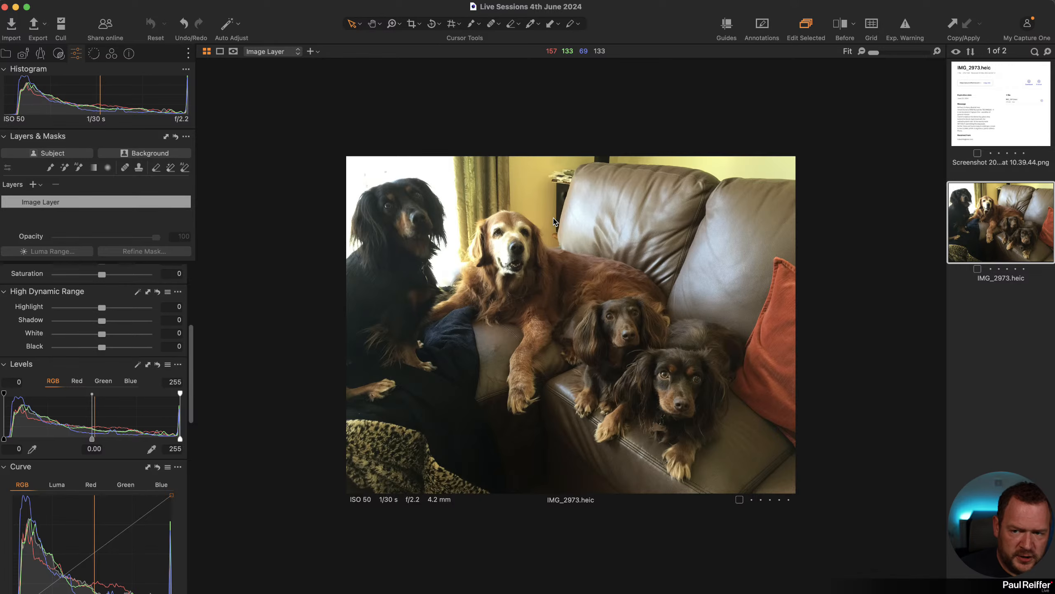
key(z)
click(522, 206)
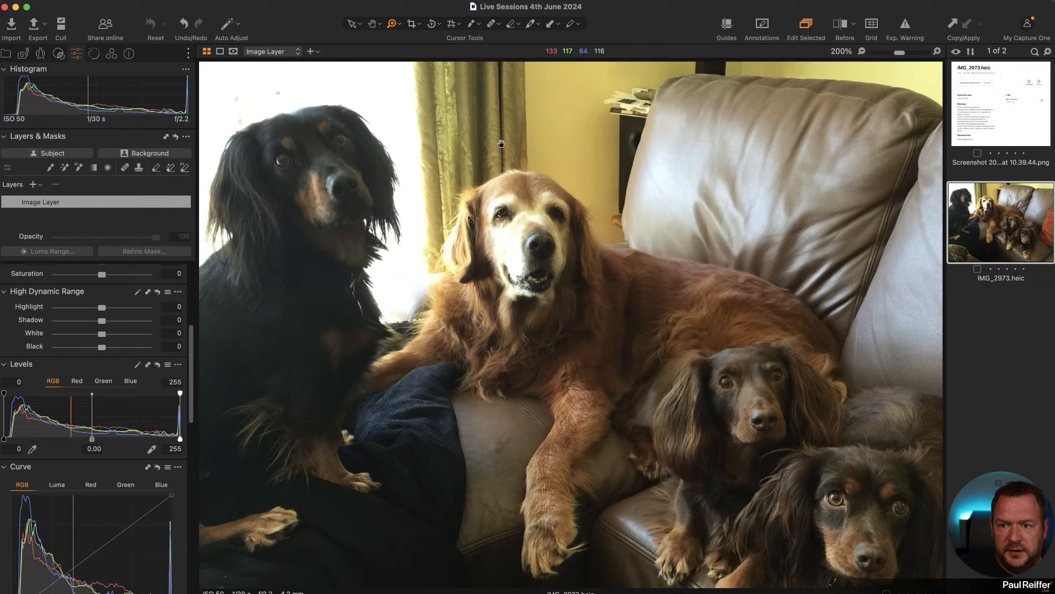
Step: Start a clone layer with its source sampled from the yellow wall above the golden dog
click(497, 27)
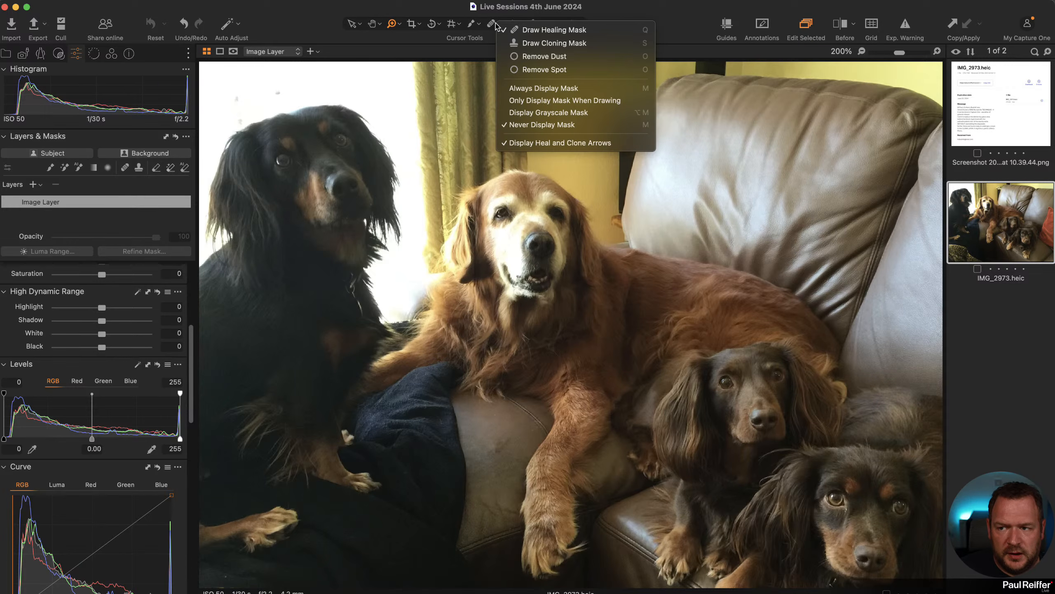
click(519, 46)
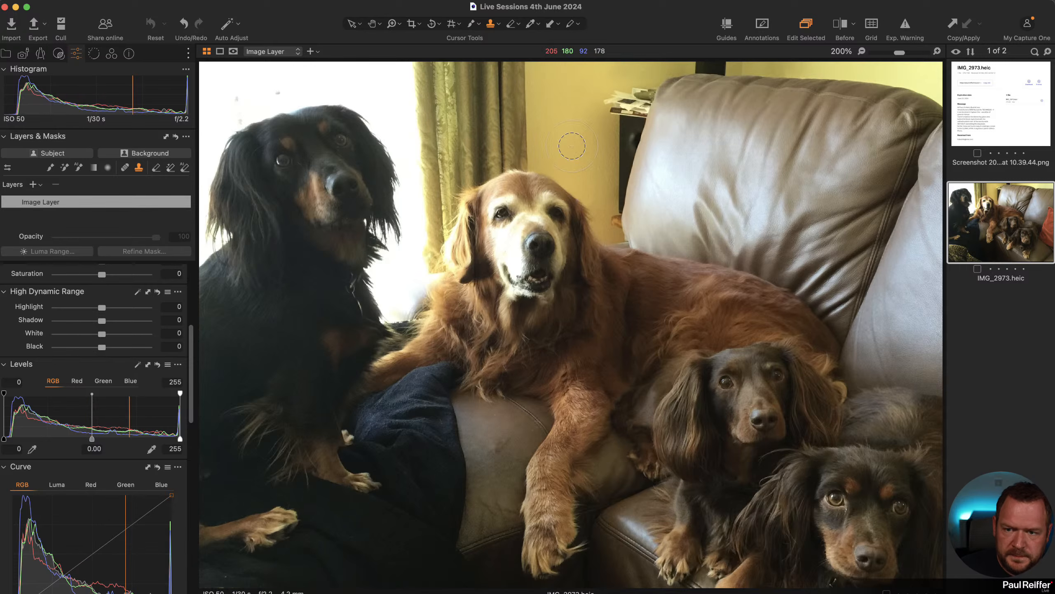
alt+click(564, 105)
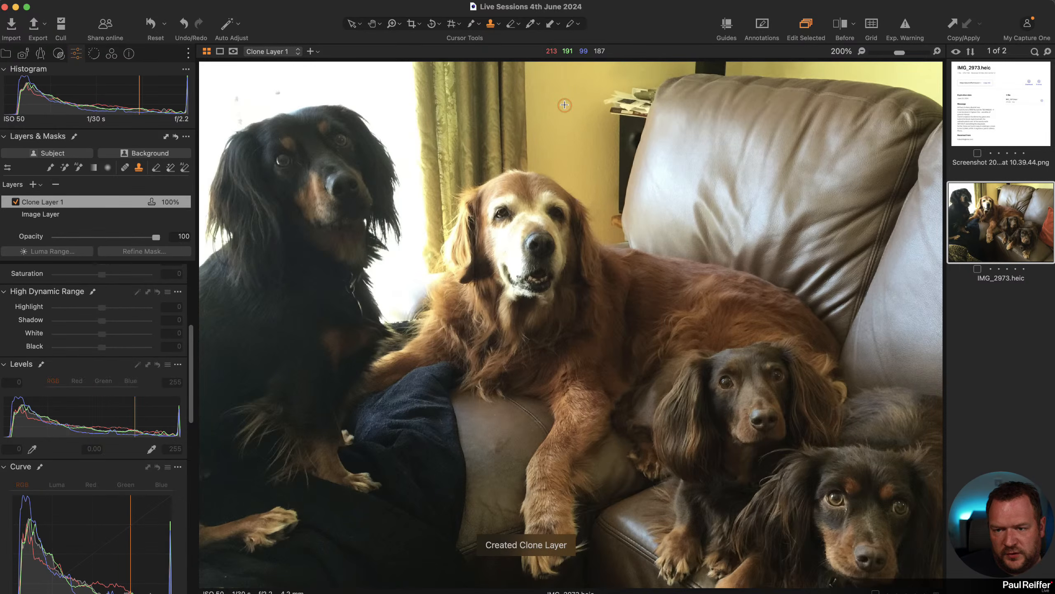
Step: Try painting the cloned wall over the bright window beside the black dog, and undo the strokes
drag(385, 108, 388, 112)
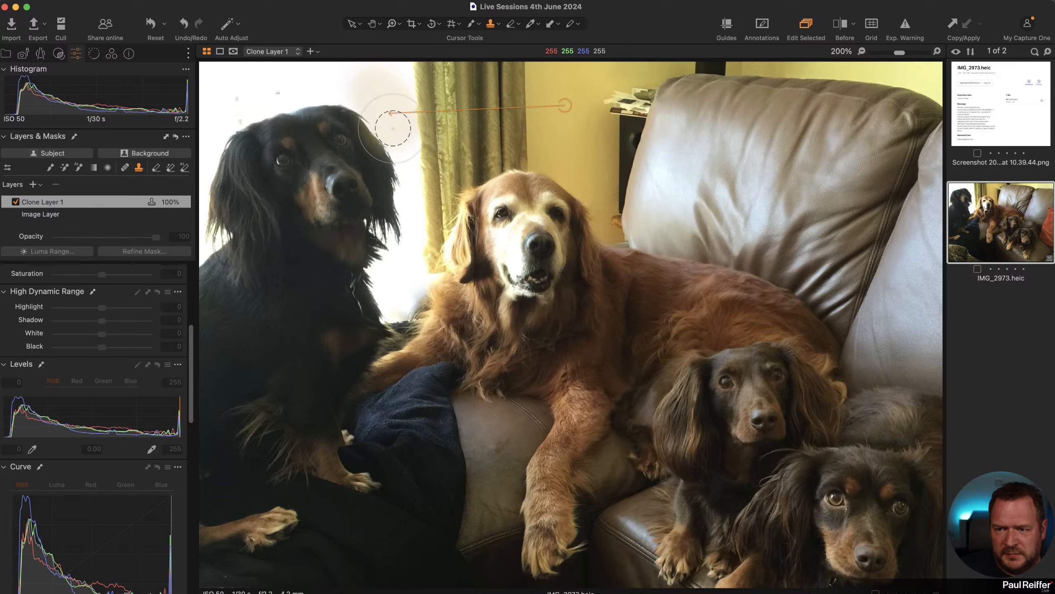
drag(400, 195, 353, 108)
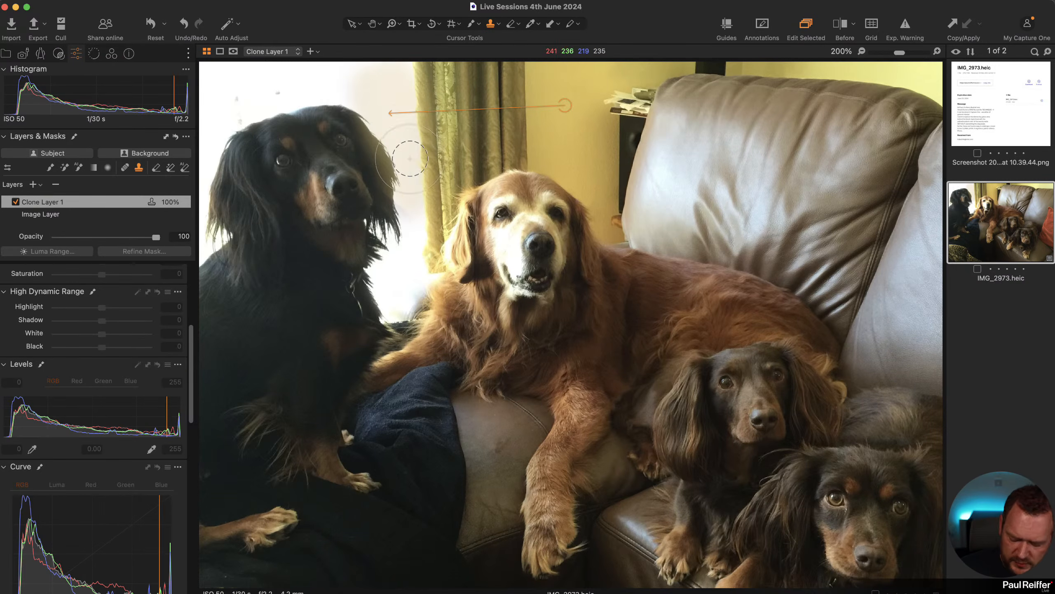
key(super+z)
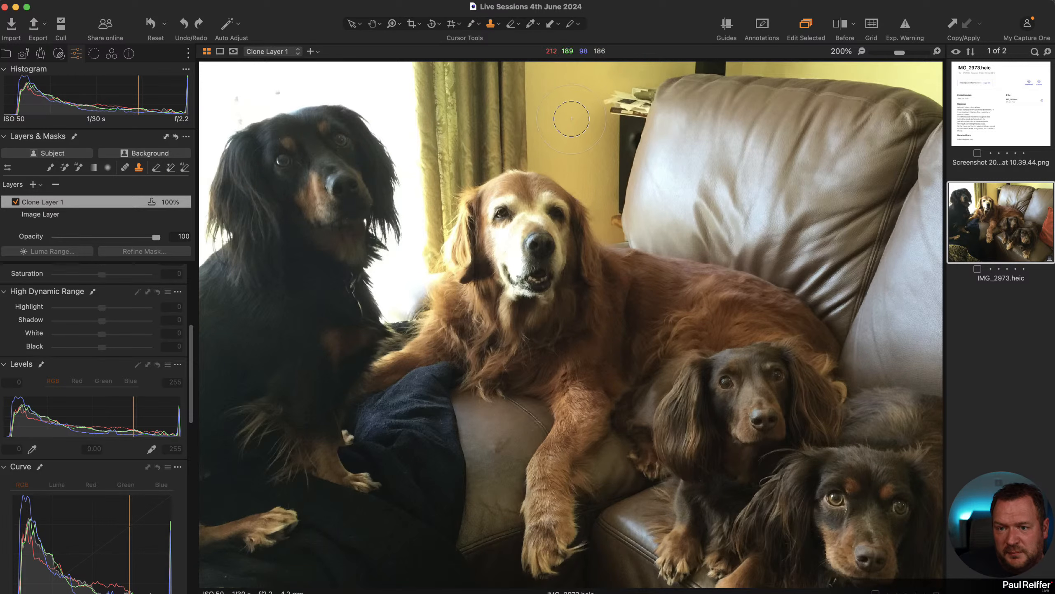
Step: Mask the bright window behind the black dog on a new AI mask layer
click(77, 167)
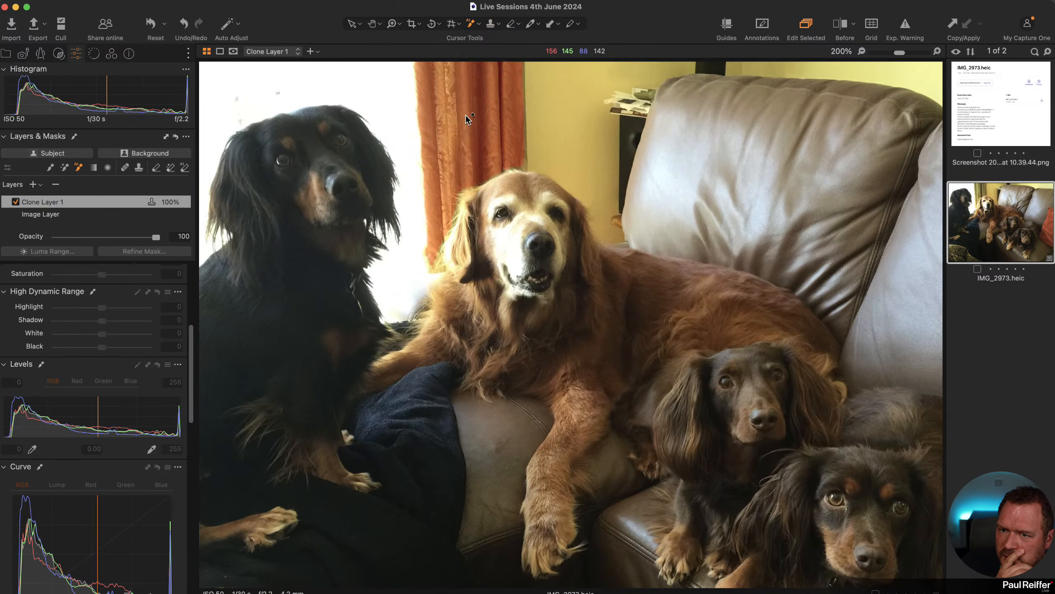
click(411, 128)
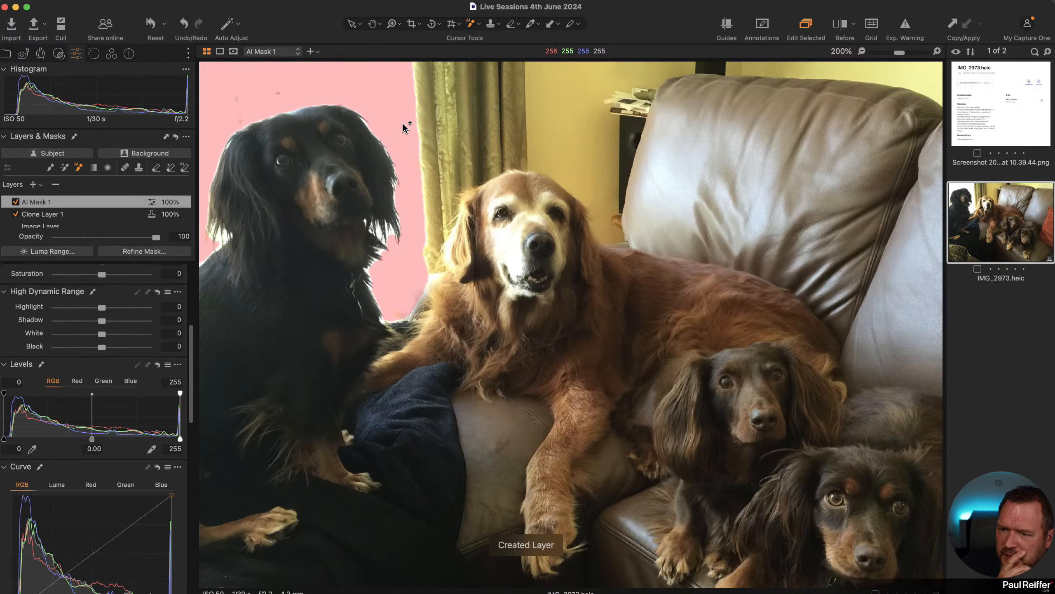
Step: Reduce the mask brush size on Clone Layer 1, turn on the mask display and view the mask of AI Mask 1
click(63, 214)
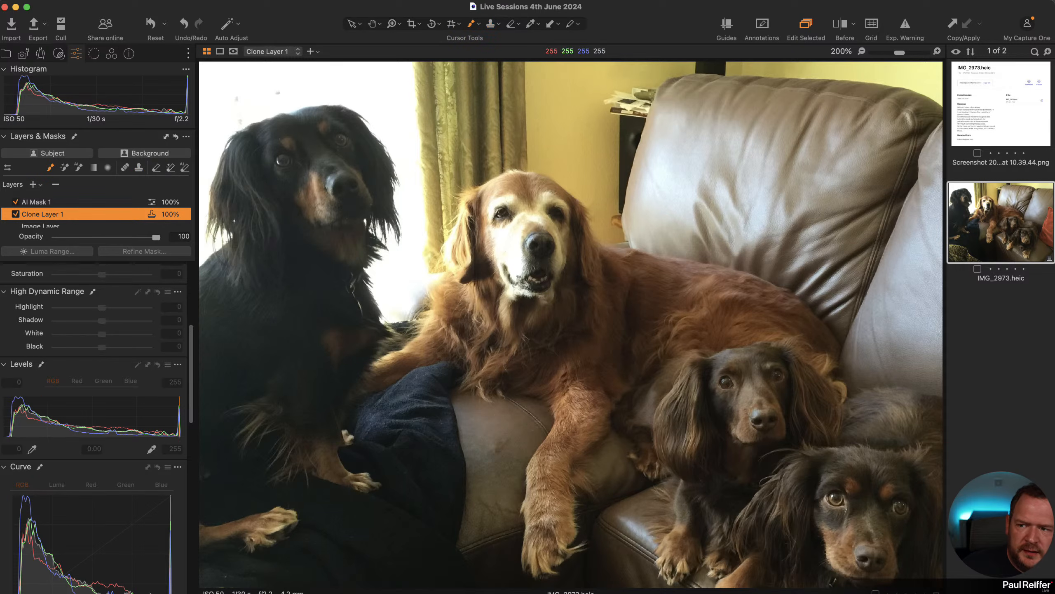
right_click(414, 137)
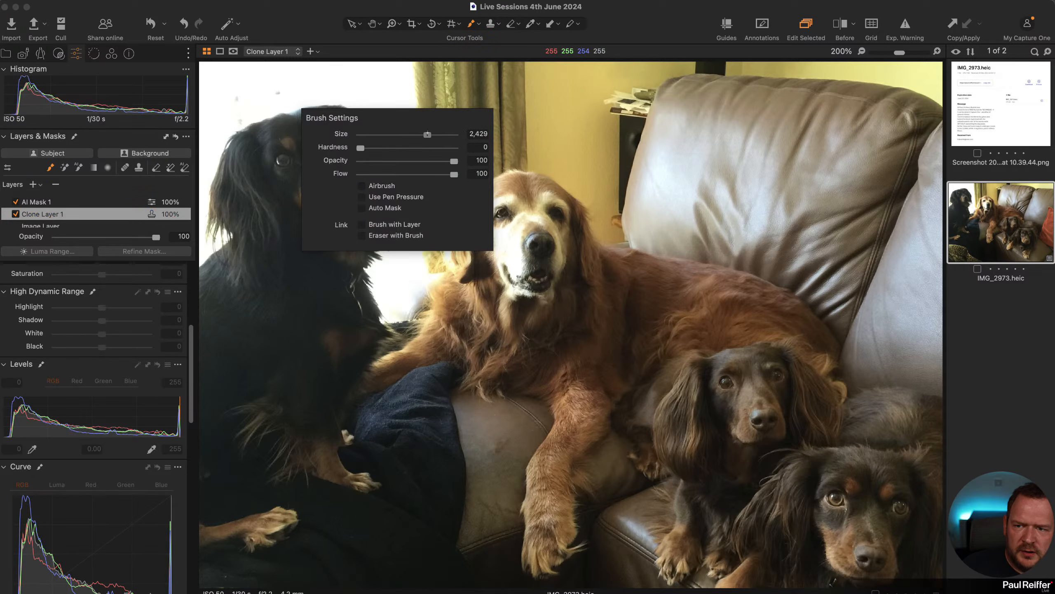
drag(425, 134, 397, 135)
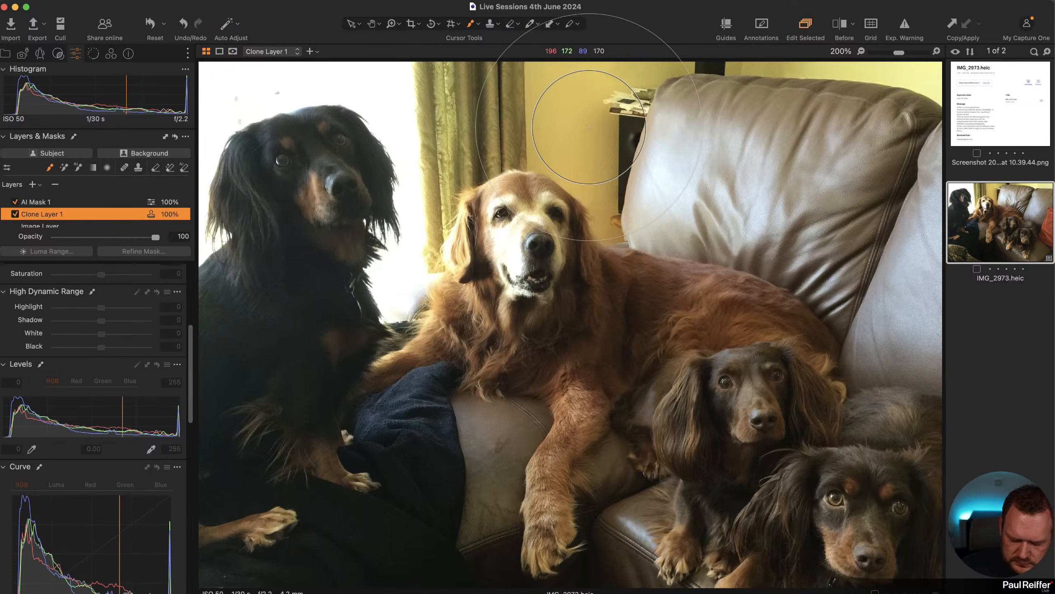
key(m)
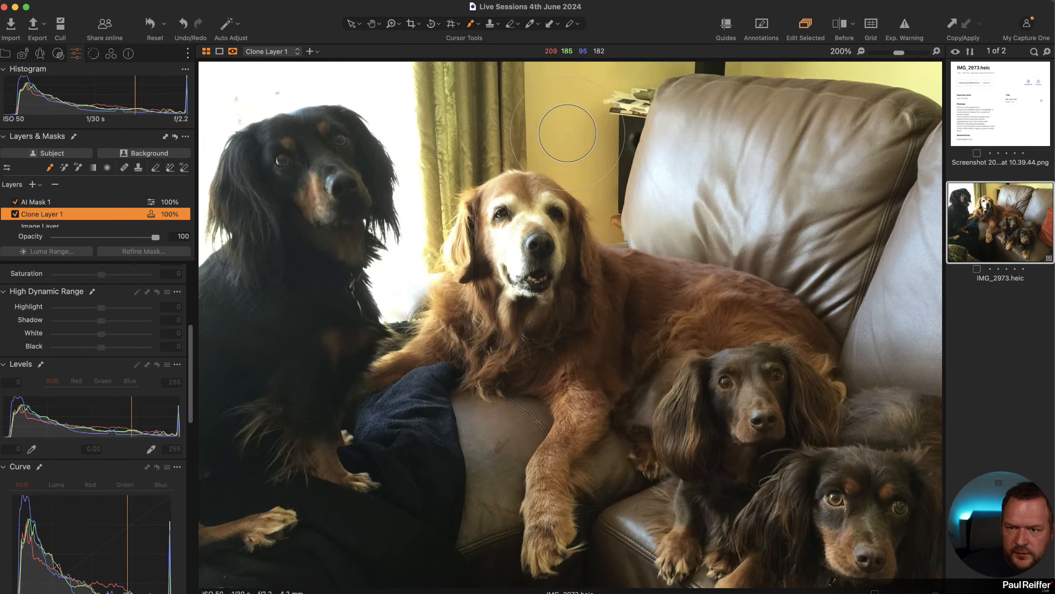
key(alt+Up)
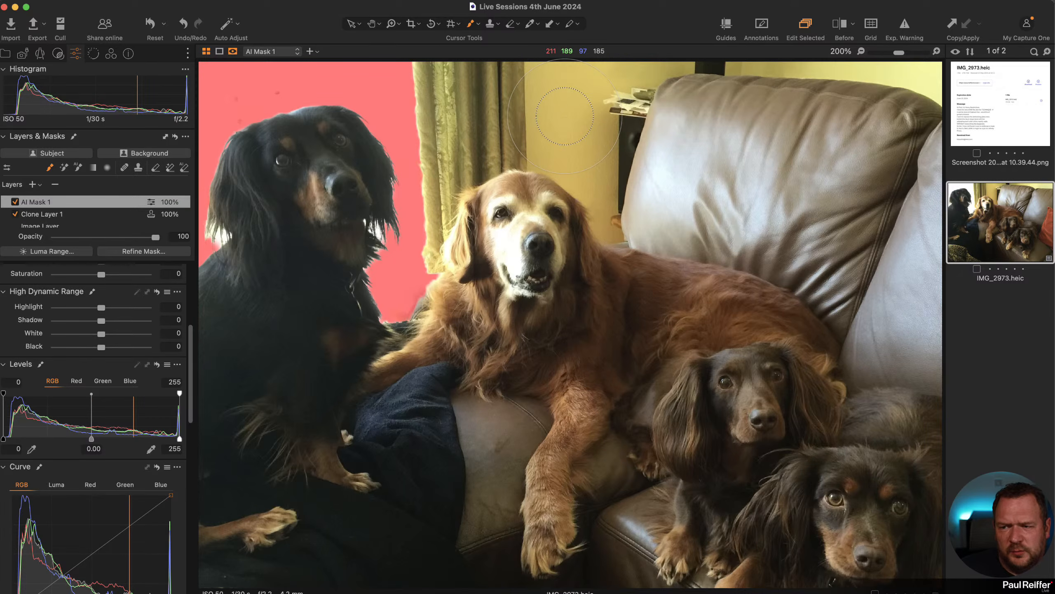
Step: On Clone Layer 1, resample the yellow wall and paint the clone mask over the window between the black dog and the curtain
click(62, 215)
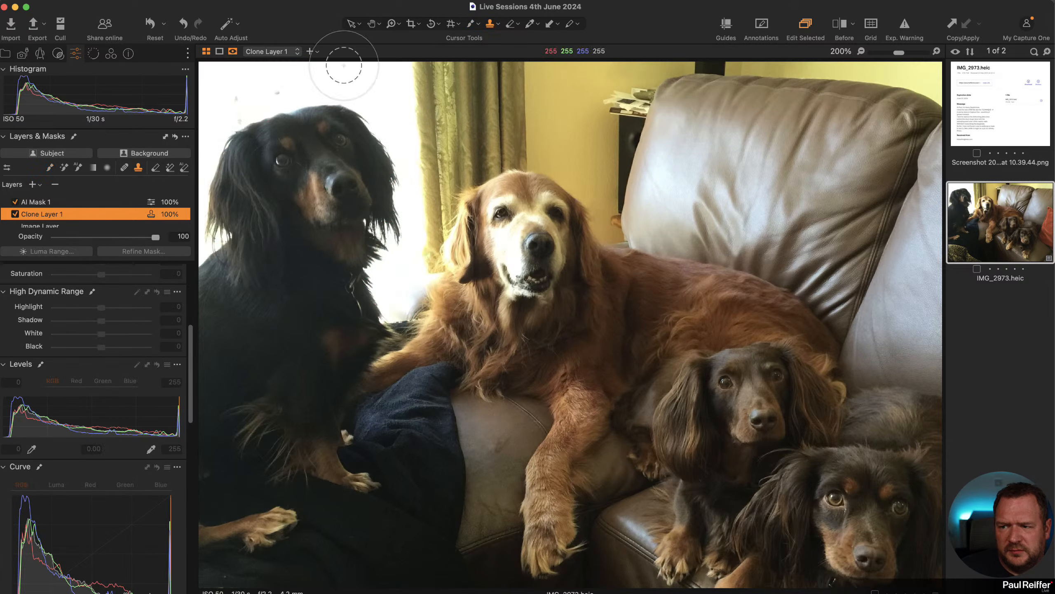
alt+click(574, 119)
mouse_move(390, 135)
mouse_down()
mouse_move(377, 141)
mouse_move(403, 161)
mouse_up()
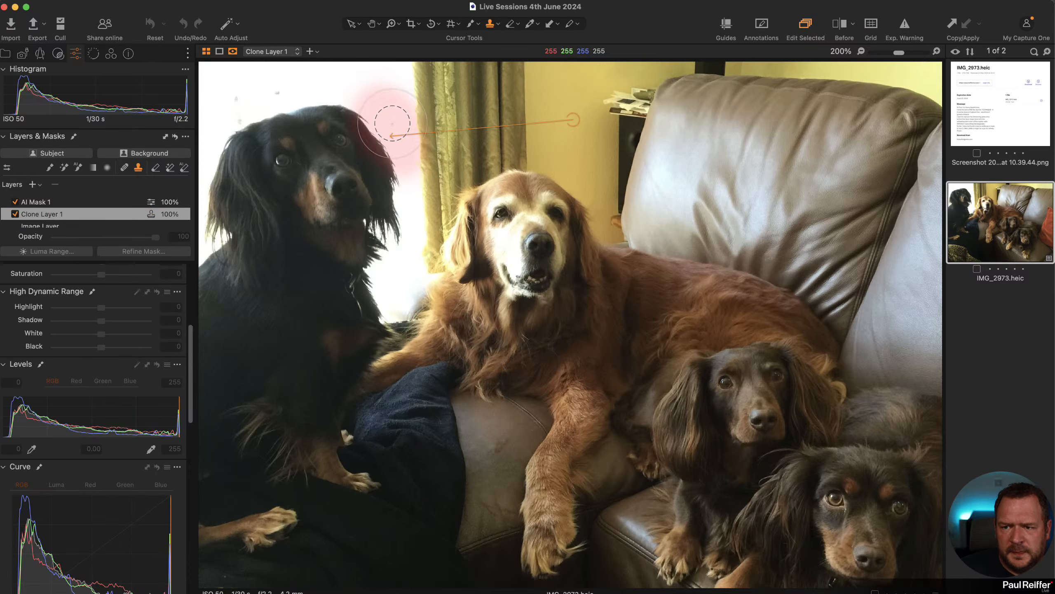
right_click(393, 120)
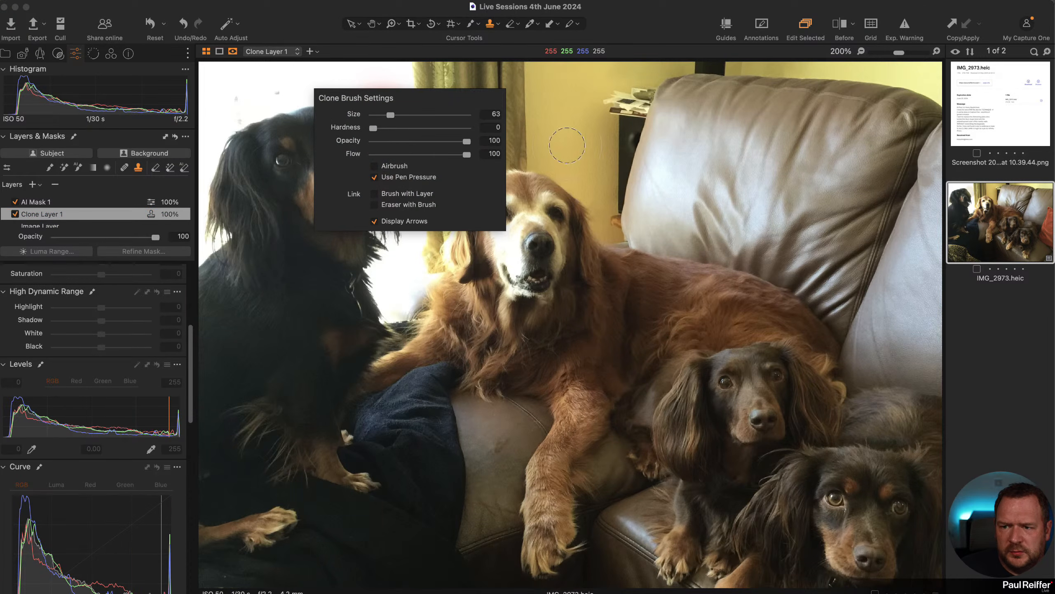
mouse_move(411, 130)
mouse_down()
mouse_move(388, 136)
mouse_move(400, 126)
mouse_move(401, 73)
mouse_move(405, 178)
mouse_move(379, 238)
mouse_move(404, 236)
mouse_move(423, 264)
mouse_move(384, 106)
mouse_move(345, 90)
mouse_move(382, 62)
mouse_move(355, 103)
mouse_up()
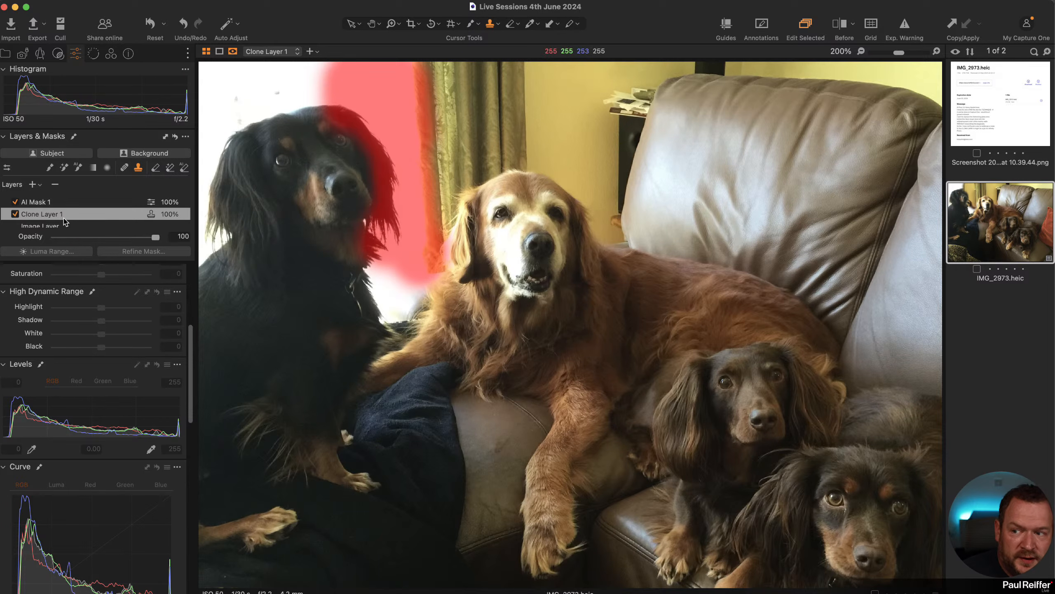
Step: Delete Clone Layer 1 and AI Mask 1 so only the base image layer remains on the dog photo
click(55, 184)
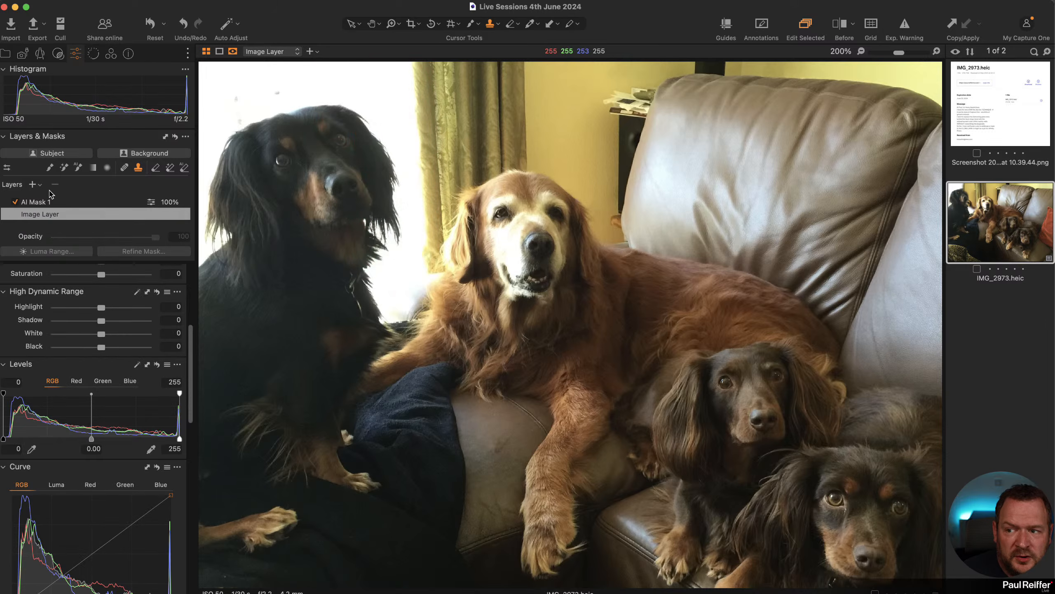
click(46, 203)
click(55, 184)
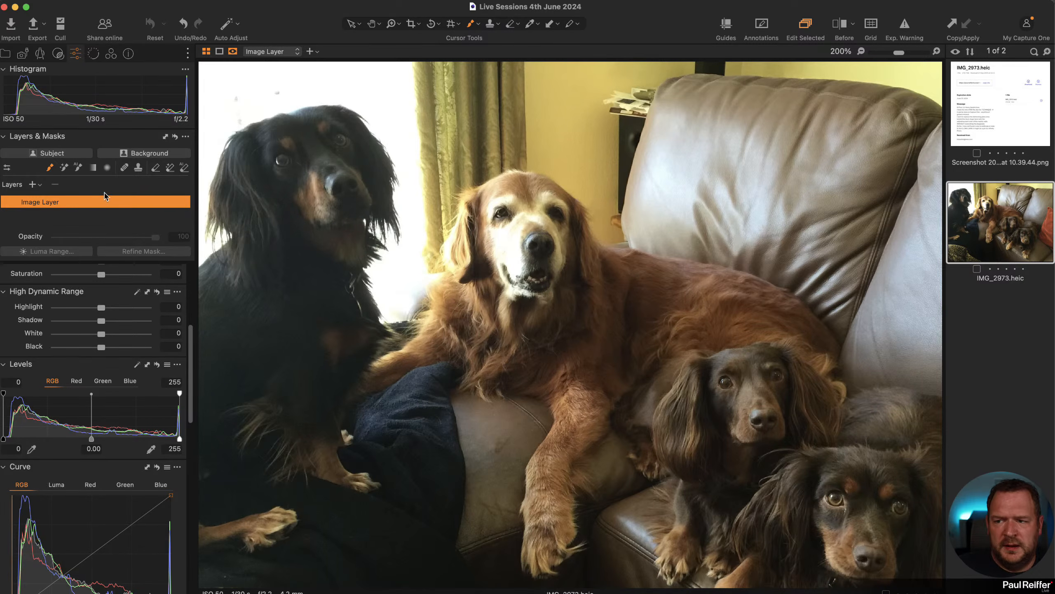
Step: Mask the black dog with the AI Select tool and check the mask as a red overlay and in grayscale
click(78, 167)
click(289, 193)
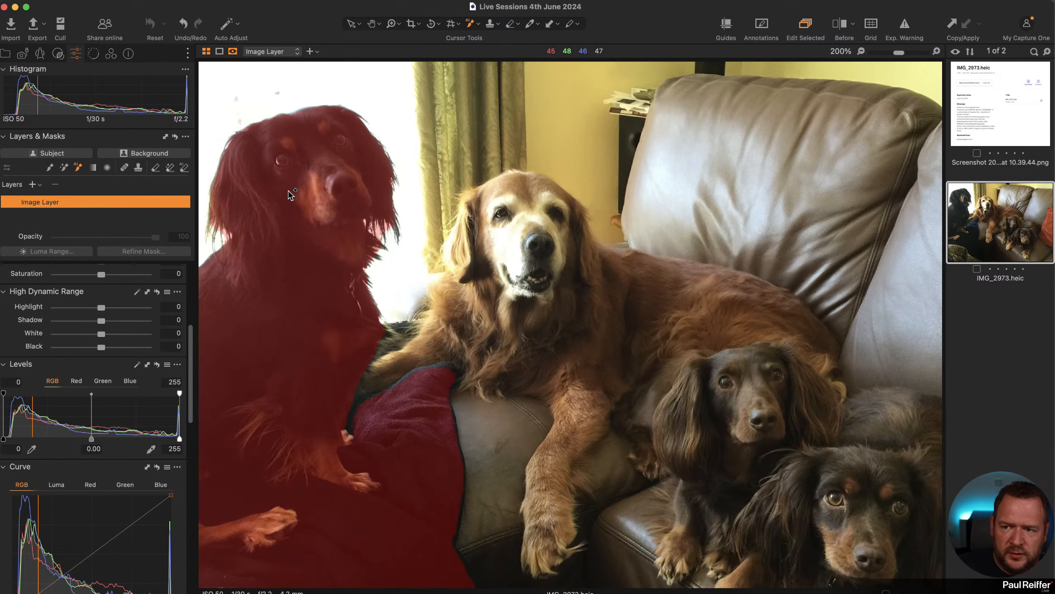
key(m)
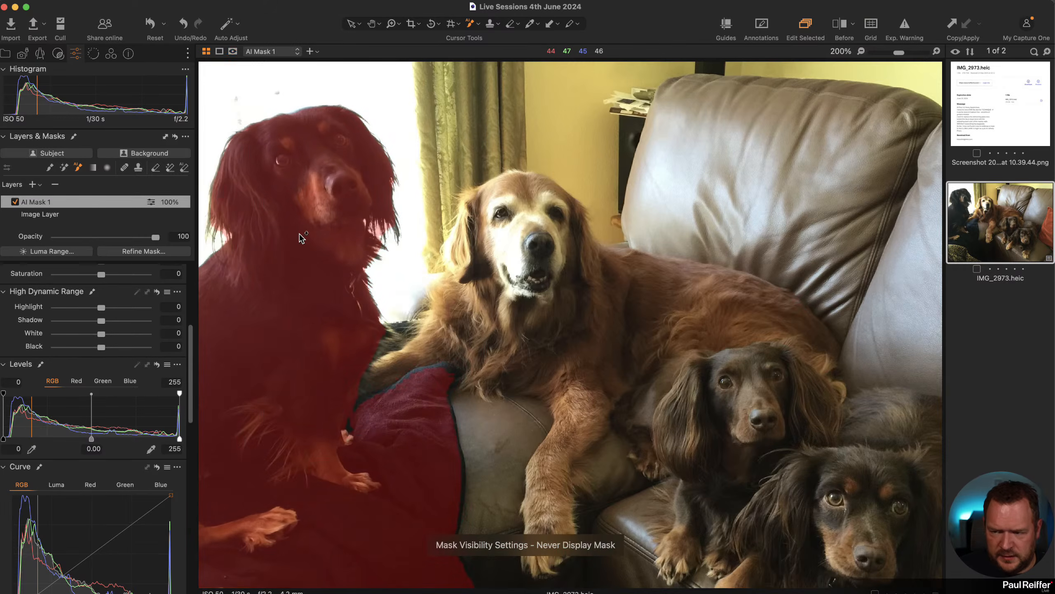
key(m)
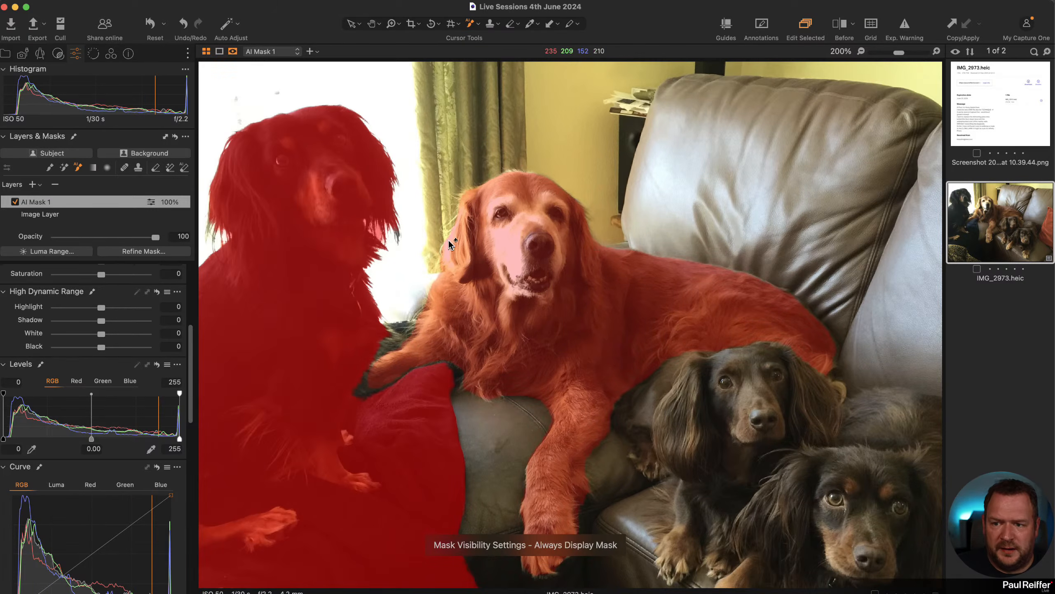
key(m)
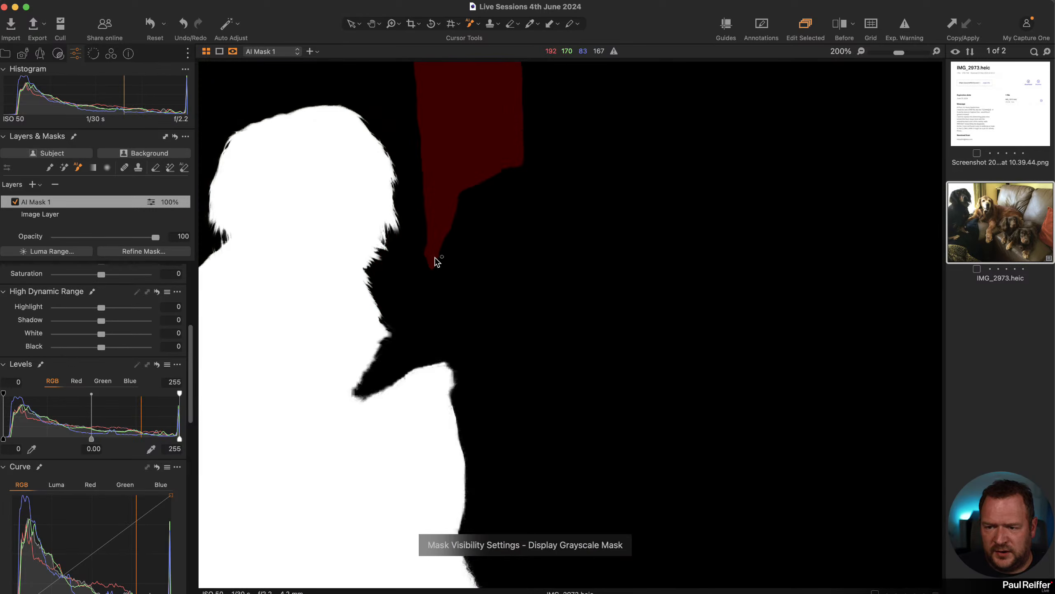
key(m)
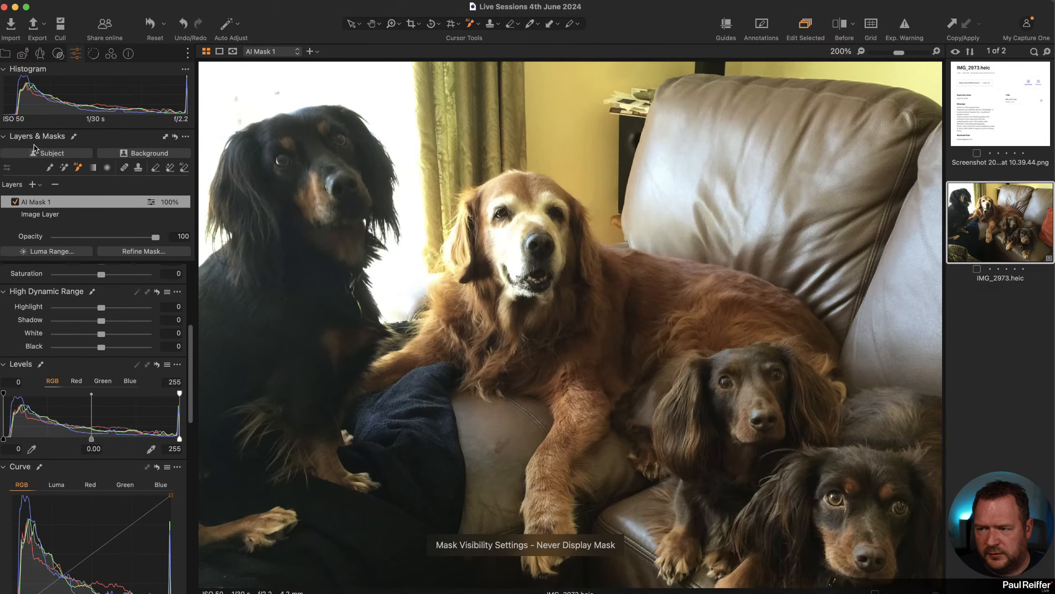
Step: Preview the AI eraser's selection on the black dog's head and inspect its fur edge against the window up close
click(184, 168)
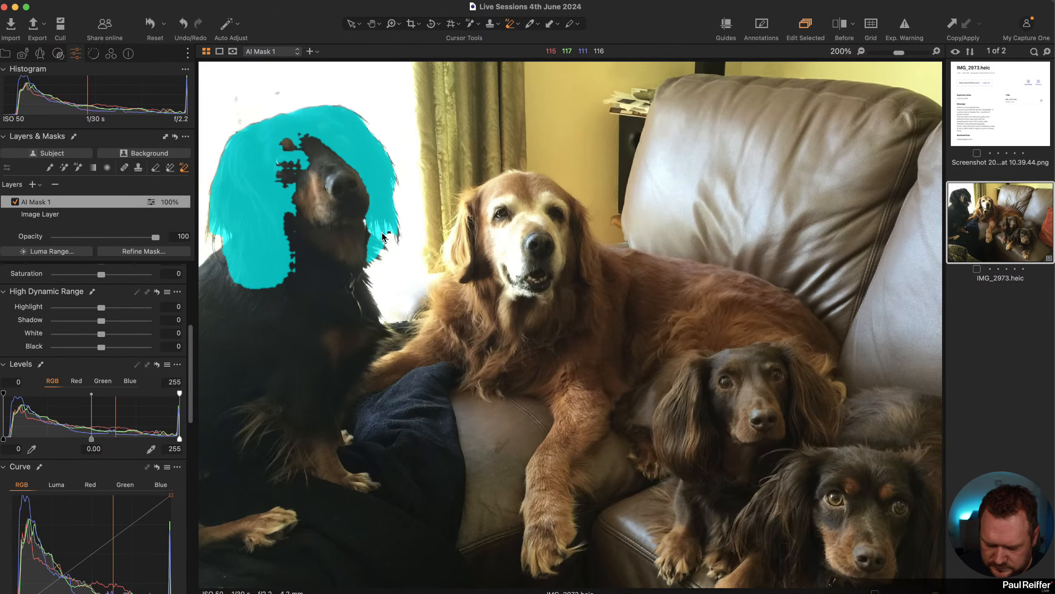
key(z)
drag(372, 175, 417, 268)
key(e)
click(184, 167)
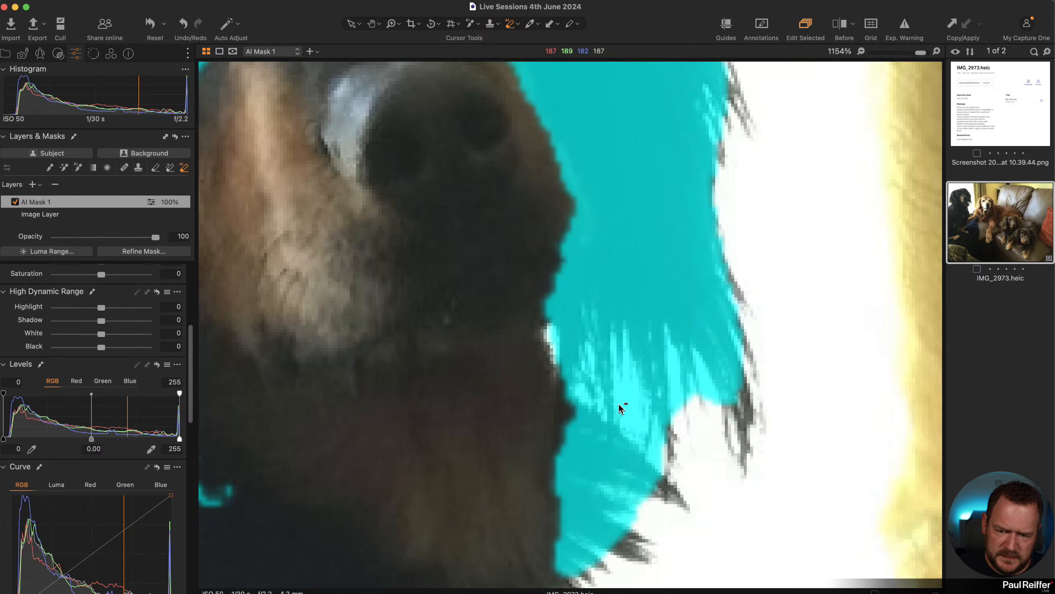
key(z)
alt+click(660, 320)
alt+click(641, 297)
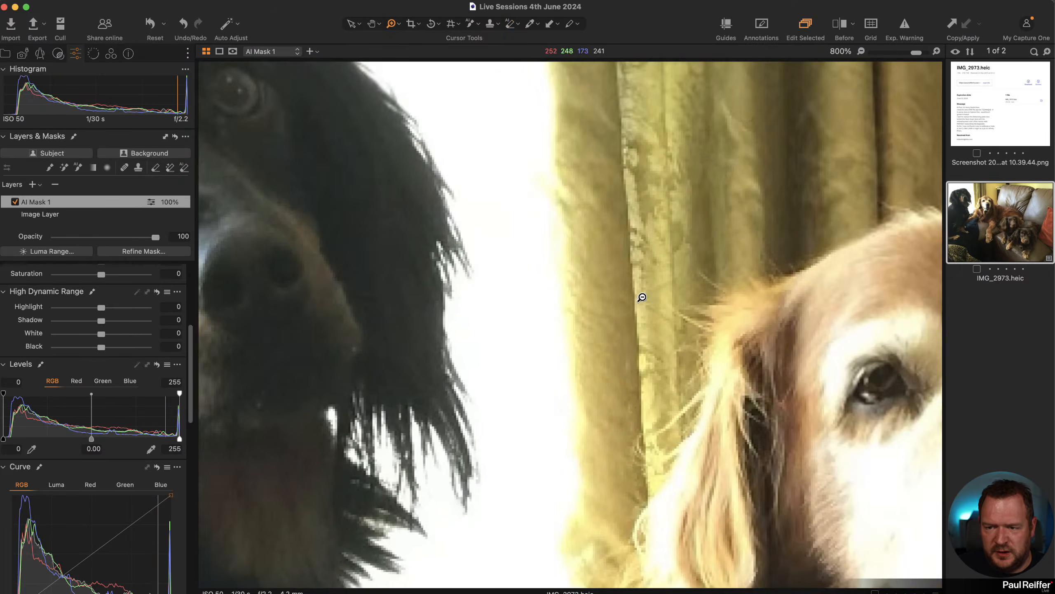
alt+click(642, 297)
alt+click(642, 297)
alt+click(642, 297)
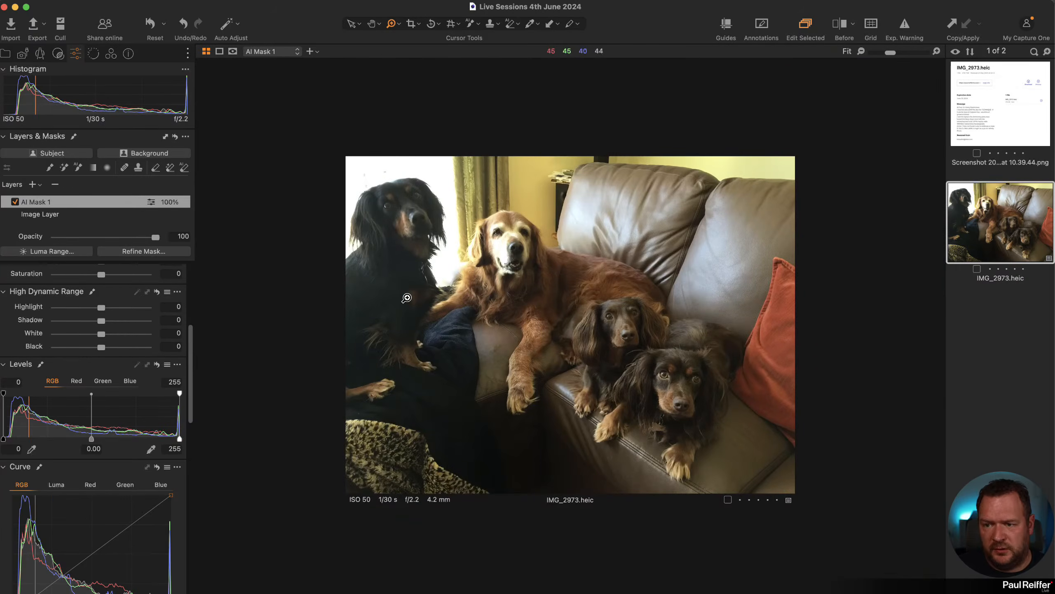
Step: Display AI Mask 1 in grayscale and refine the mask with a radius of 264
key(alt+m)
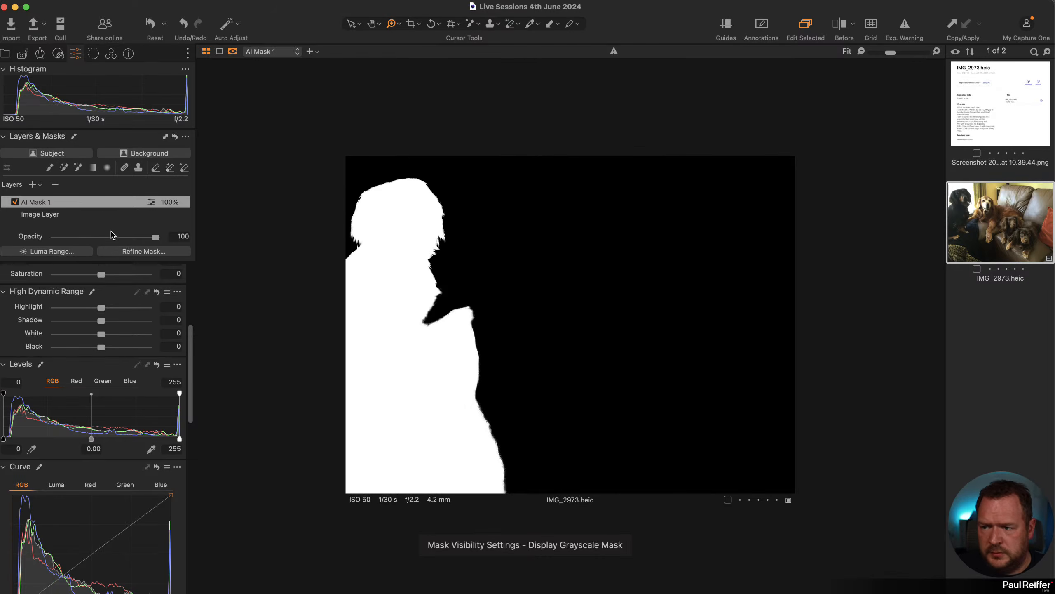
click(127, 252)
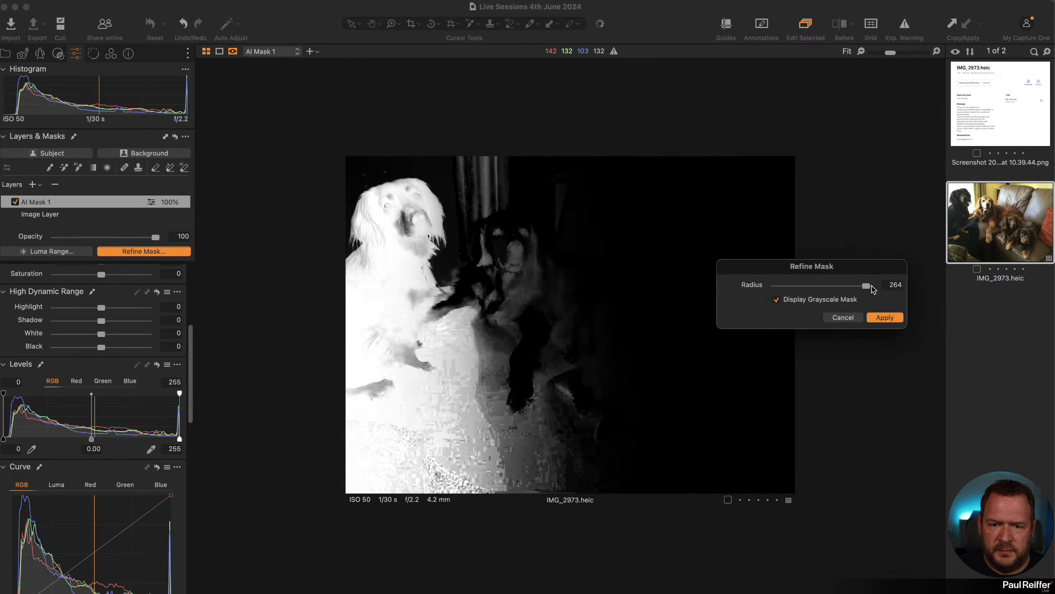
click(885, 318)
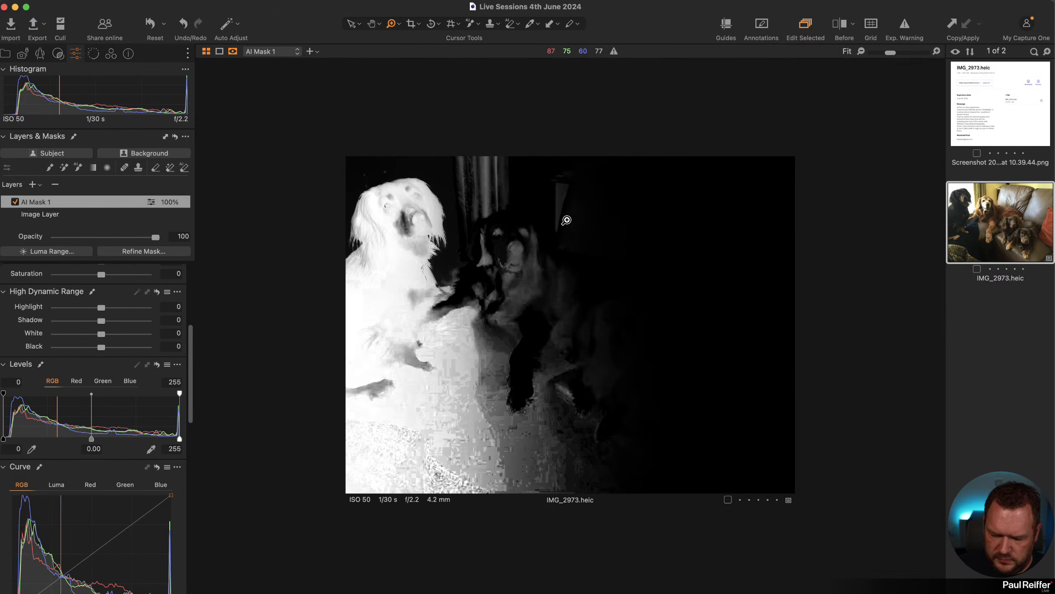
Step: Shrink the mask eraser to size 171, erase the stray mask areas around the black dog, and check the red overlay before hiding it
click(155, 167)
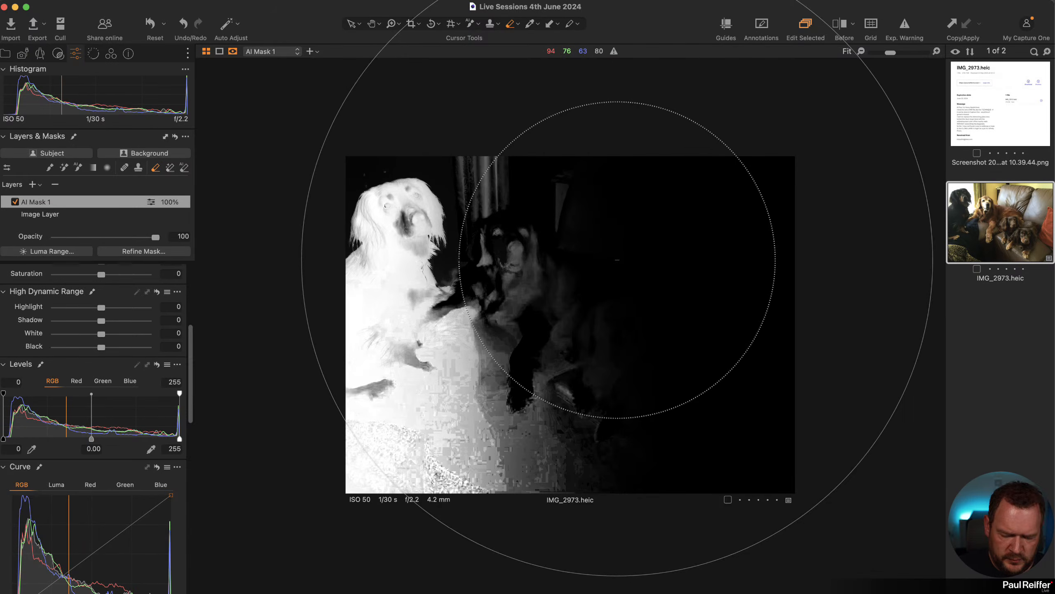
key(bracketleft)
key(bracketleft)
key(bracketleft)
key(bracketleft)
key(bracketleft)
key(bracketleft)
key(bracketleft)
key(bracketleft)
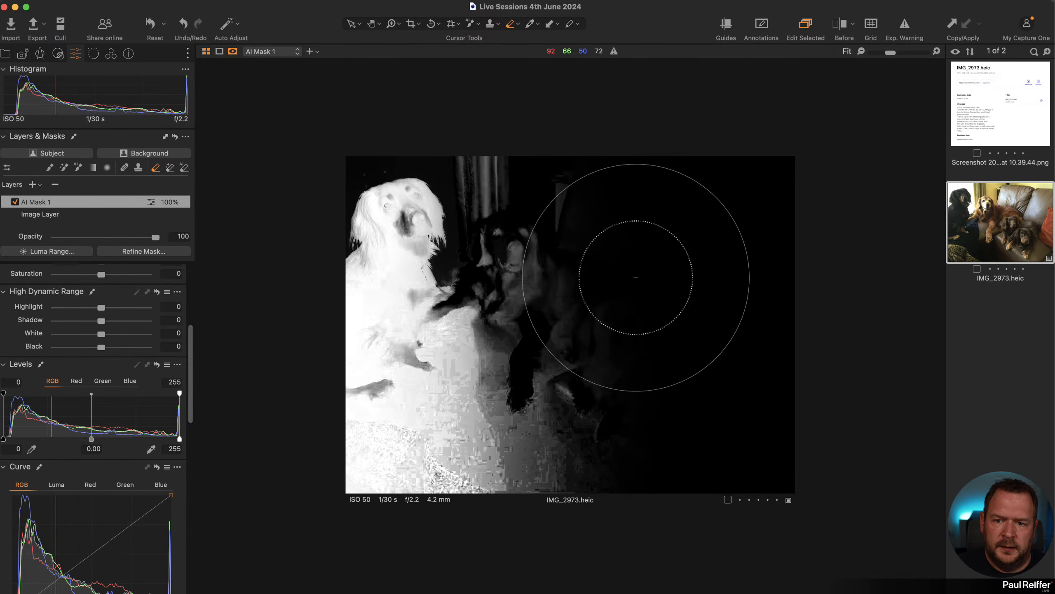
key(bracketleft)
key(bracketleft)
key(bracketleft)
key(bracketleft)
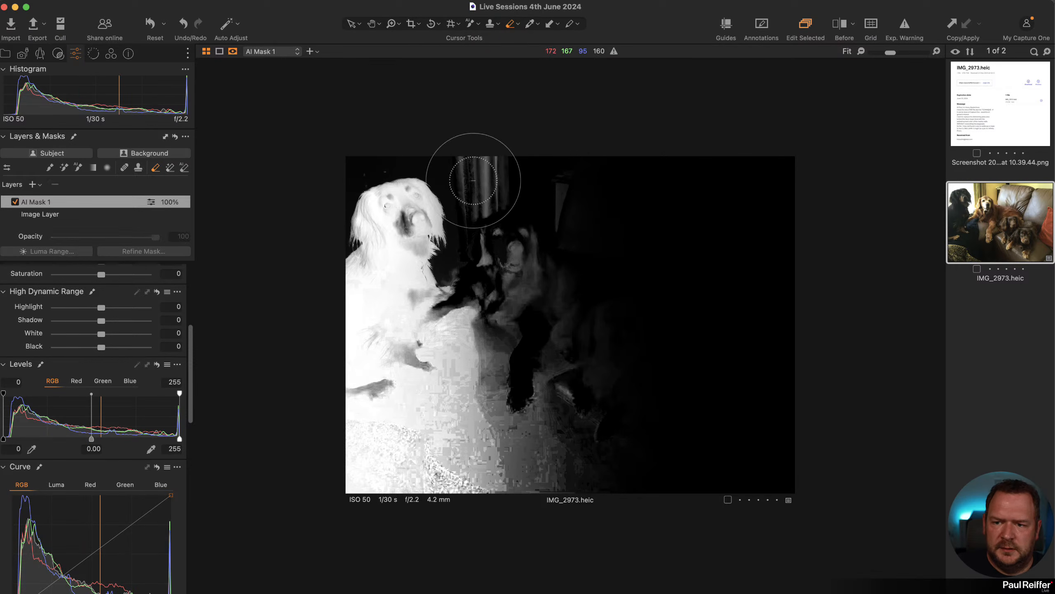
right_click(528, 248)
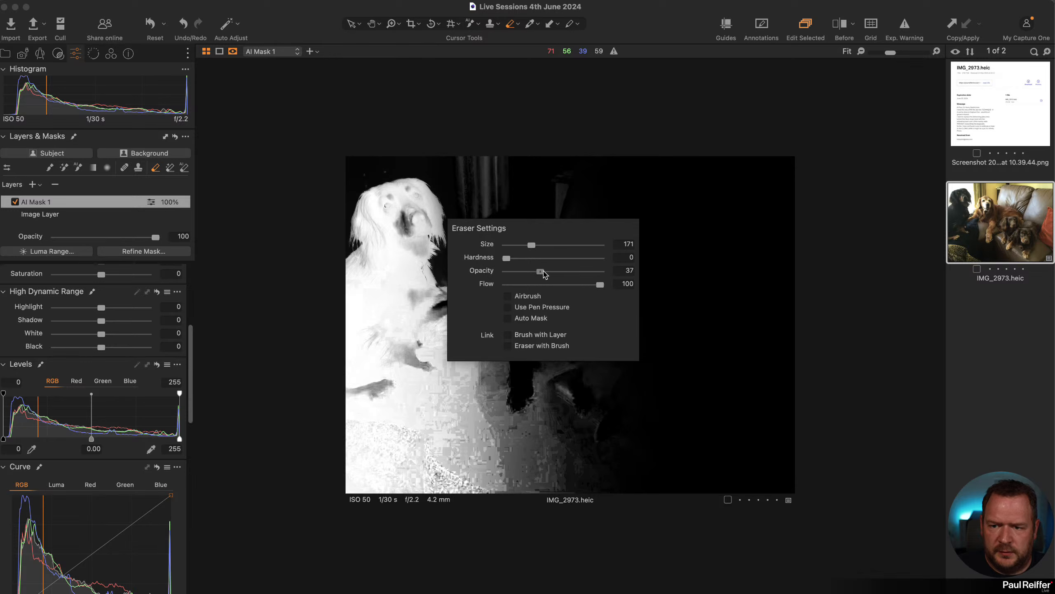
mouse_move(520, 241)
mouse_down()
mouse_move(490, 280)
mouse_move(566, 371)
mouse_move(548, 464)
mouse_move(517, 473)
mouse_move(564, 471)
mouse_move(619, 513)
mouse_move(574, 437)
mouse_move(506, 428)
mouse_move(493, 366)
mouse_move(466, 414)
mouse_move(376, 472)
mouse_move(321, 472)
mouse_move(375, 431)
mouse_move(468, 493)
mouse_up()
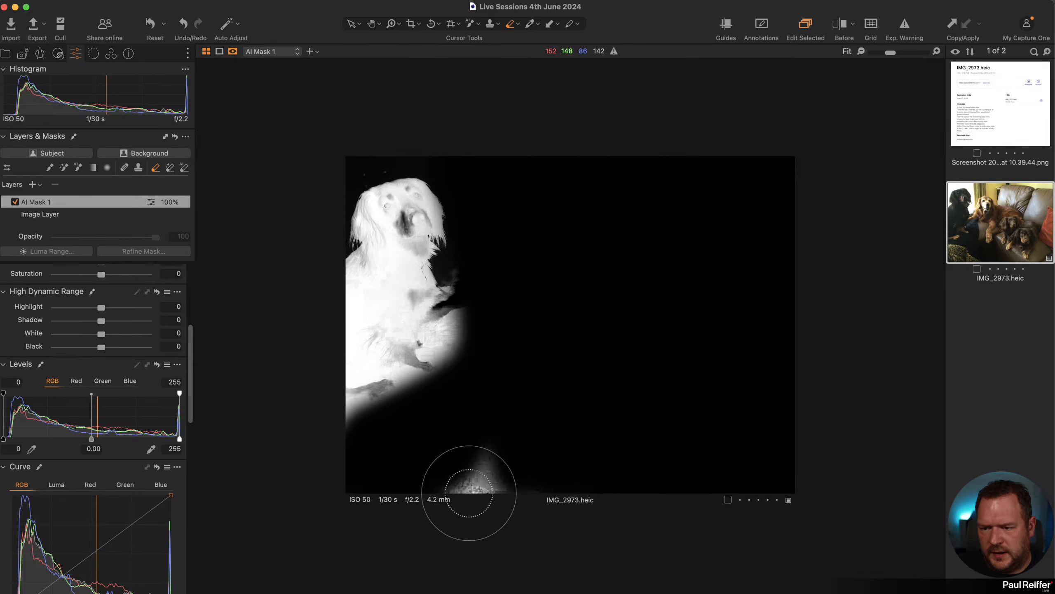
key(m)
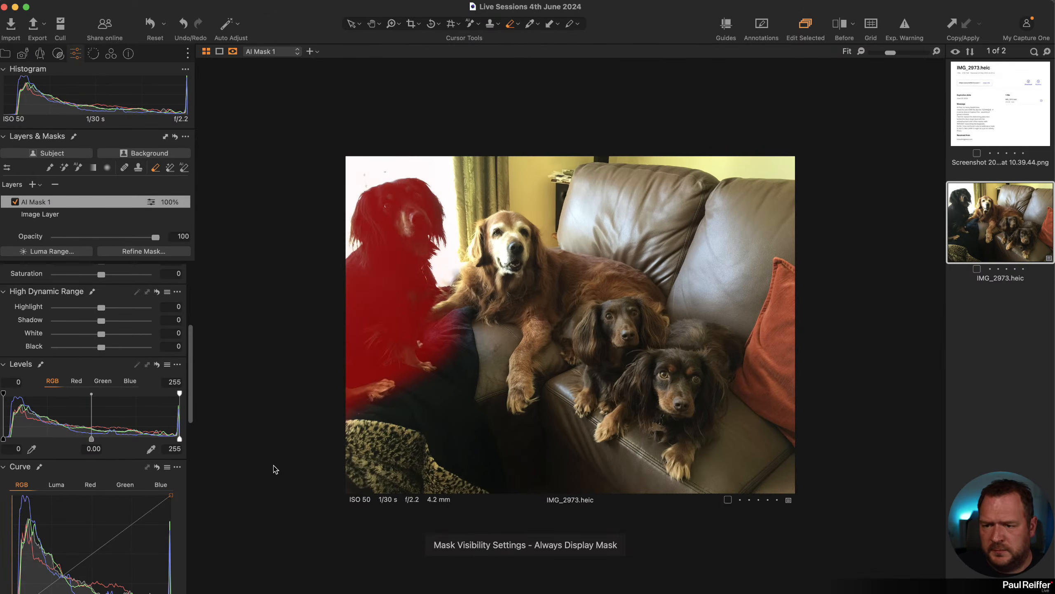
key(m)
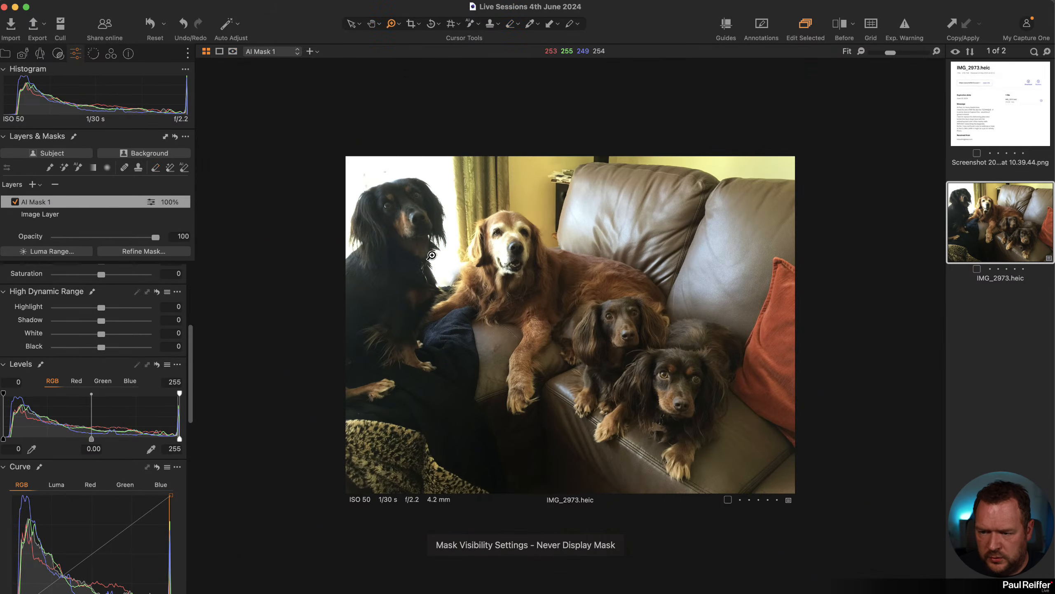
Step: On AI Mask 1, set Clarity to 34, Contrast to 8 and Exposure to -0.49 for the black dog
key(z)
click(418, 237)
scroll(409, 406, down, 5)
scroll(409, 406, up, 4)
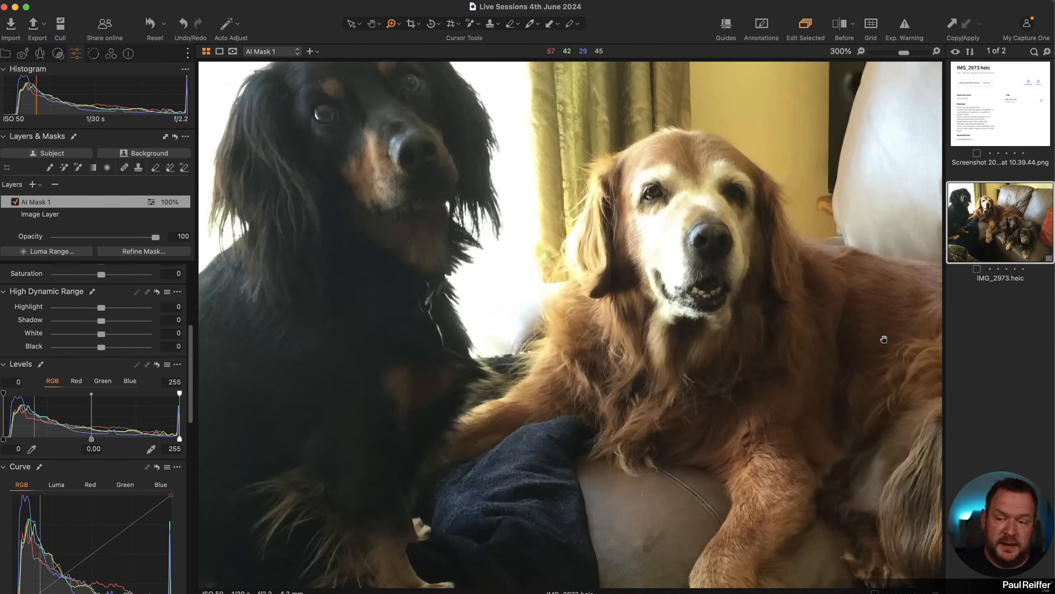
scroll(141, 398, down, 5)
scroll(140, 397, down, 10)
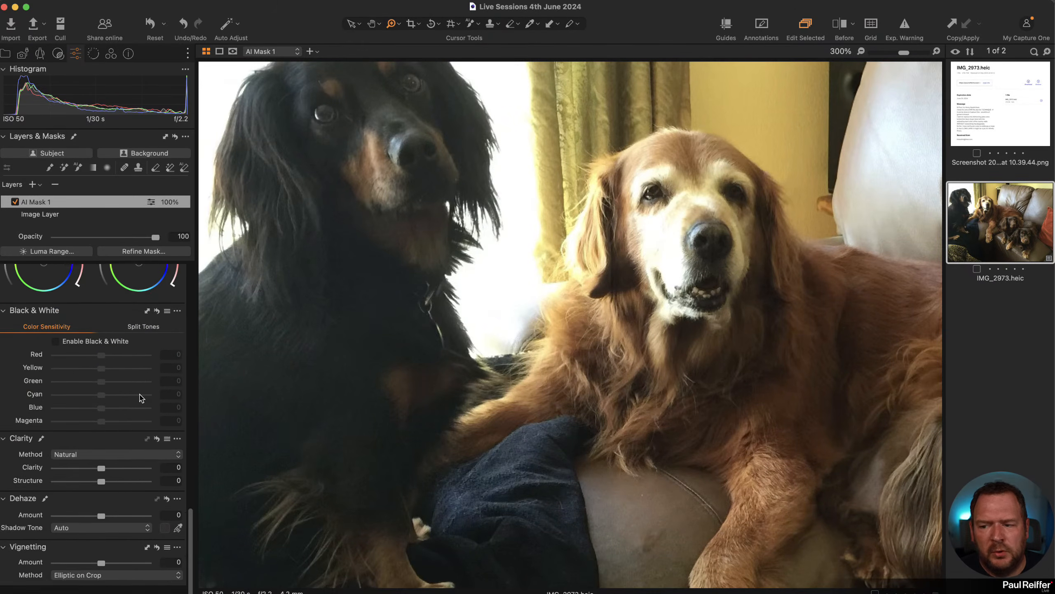
click(117, 484)
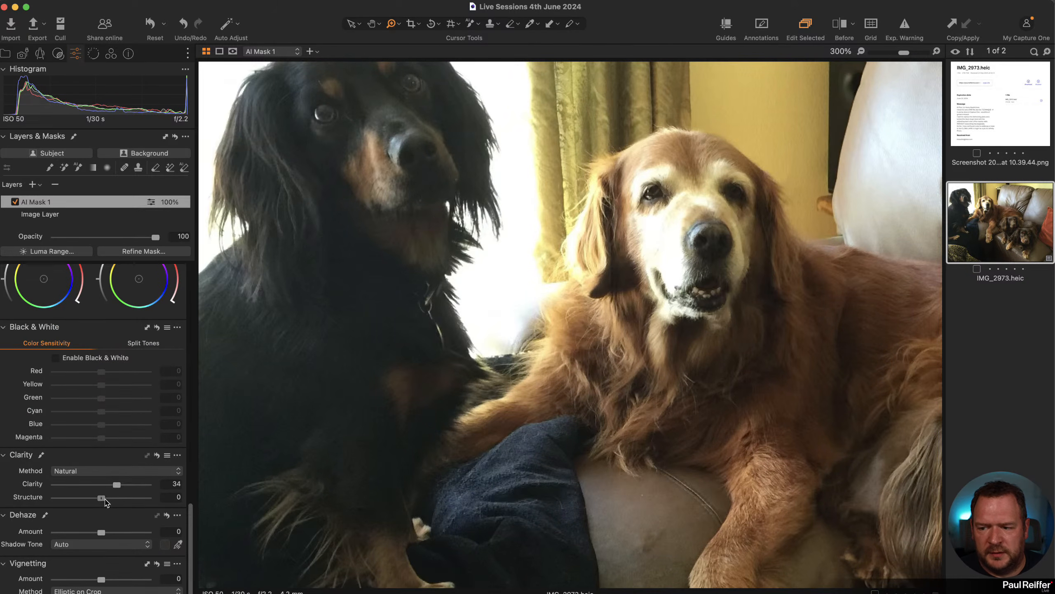
scroll(116, 503, up, 12)
mouse_move(101, 454)
mouse_down()
mouse_move(109, 457)
mouse_move(94, 444)
mouse_up()
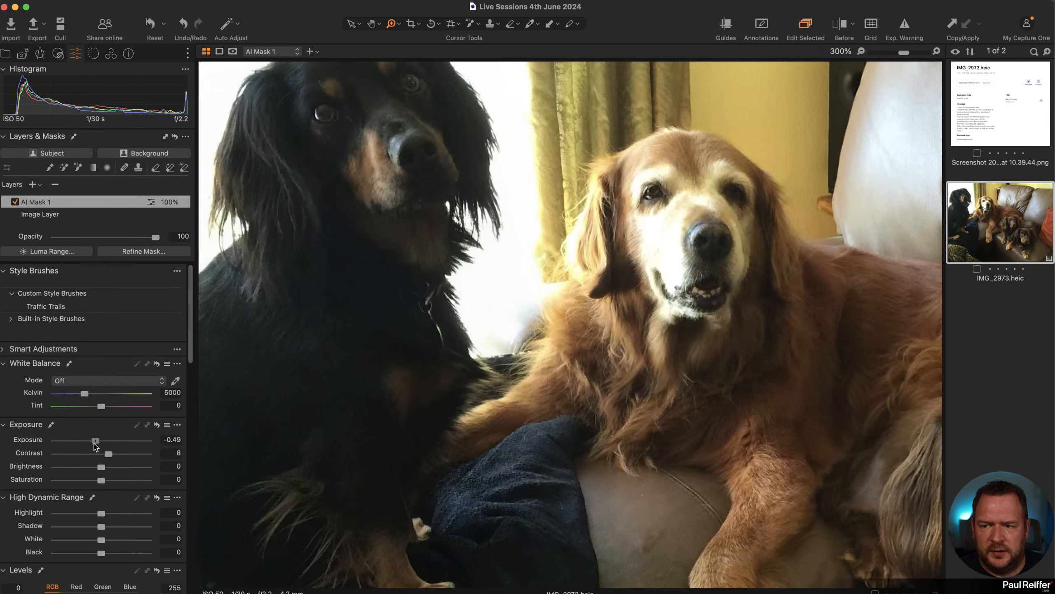
Step: Compare the photo with AI Mask 1 switched off and on, and delete that layer
click(14, 201)
click(14, 202)
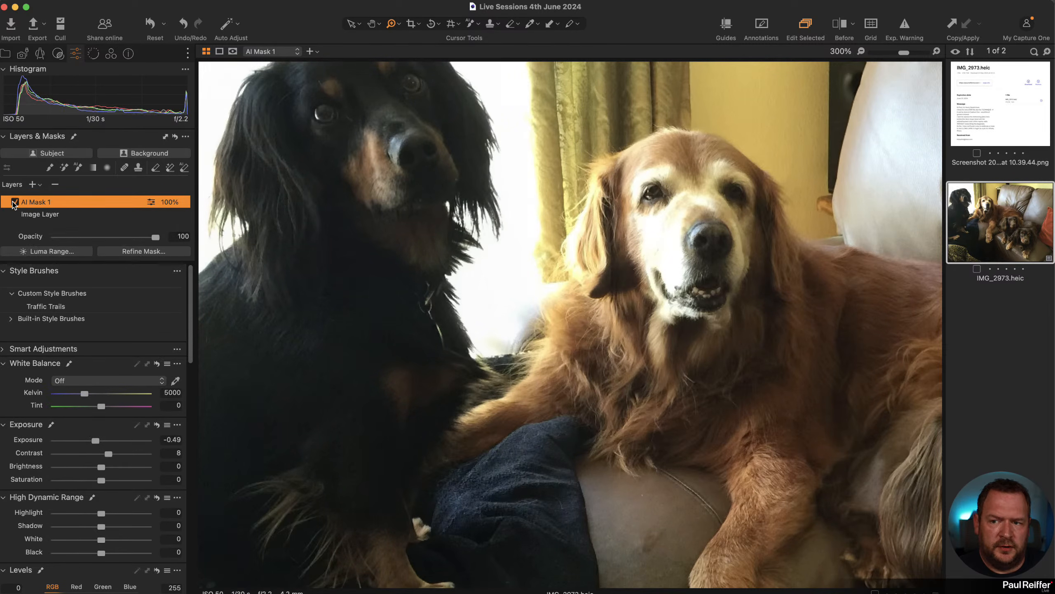
double_click(525, 304)
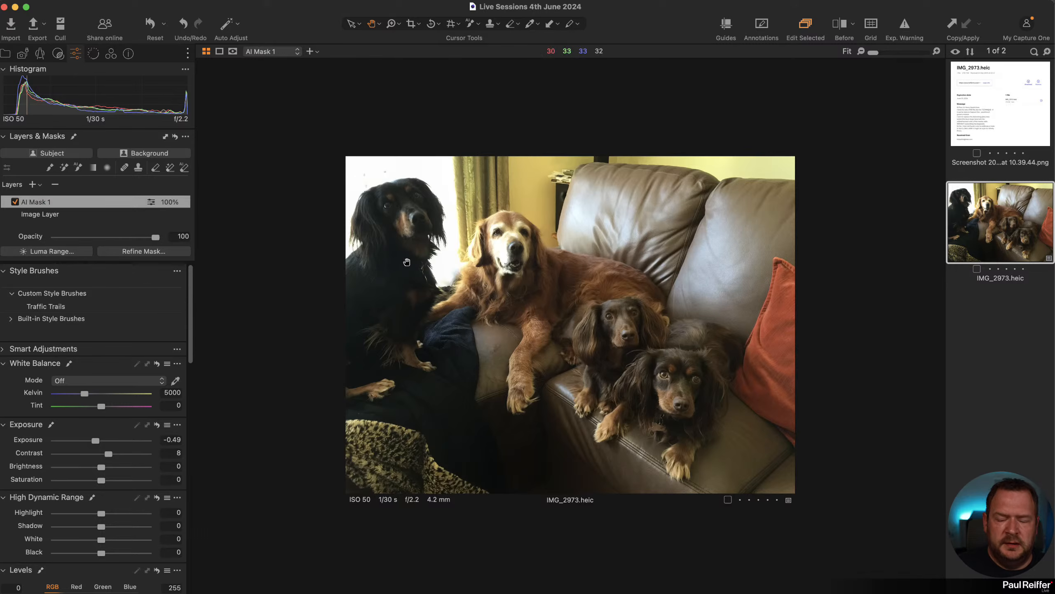
click(15, 202)
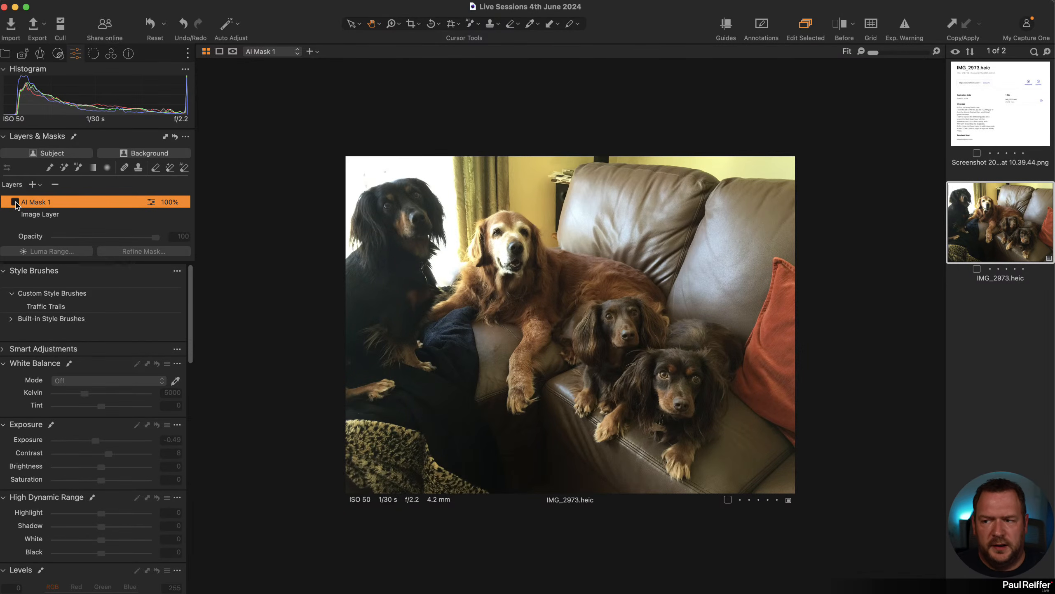
click(14, 202)
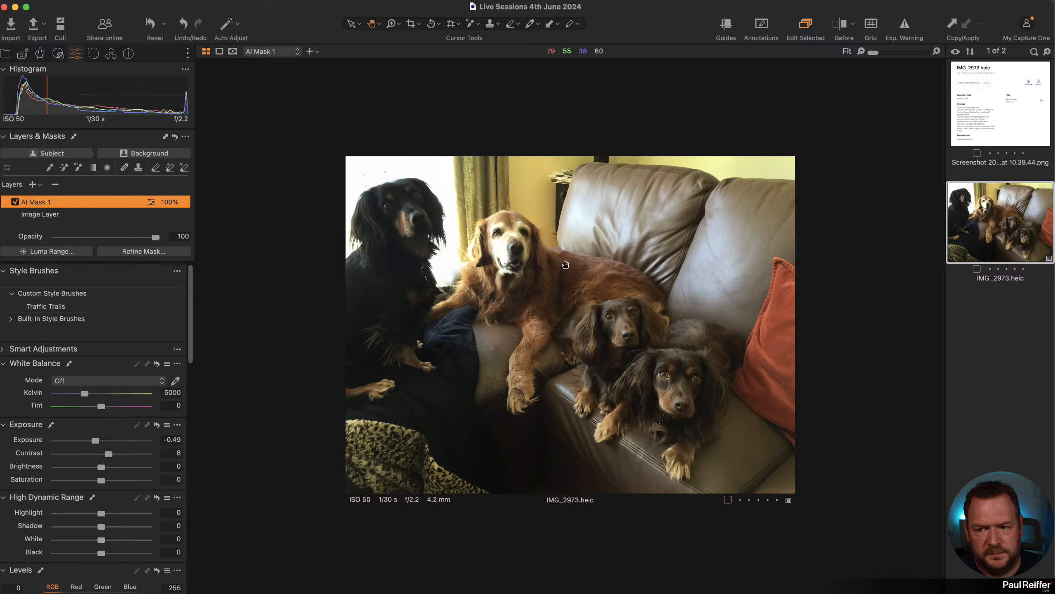
click(56, 185)
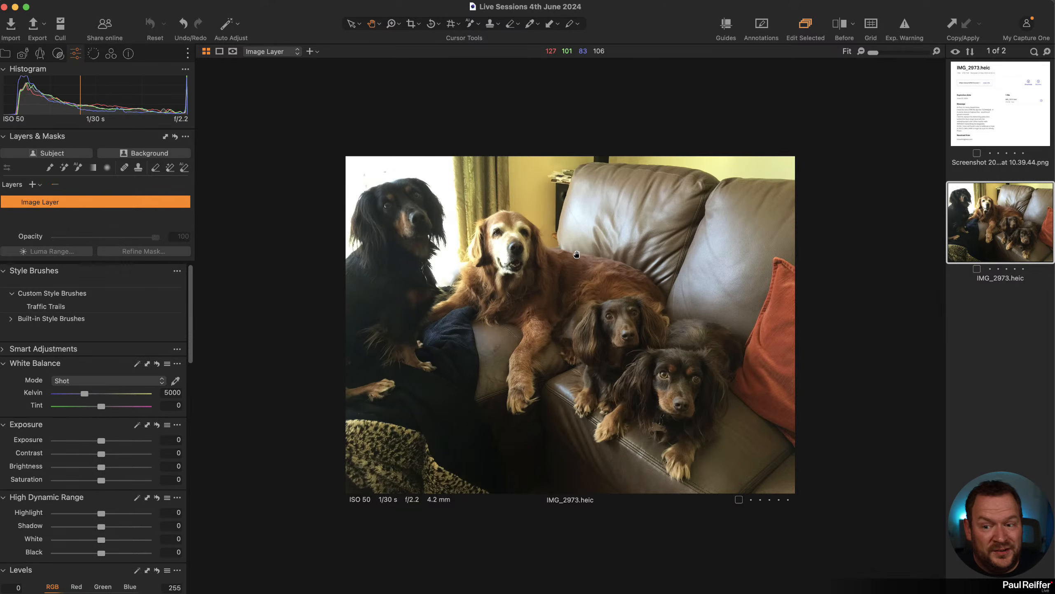
Step: Open the original IMG_2973.heic dog photo in Adobe Photoshop 2024
right_click(964, 215)
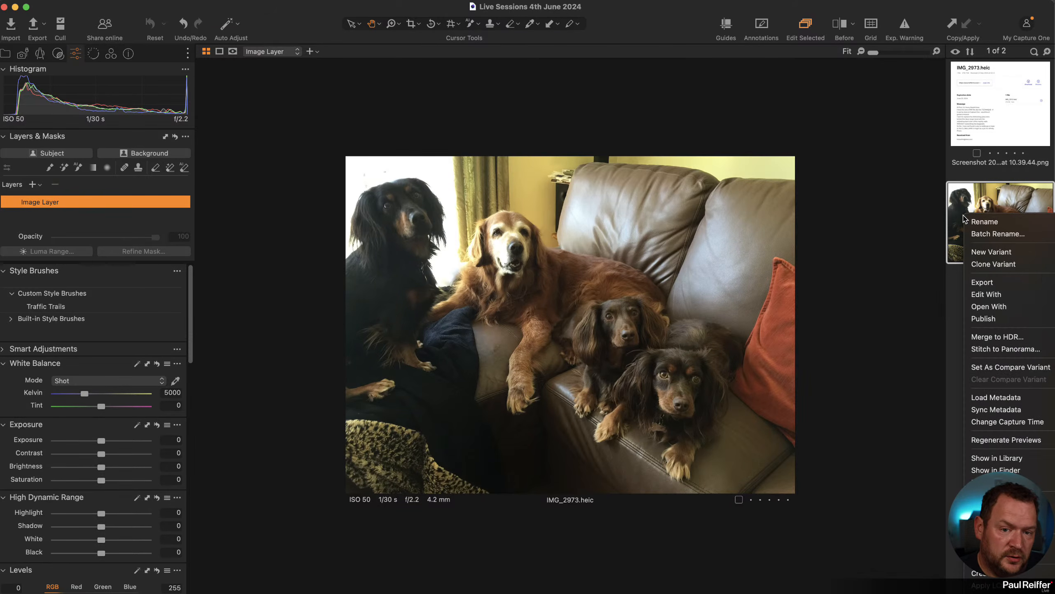
click(549, 213)
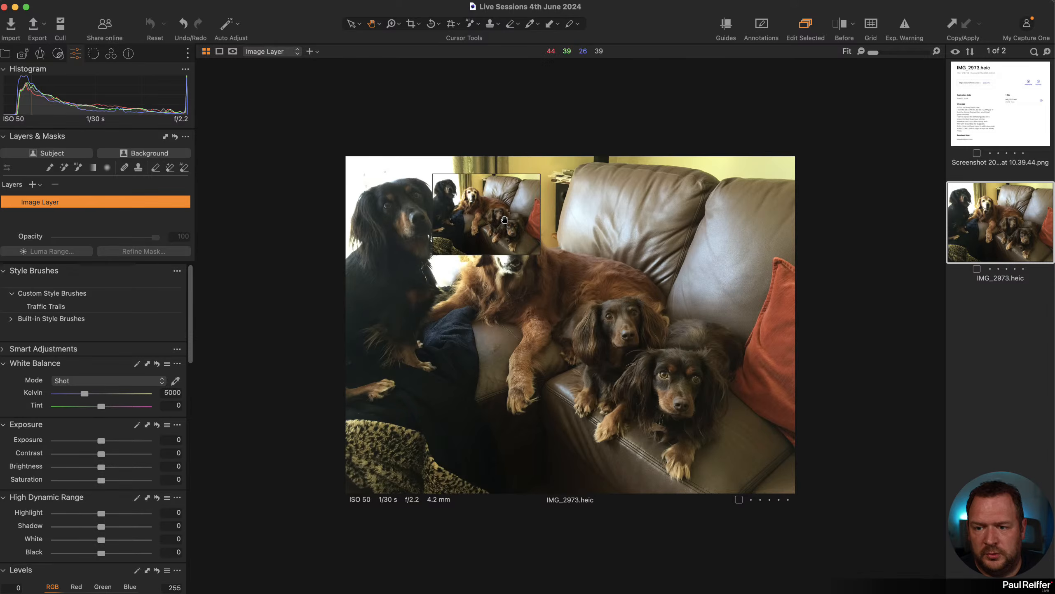
drag(560, 184, 481, 104)
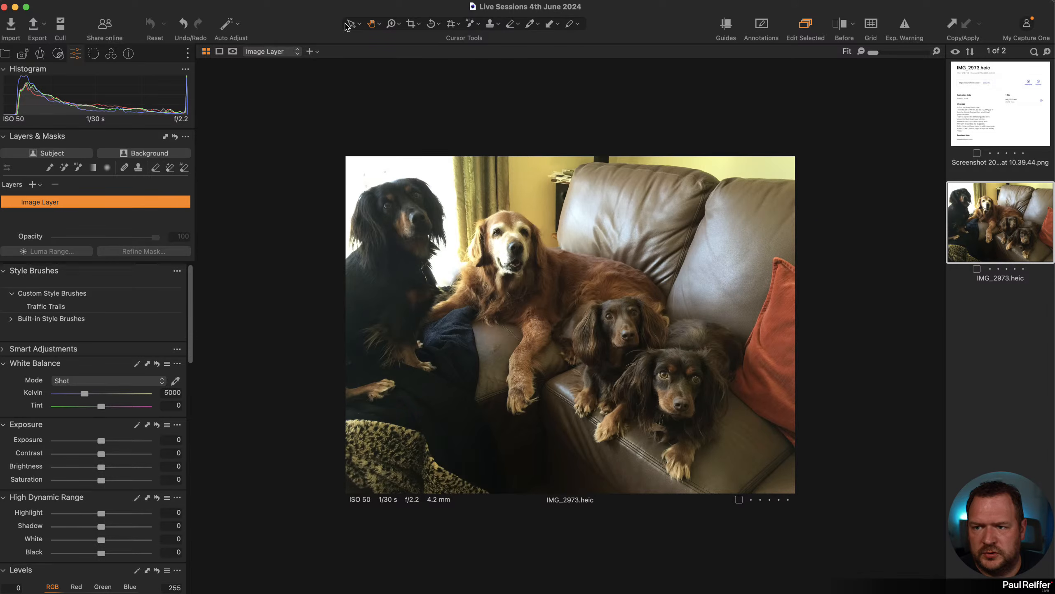
right_click(458, 188)
mouse_move(544, 270)
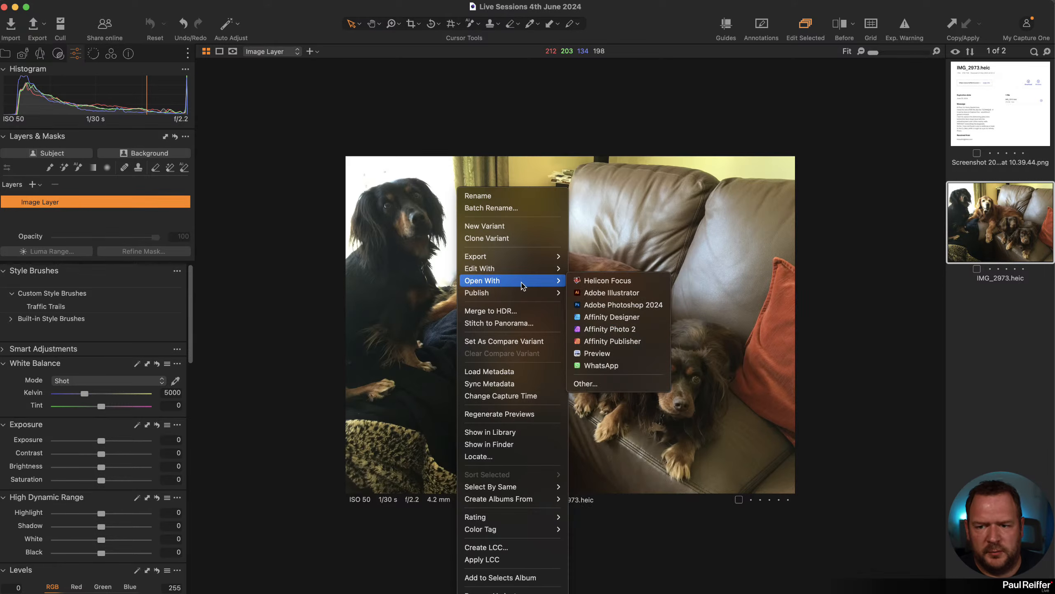
click(650, 308)
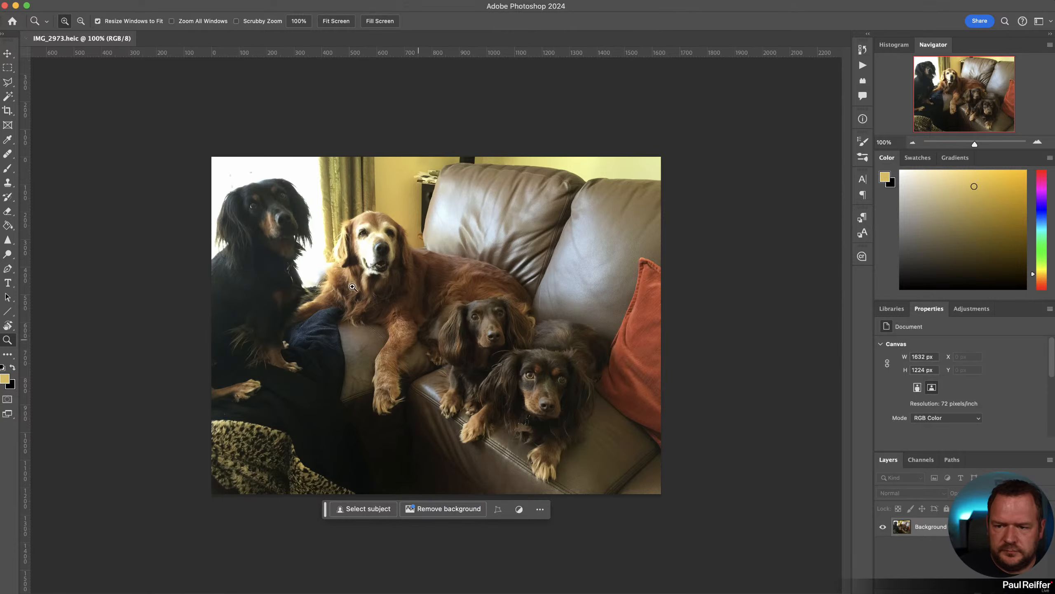
Step: Clone a patch of the yellow wall onto the window beside the black dog's head, using the Clone Stamp in Darken mode at size 40
click(302, 211)
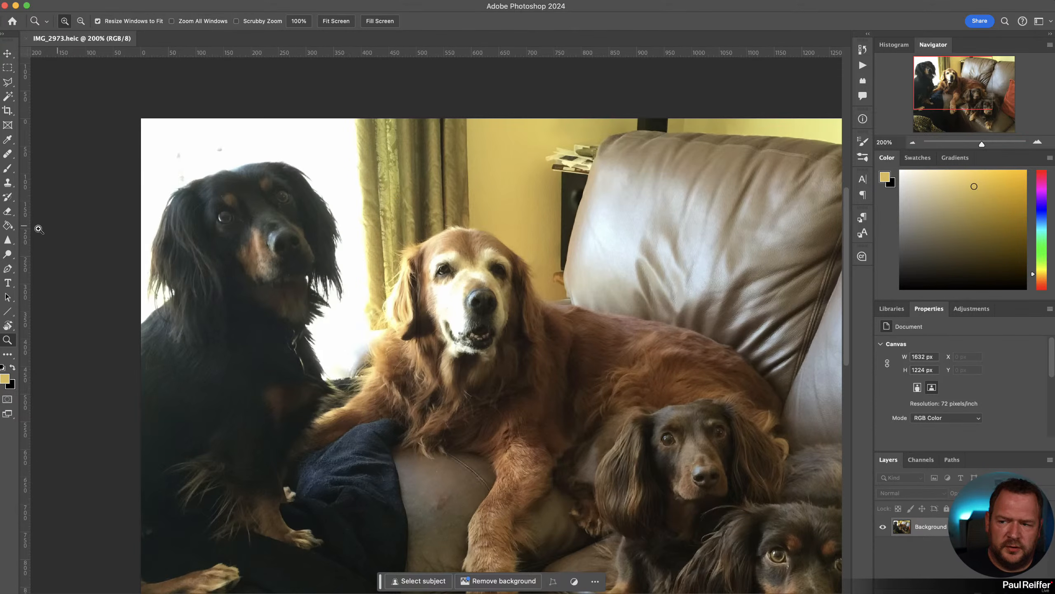
click(8, 179)
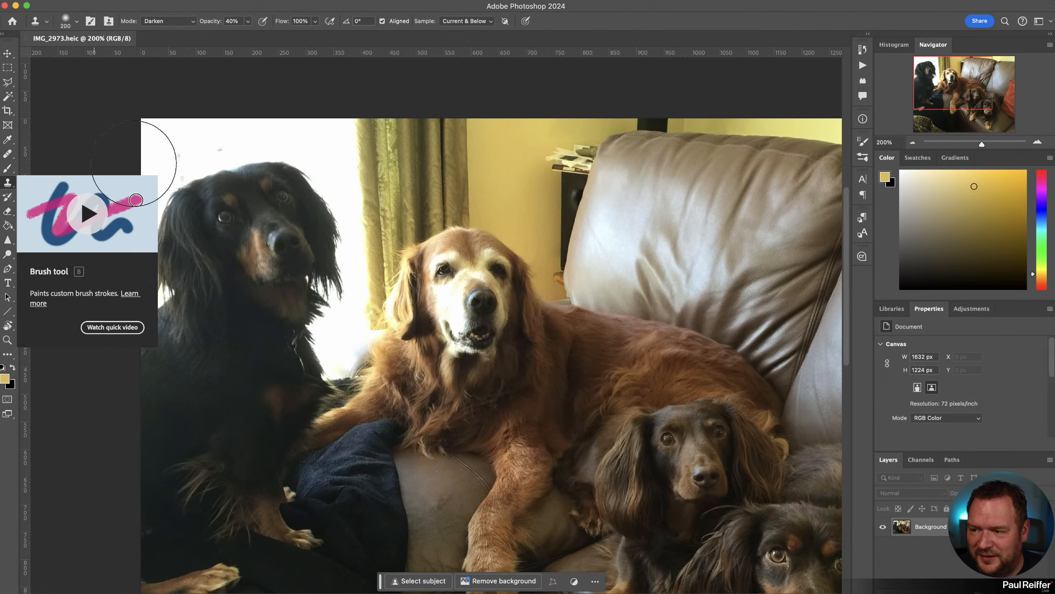
key(bracketleft)
key(bracketleft)
key(bracketleft)
key(bracketleft)
key(bracketleft)
key(bracketleft)
key(bracketleft)
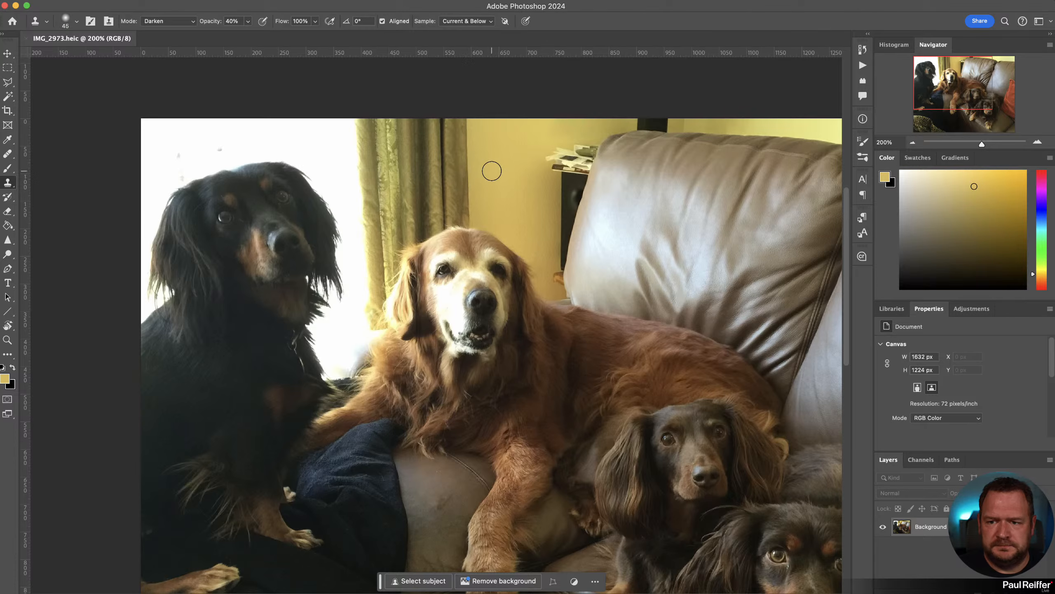
alt+click(490, 142)
drag(293, 164, 302, 174)
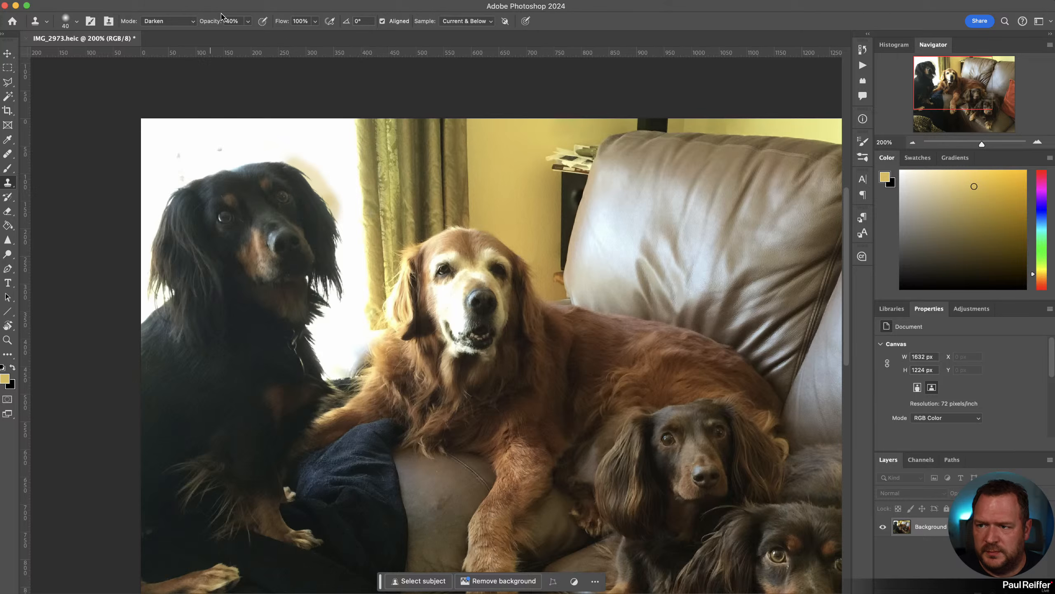
Step: Set the Clone Stamp to Normal mode at 100% opacity and clone yellow wall over the window around the black dog's head
click(249, 21)
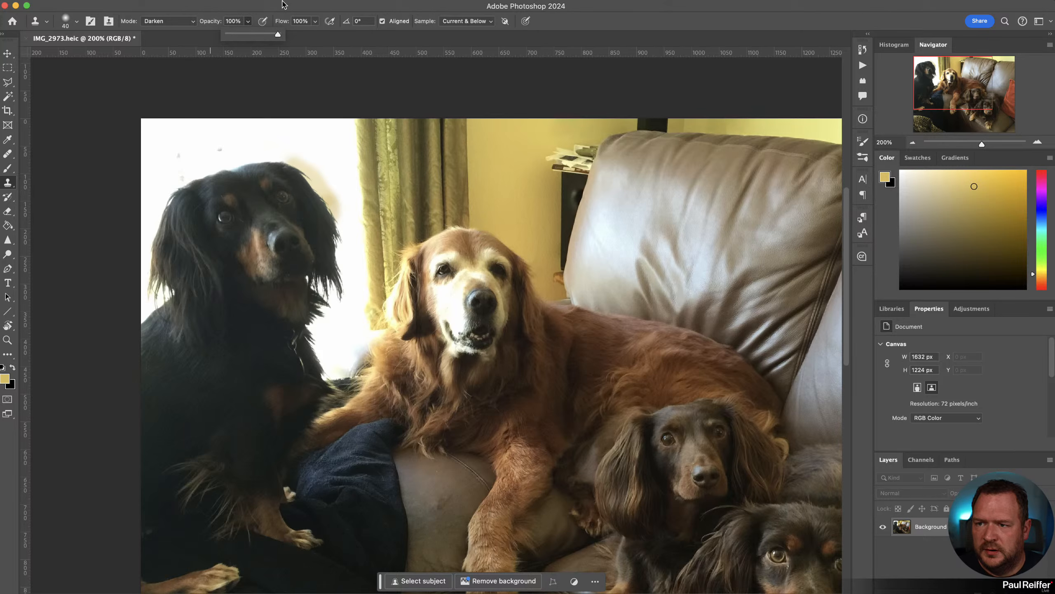
click(193, 22)
click(174, 6)
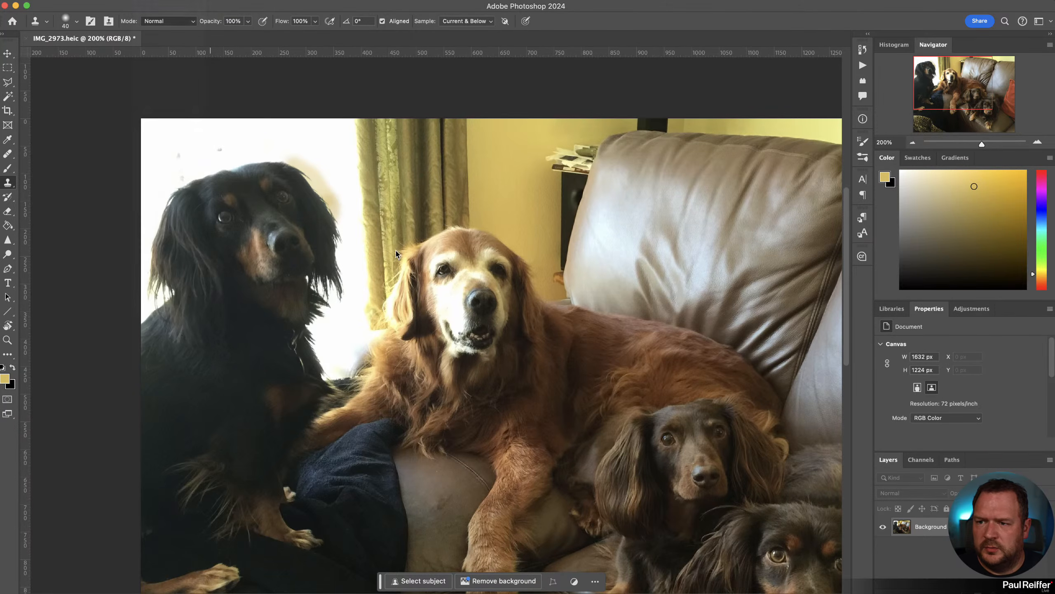
mouse_move(303, 170)
mouse_down()
mouse_move(338, 206)
mouse_move(351, 168)
mouse_move(350, 213)
mouse_move(336, 204)
mouse_move(361, 231)
mouse_up()
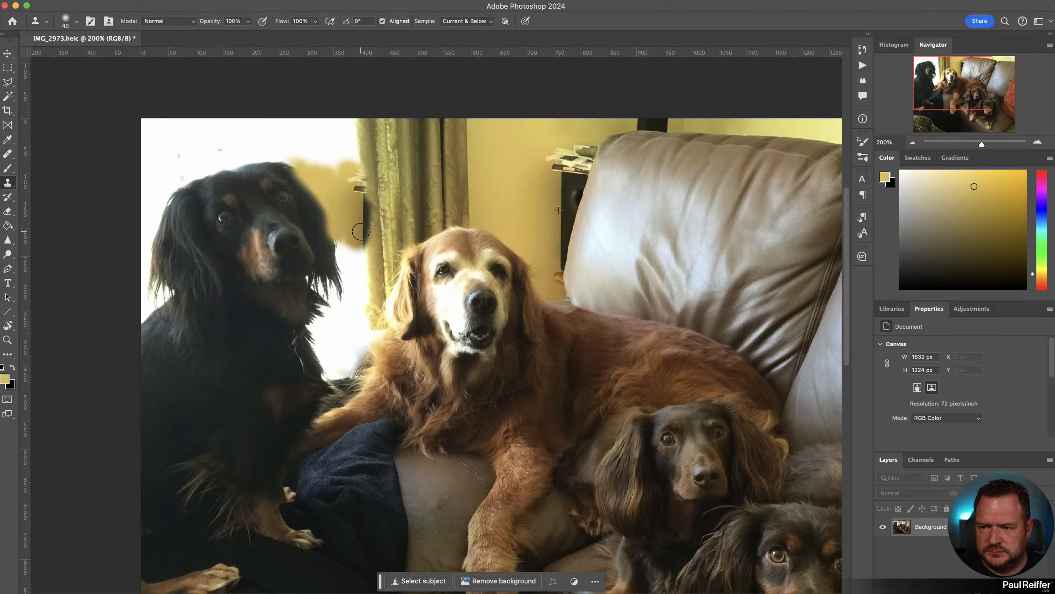
alt+click(470, 180)
mouse_move(354, 181)
mouse_down()
mouse_move(360, 219)
mouse_move(356, 168)
mouse_move(336, 197)
mouse_move(355, 226)
mouse_up()
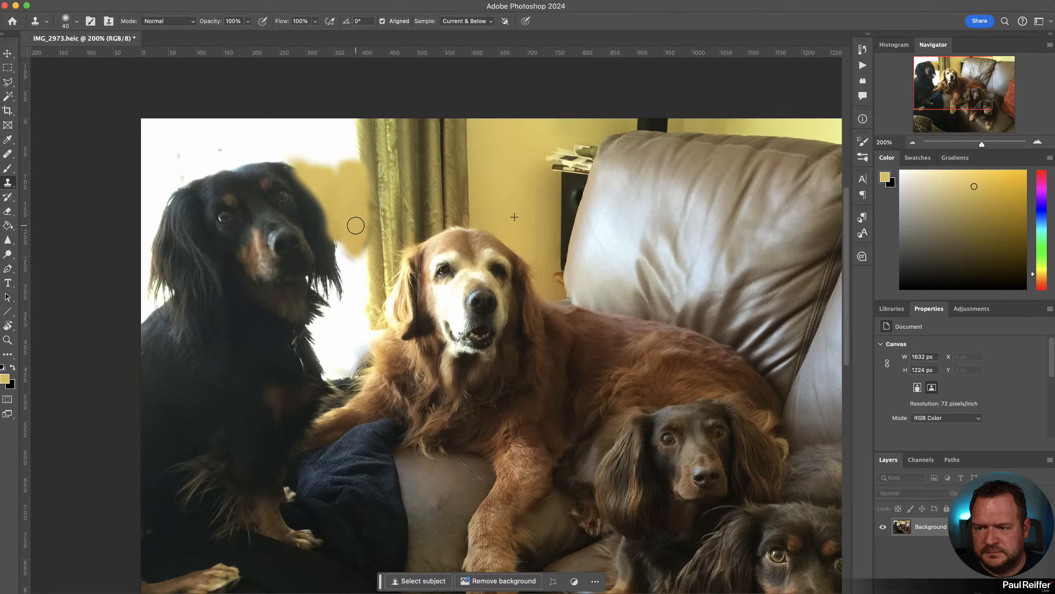
drag(361, 176, 362, 258)
mouse_move(344, 163)
mouse_down()
mouse_move(337, 182)
mouse_move(340, 150)
mouse_move(357, 151)
mouse_up()
mouse_move(343, 152)
mouse_down()
mouse_move(267, 158)
mouse_move(323, 155)
mouse_move(320, 143)
mouse_move(305, 152)
mouse_move(350, 154)
mouse_move(334, 169)
mouse_move(349, 172)
mouse_move(268, 137)
mouse_move(254, 160)
mouse_move(239, 163)
mouse_move(308, 148)
mouse_move(255, 150)
mouse_move(317, 142)
mouse_move(332, 156)
mouse_move(324, 160)
mouse_move(310, 143)
mouse_move(322, 134)
mouse_move(296, 157)
mouse_up()
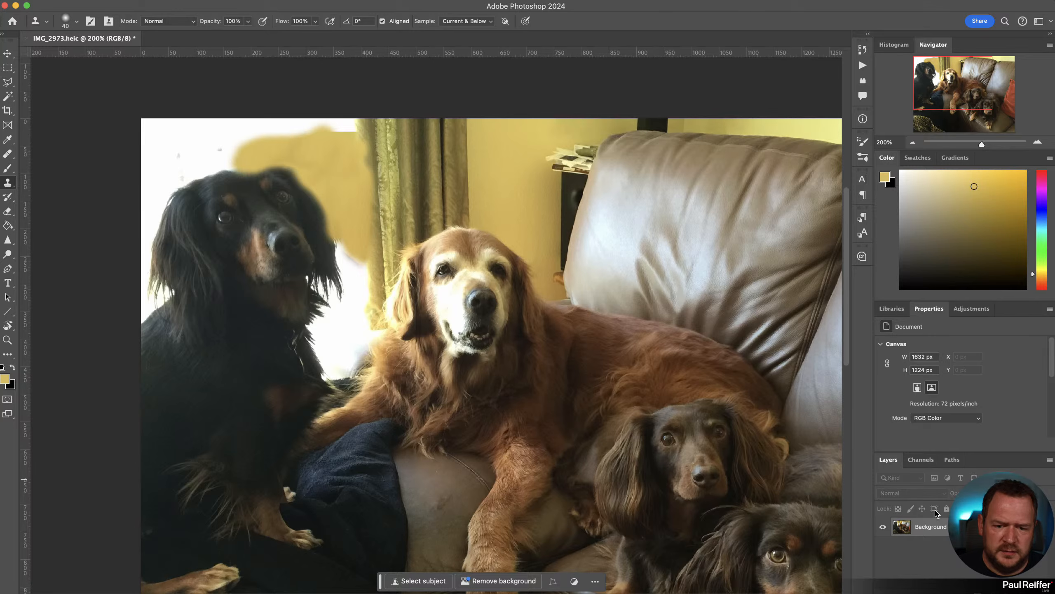
Step: Put a copy of the whole retouched image on a new layer above the Background, with the Background's clone strokes undone
key(super+a)
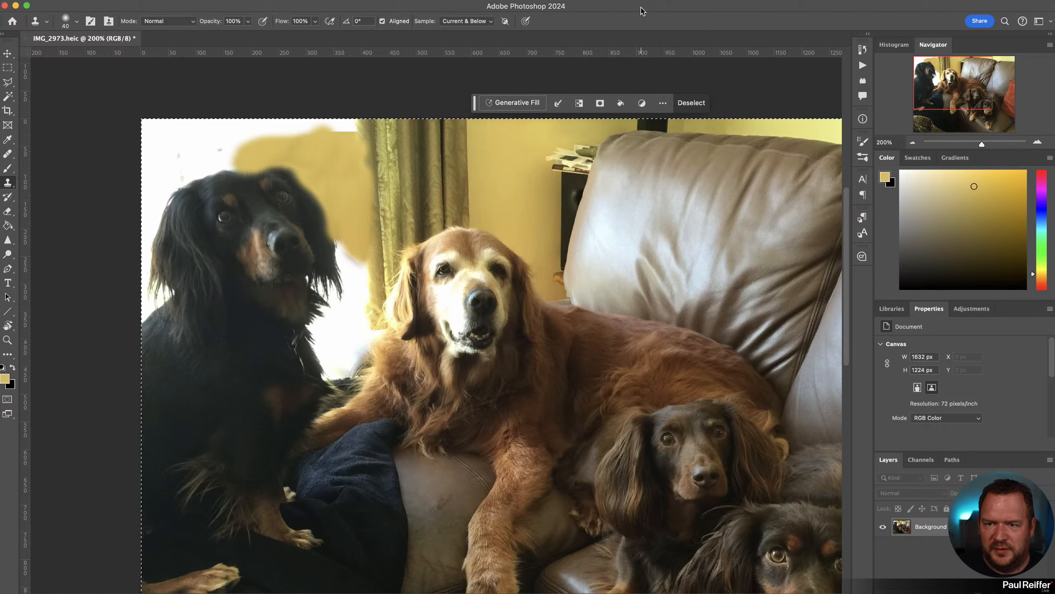
key(super+z)
key(super+z)
key(super+z)
key(super+z)
key(super+z)
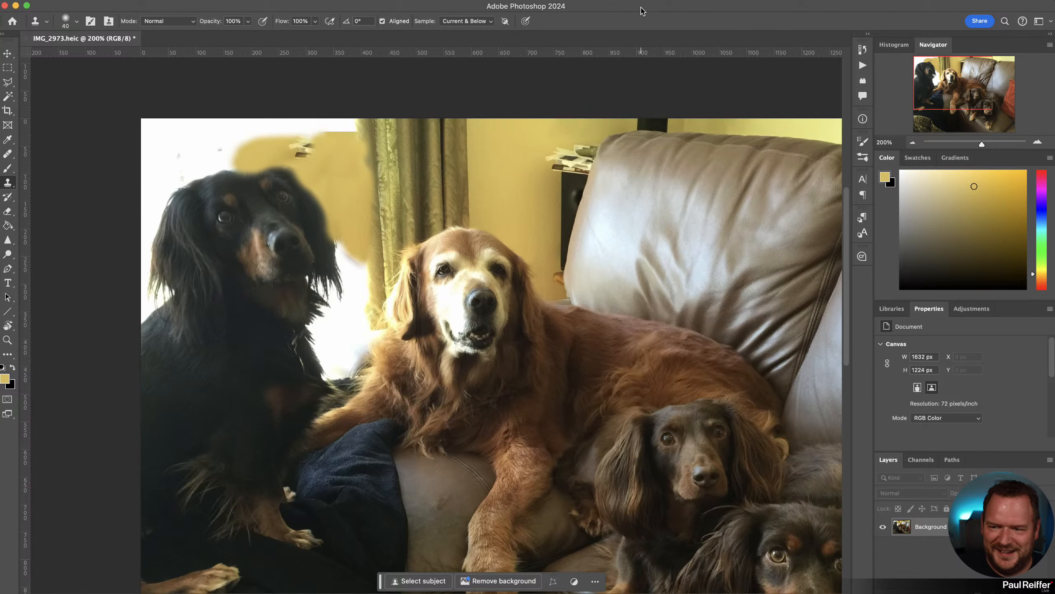
key(super+z)
key(super+z)
key(super+z)
key(super+z)
key(super+z)
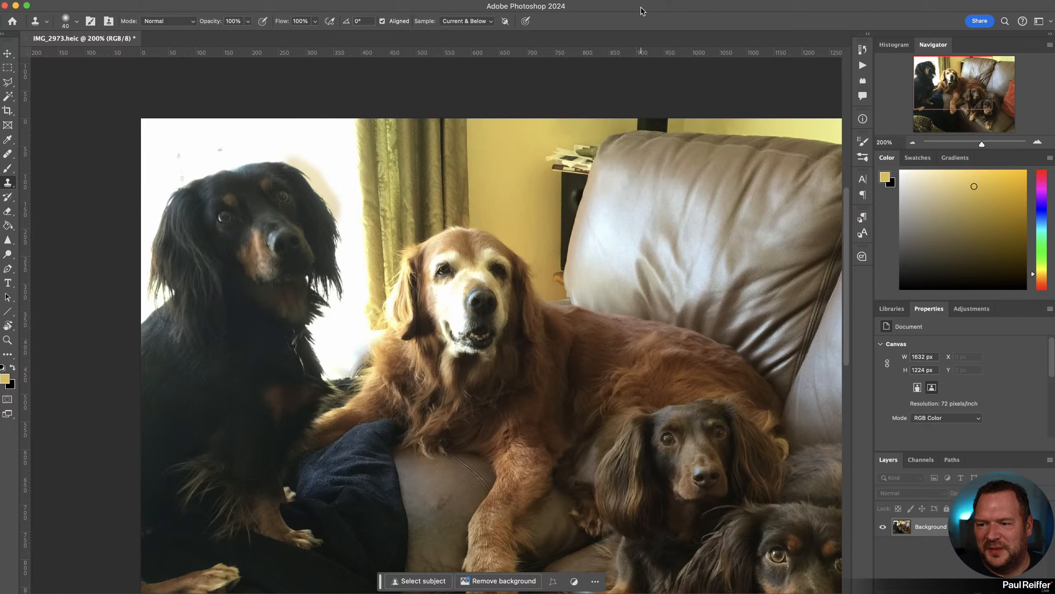
key(super+shift+z)
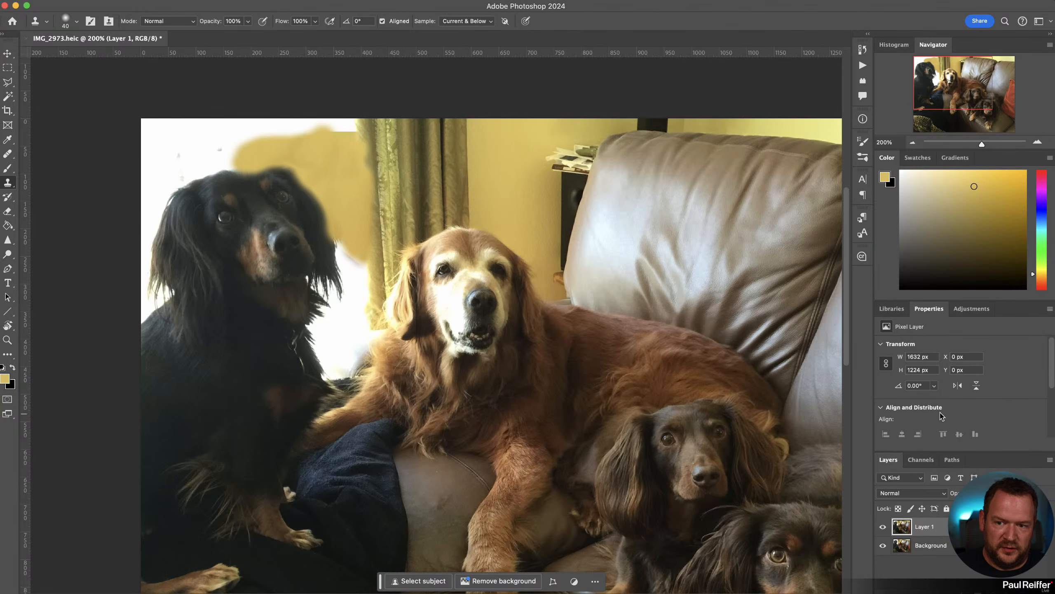
Step: Set Layer 1's blend mode to Darken and compare the photo with that layer hidden and shown
click(899, 494)
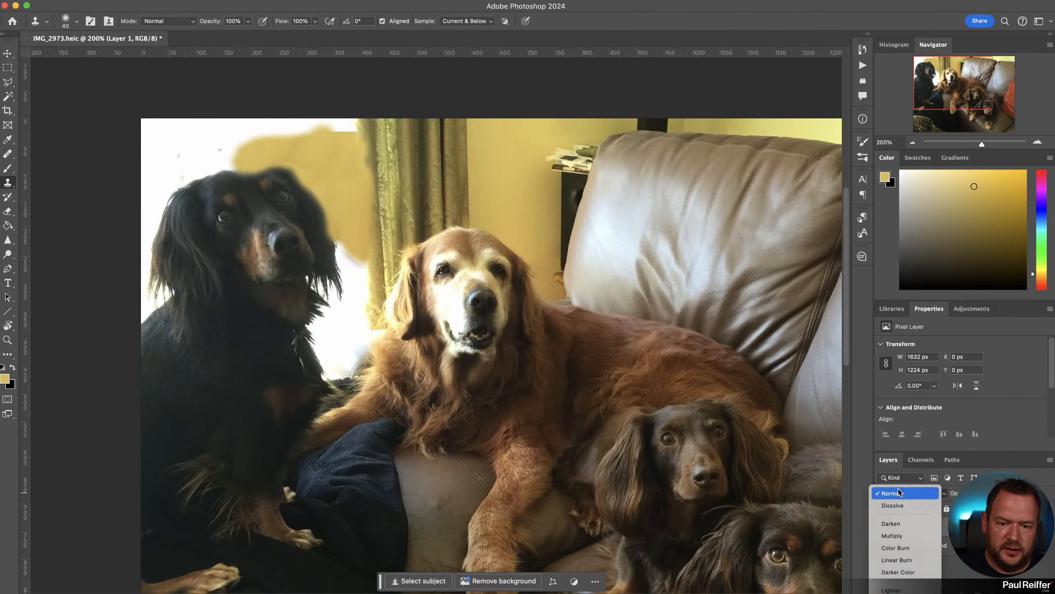
click(912, 526)
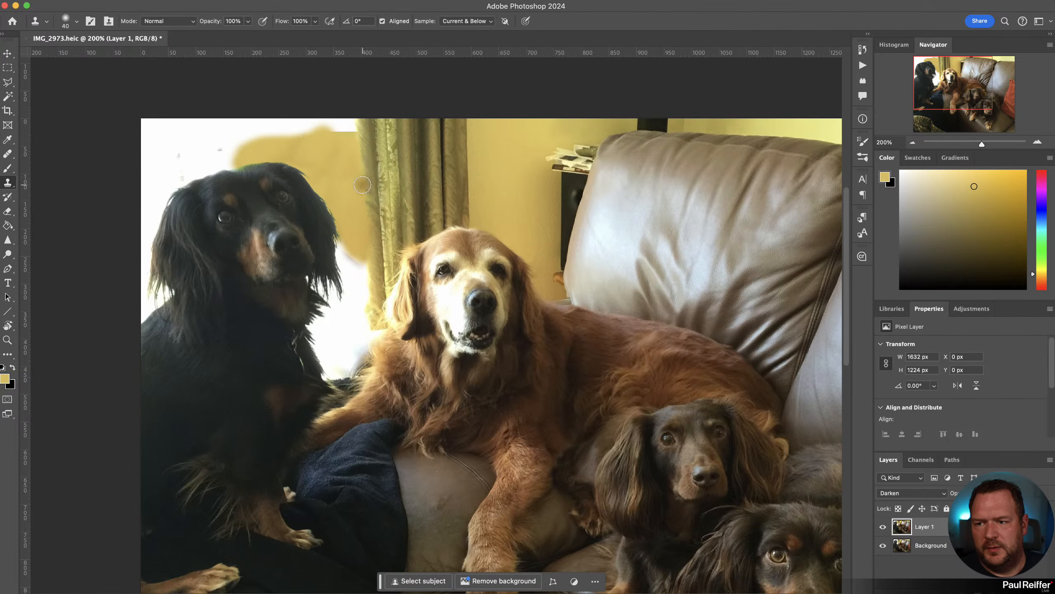
click(882, 527)
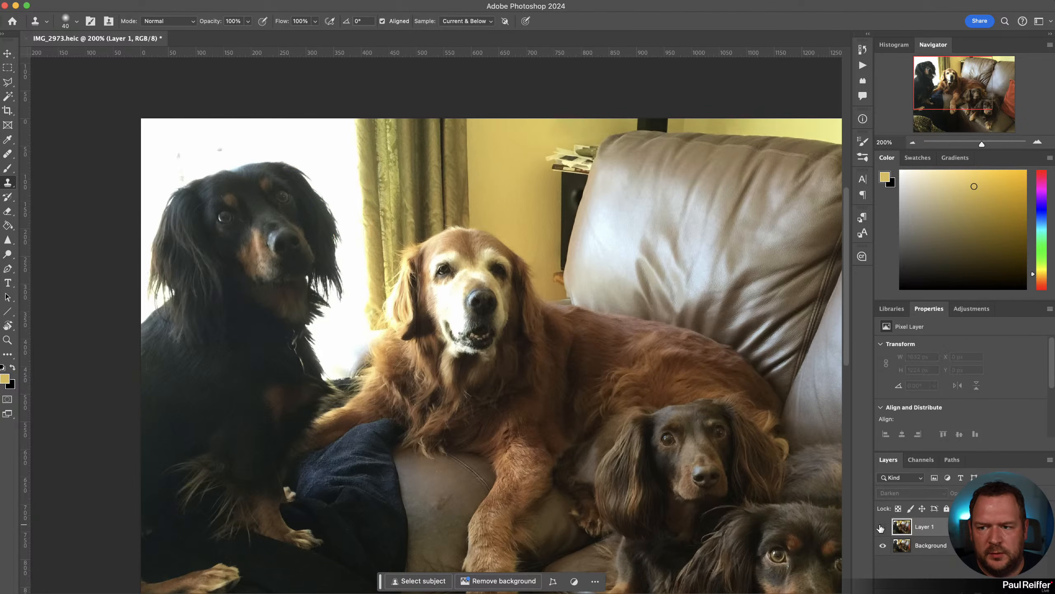
click(882, 527)
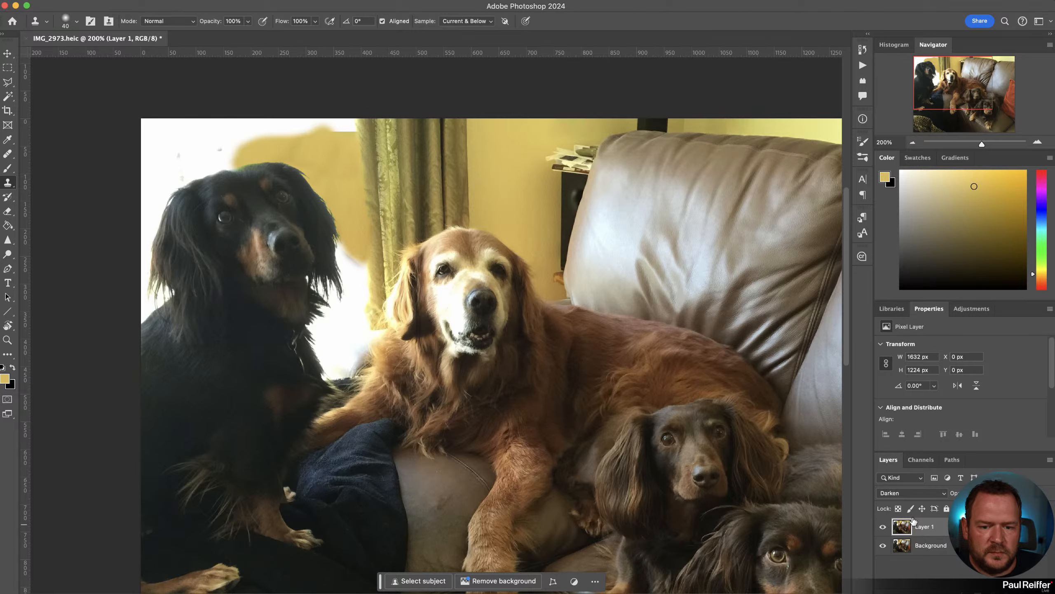
click(912, 493)
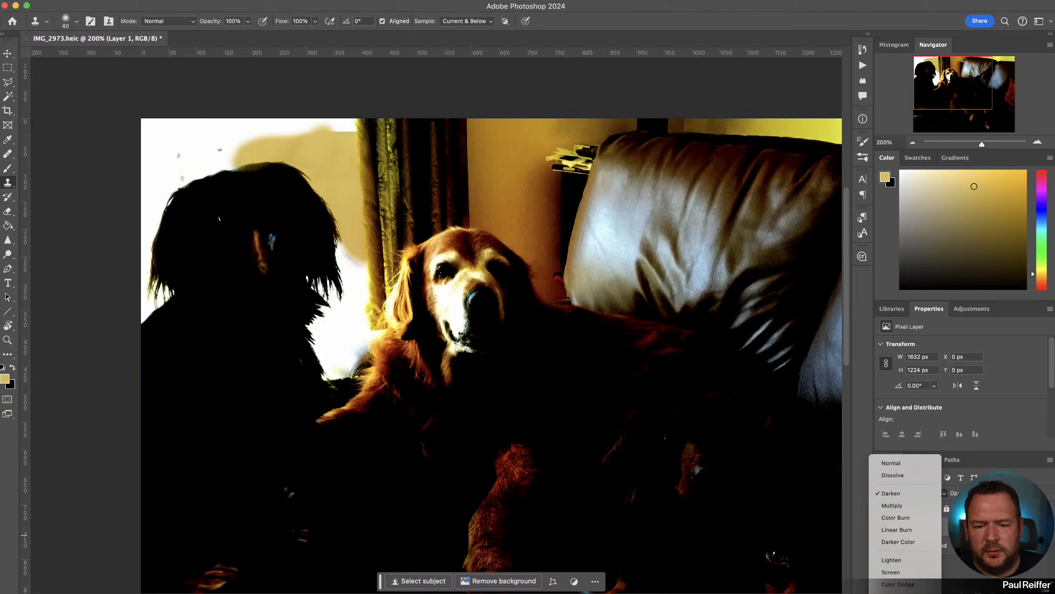
key(Escape)
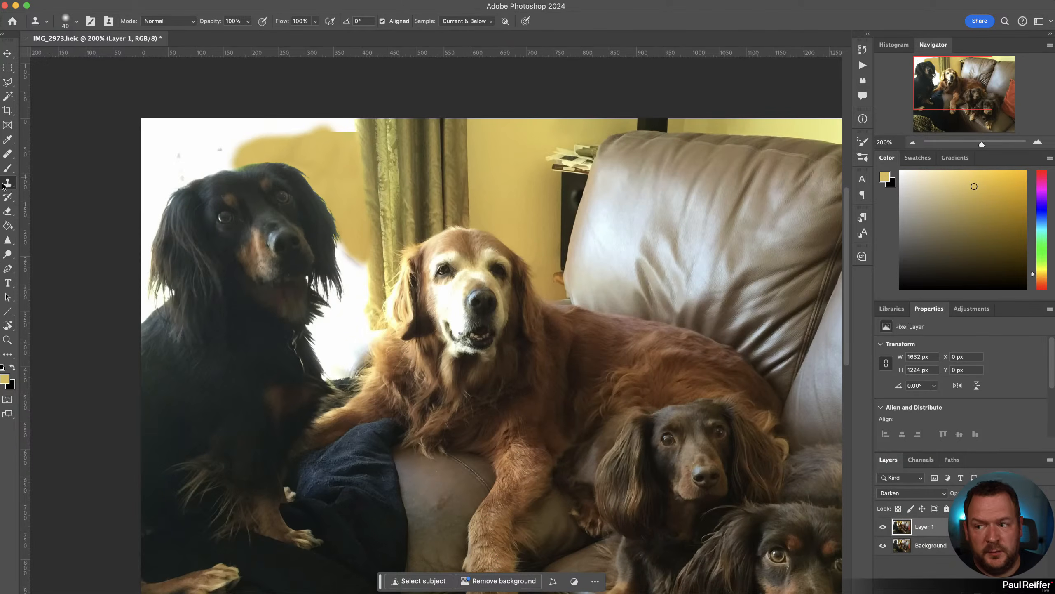
Step: Sample the yellow wall colour and paint over the remaining white window on Layer 1 with a size 100 brush in Darken mode
key(b)
key(alt)
click(503, 129)
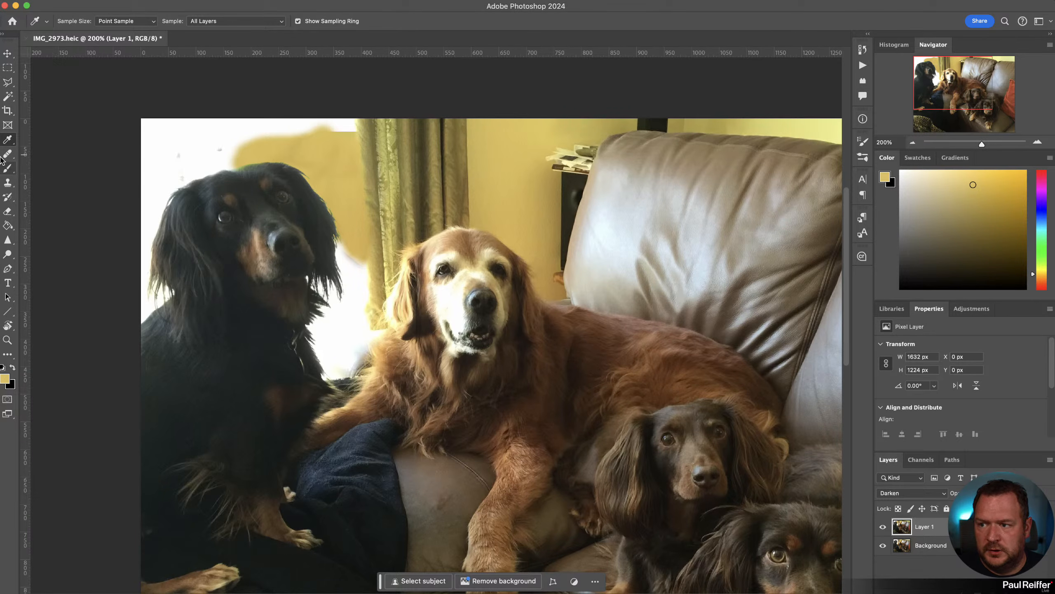
click(8, 169)
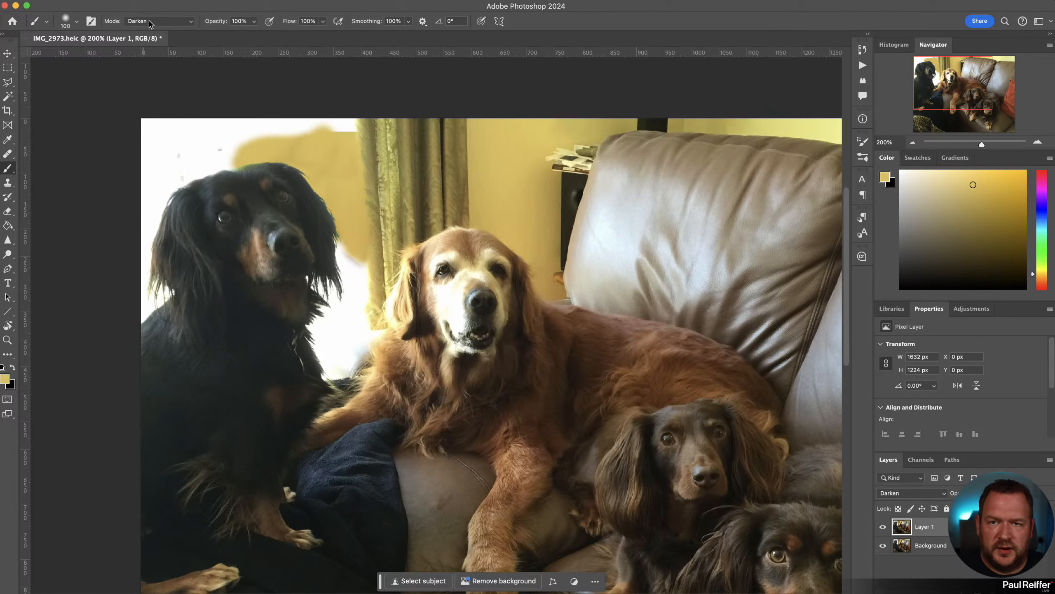
mouse_move(164, 140)
mouse_down()
mouse_move(223, 155)
mouse_move(143, 203)
mouse_move(149, 281)
mouse_move(130, 305)
mouse_move(152, 303)
mouse_move(130, 315)
mouse_move(171, 311)
mouse_move(132, 315)
mouse_move(166, 128)
mouse_move(160, 148)
mouse_move(158, 119)
mouse_move(226, 114)
mouse_move(225, 131)
mouse_move(159, 137)
mouse_move(100, 120)
mouse_move(261, 122)
mouse_move(76, 109)
mouse_move(345, 129)
mouse_up()
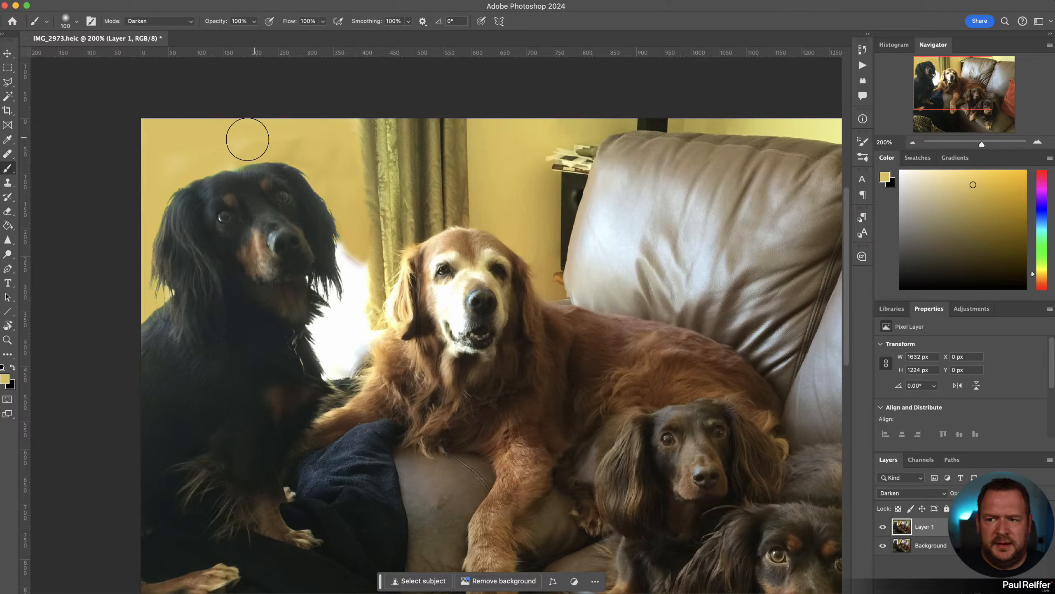
mouse_move(345, 267)
mouse_down()
mouse_move(350, 334)
mouse_move(356, 316)
mouse_move(369, 337)
mouse_move(338, 361)
mouse_move(333, 298)
mouse_move(309, 316)
mouse_move(327, 373)
mouse_move(352, 355)
mouse_move(334, 364)
mouse_move(347, 381)
mouse_up()
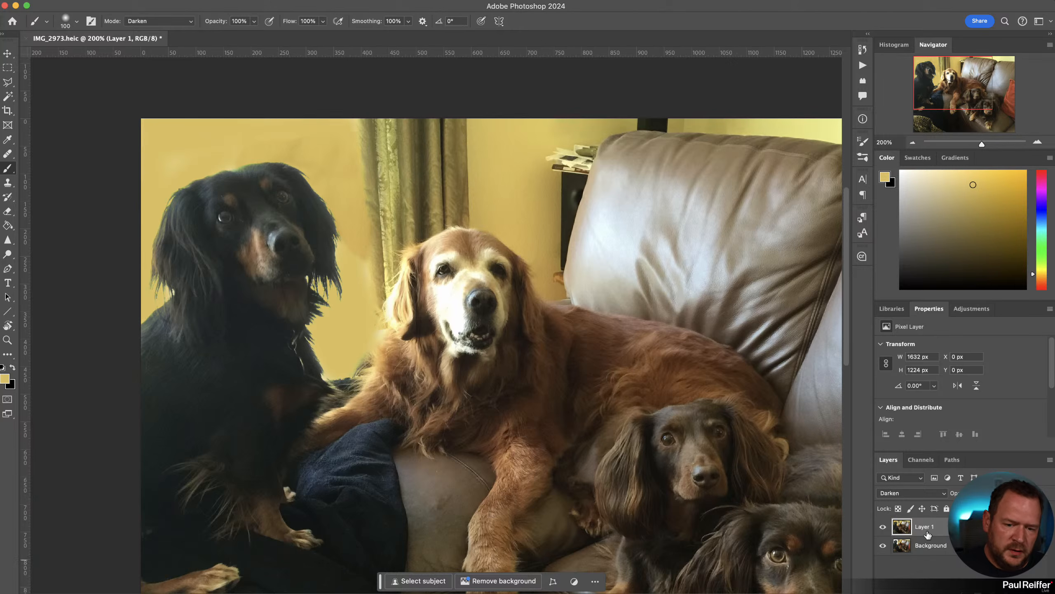
Step: Hide Layer 1 and, on the Background layer, select the white window around the black dog with the Polygonal Lasso, slightly overlapping the dogs
click(881, 527)
click(939, 545)
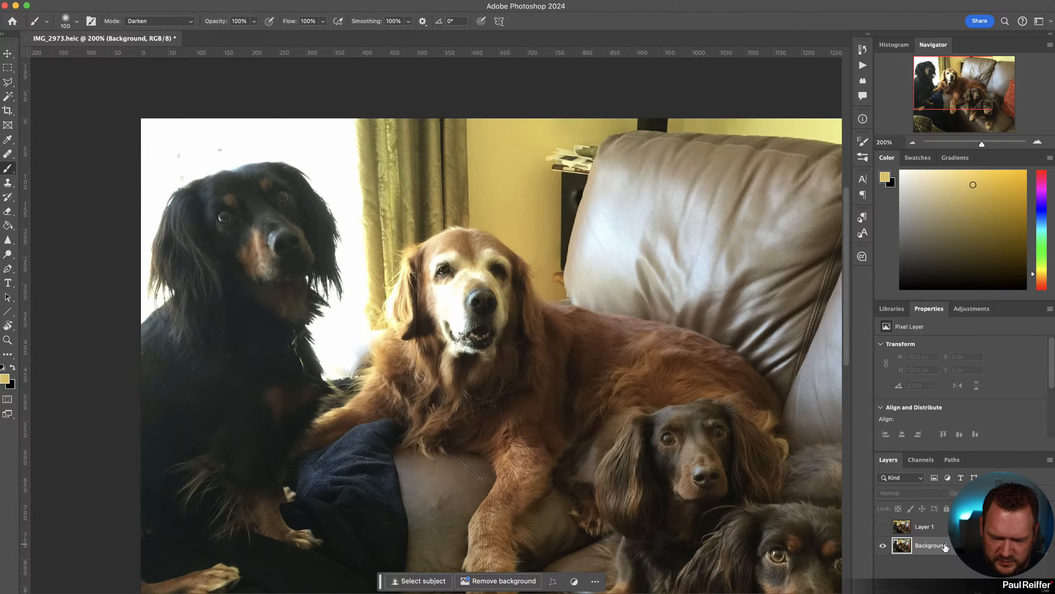
click(7, 82)
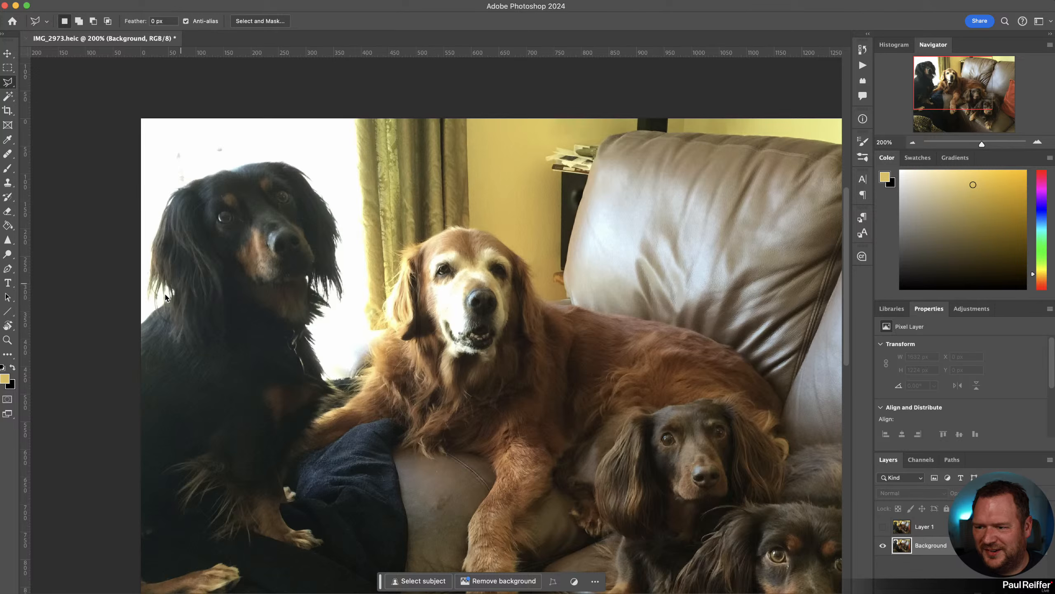
click(133, 341)
click(188, 307)
click(188, 282)
click(170, 259)
click(189, 199)
click(303, 191)
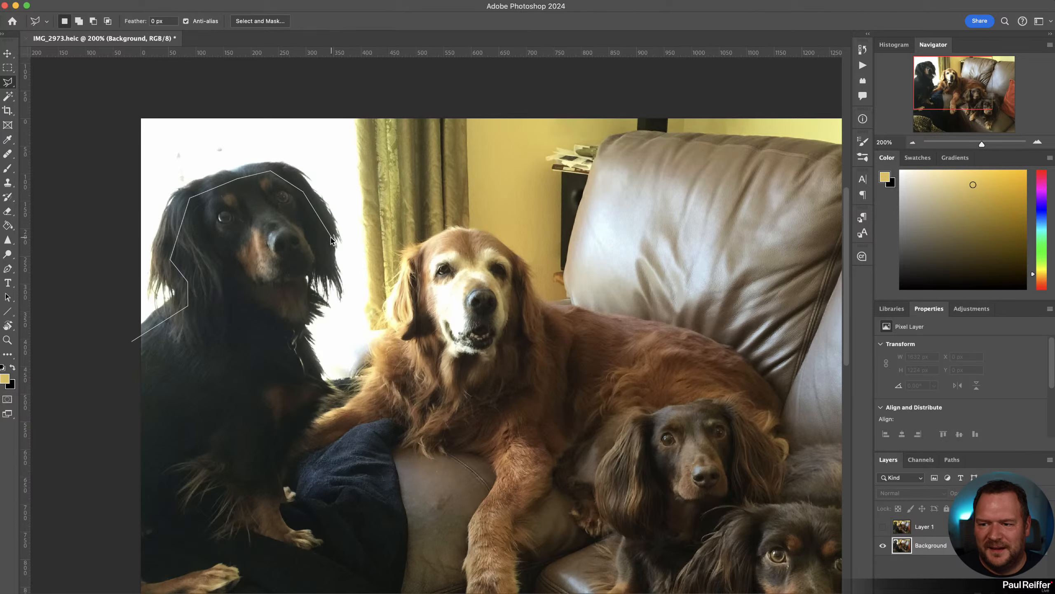
click(292, 355)
click(334, 394)
click(370, 394)
click(387, 315)
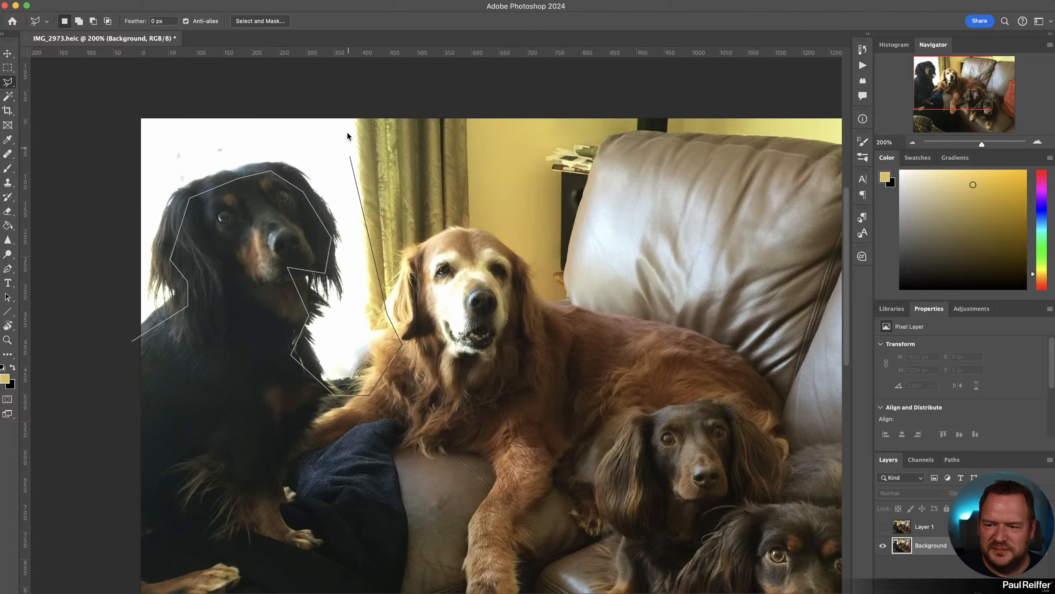
click(359, 87)
click(117, 82)
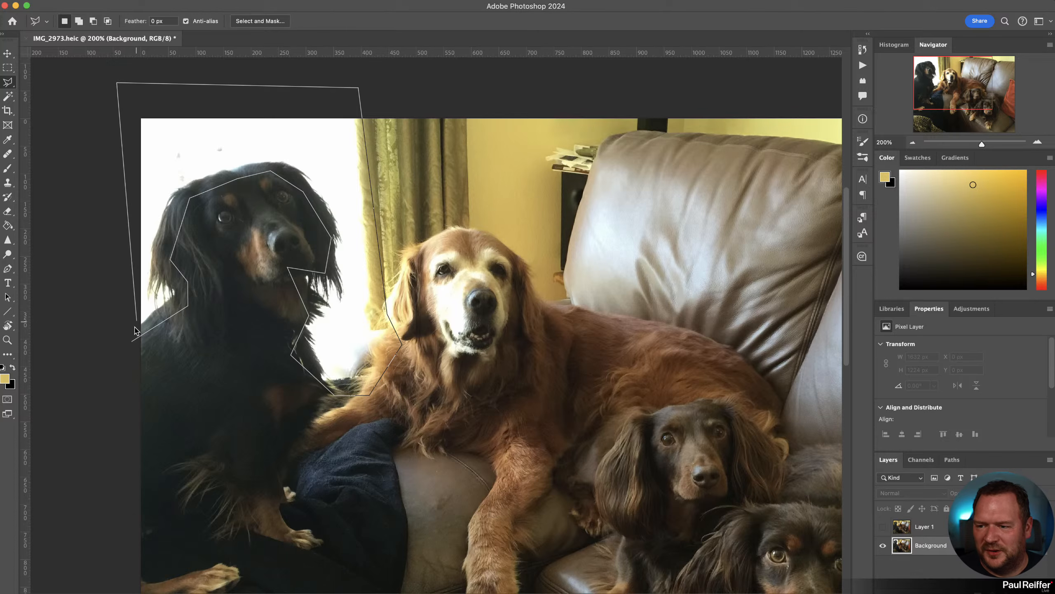
click(132, 343)
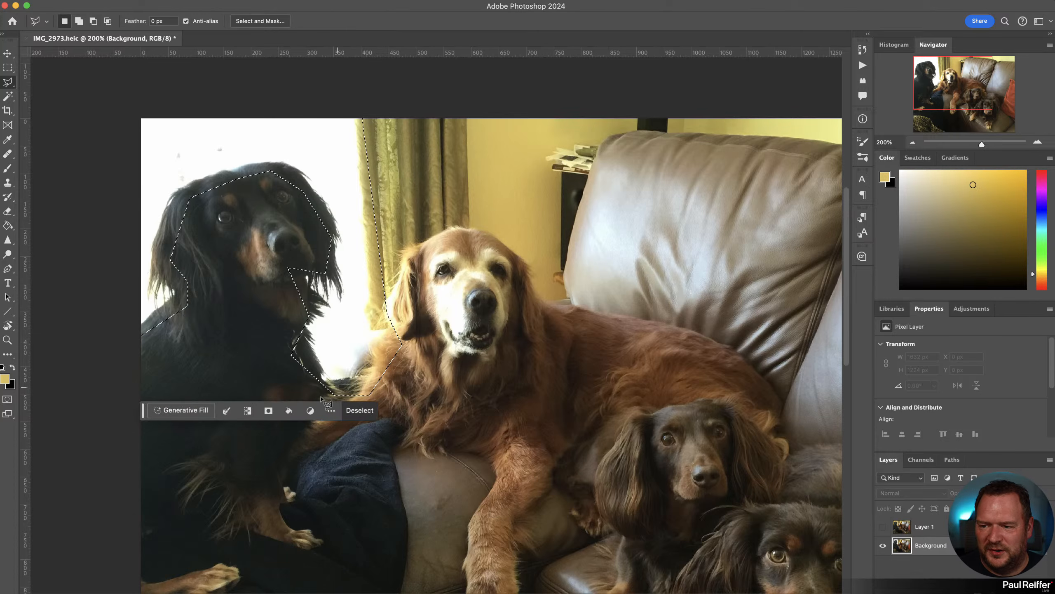
Step: Run Generative Fill on the selected window area with the prompt "replace white background with more yellow wall"
click(227, 411)
click(183, 410)
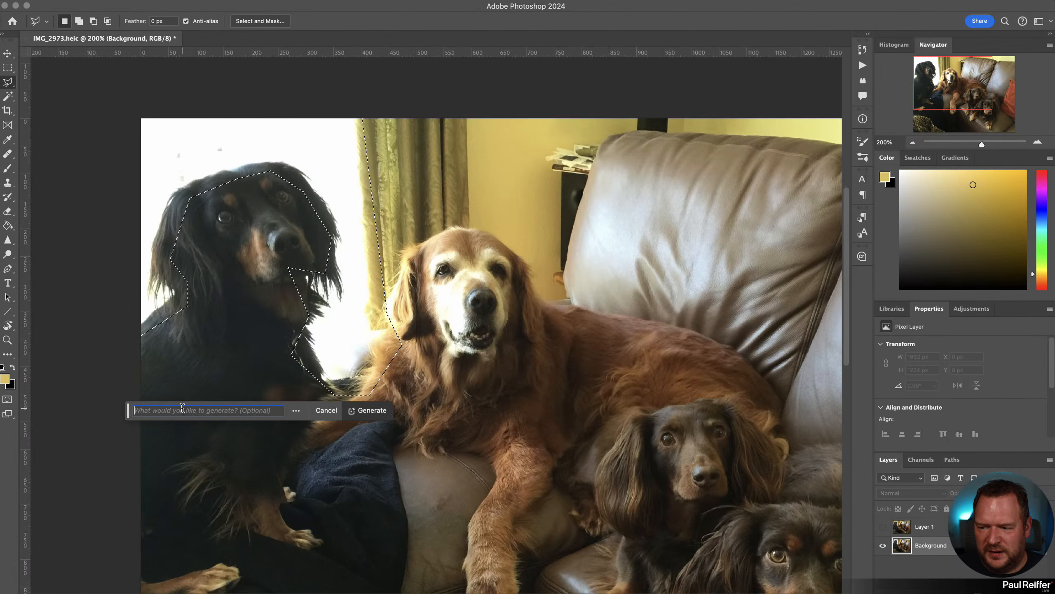
text(replace )
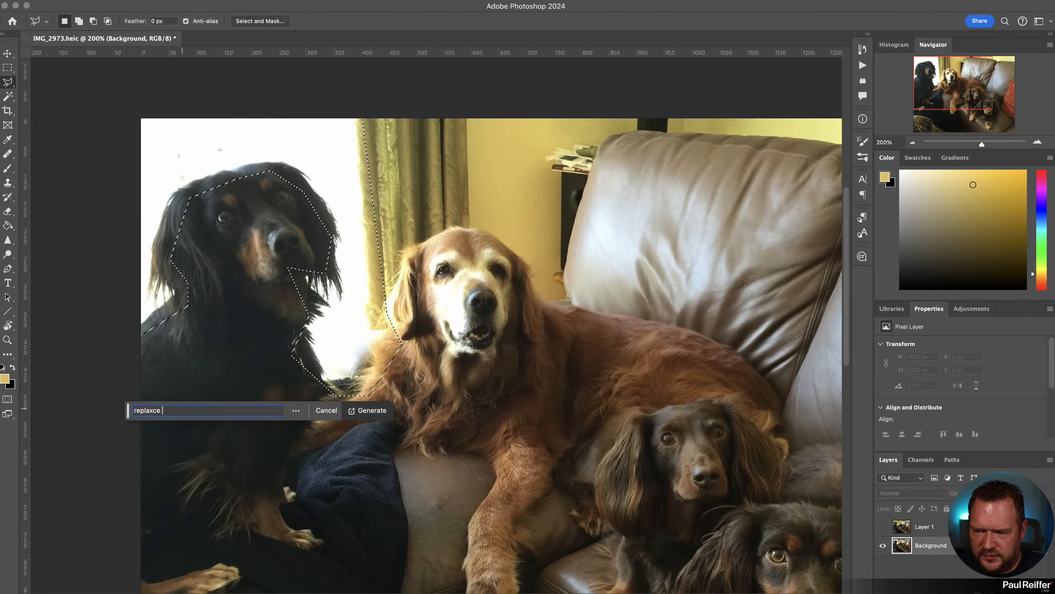
text(white baxck)
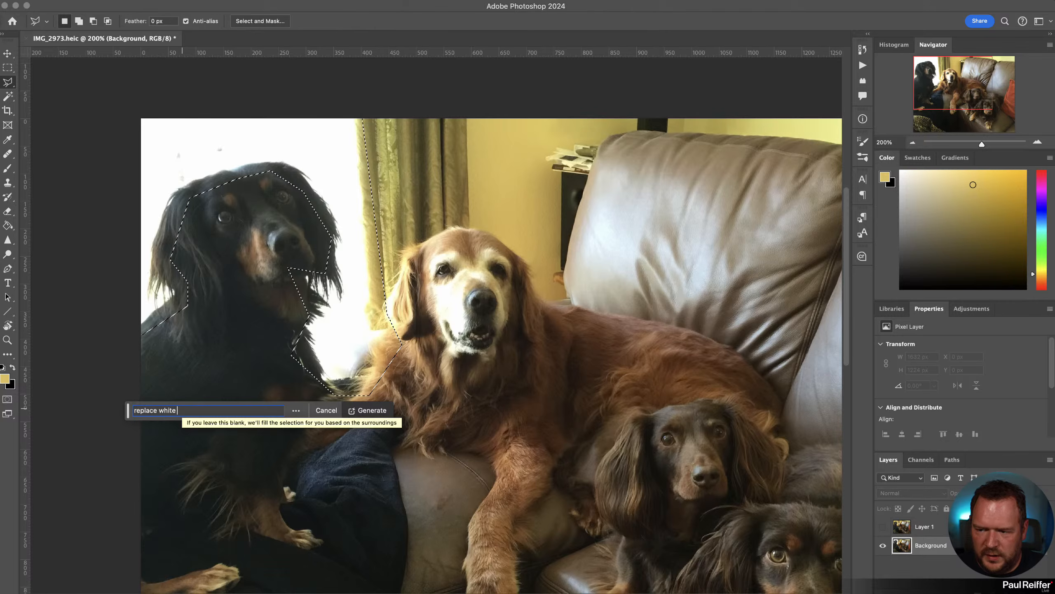
key(BackSpace)
key(BackSpace)
key(BackSpace)
text(ckg)
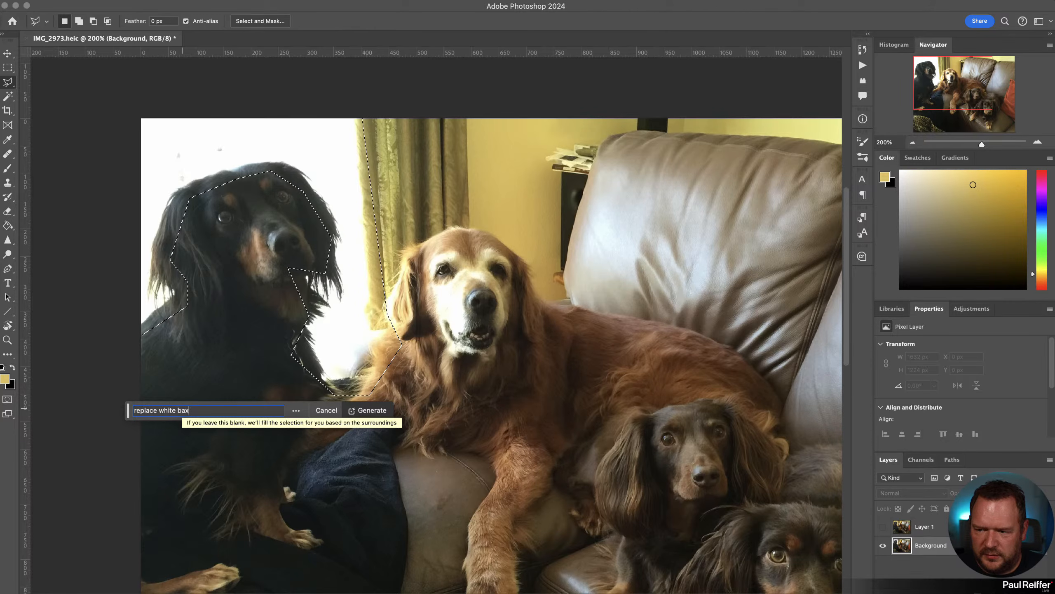
text(round wi)
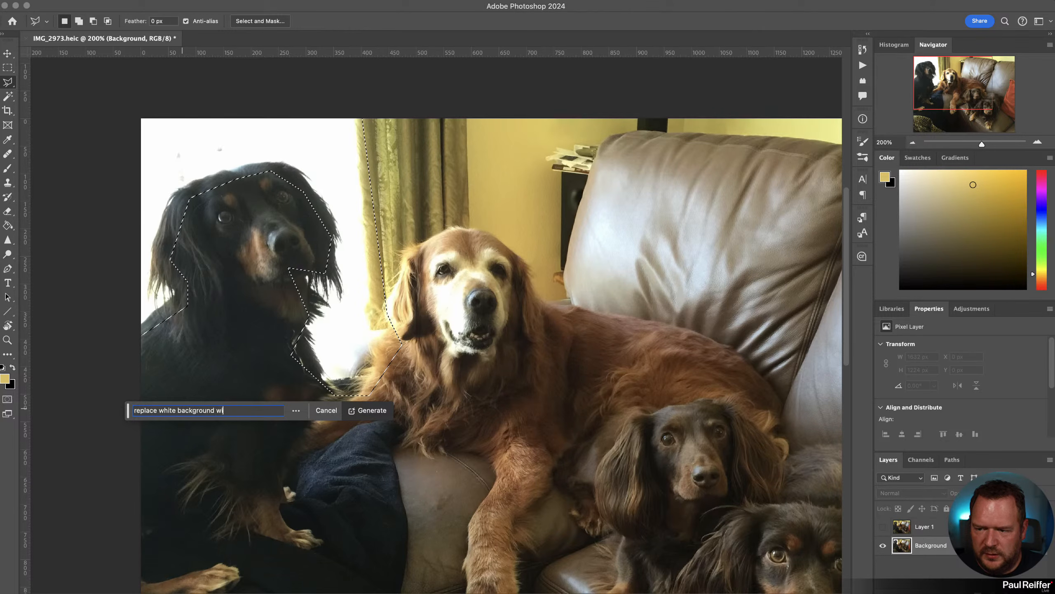
text(th more yellow wal)
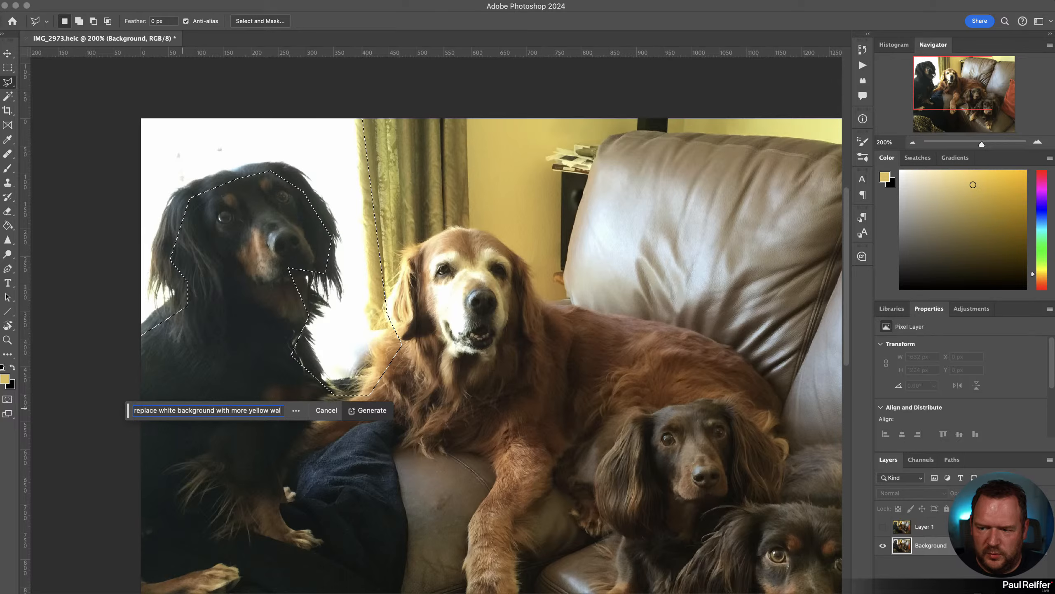
text(l)
key(Return)
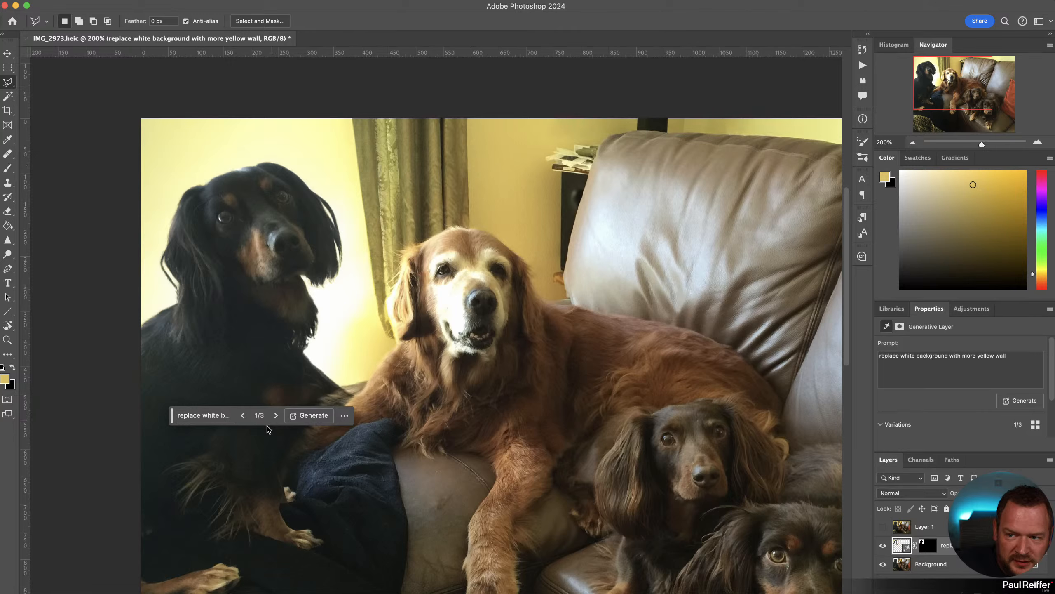
Step: Review all three generated variations of the yellow wall and return to the first one
click(274, 415)
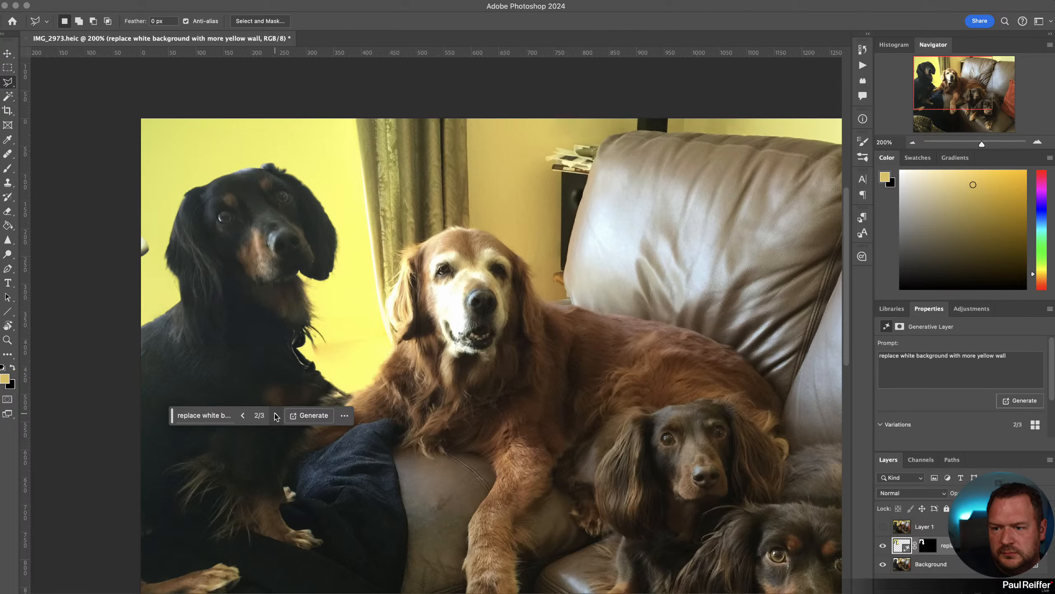
click(276, 415)
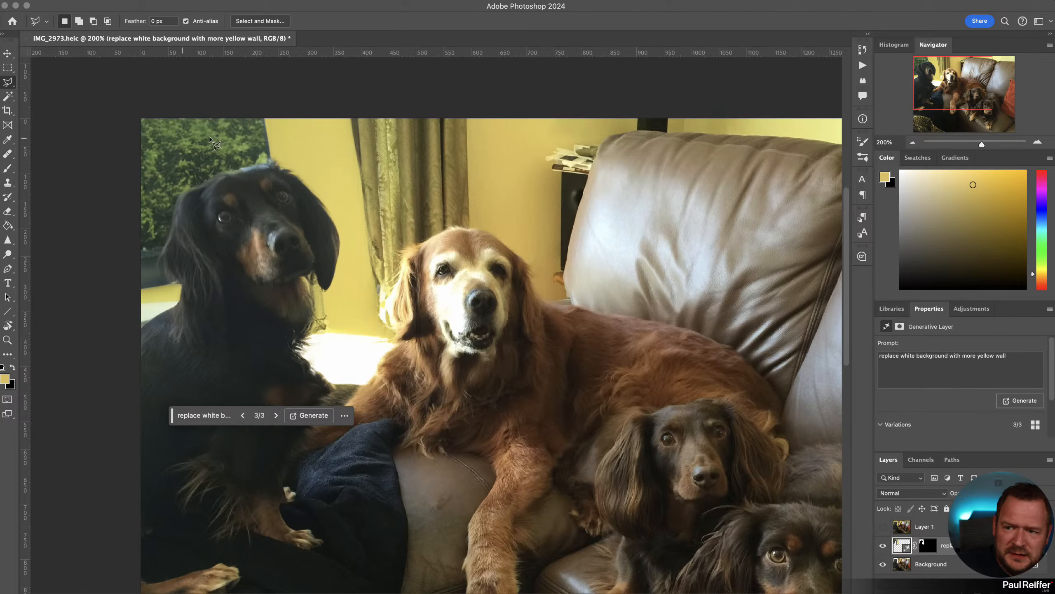
click(243, 415)
click(243, 415)
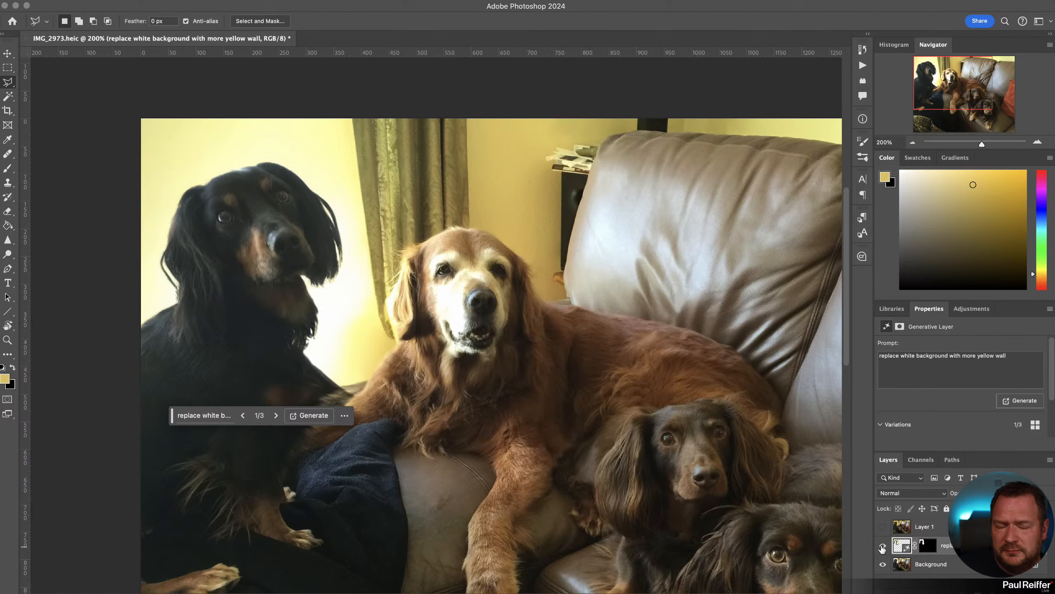
Step: Hide the yellow wall fill layer and, on the Background layer, select the white window around the black dog again with the Polygonal Lasso
click(882, 547)
click(933, 563)
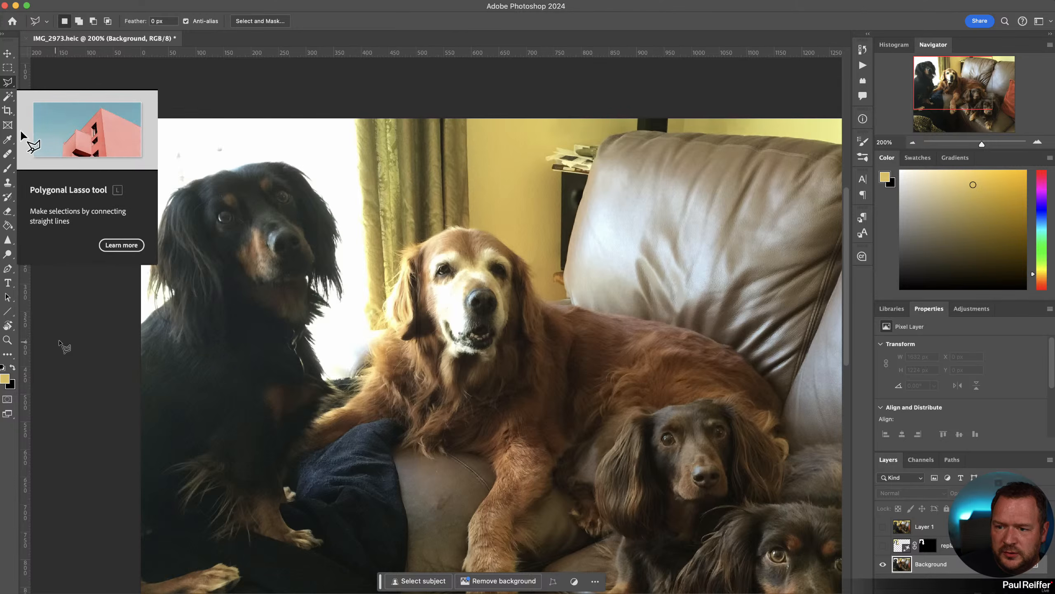
click(136, 351)
click(184, 312)
click(182, 203)
click(277, 168)
click(303, 271)
click(333, 399)
click(376, 397)
click(410, 335)
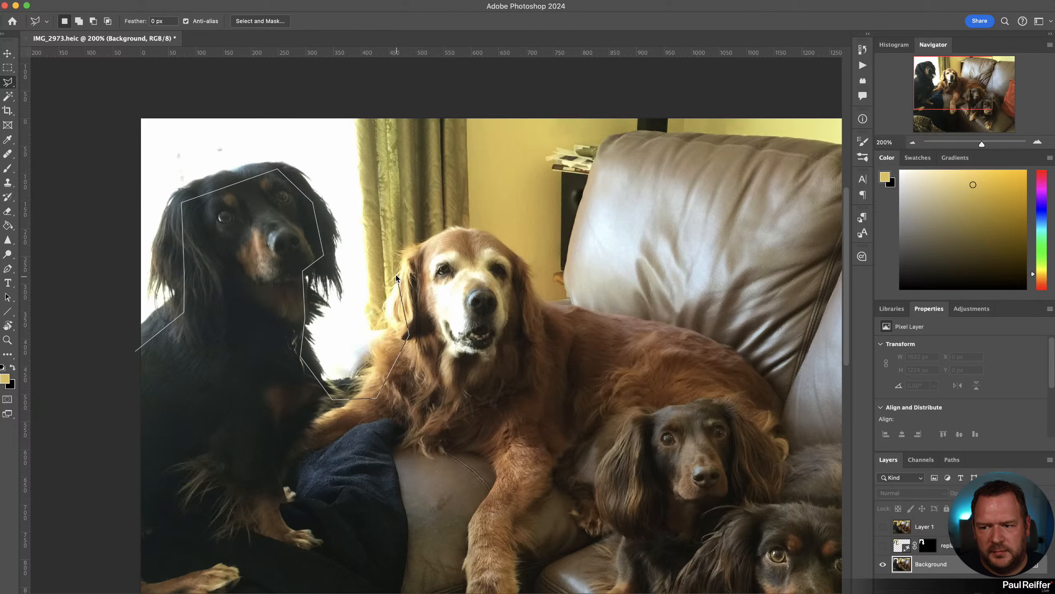
click(370, 92)
click(81, 106)
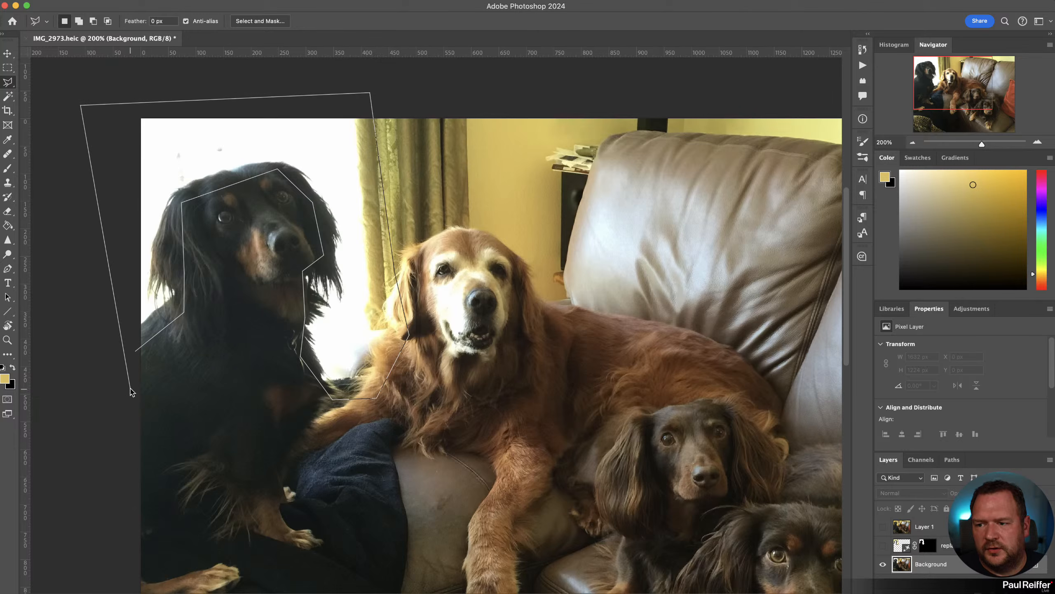
click(137, 350)
Step: Generate a fill with the prompt "add a unicorn flying outside through the window" and browse through to its third variation
click(167, 414)
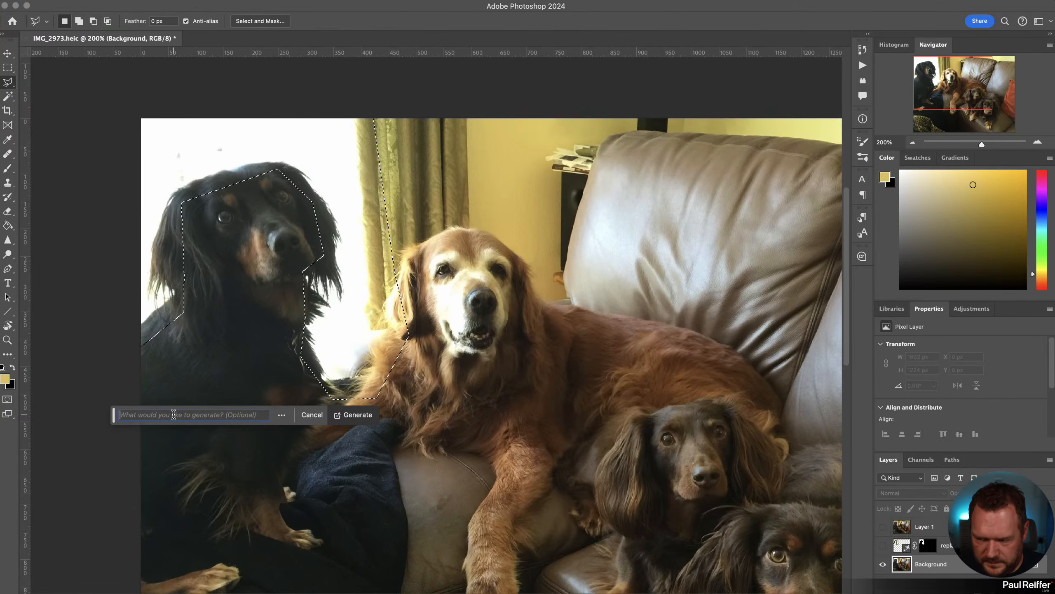
text(add a unicorn flying)
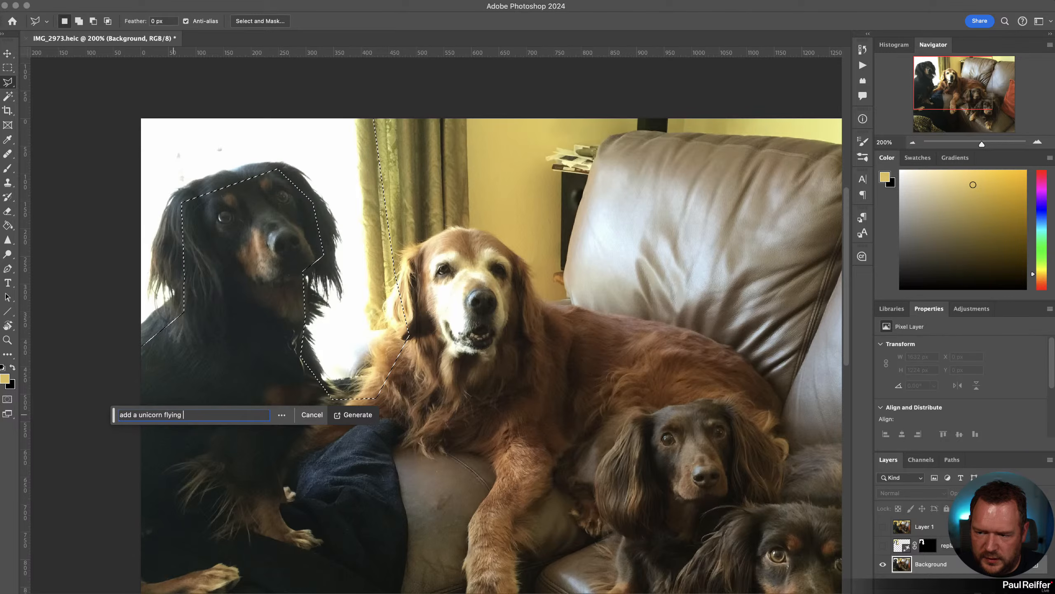
text( outside through the window)
key(Return)
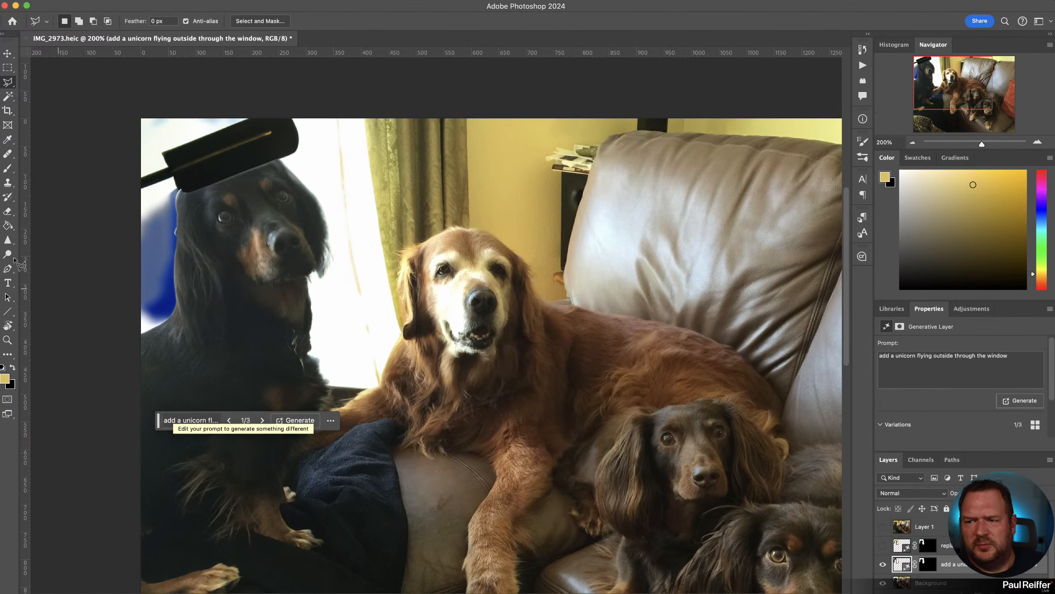
click(262, 420)
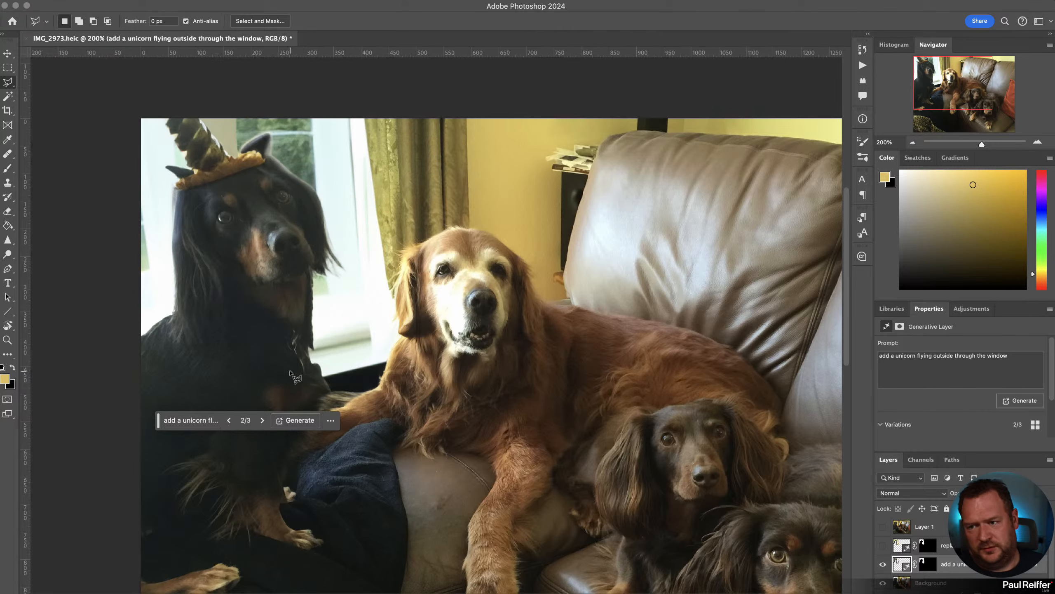
click(263, 420)
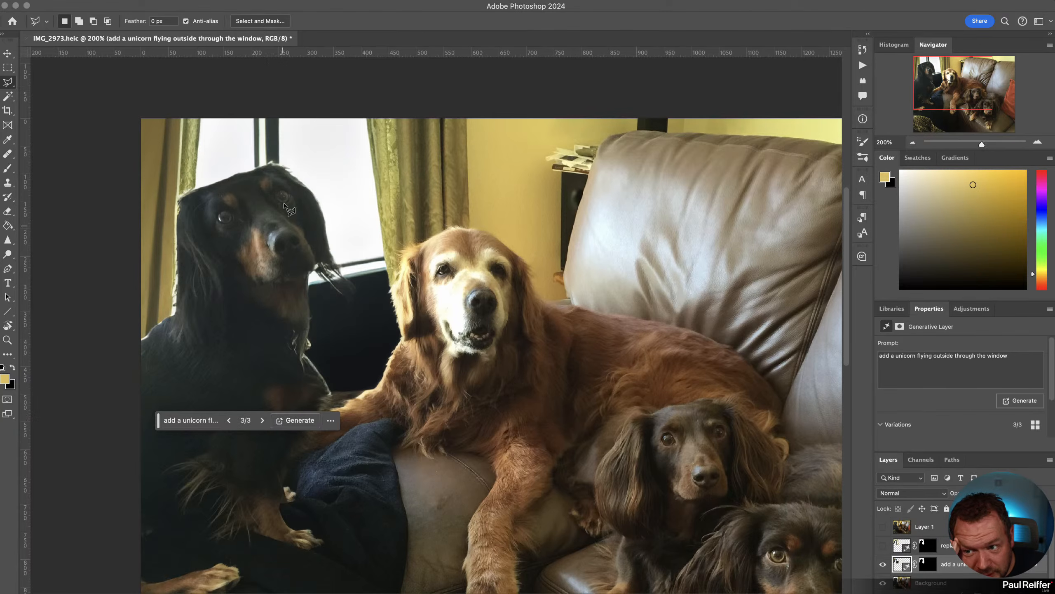
Step: Show the yellow wall fill layer instead of the unicorn layer and compare it with the hand-retouched Layer 1, leaving Layer 1 hidden
click(883, 546)
click(883, 564)
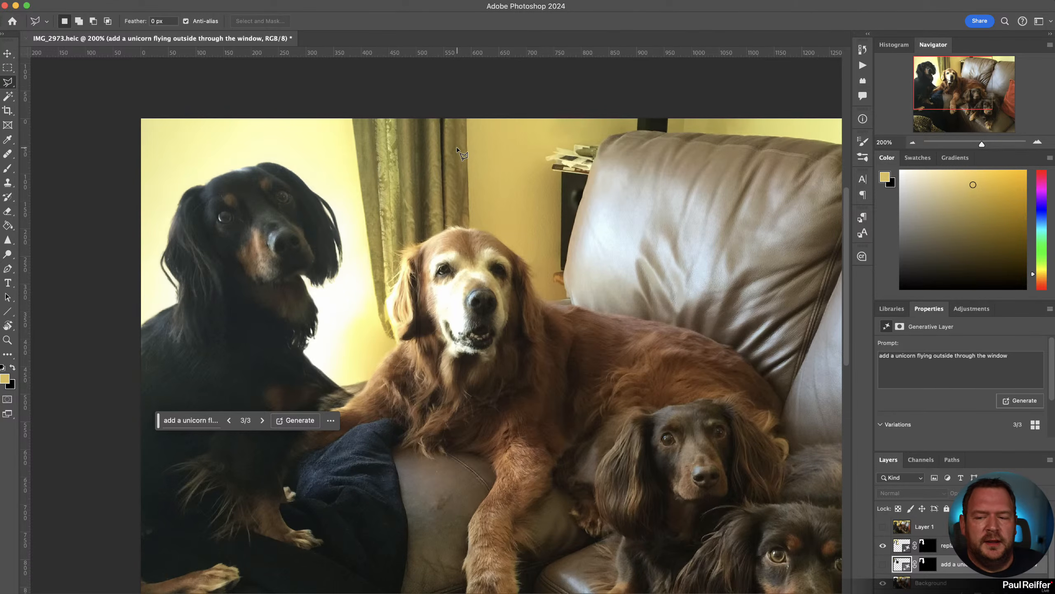
click(883, 527)
click(883, 545)
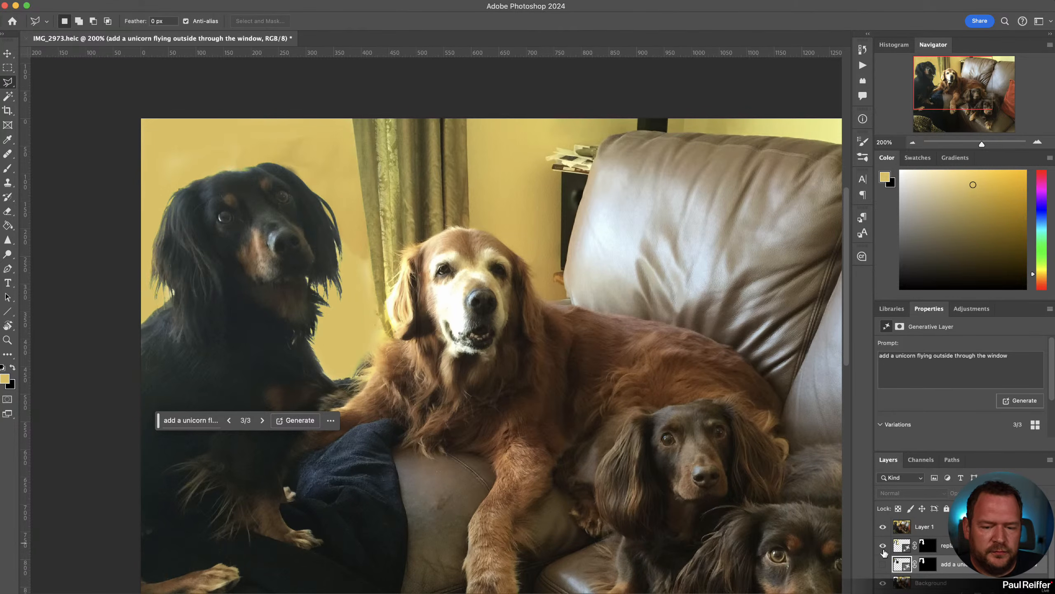
click(883, 528)
click(883, 545)
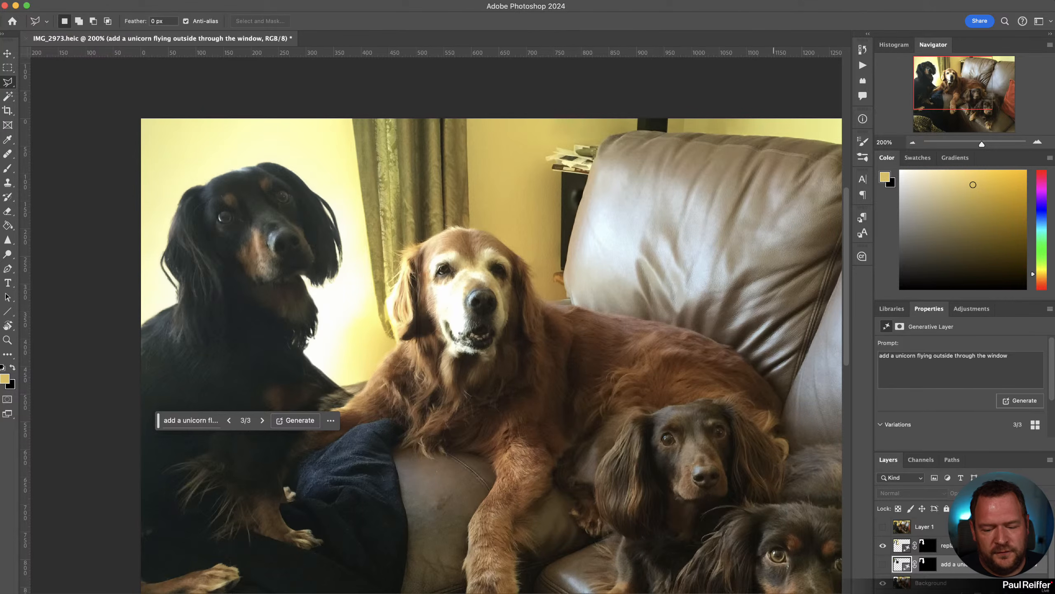
Step: Switch to Capture One and open the user collection that holds the Museum and Albania photos from the library
key(super+Tab)
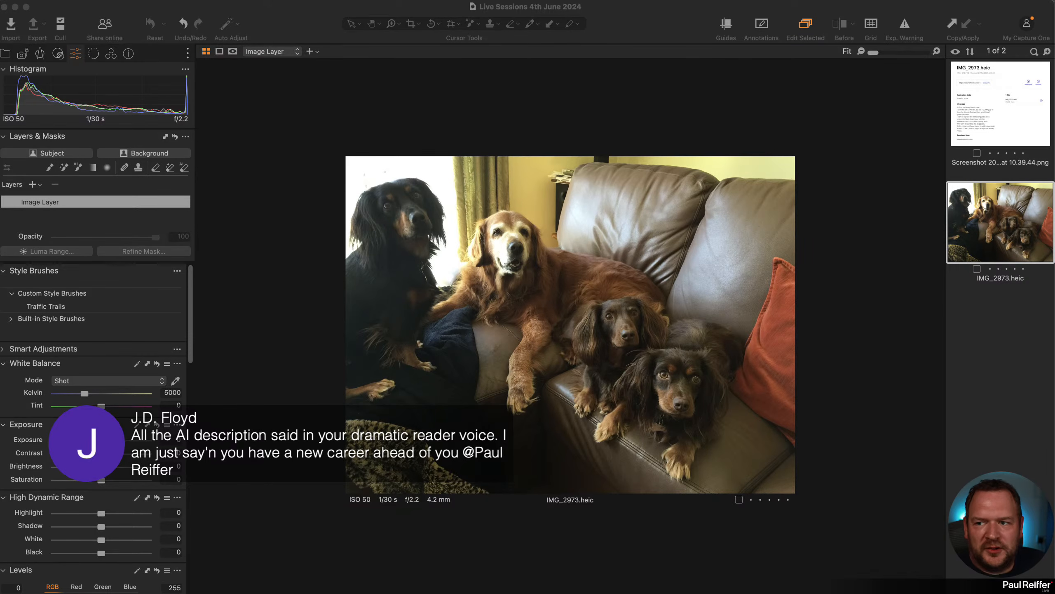
click(6, 53)
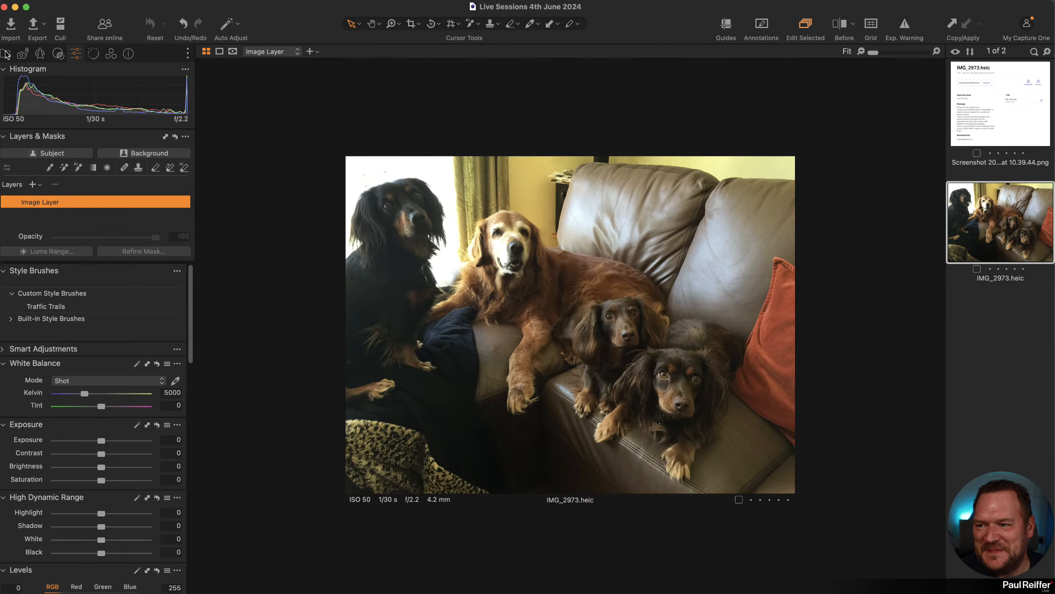
click(5, 53)
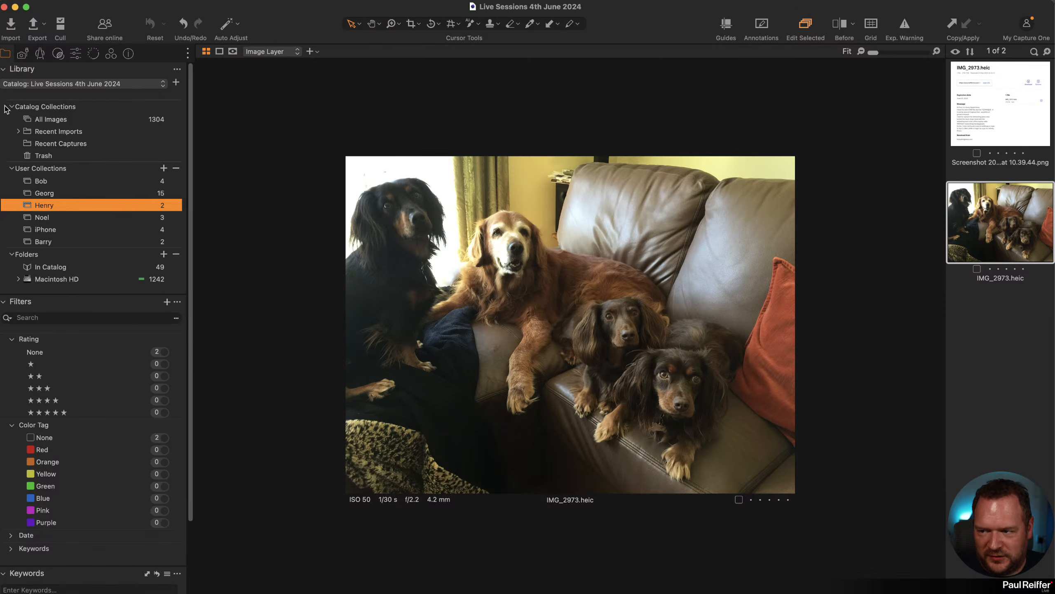
click(61, 196)
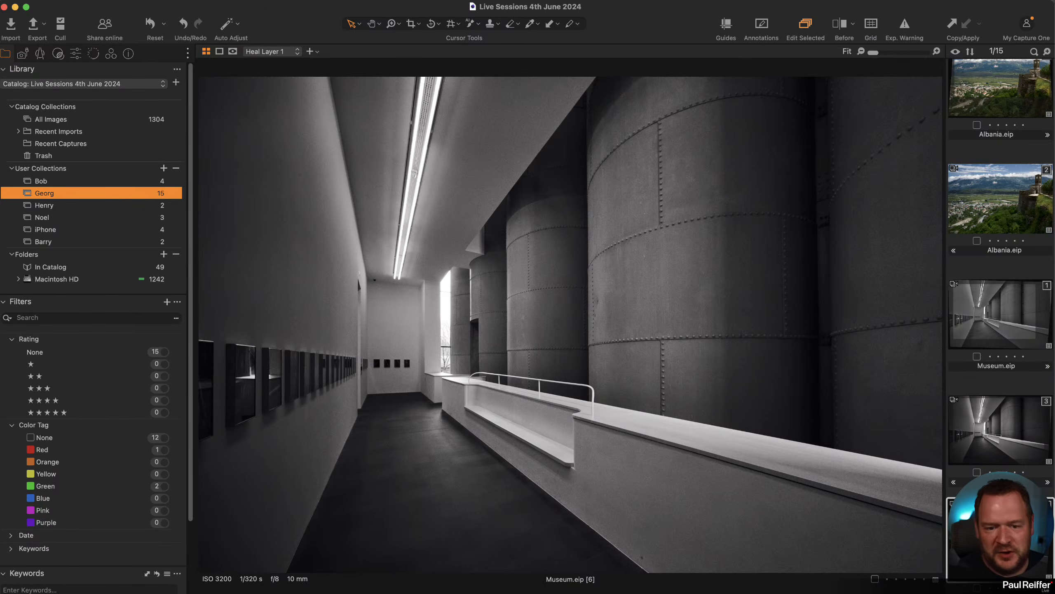
Step: Compare variants 3 and 1 of Museum.eip and inspect the riveted tanks in variant 1 at 100%
click(1018, 437)
scroll(1018, 438, down, 2)
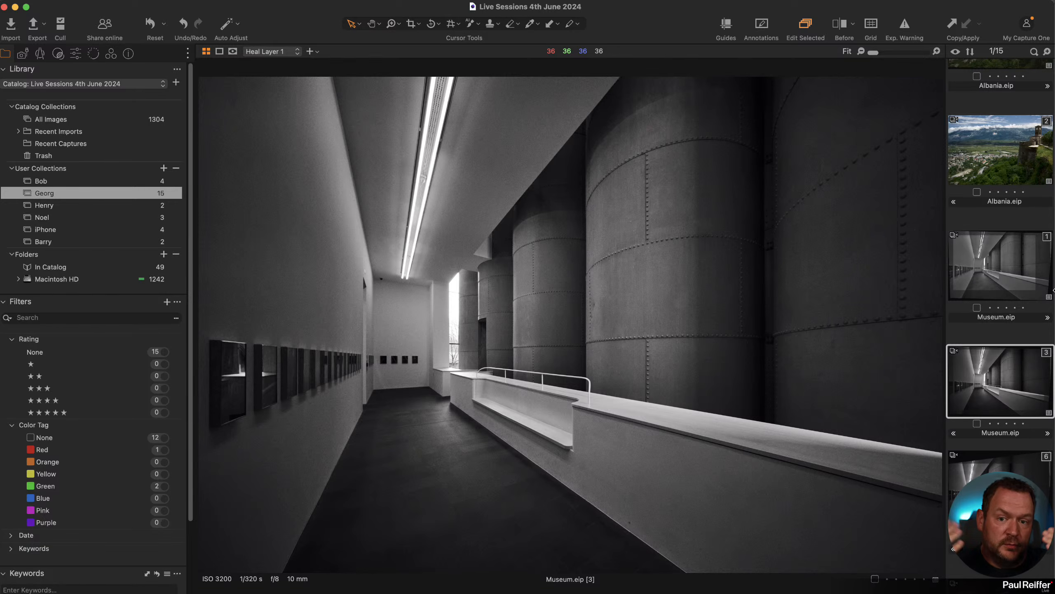
click(989, 265)
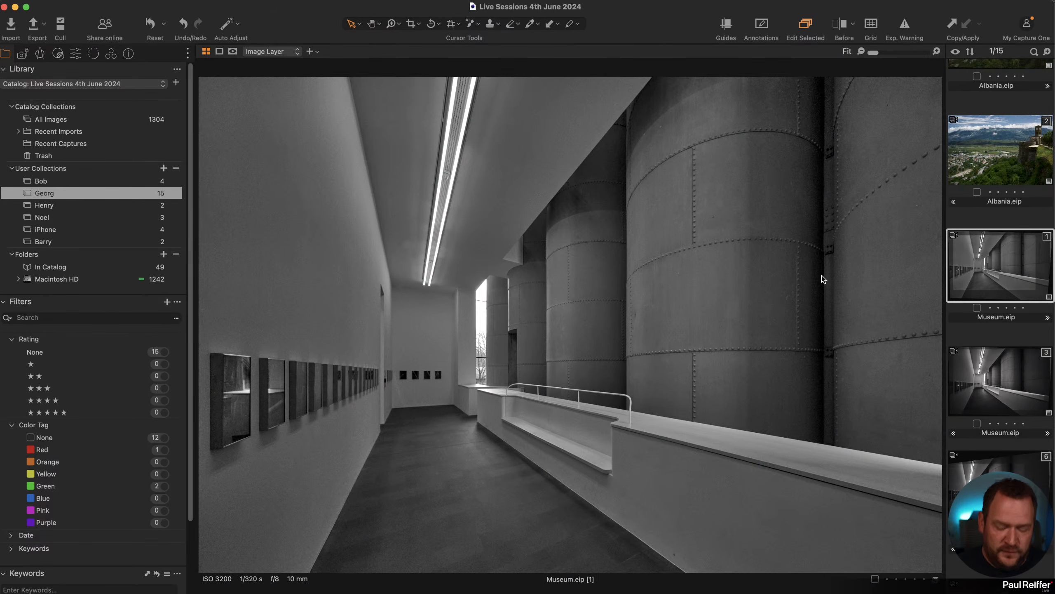
click(821, 275)
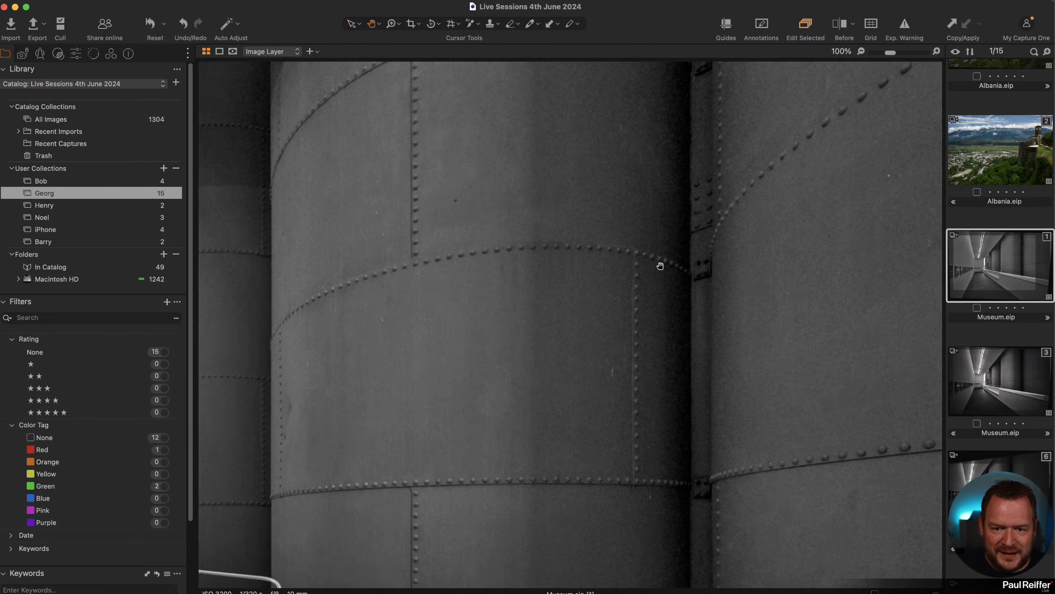
click(631, 328)
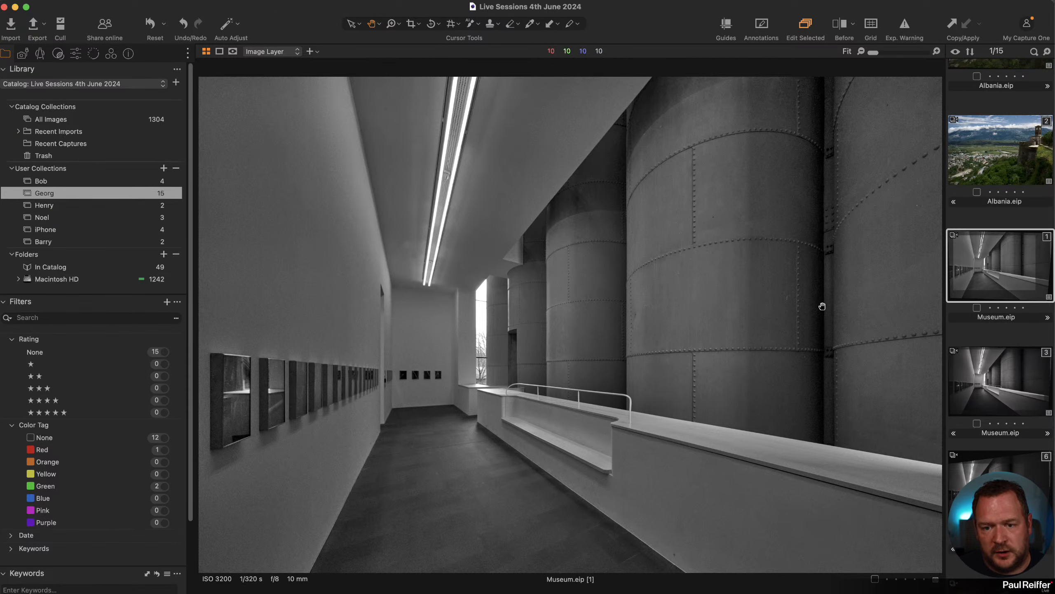
Step: View variant 1 of Miners_Lamp.eip, followed by variants 1 and 2 of Albania.eip
scroll(1005, 308, up, 10)
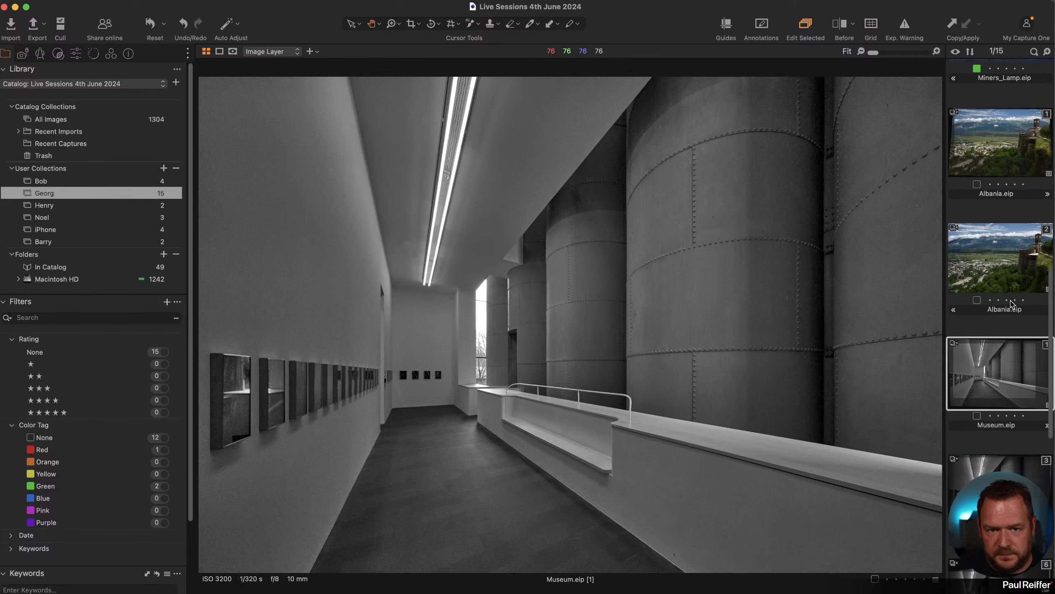
click(982, 116)
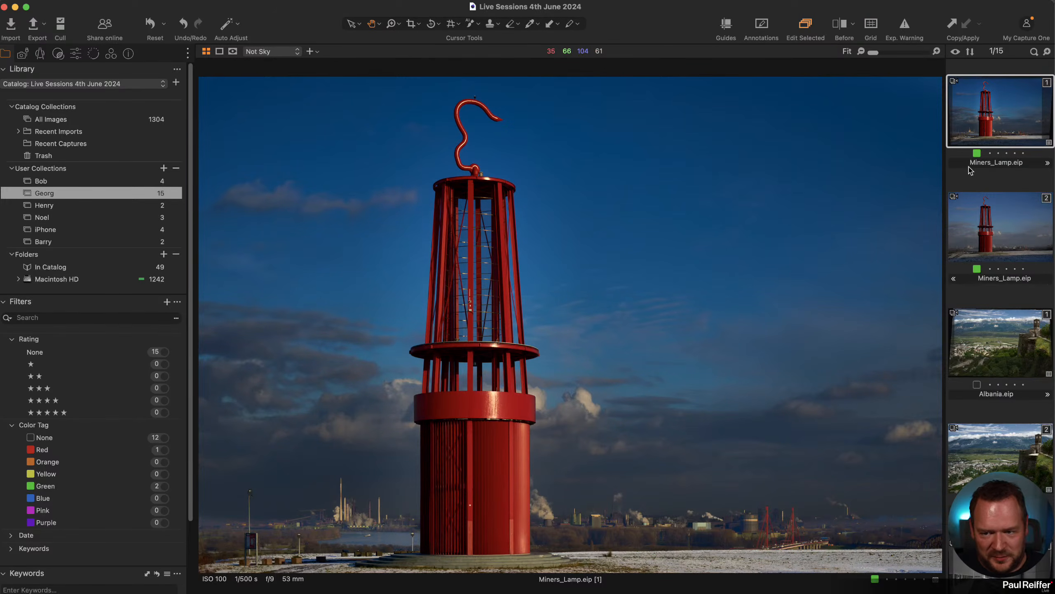
click(1000, 345)
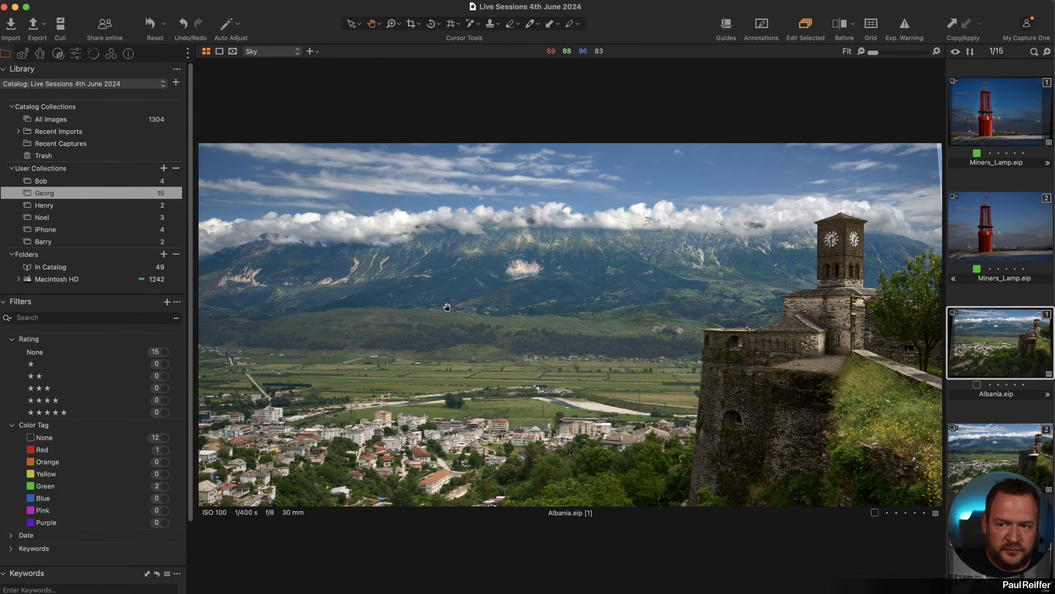
key(Right)
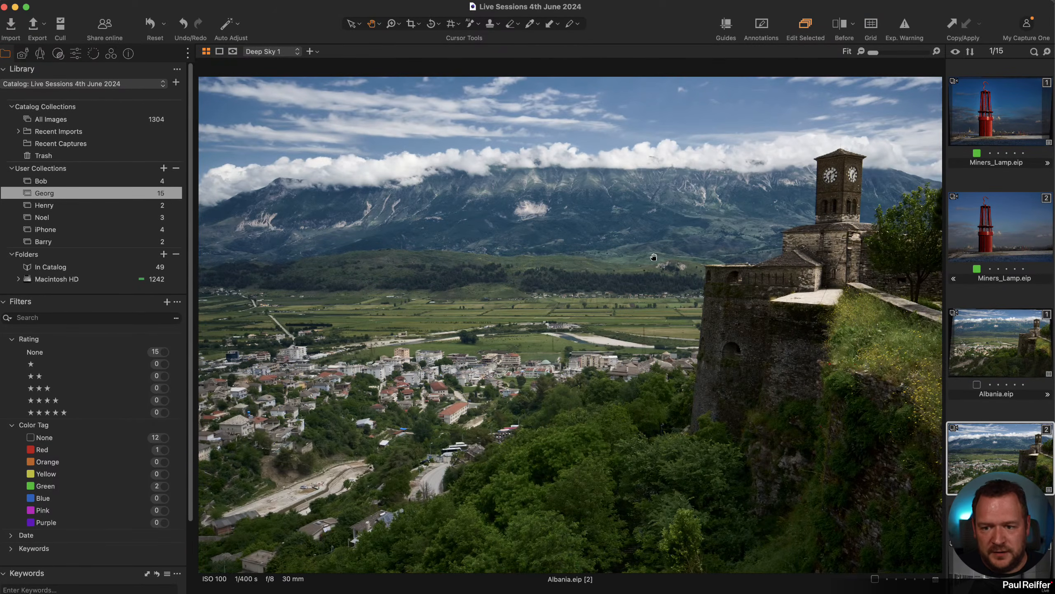
Step: Expand the built-in style brushes for Albania.eip variant 2 and look through the Color, Enhancements and Light & Contrast brushes
click(76, 54)
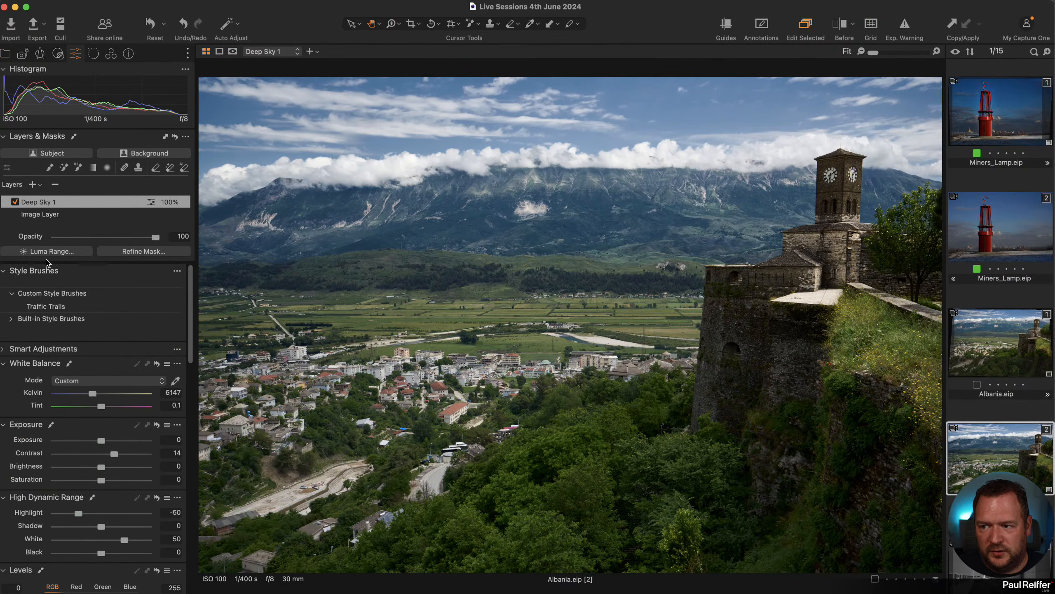
click(11, 318)
scroll(85, 316, down, 5)
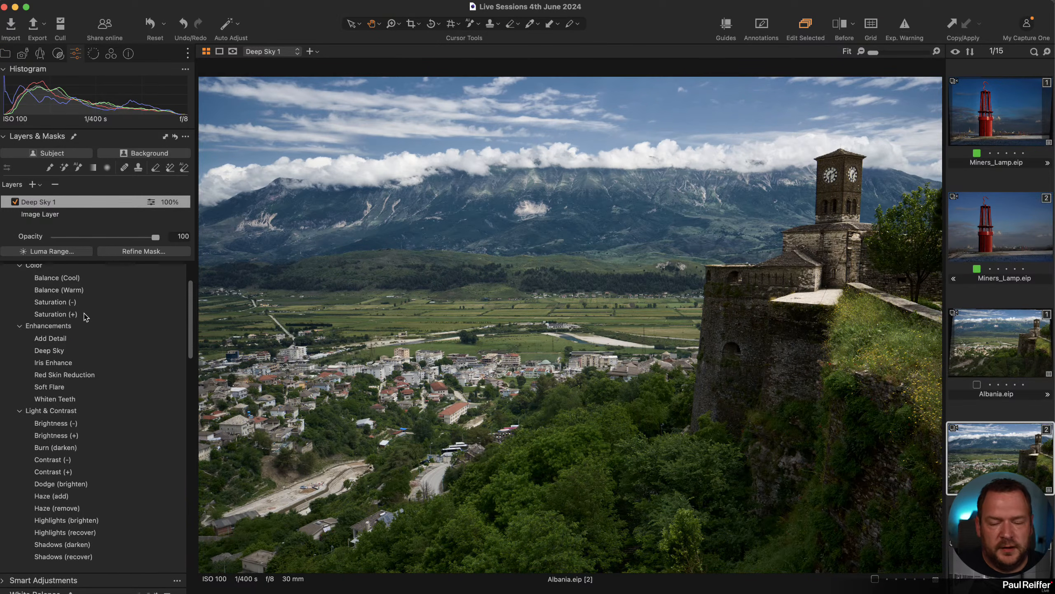
Step: Open the user collection with the Adirondack photos and compare variants 1 and 5 of Adirondack- 4455.eip
click(8, 56)
click(50, 183)
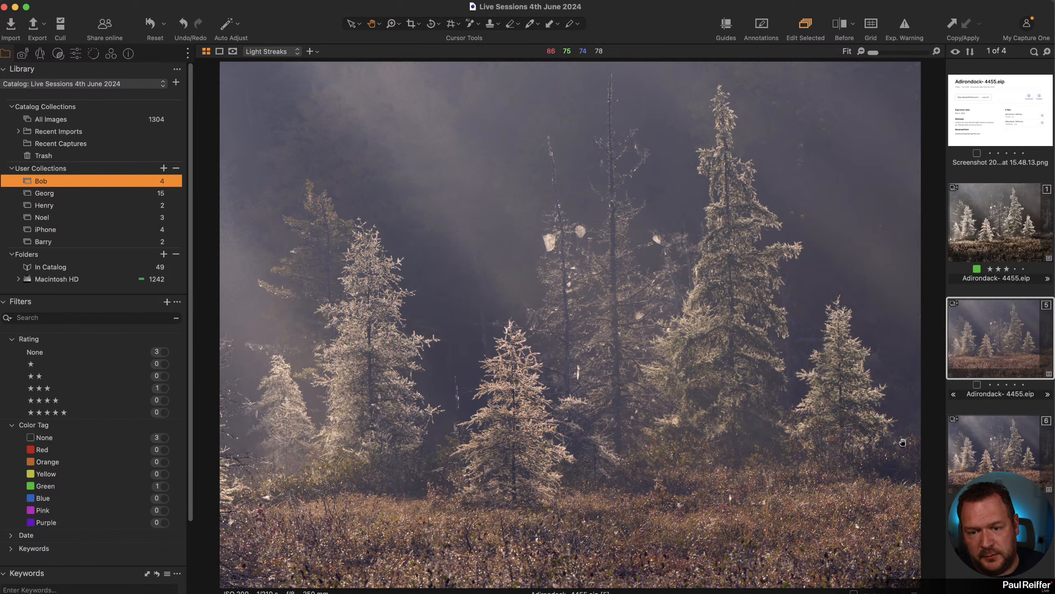
click(998, 245)
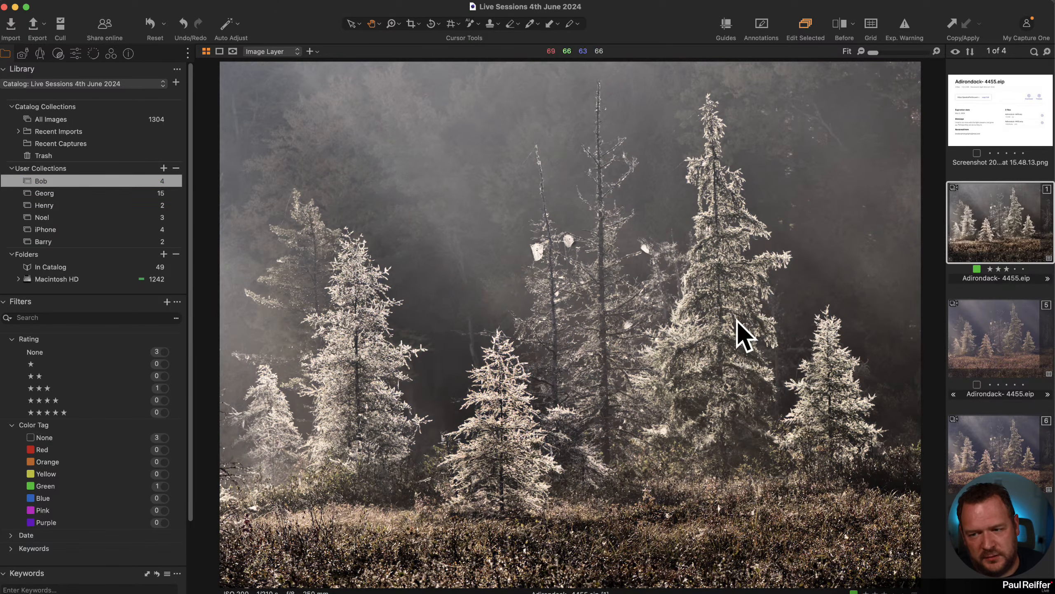
click(999, 331)
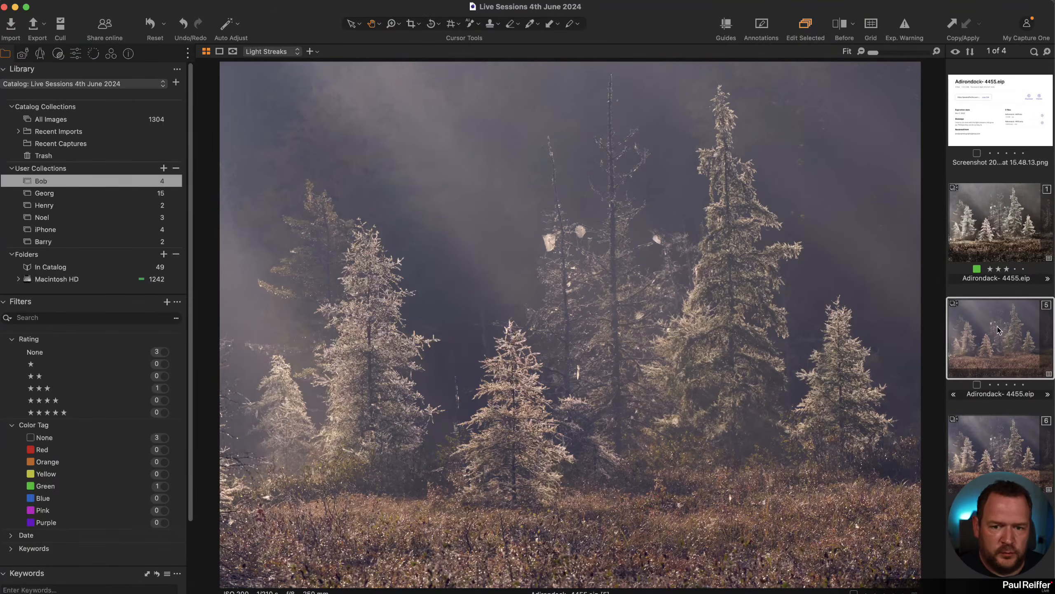